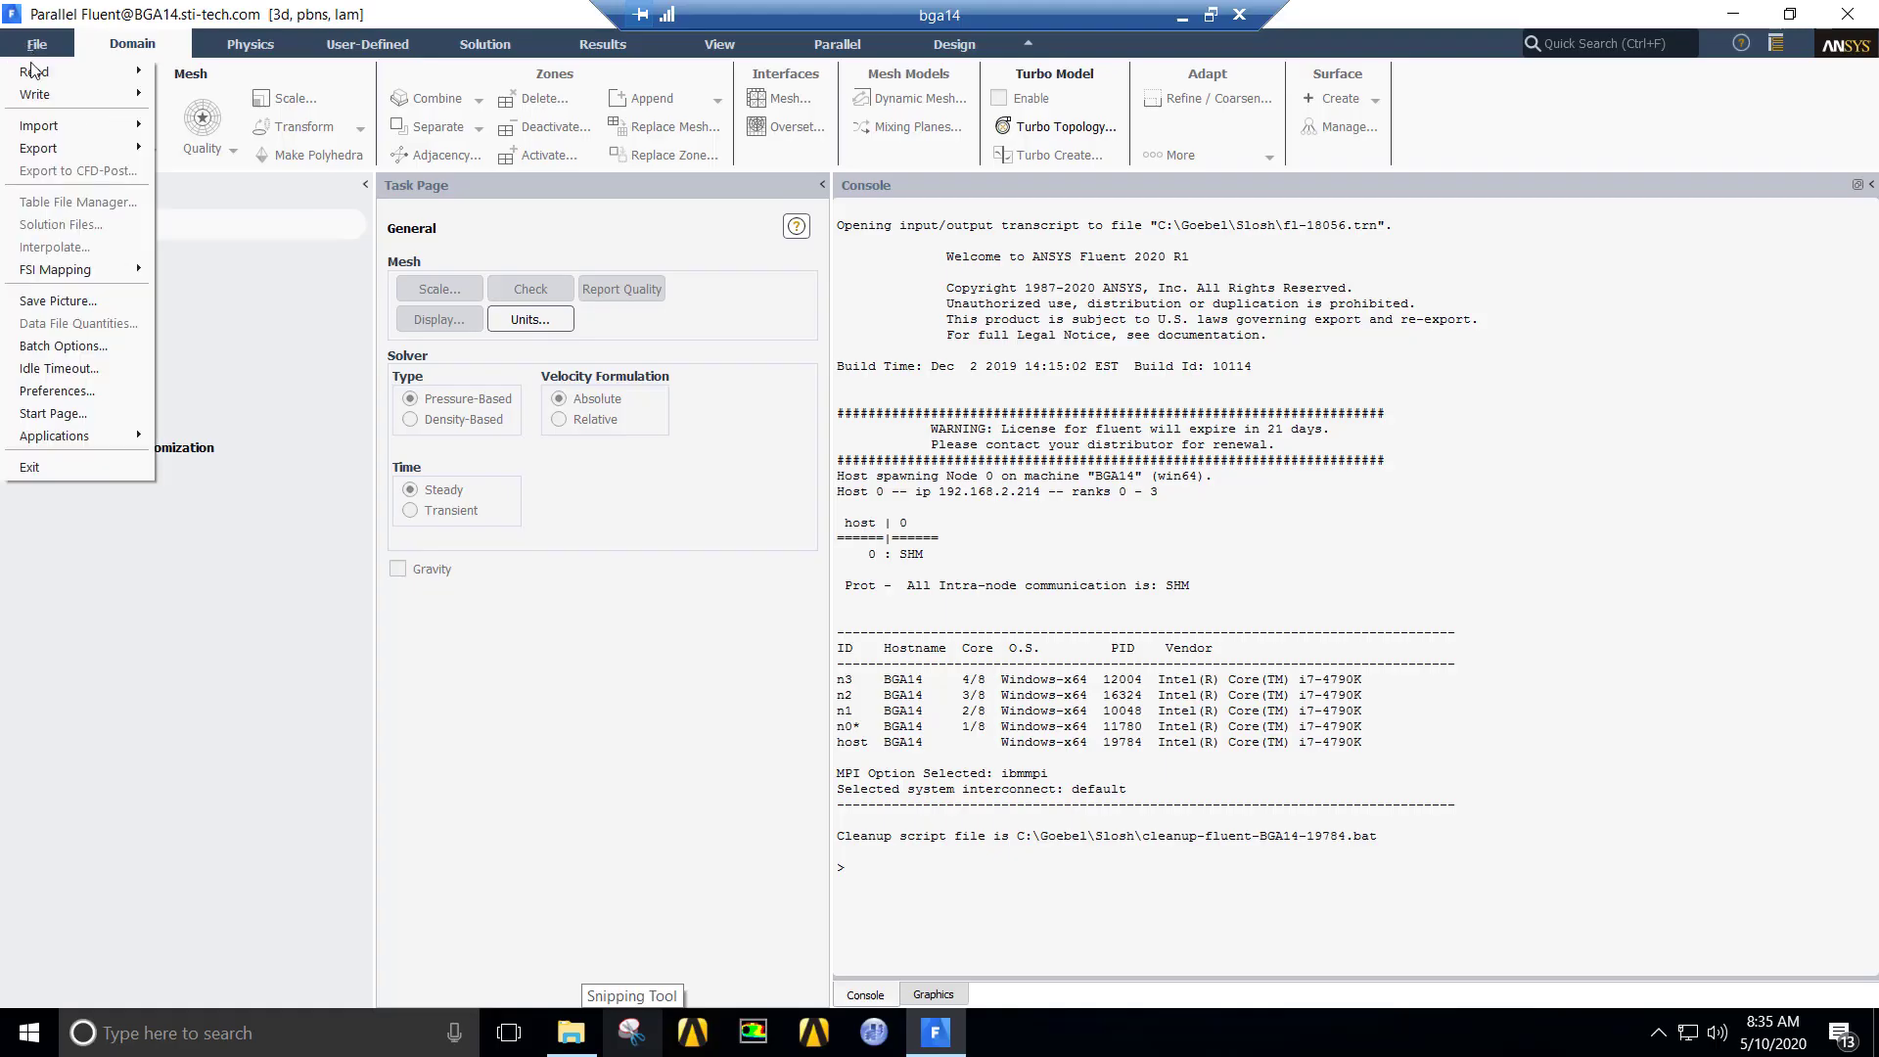
Step: Read the glass.msh mesh file into Fluent
mouse_move(39, 72)
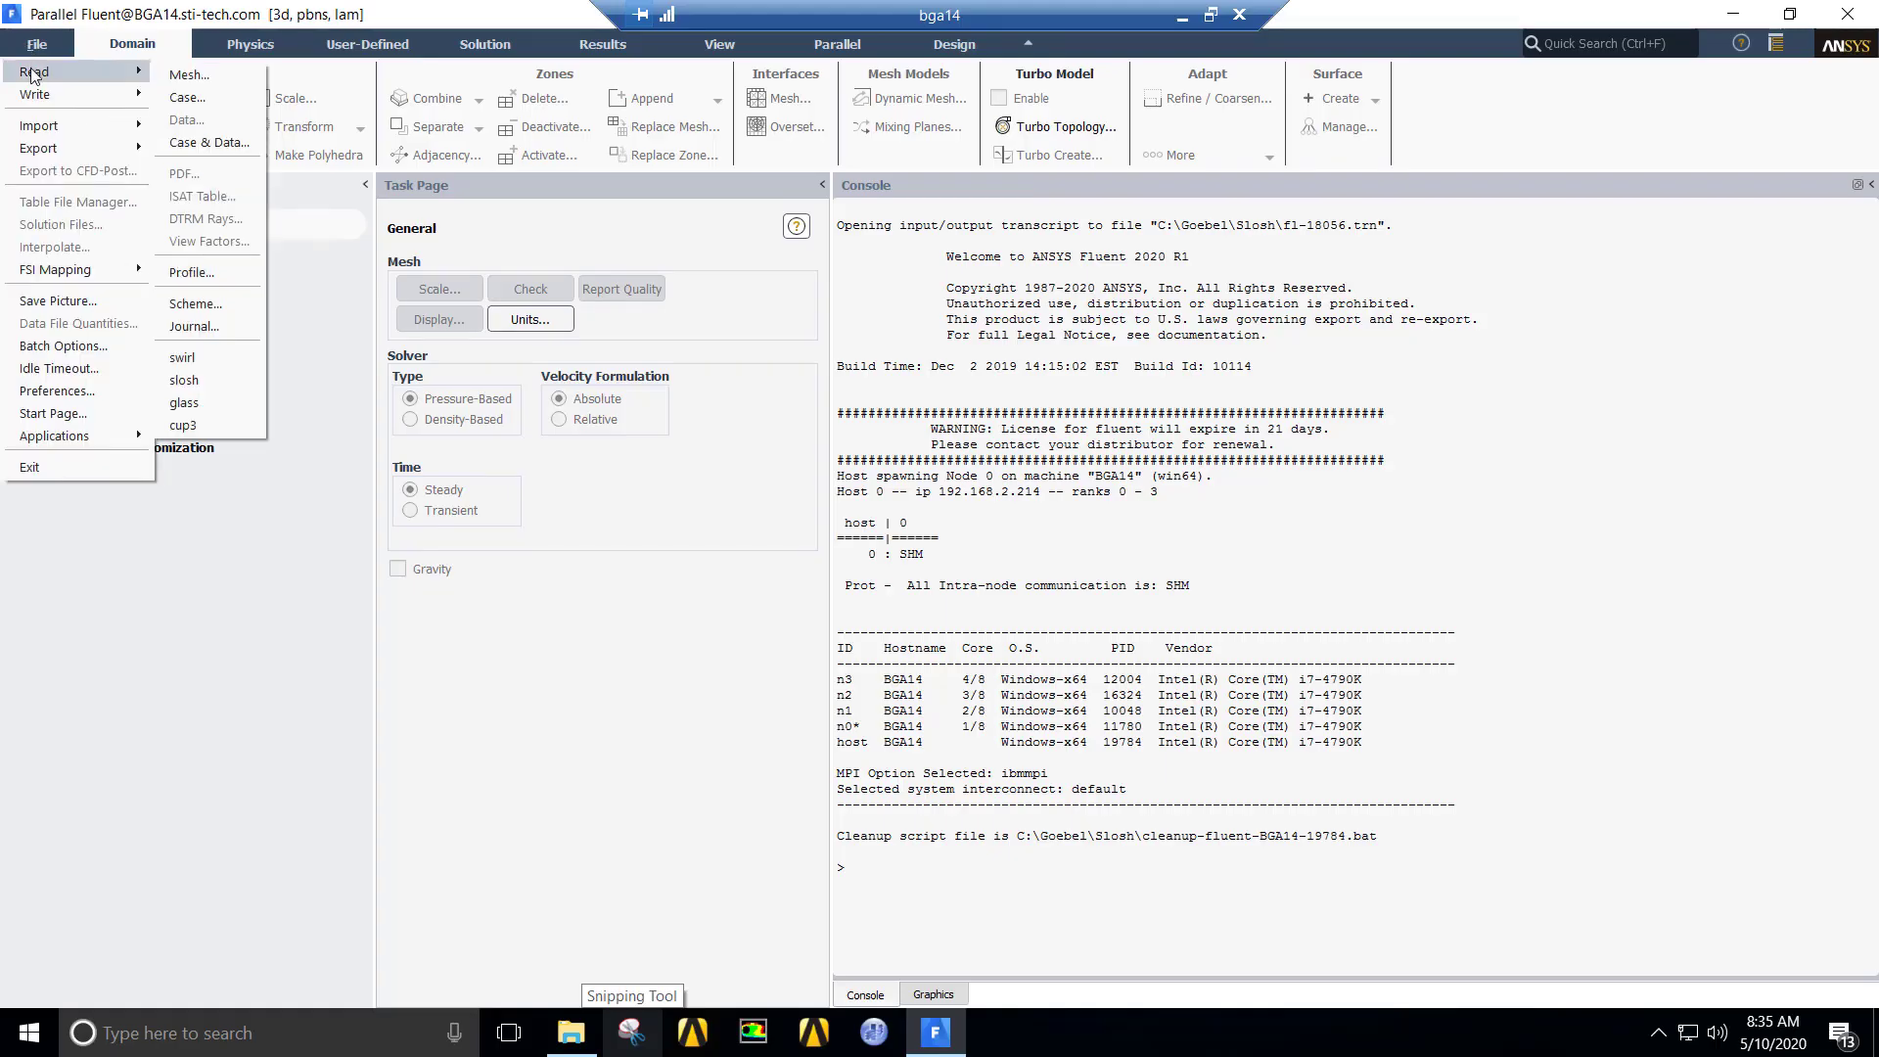
click(186, 76)
click(812, 386)
click(1222, 604)
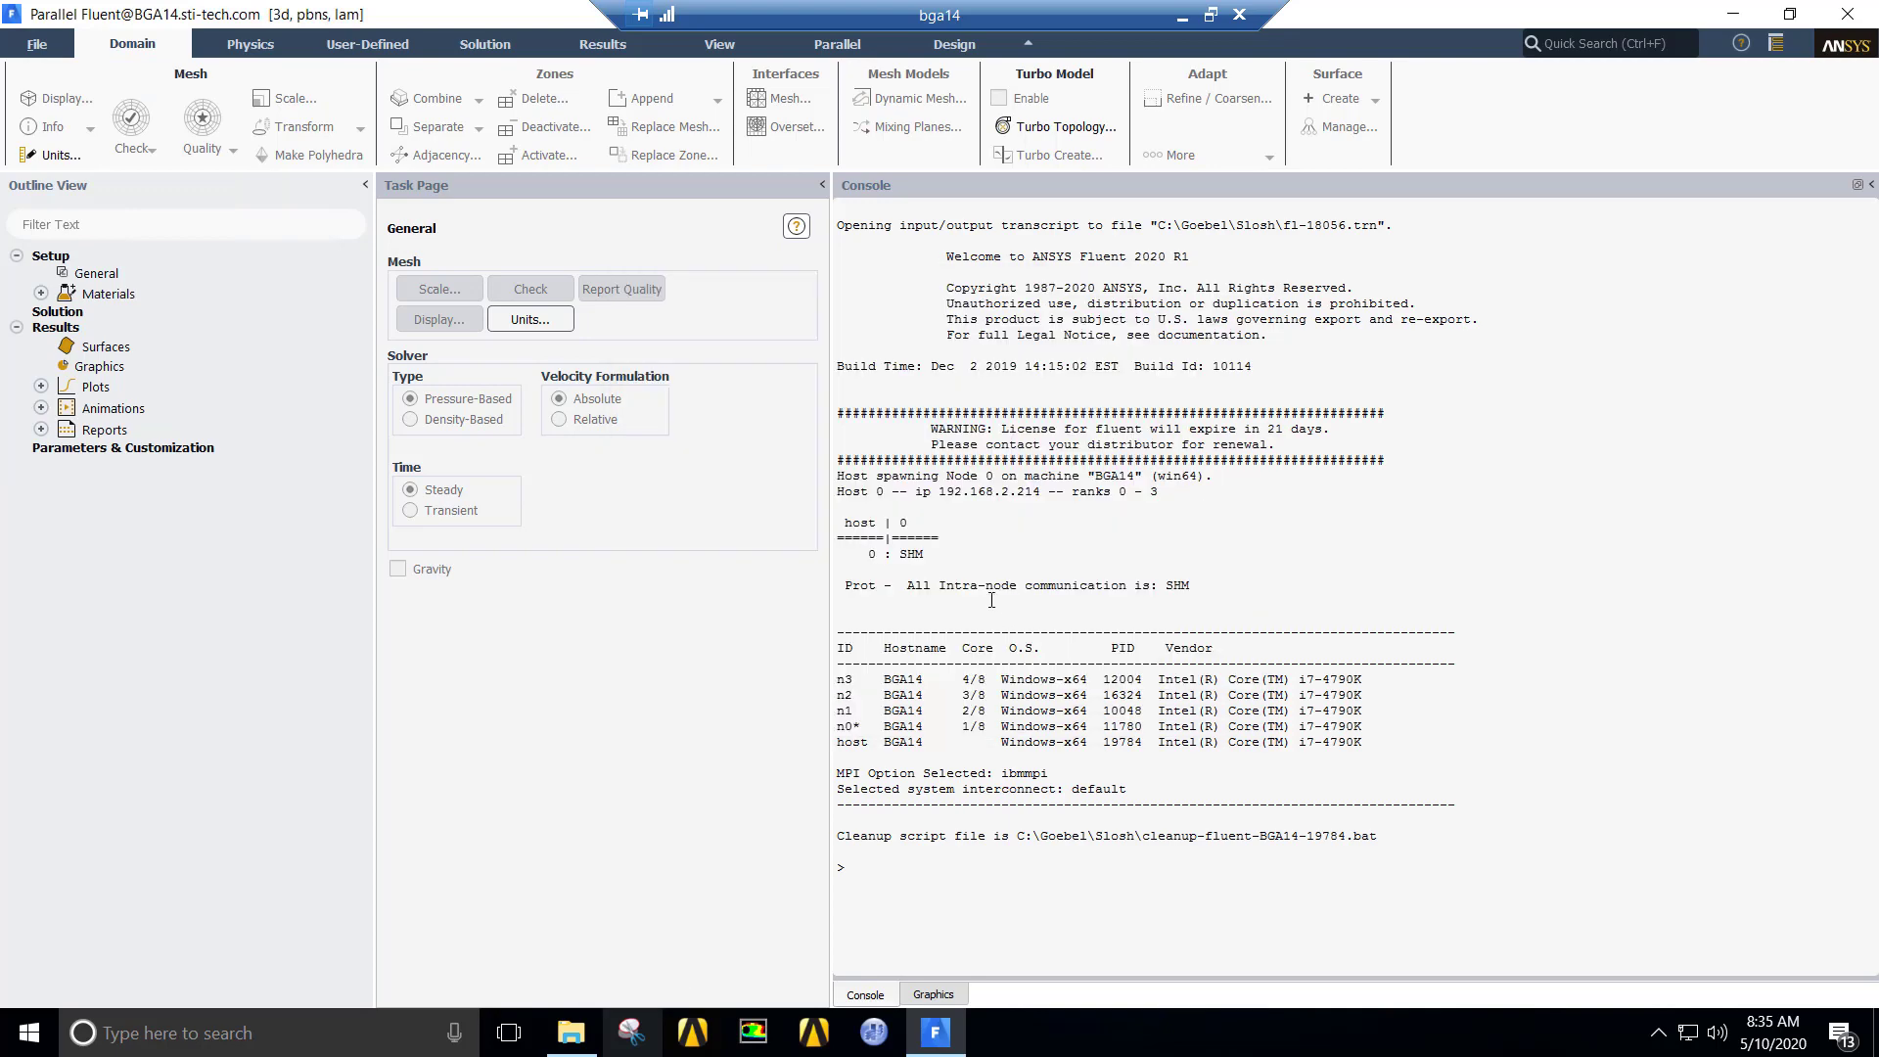
Step: Review the bot, mid and top fluid zones and the wall boundary zones in the tree
click(40, 334)
click(64, 355)
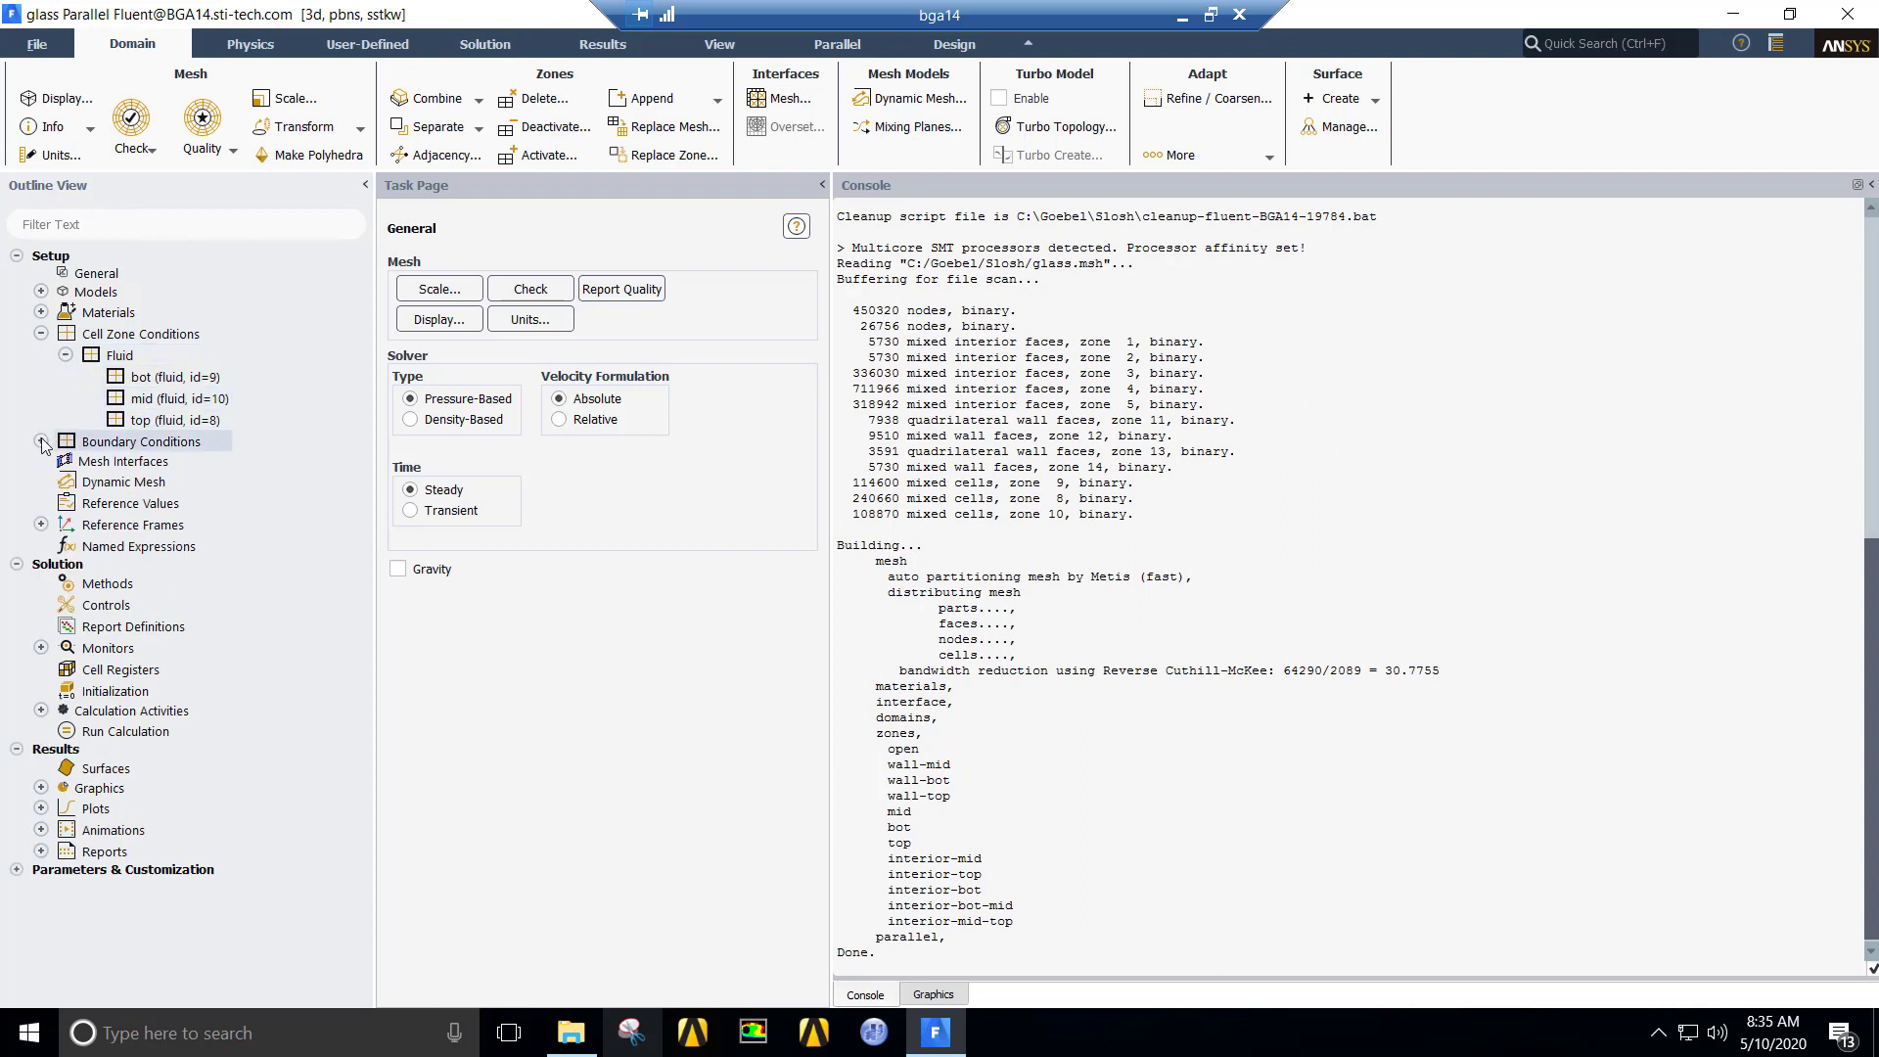
click(40, 442)
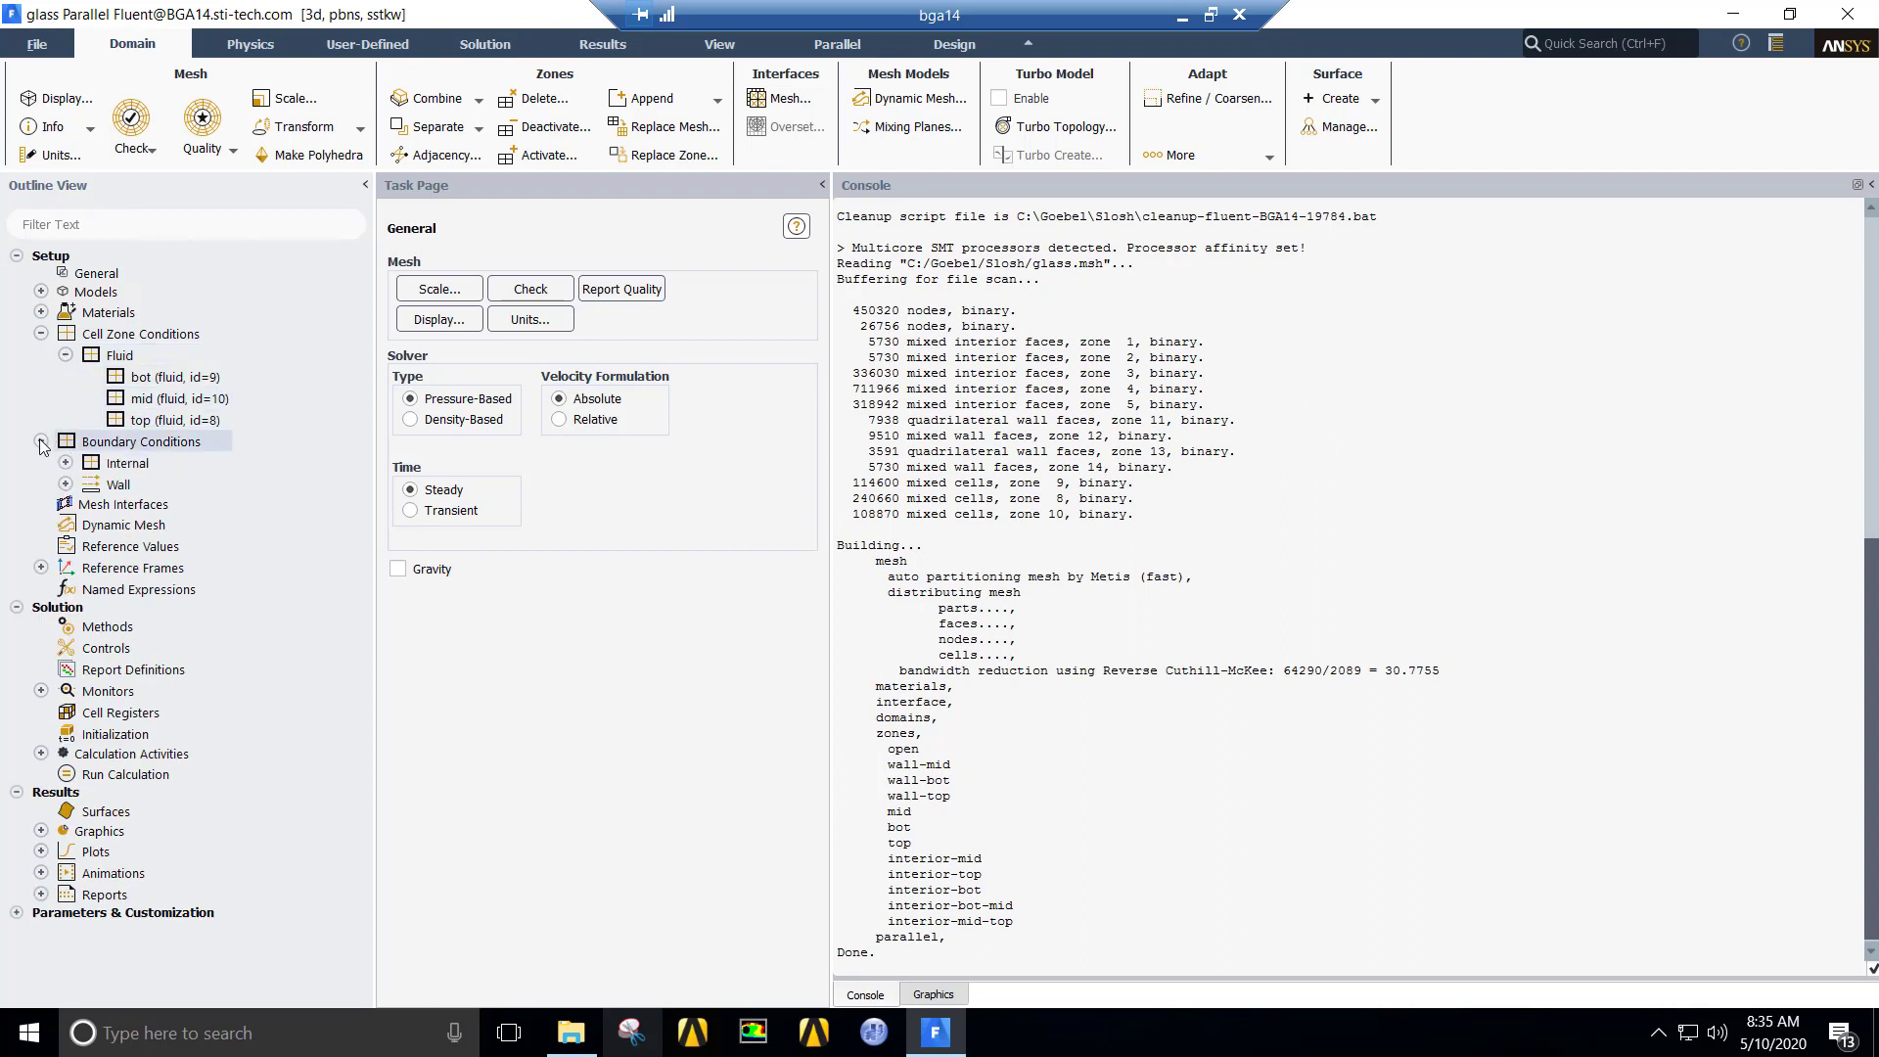
click(66, 485)
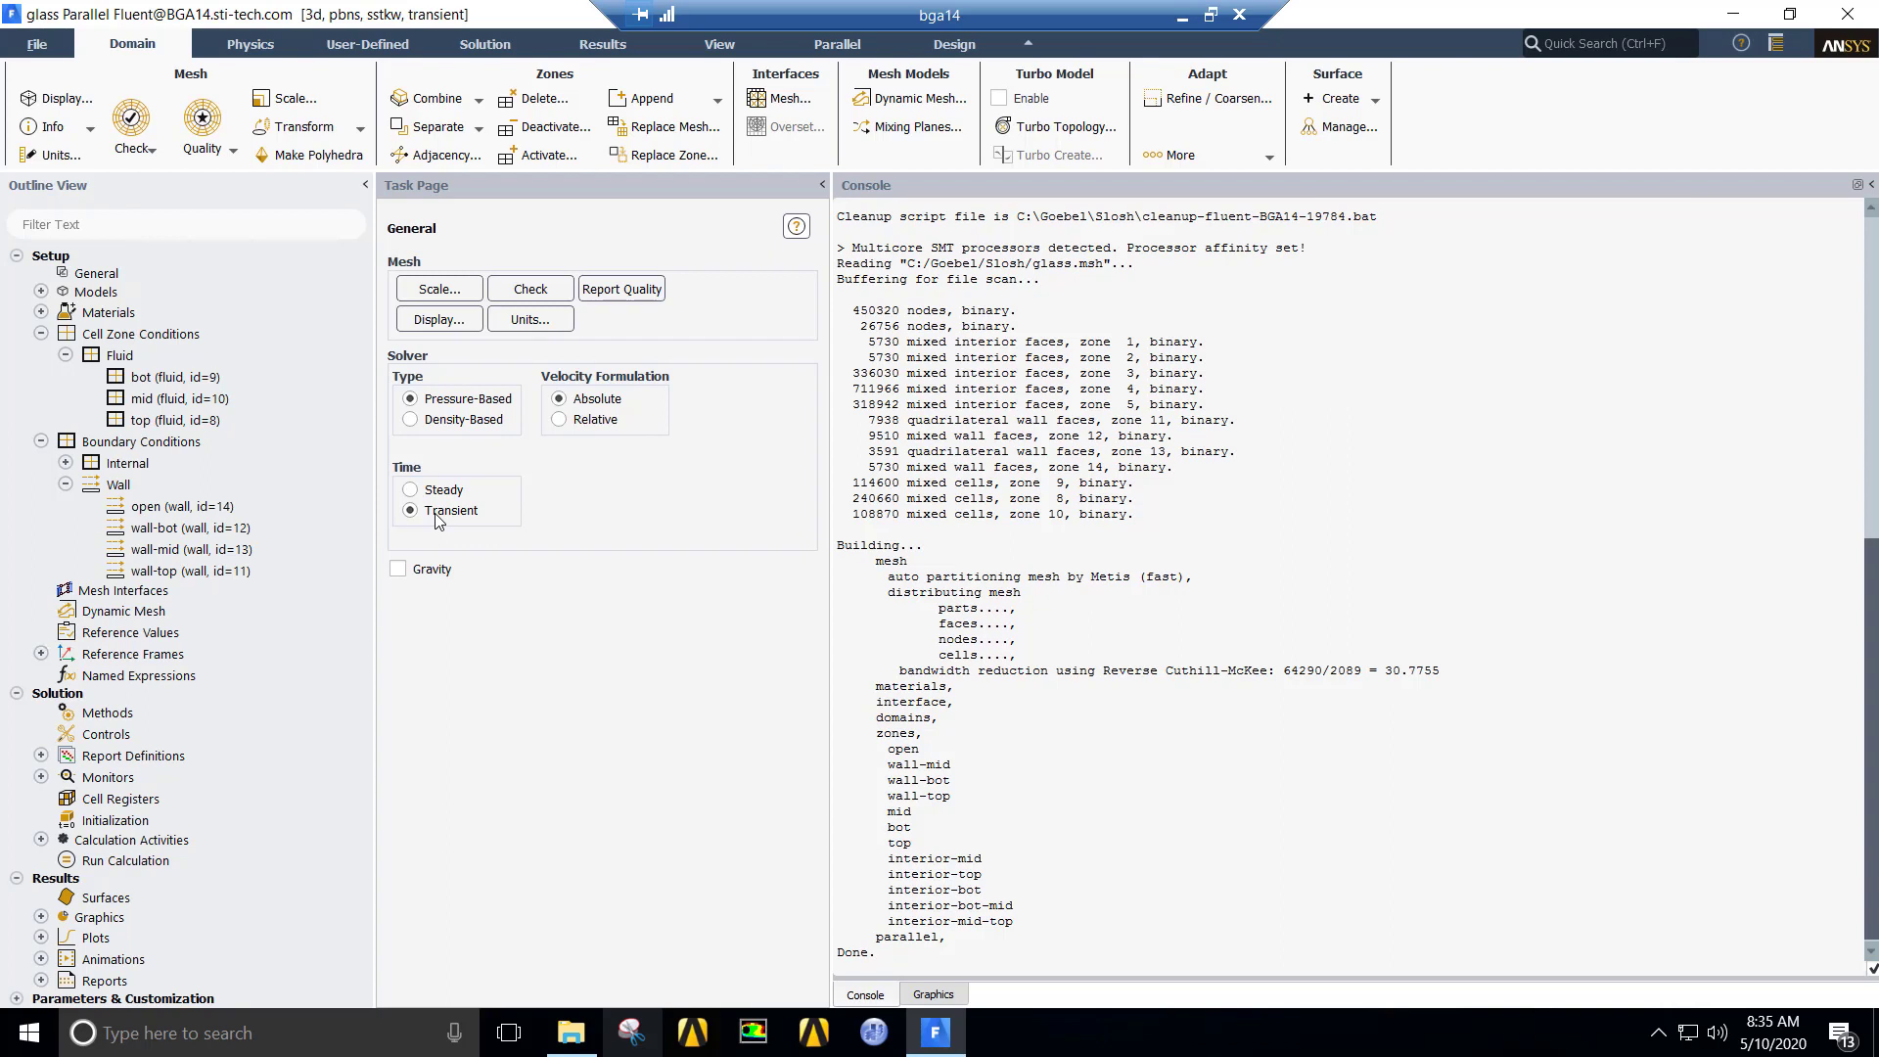
Step: Create a fluid material 'juice' with density 1050 and viscosity 0.002, keeping air
double_click(111, 313)
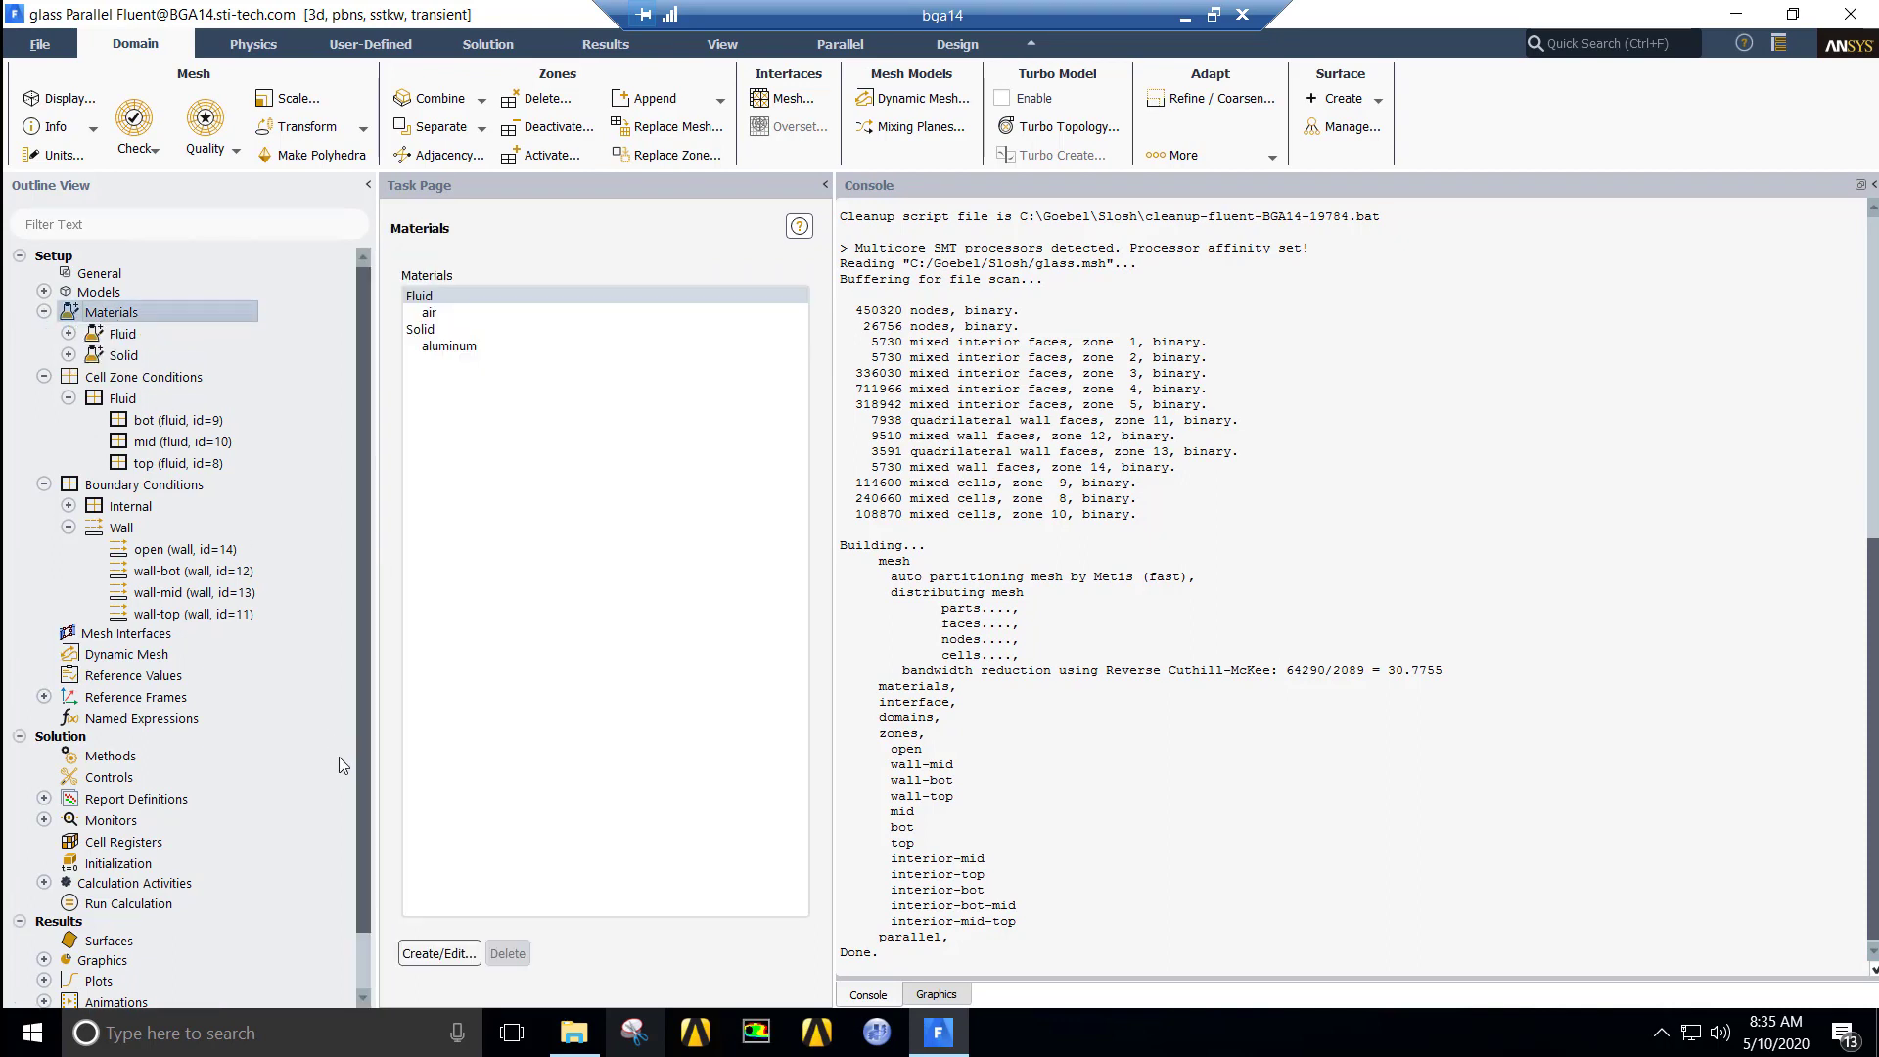
click(435, 954)
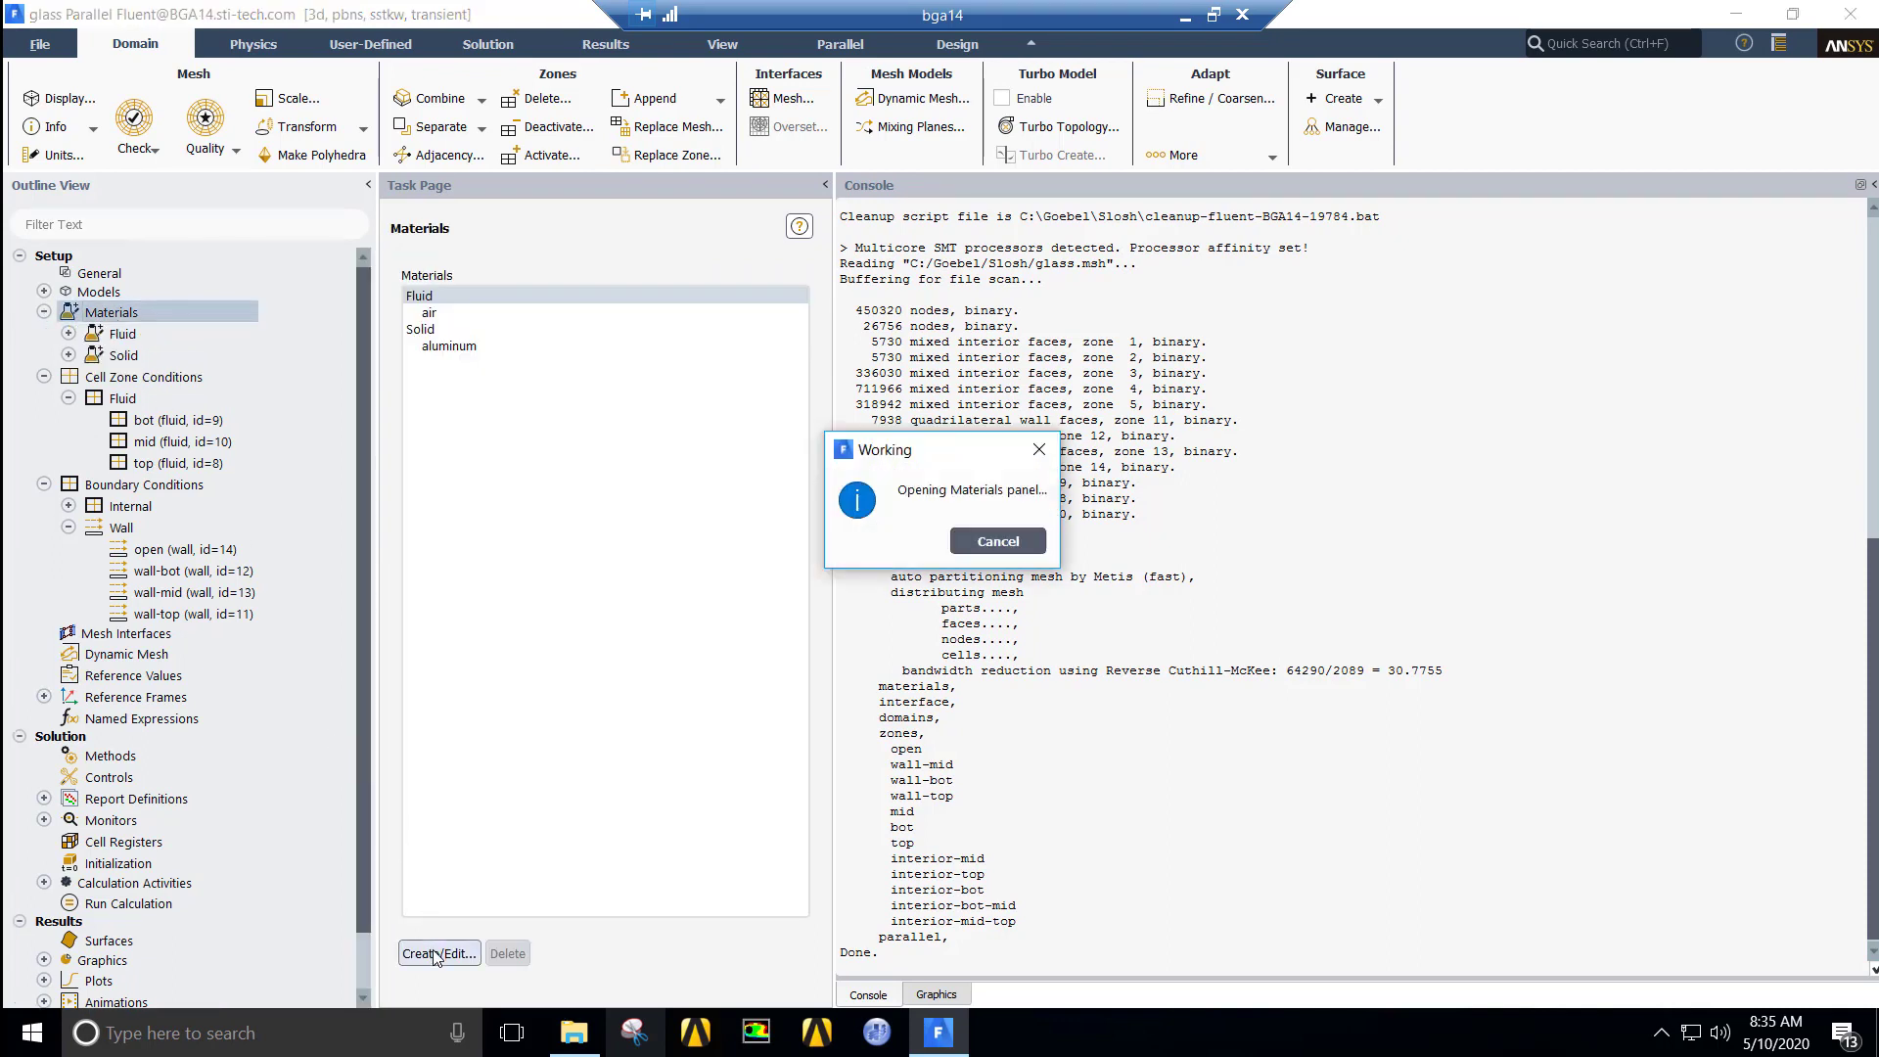
text(juice)
double_click(685, 714)
text(1050)
double_click(714, 778)
text(0.002)
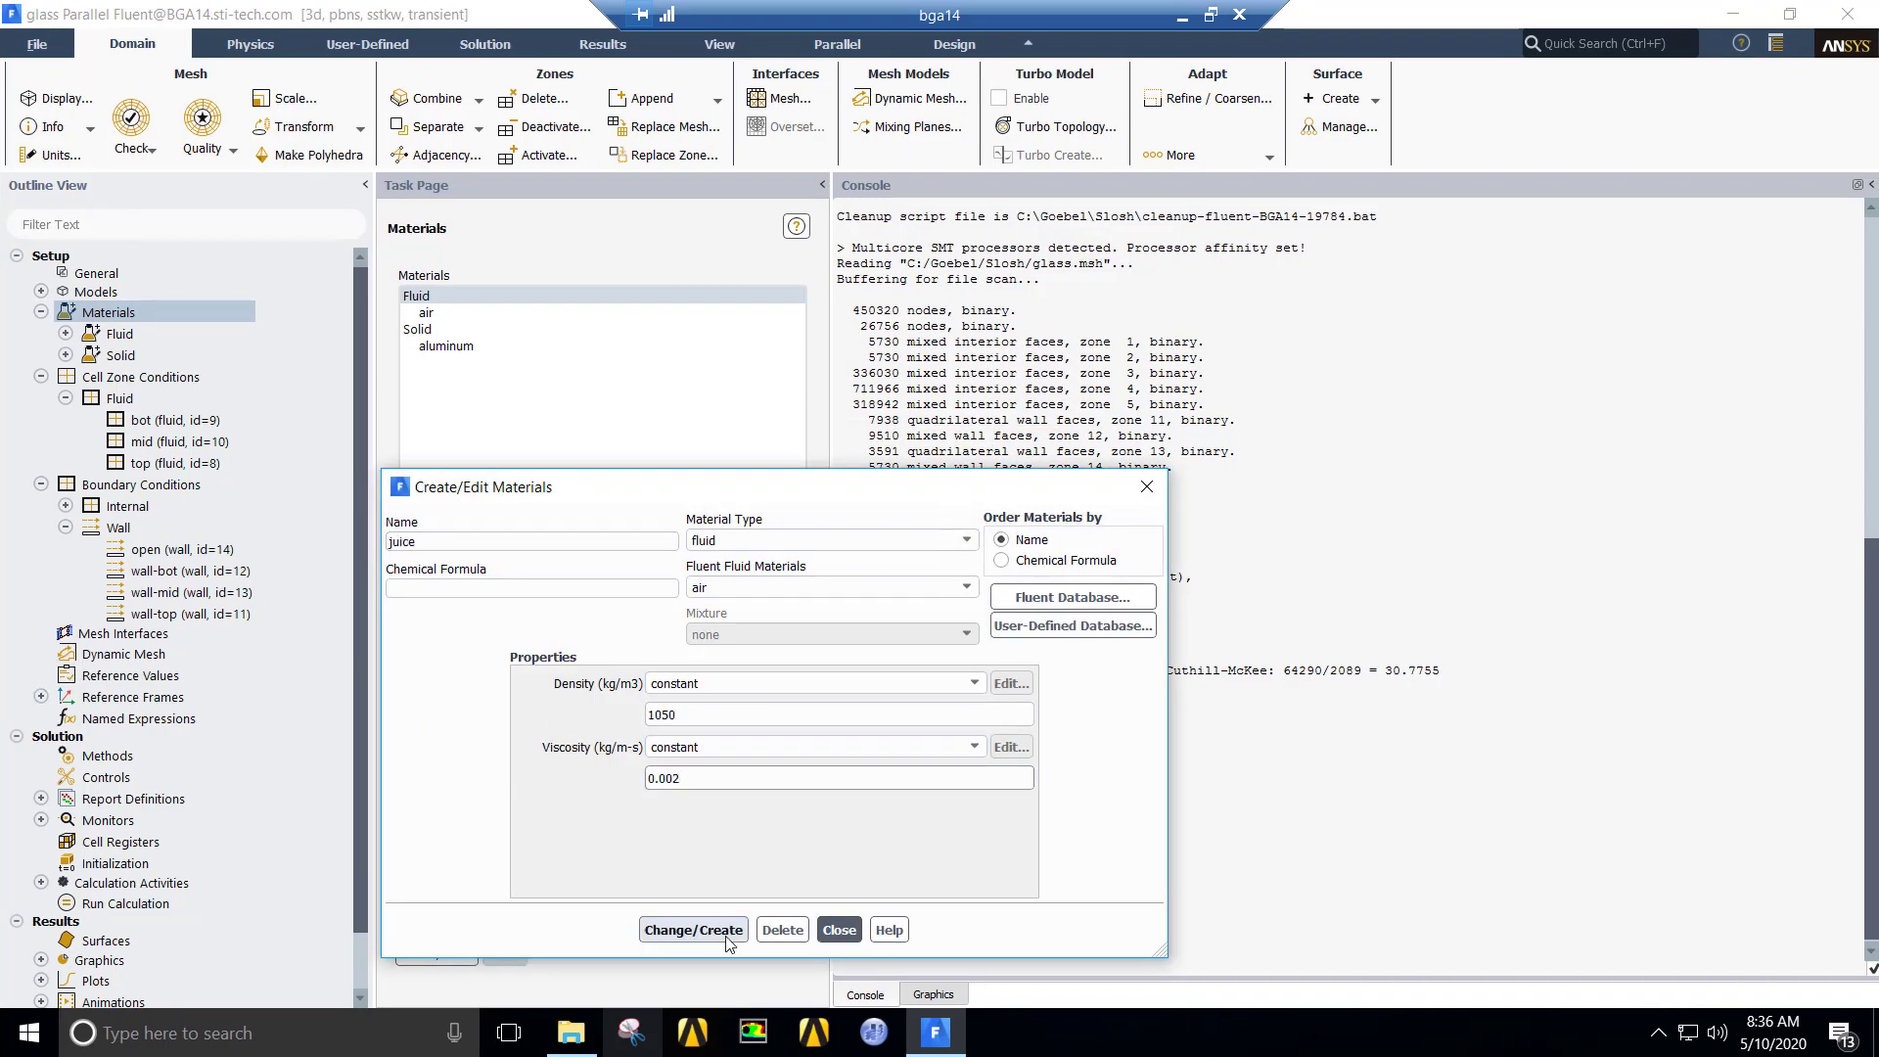
click(725, 937)
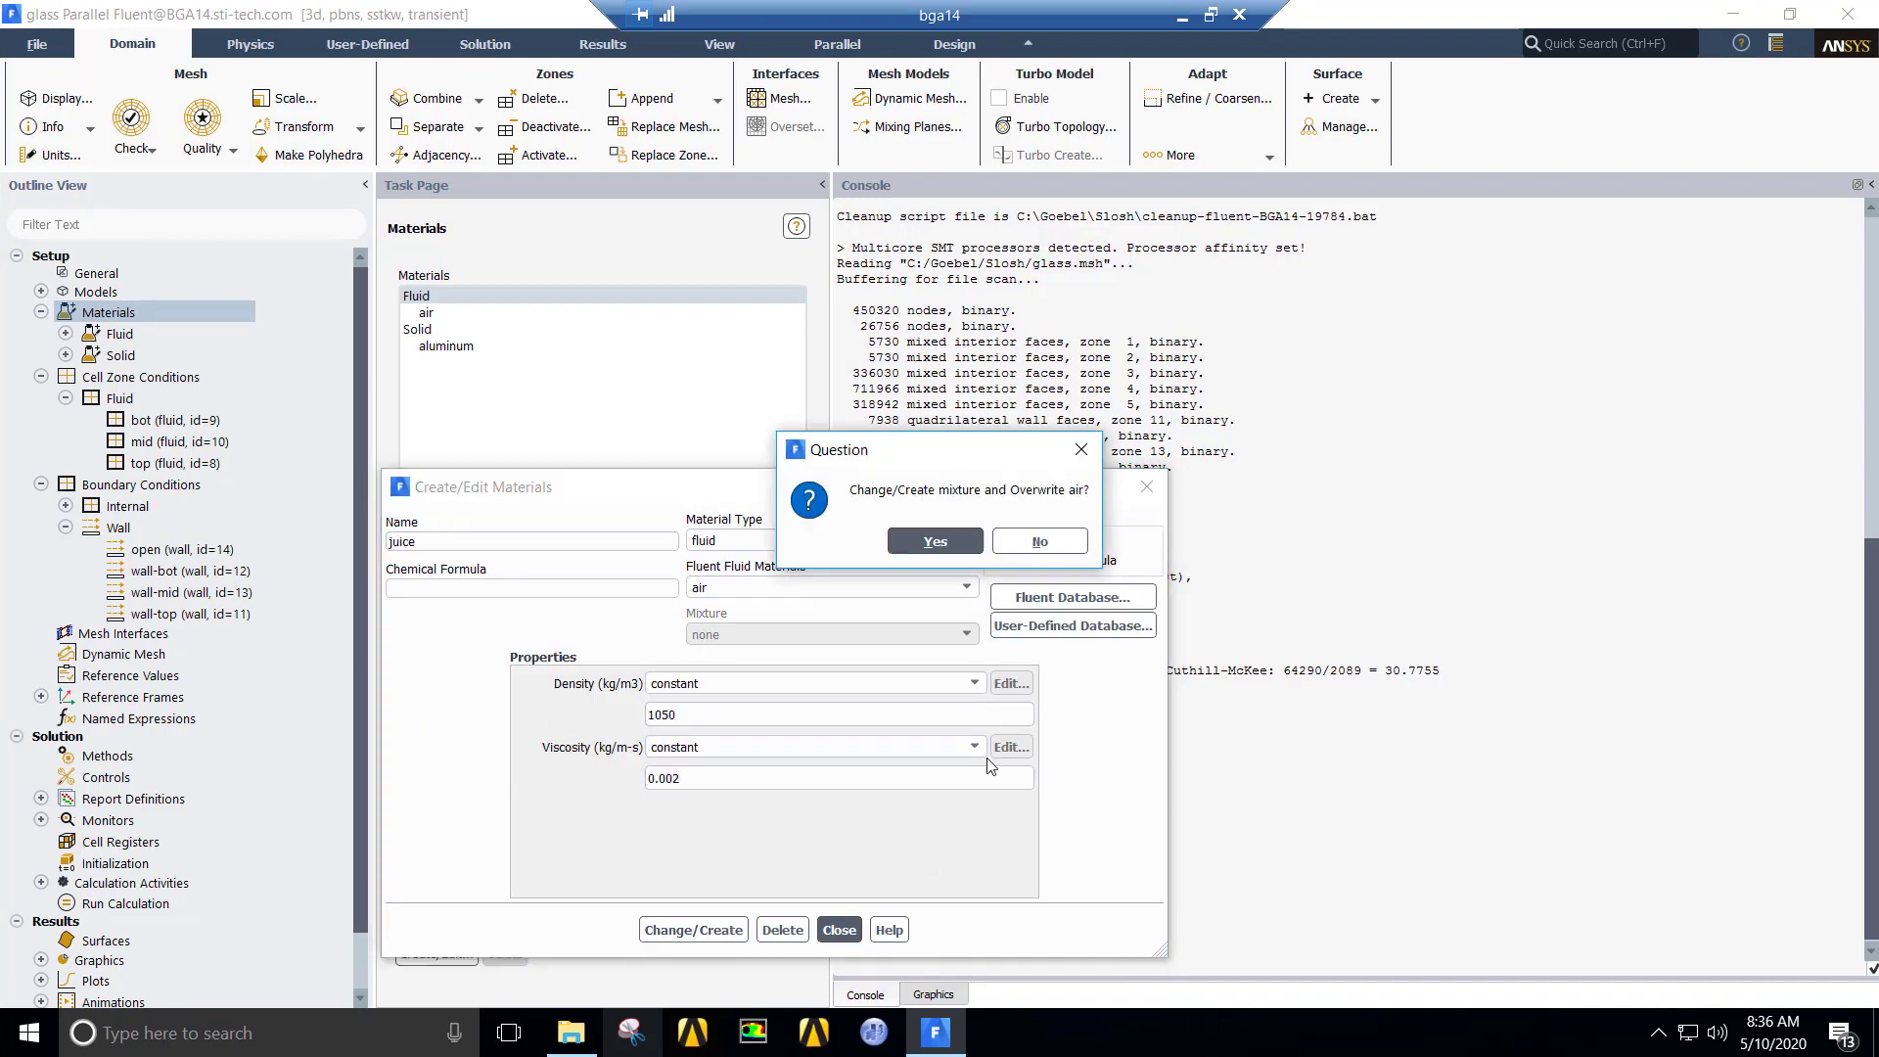
click(1040, 541)
Step: Create a fluid material 'vodka' with density 900 and viscosity 0.001
double_click(411, 541)
text(vodka)
double_click(675, 714)
text(900)
key(Tab)
key(Tab)
text(0.001)
click(694, 930)
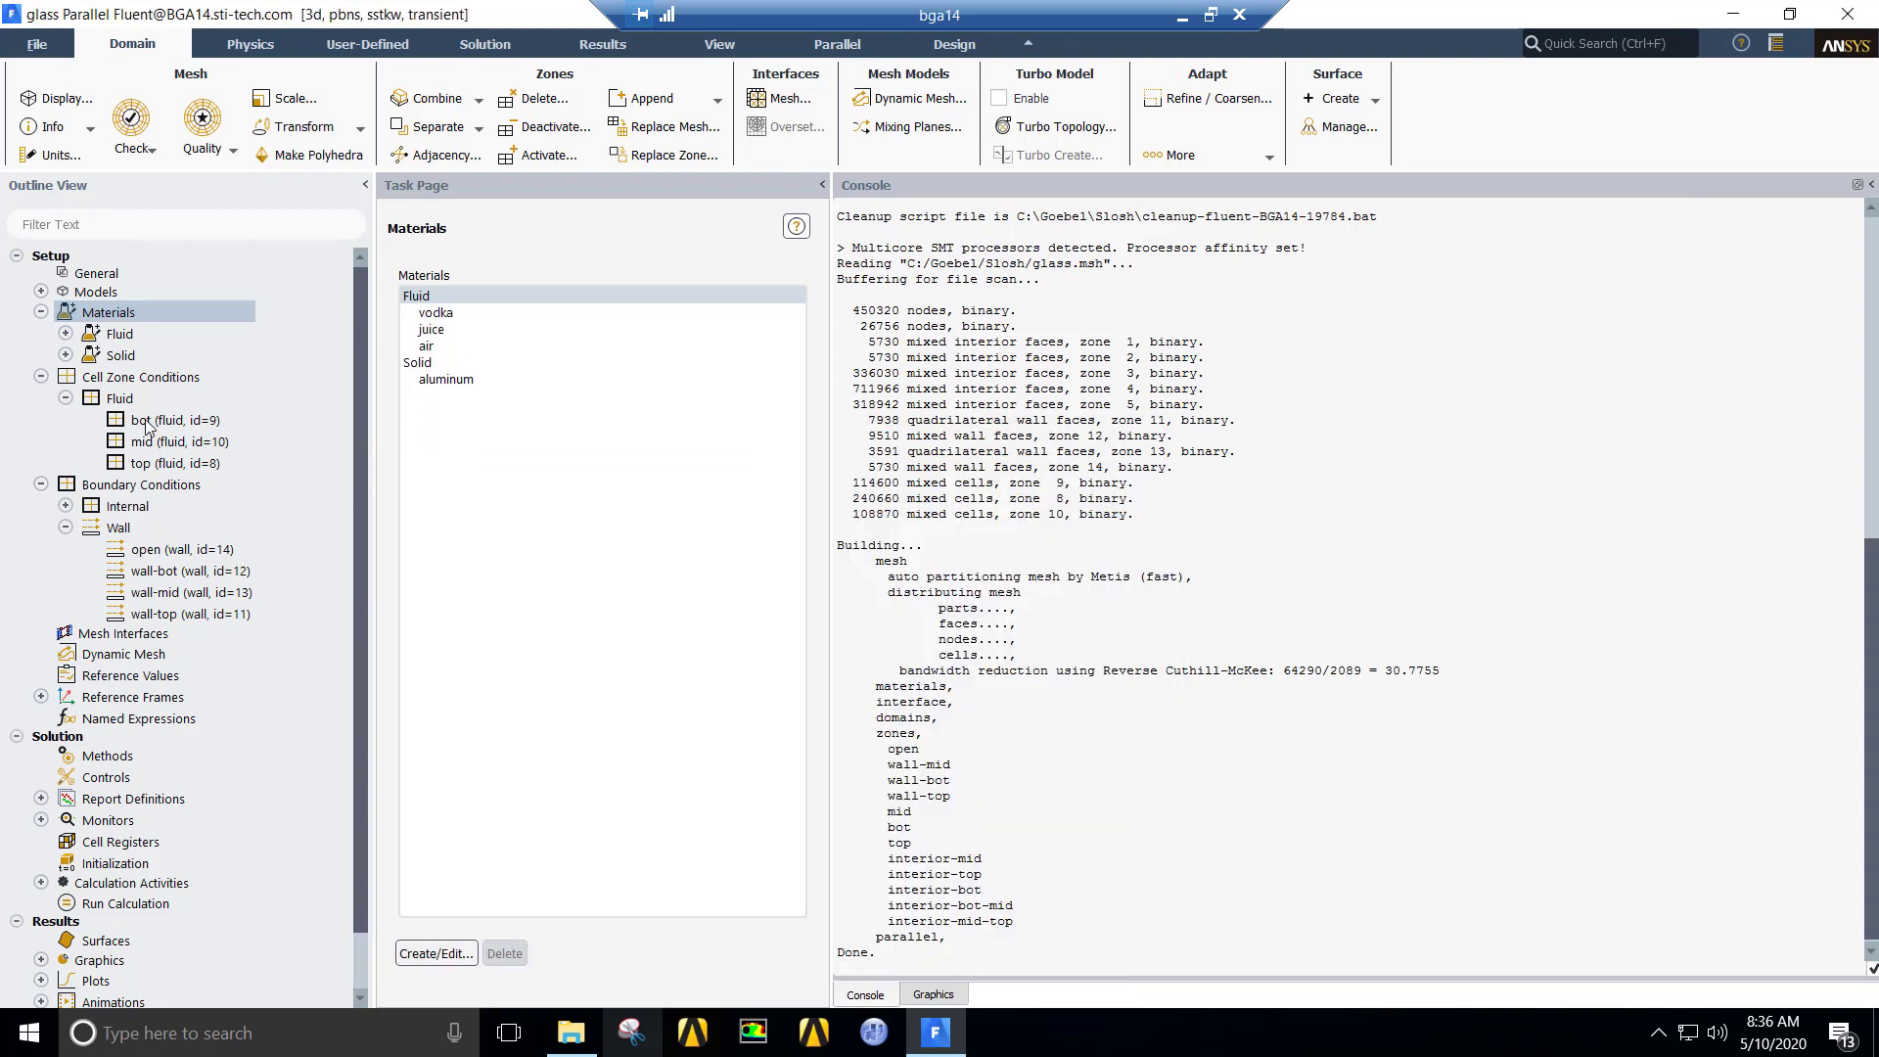
Step: Enable the Species Transport model
click(40, 291)
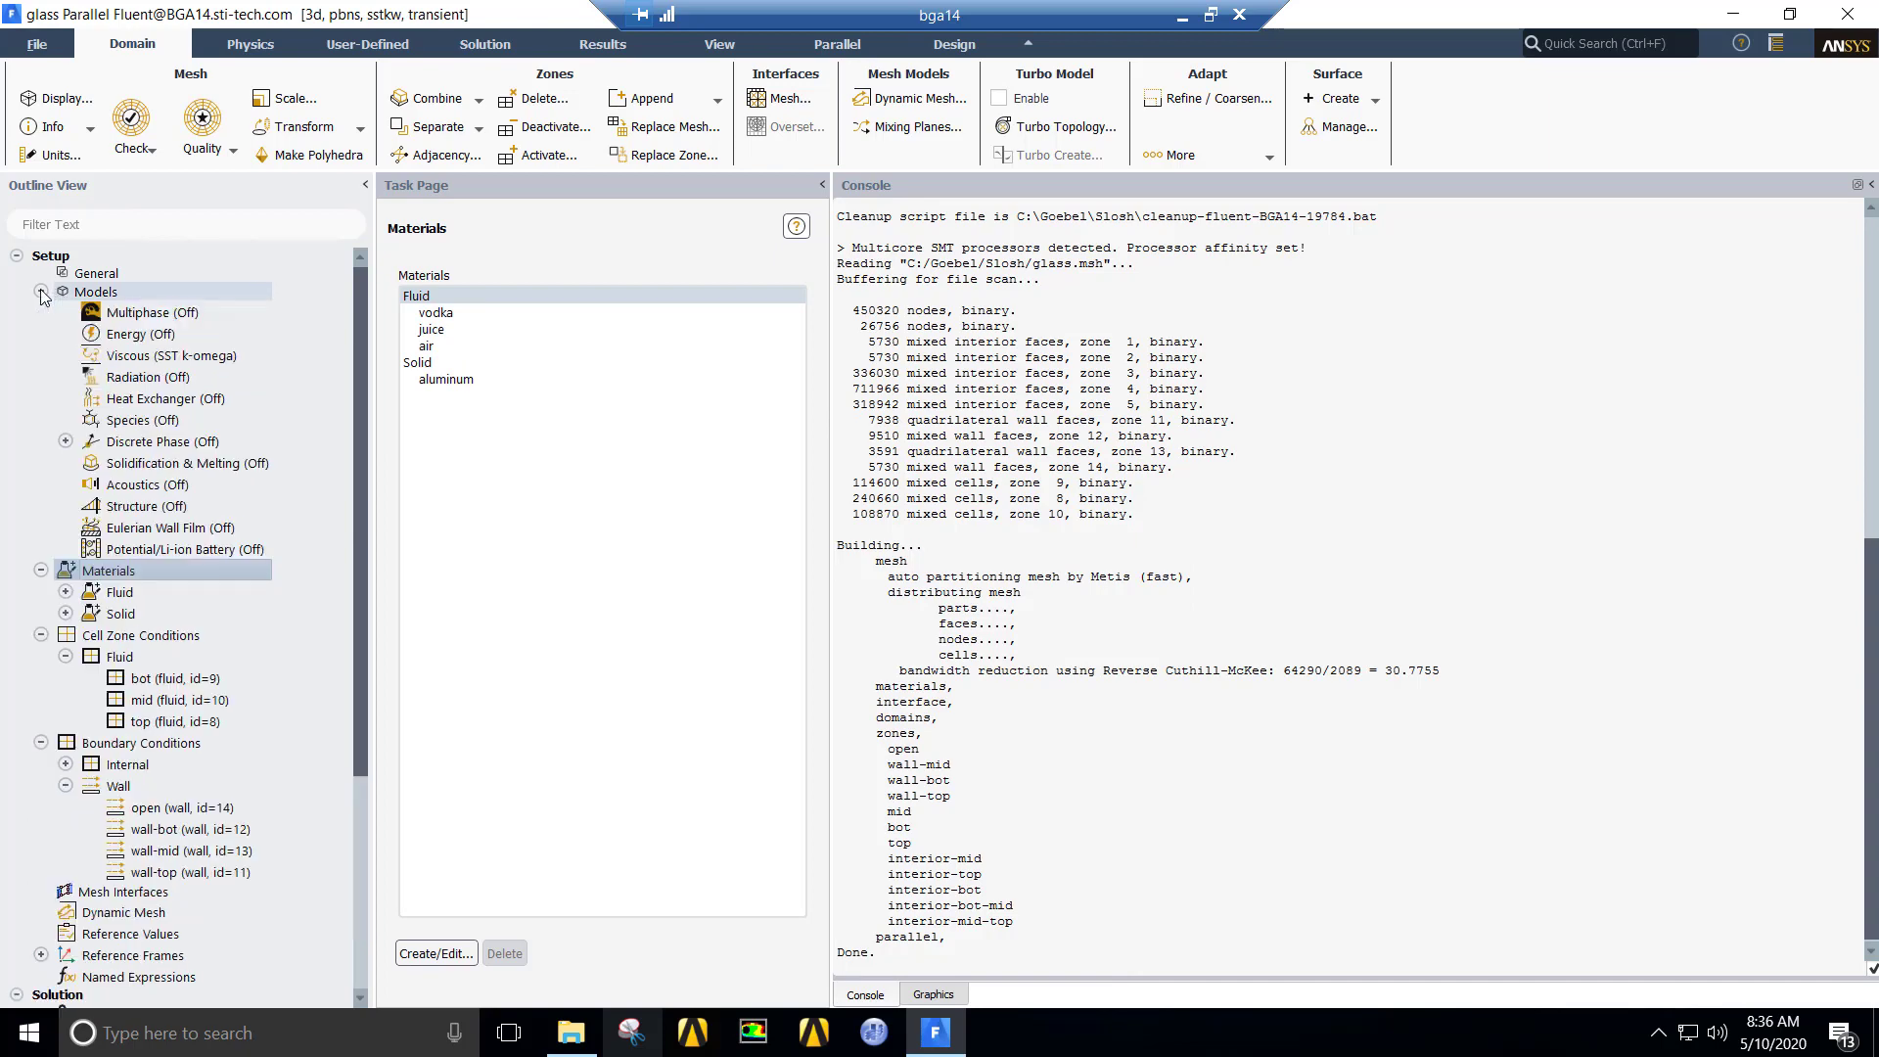
double_click(98, 421)
click(430, 561)
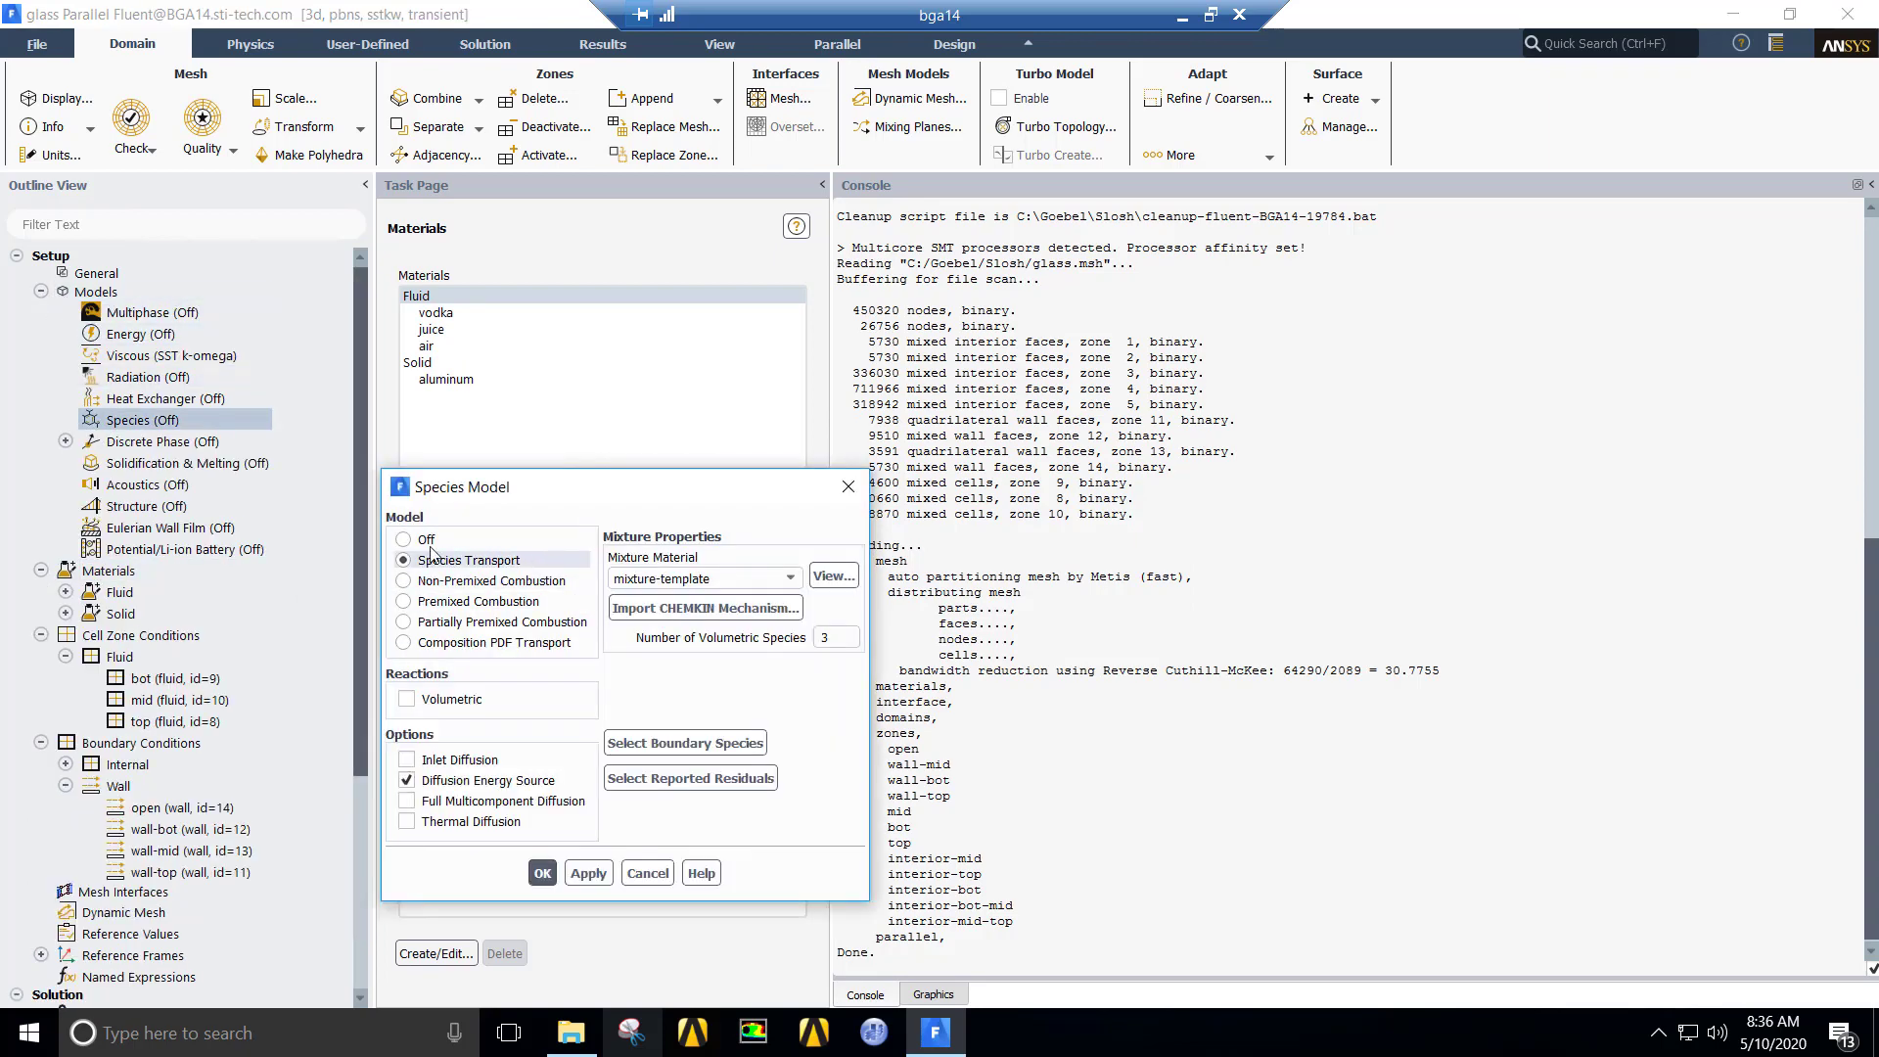
click(543, 874)
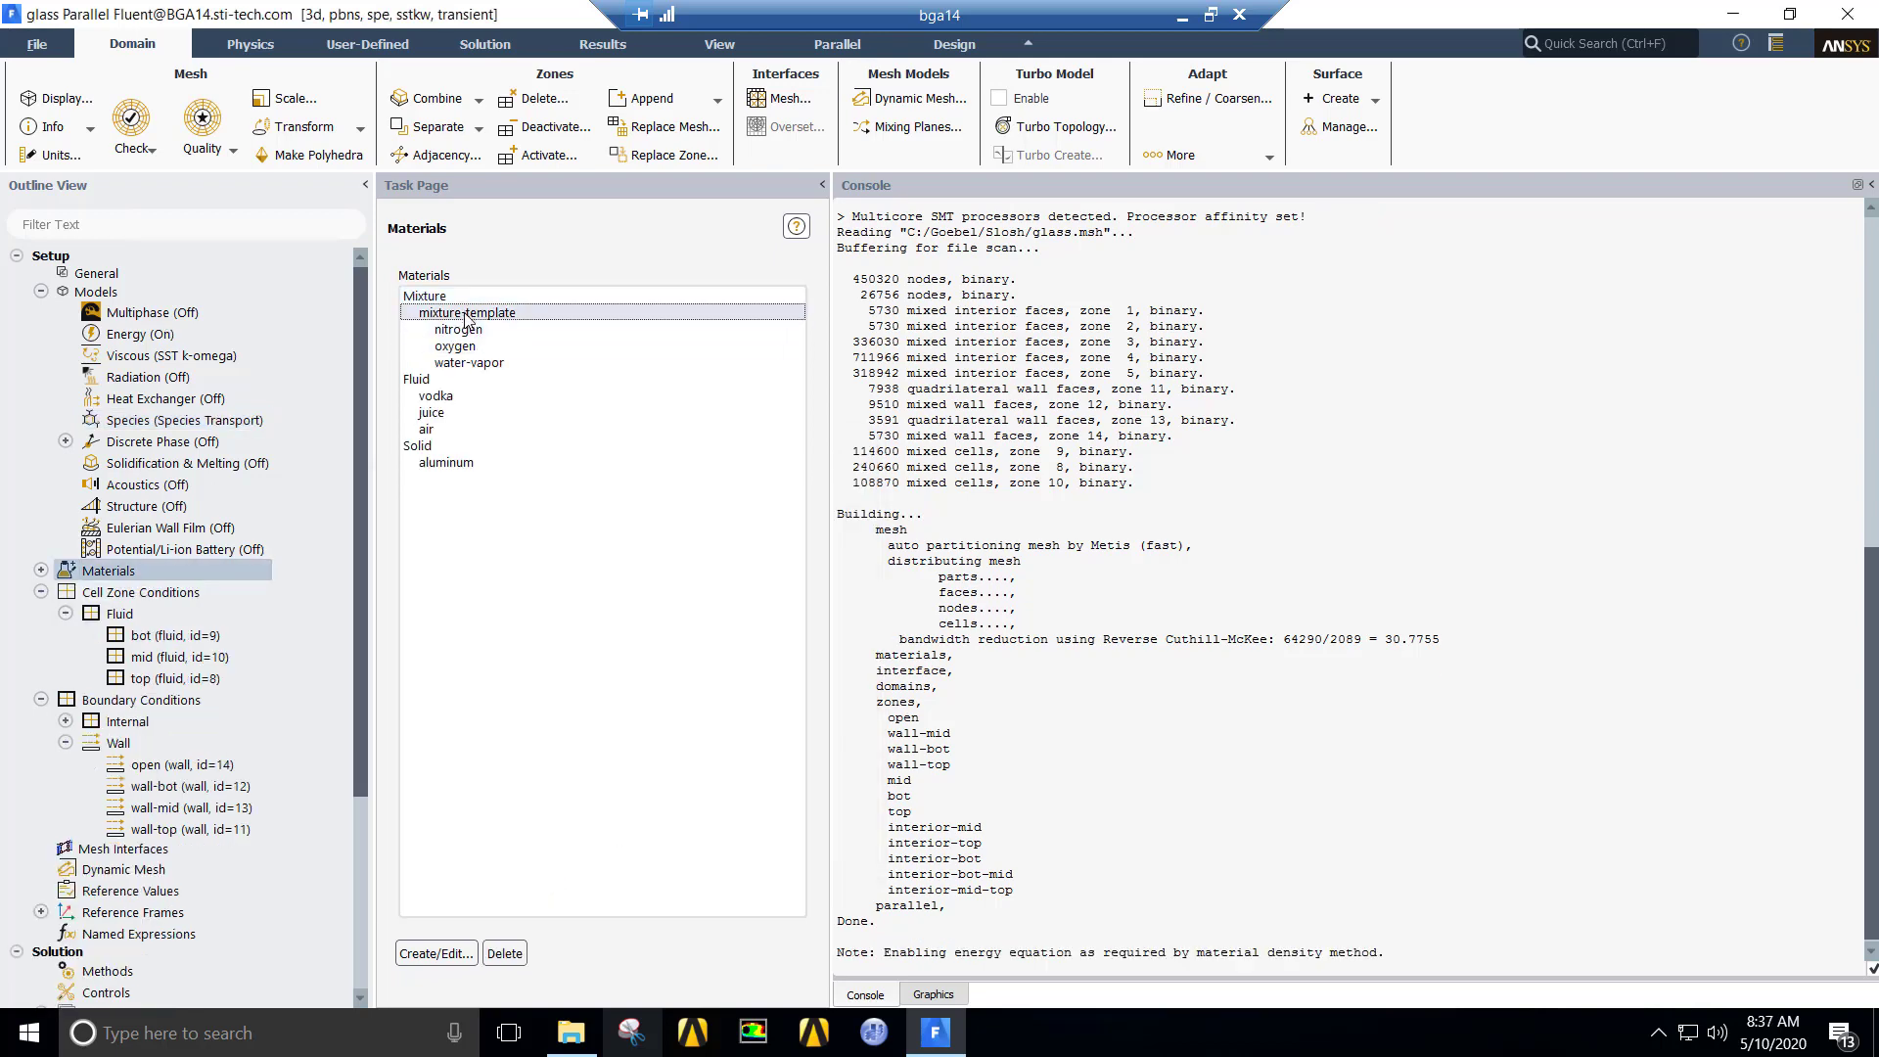
Step: Name the mixture 'drink' and set its species to juice and vodka, removing h2o, o2 and n2
click(437, 954)
text(drink)
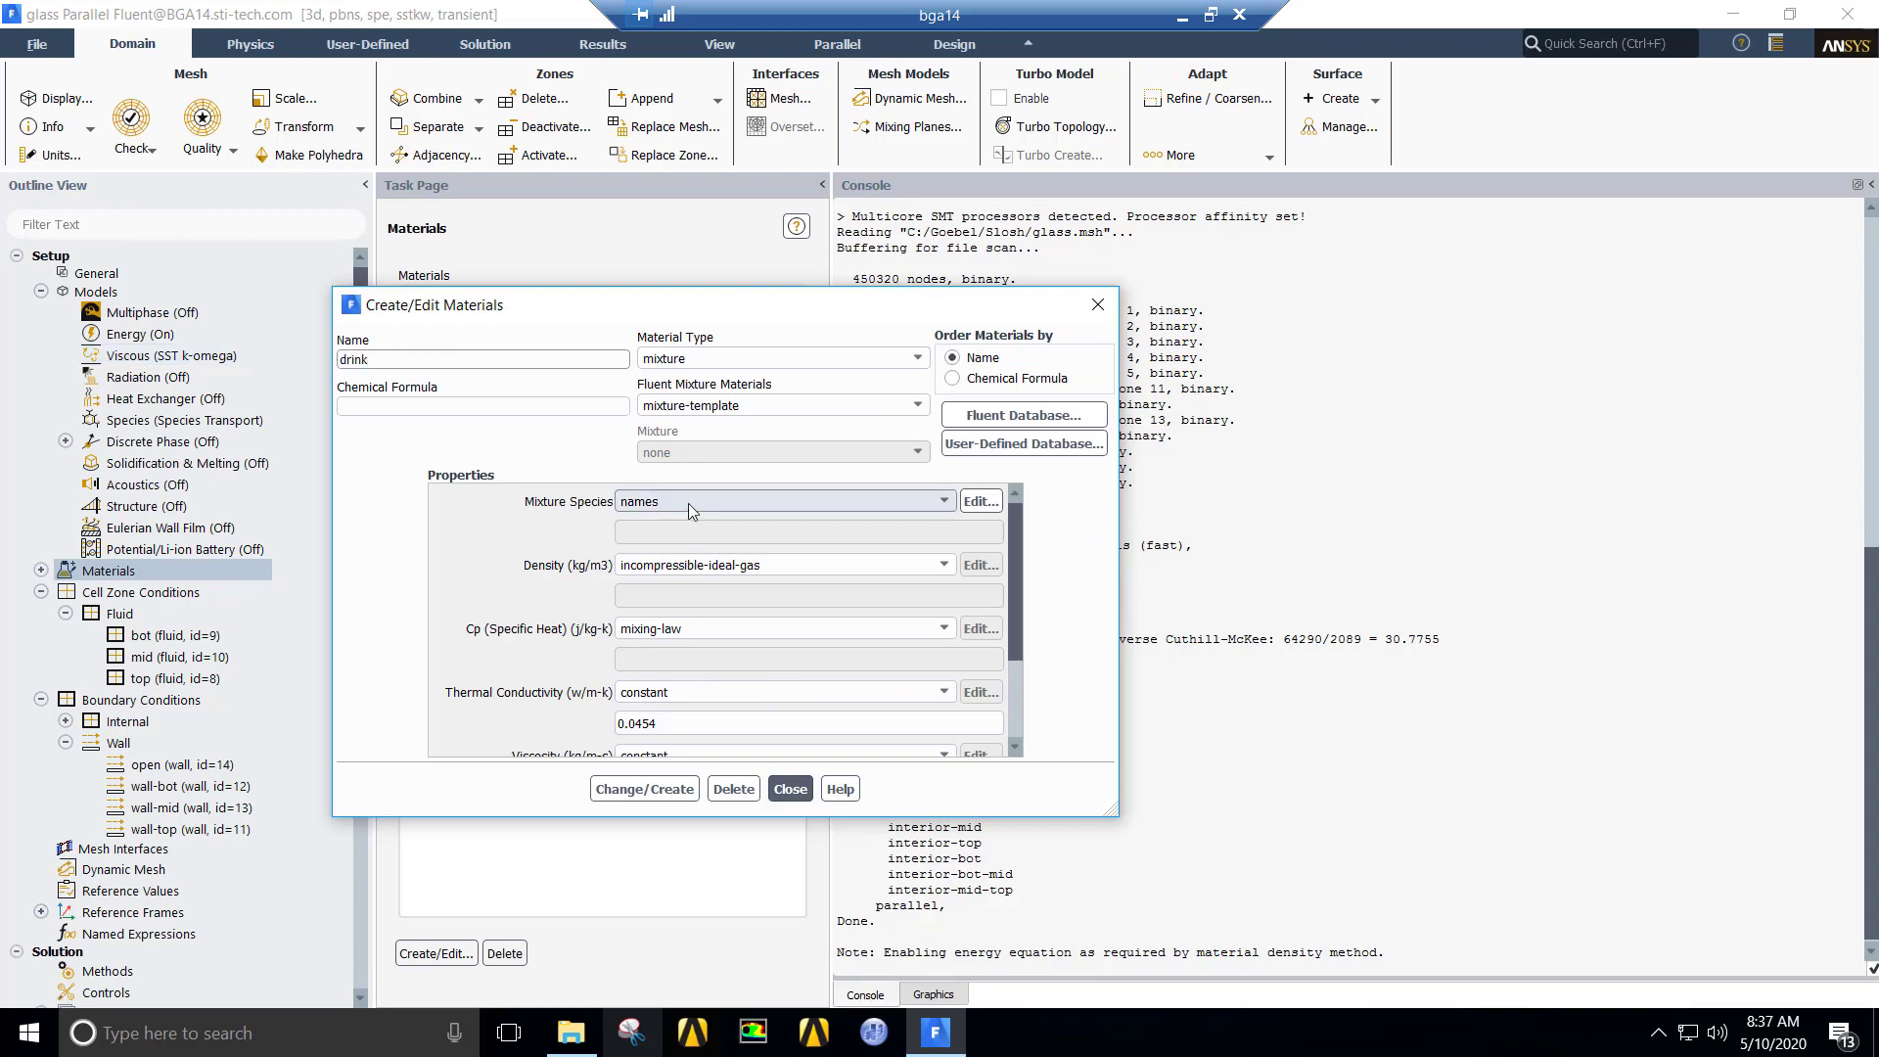
click(979, 503)
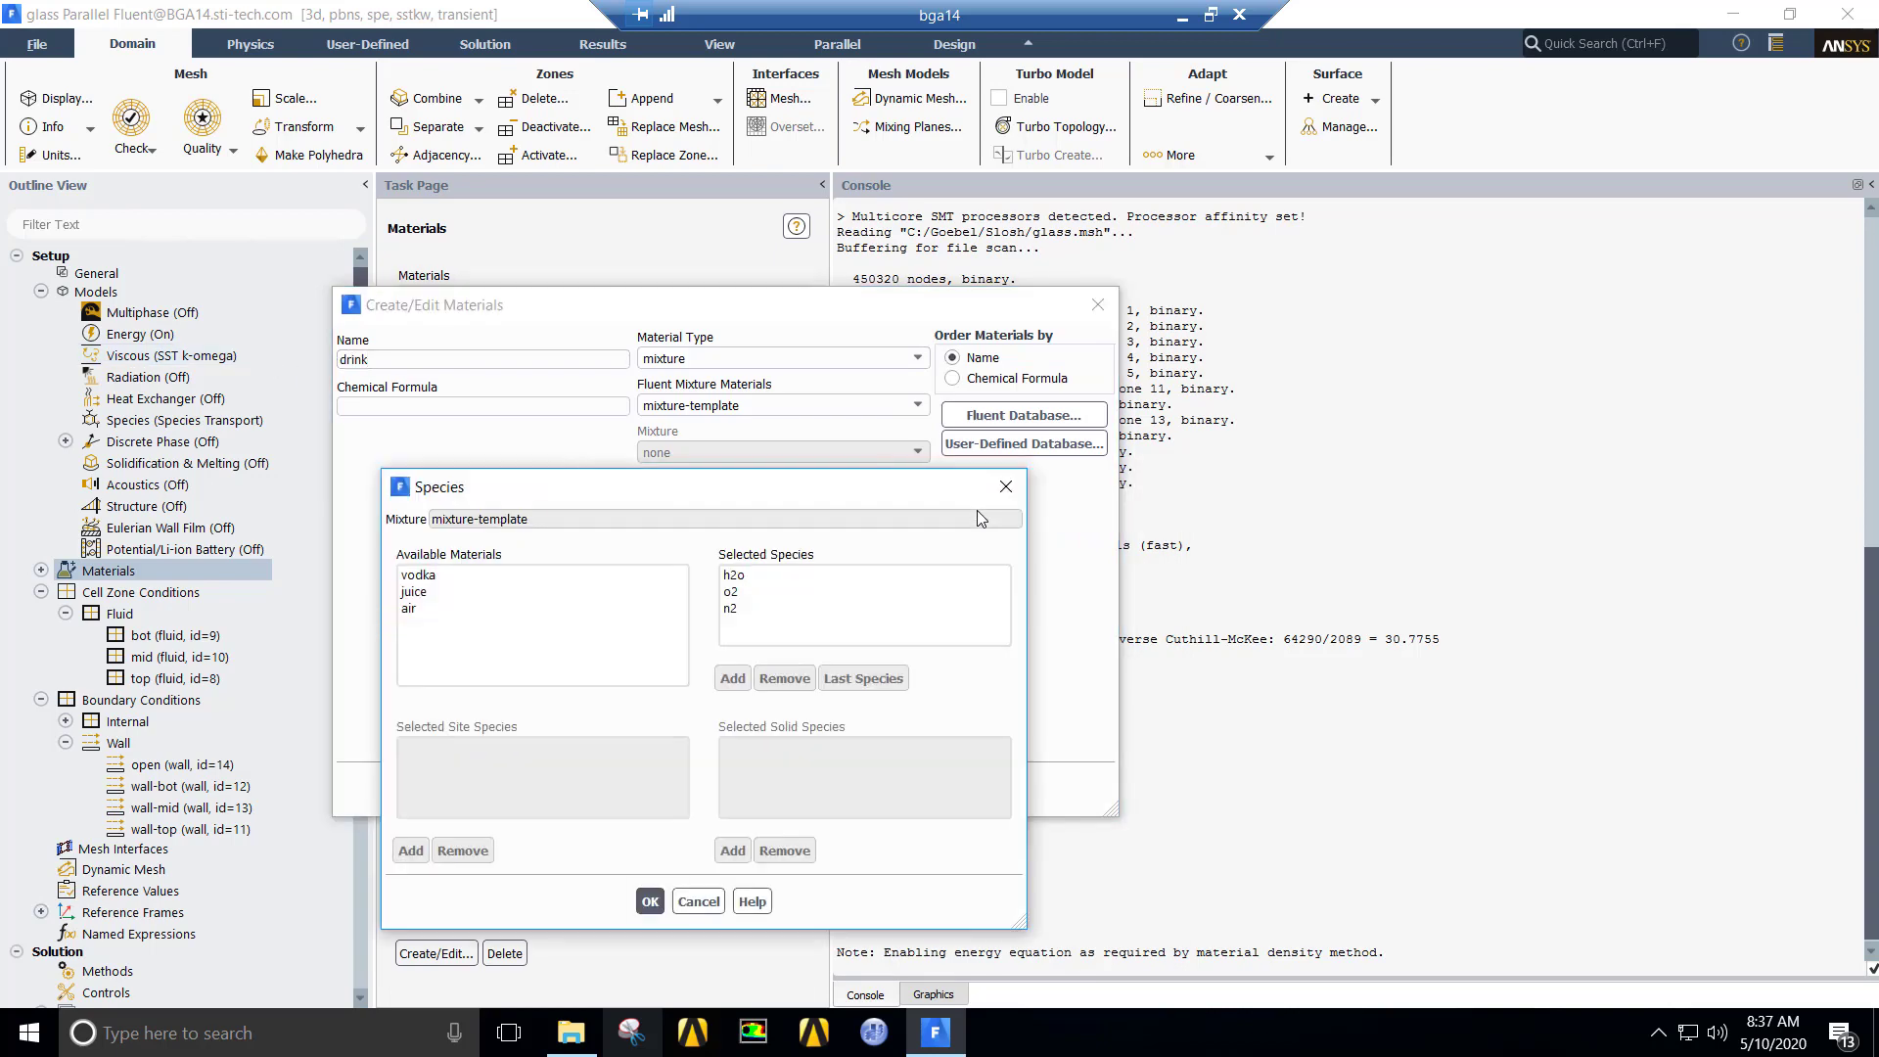
click(480, 591)
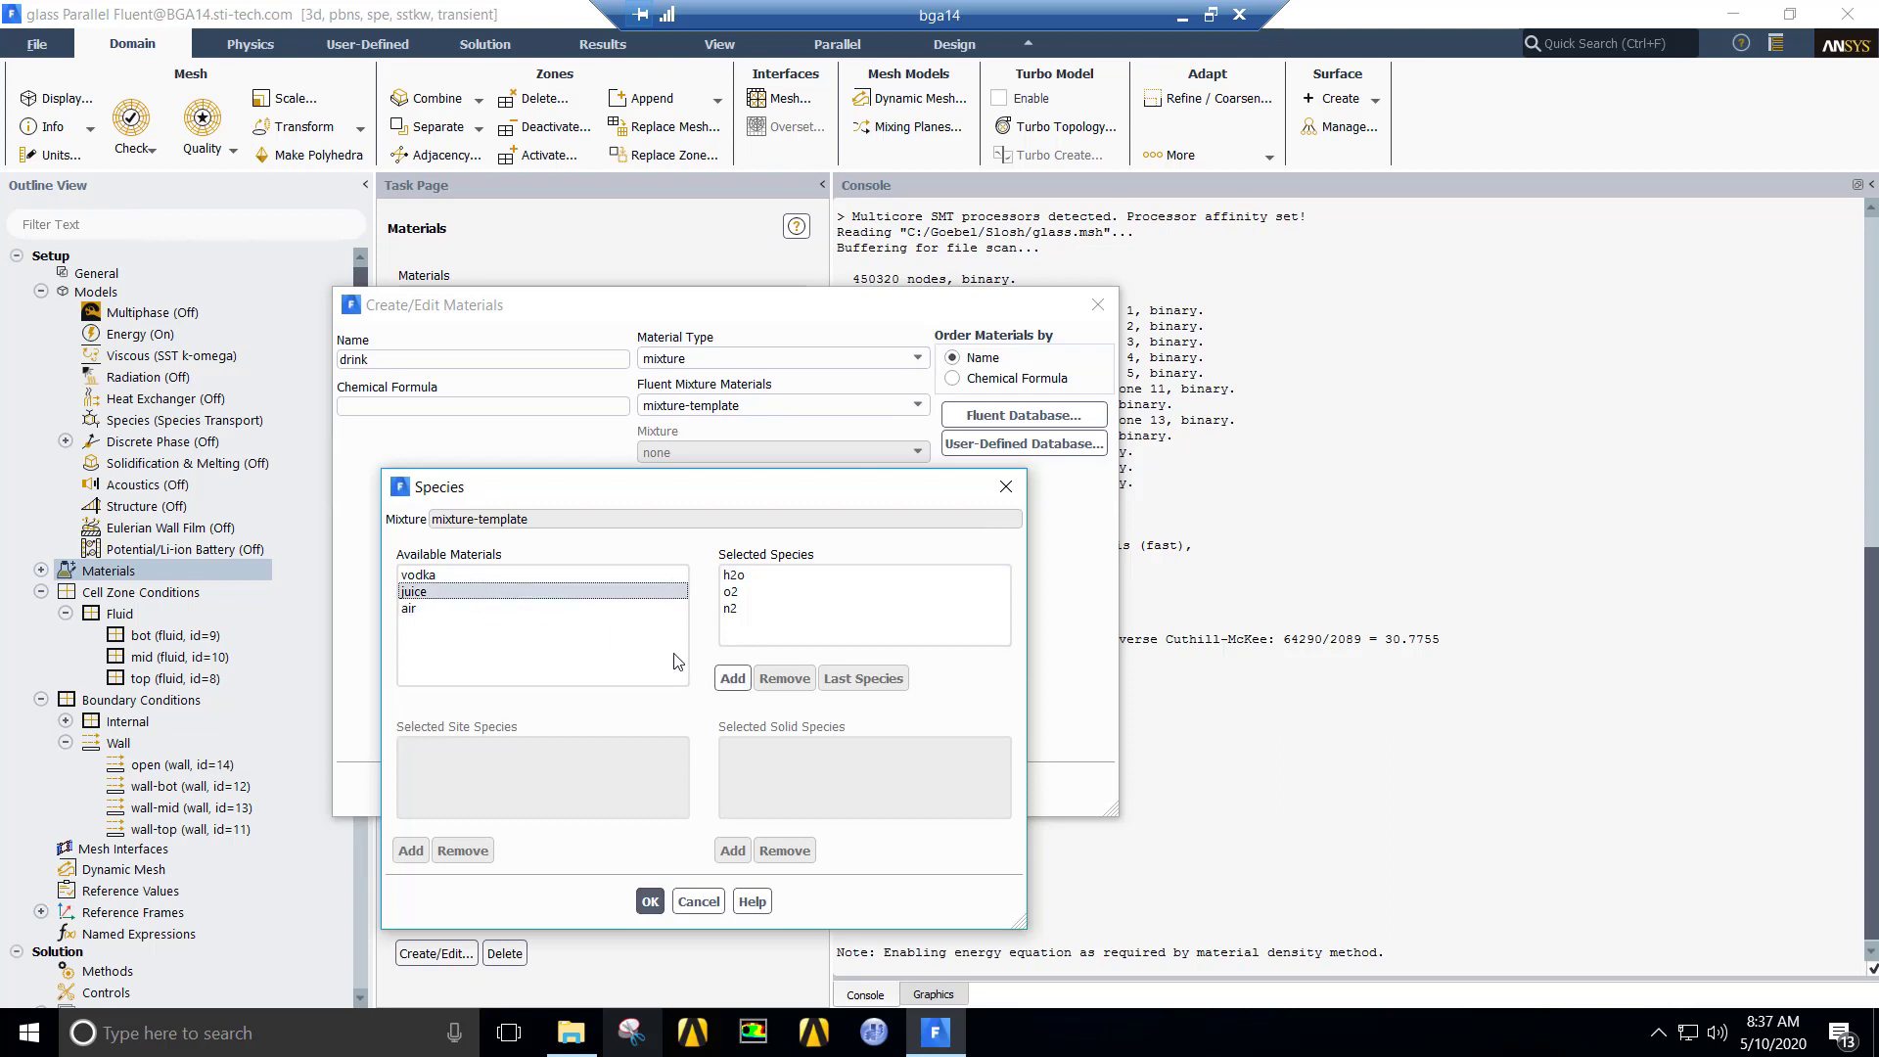
click(729, 676)
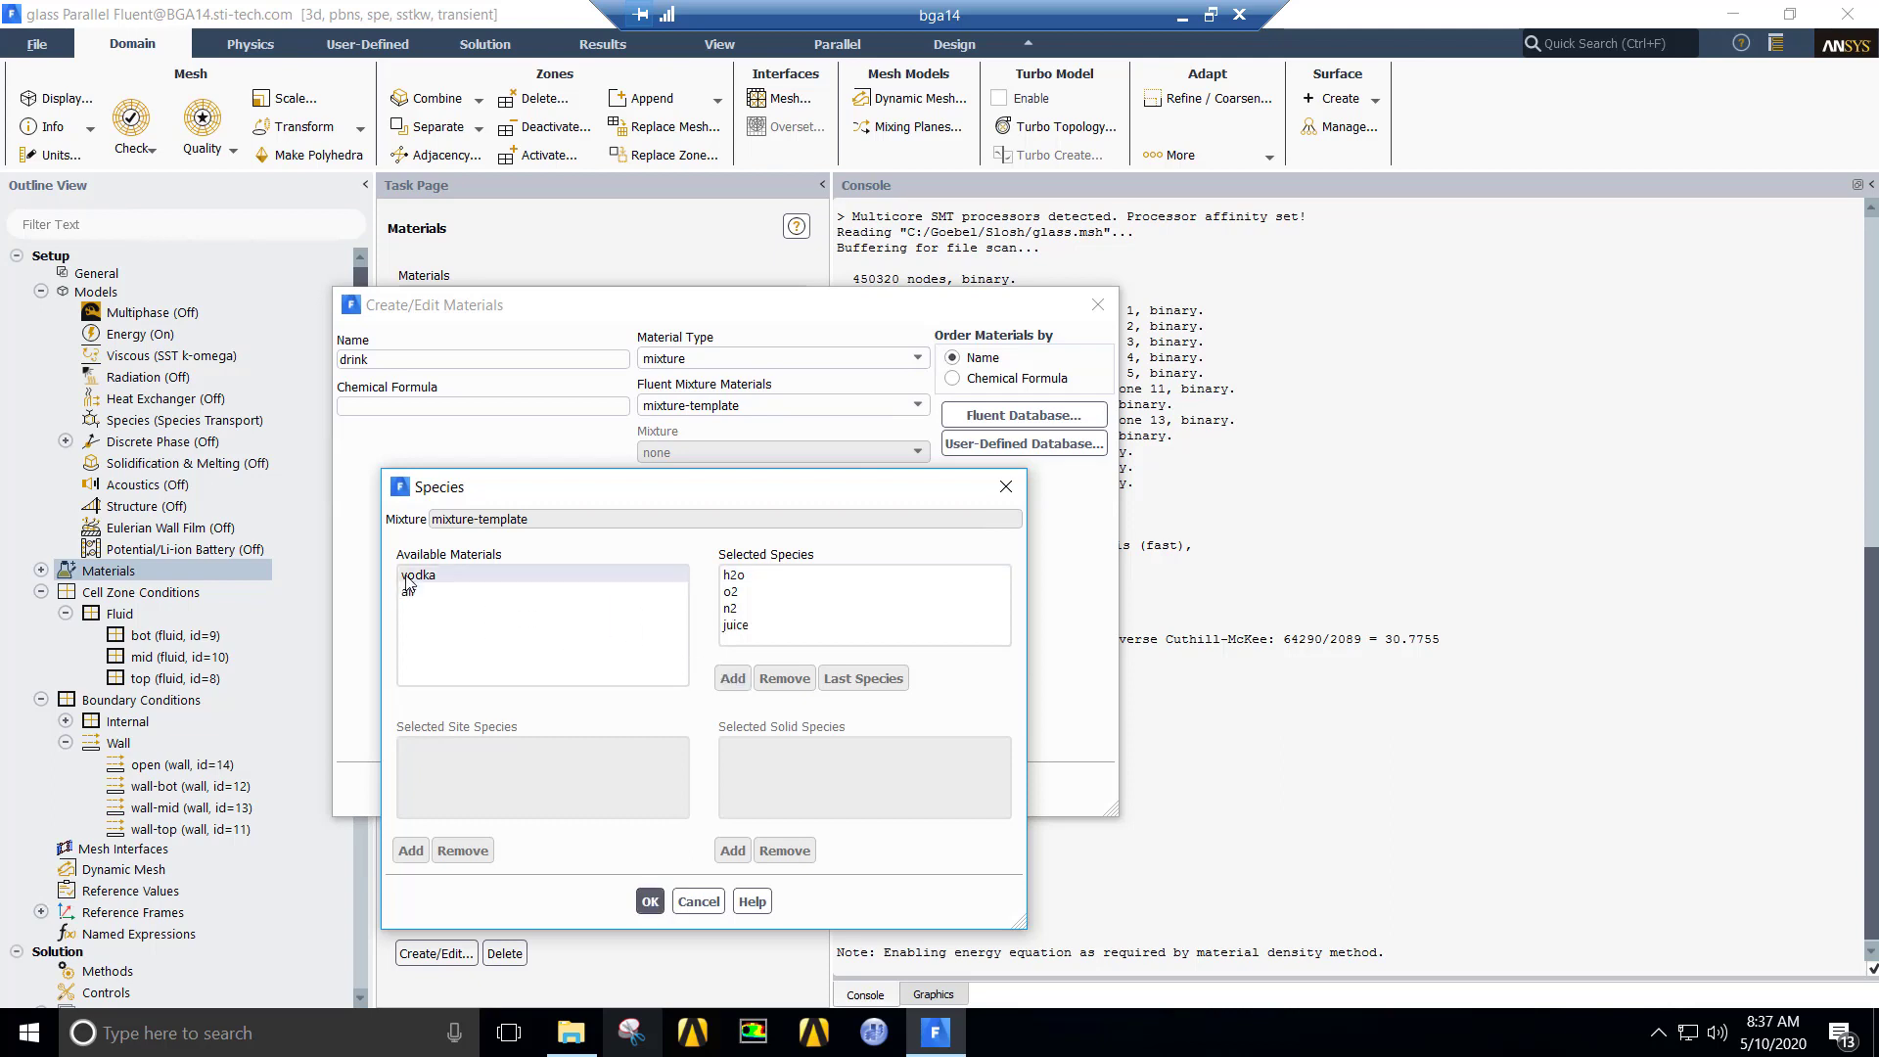
click(732, 677)
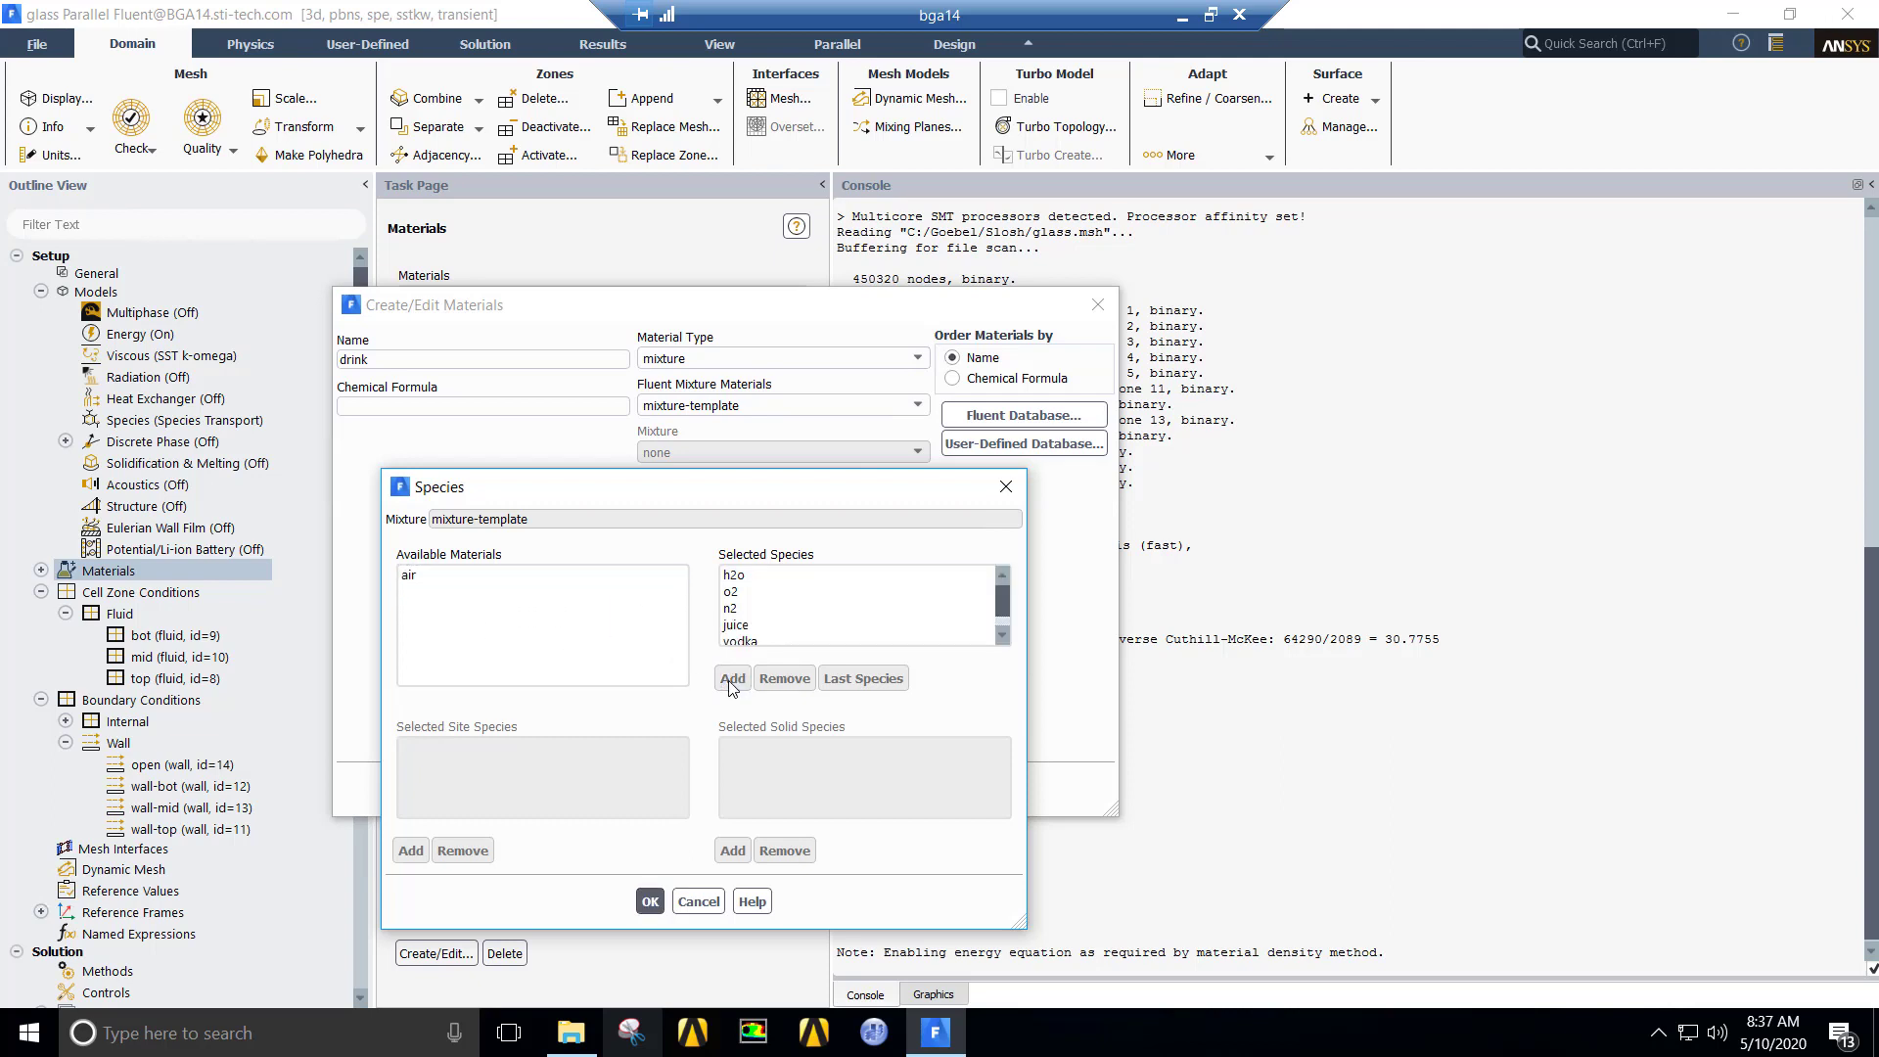
click(745, 578)
click(783, 678)
click(957, 544)
click(744, 576)
click(785, 679)
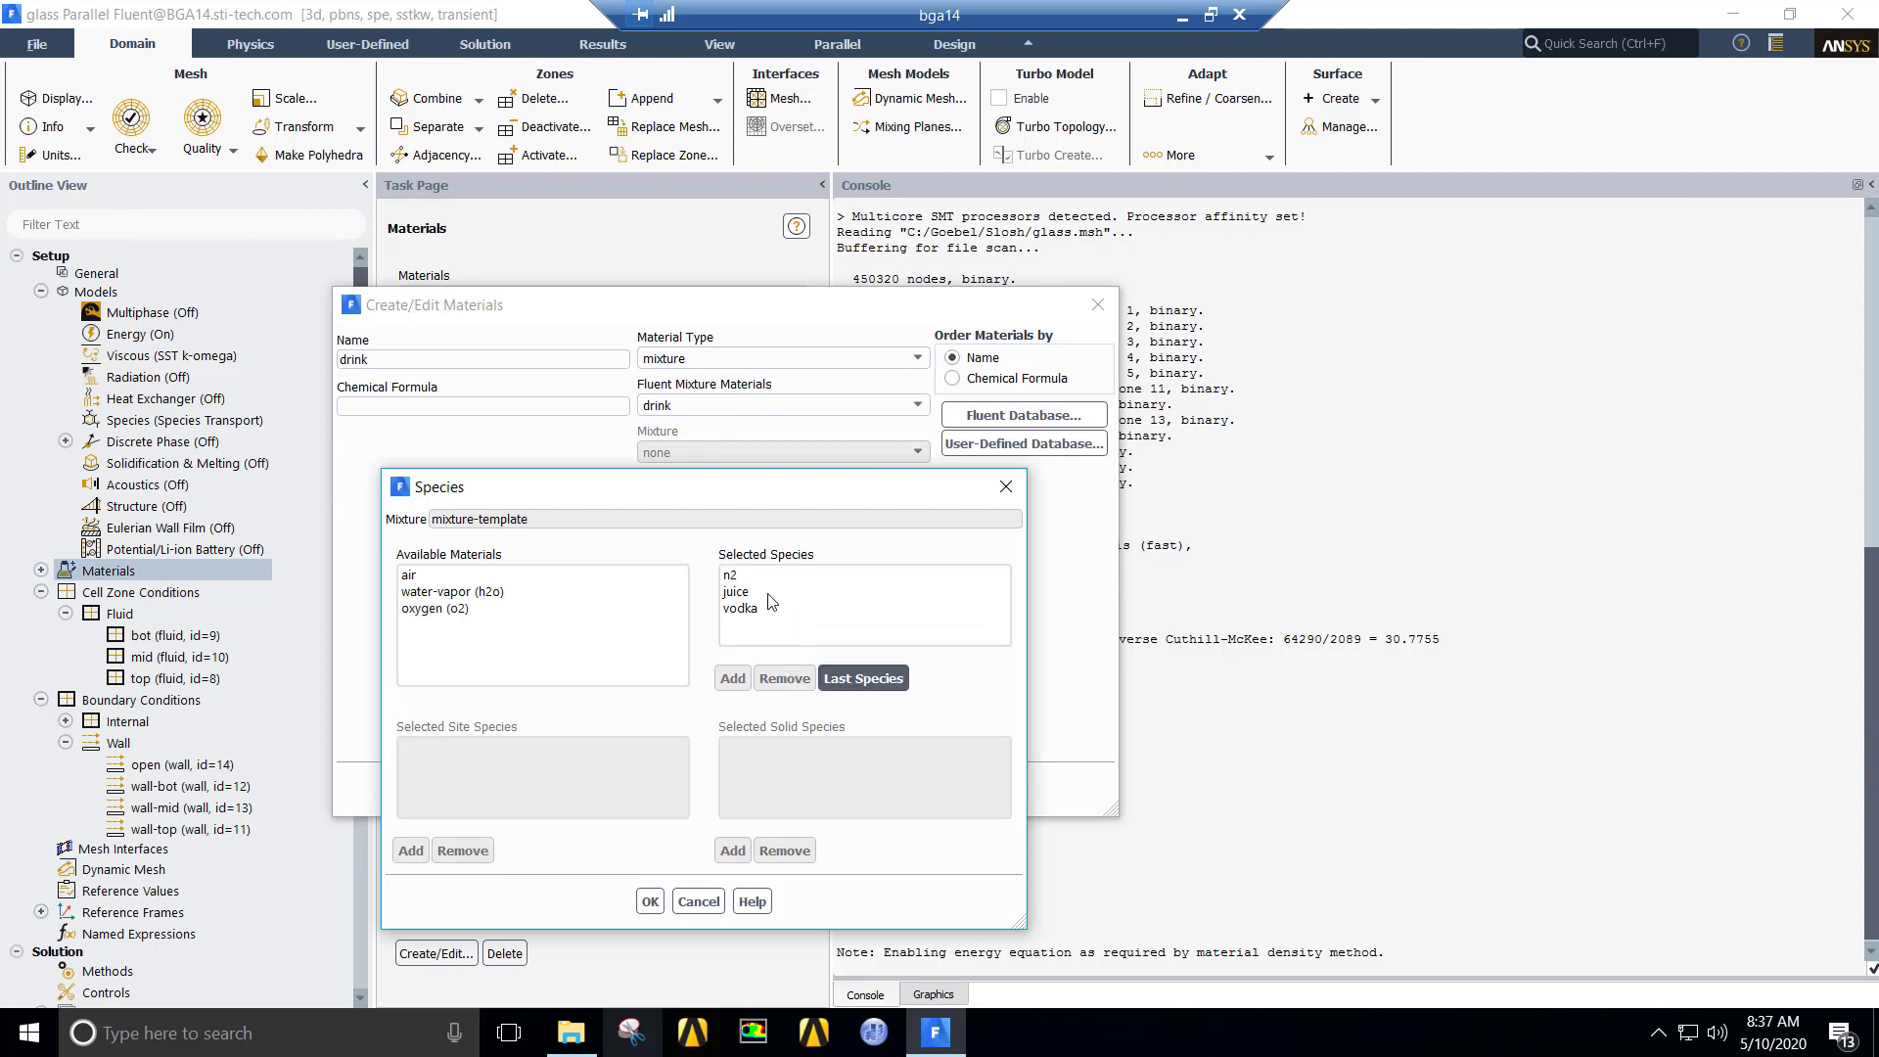
click(784, 679)
click(651, 902)
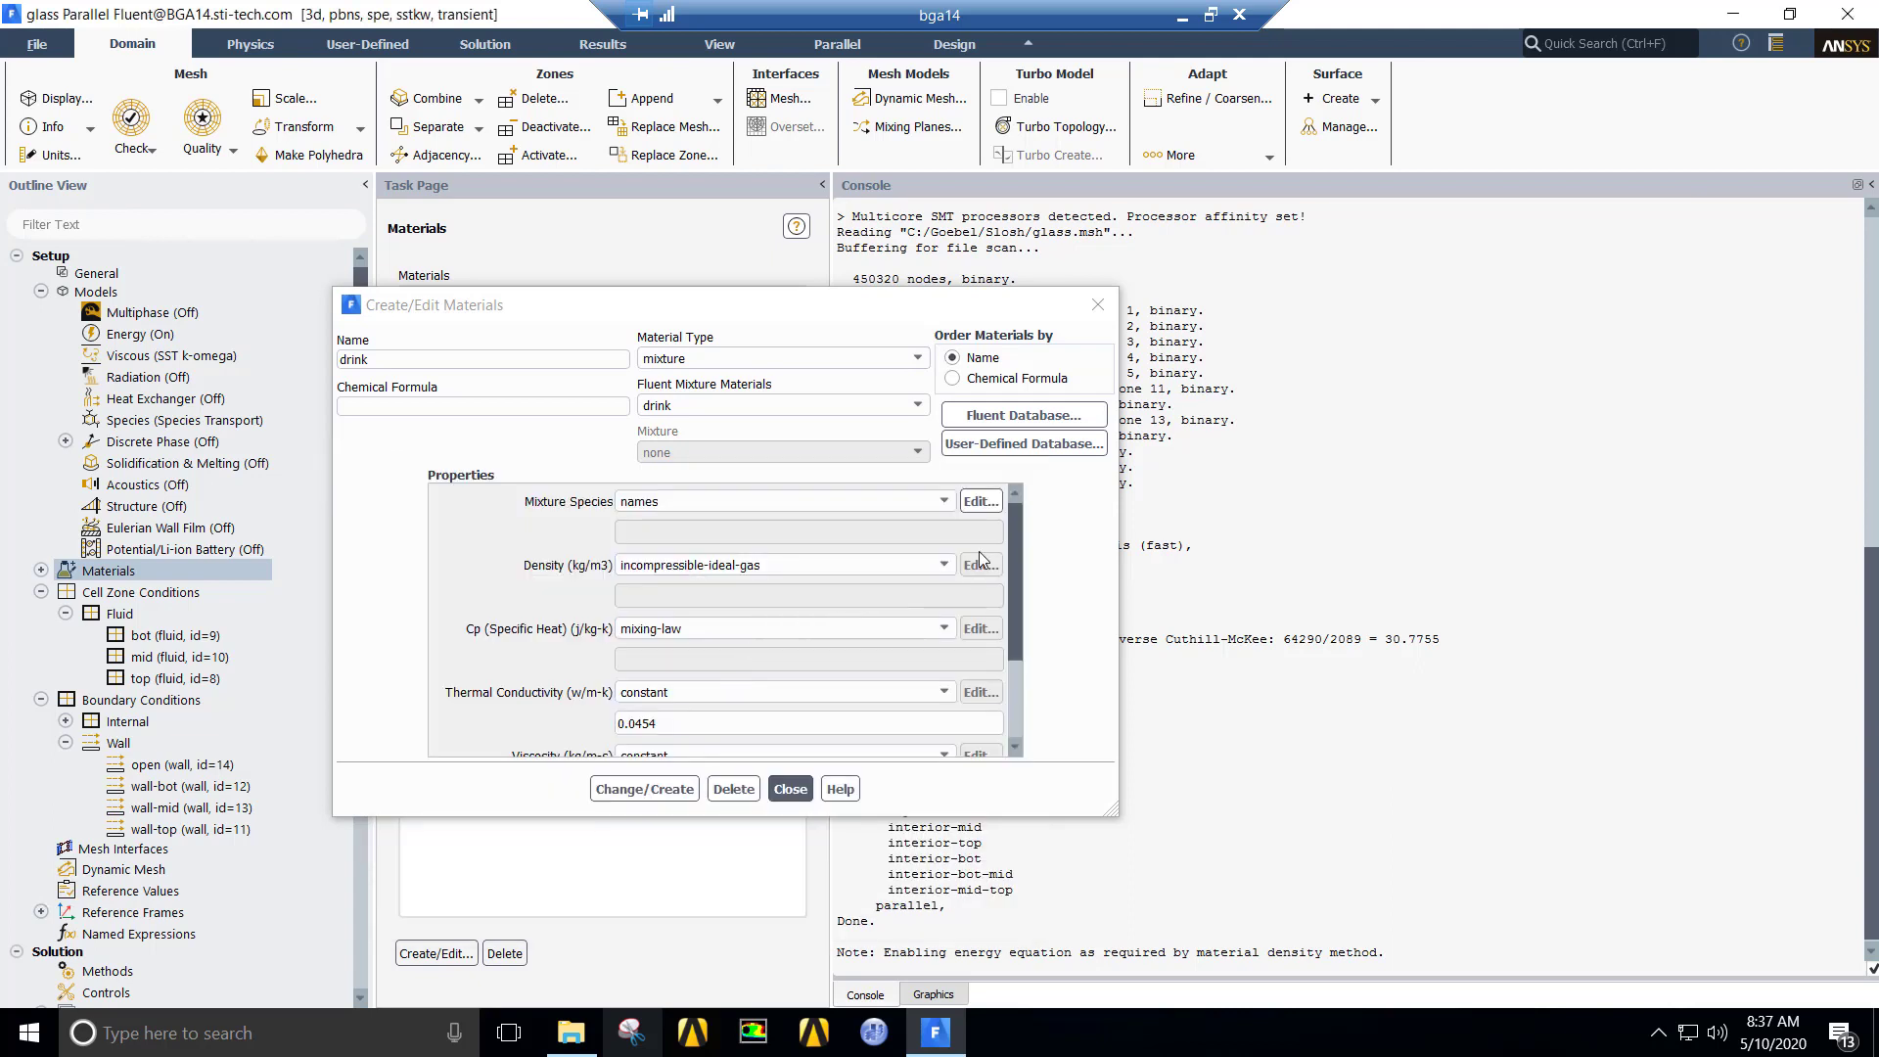
Step: Give drink volume-weighted-mixing-law density and mass-weighted-mixing-law viscosity, and save it
click(945, 567)
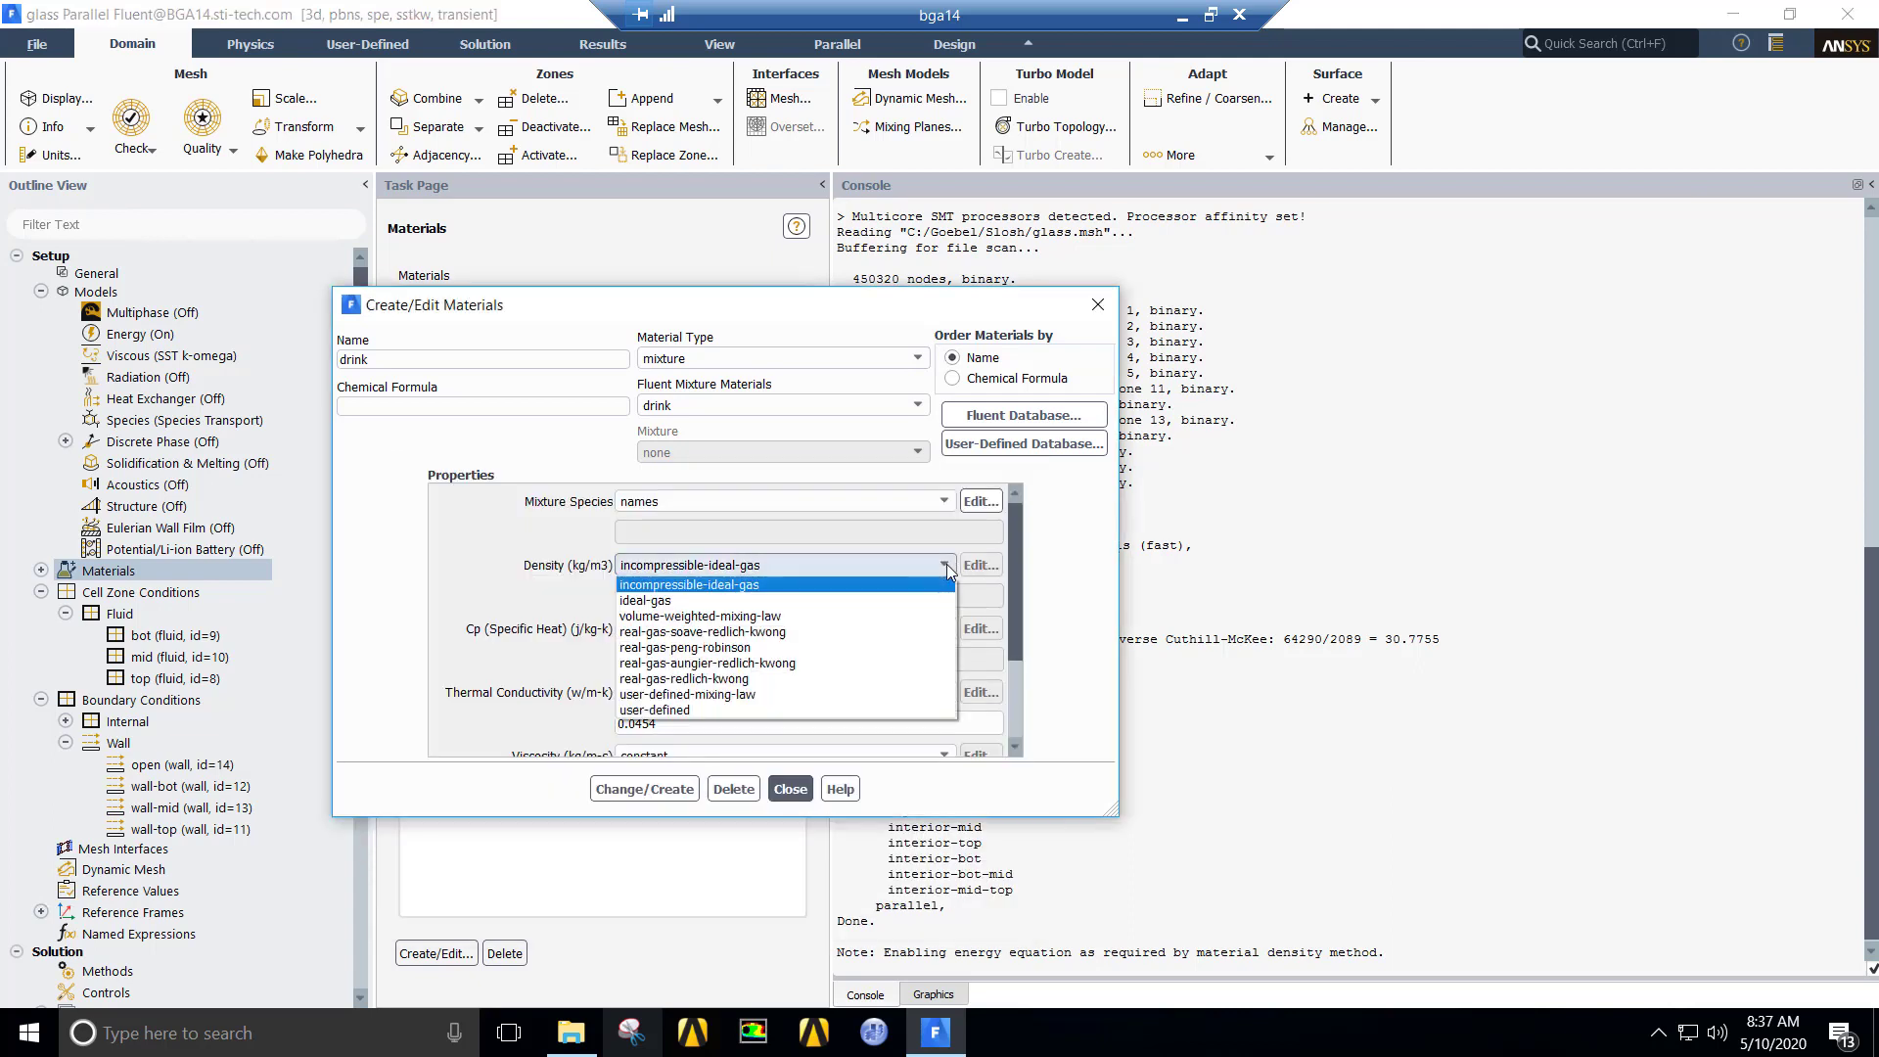
click(763, 616)
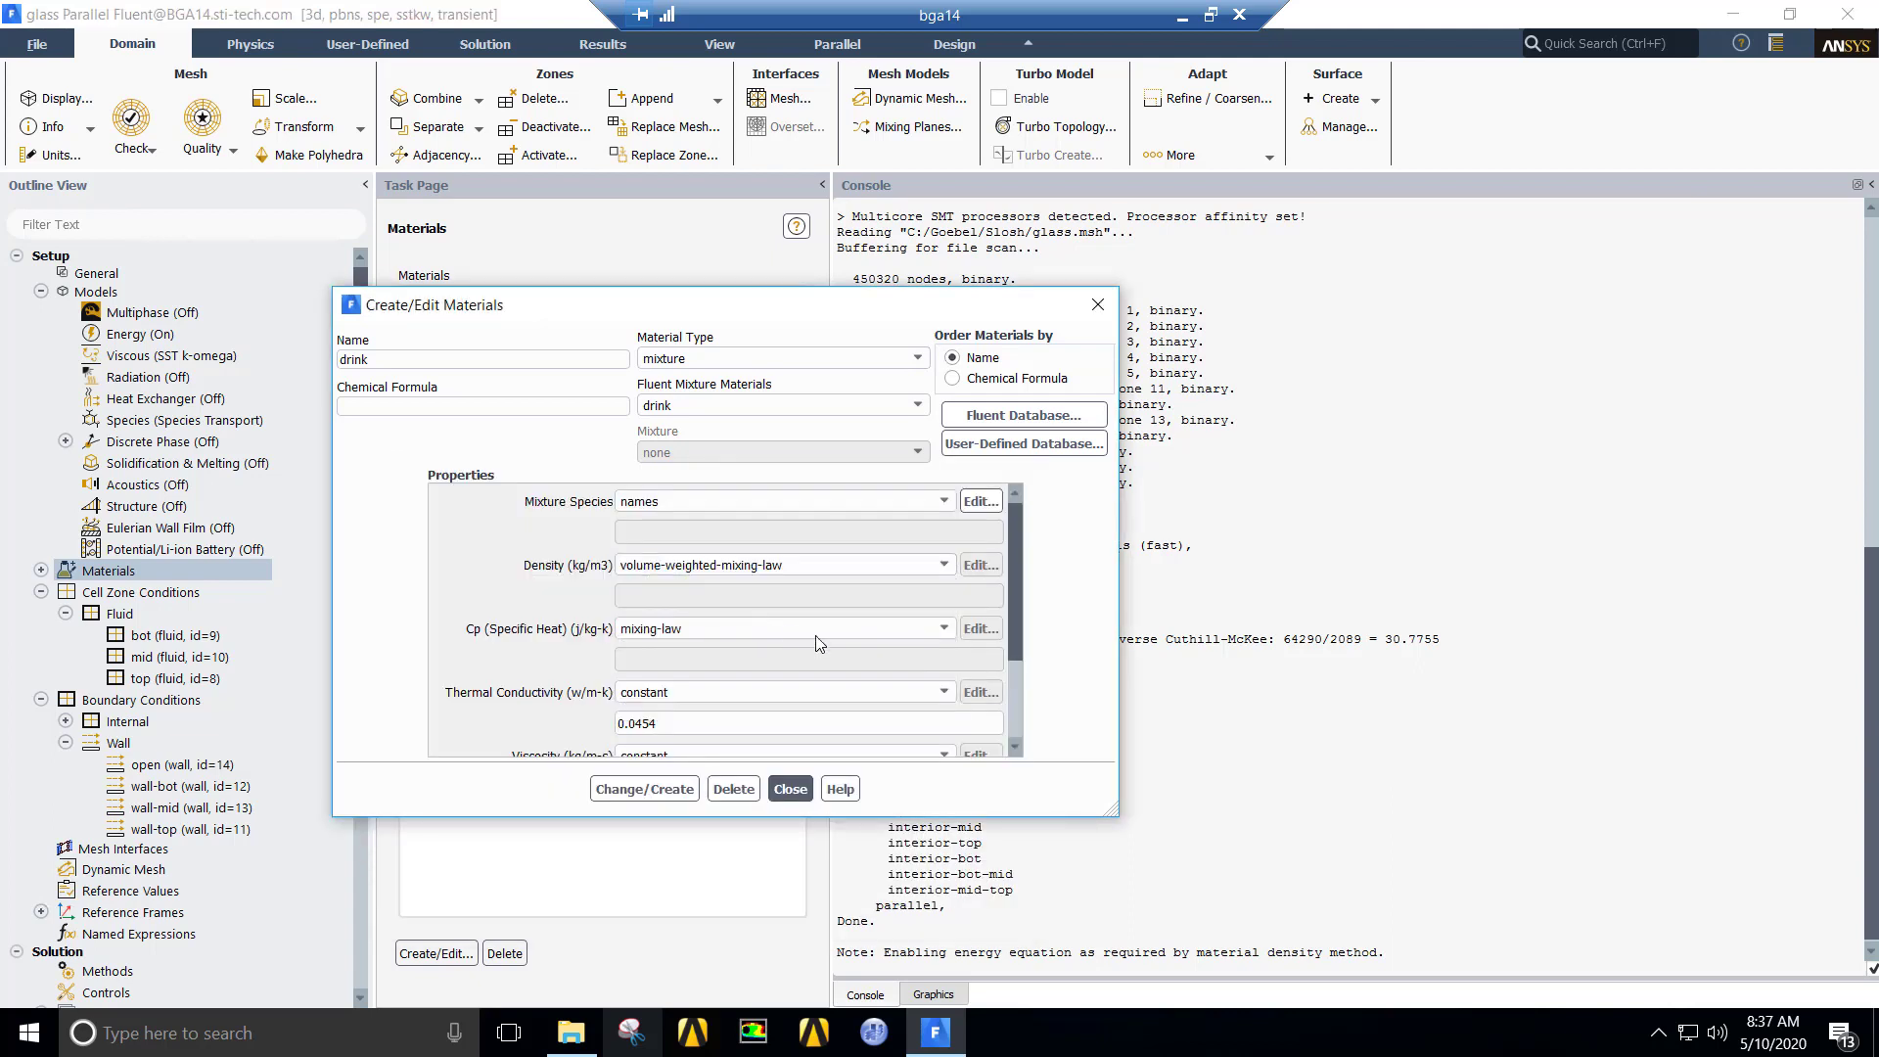
click(1017, 713)
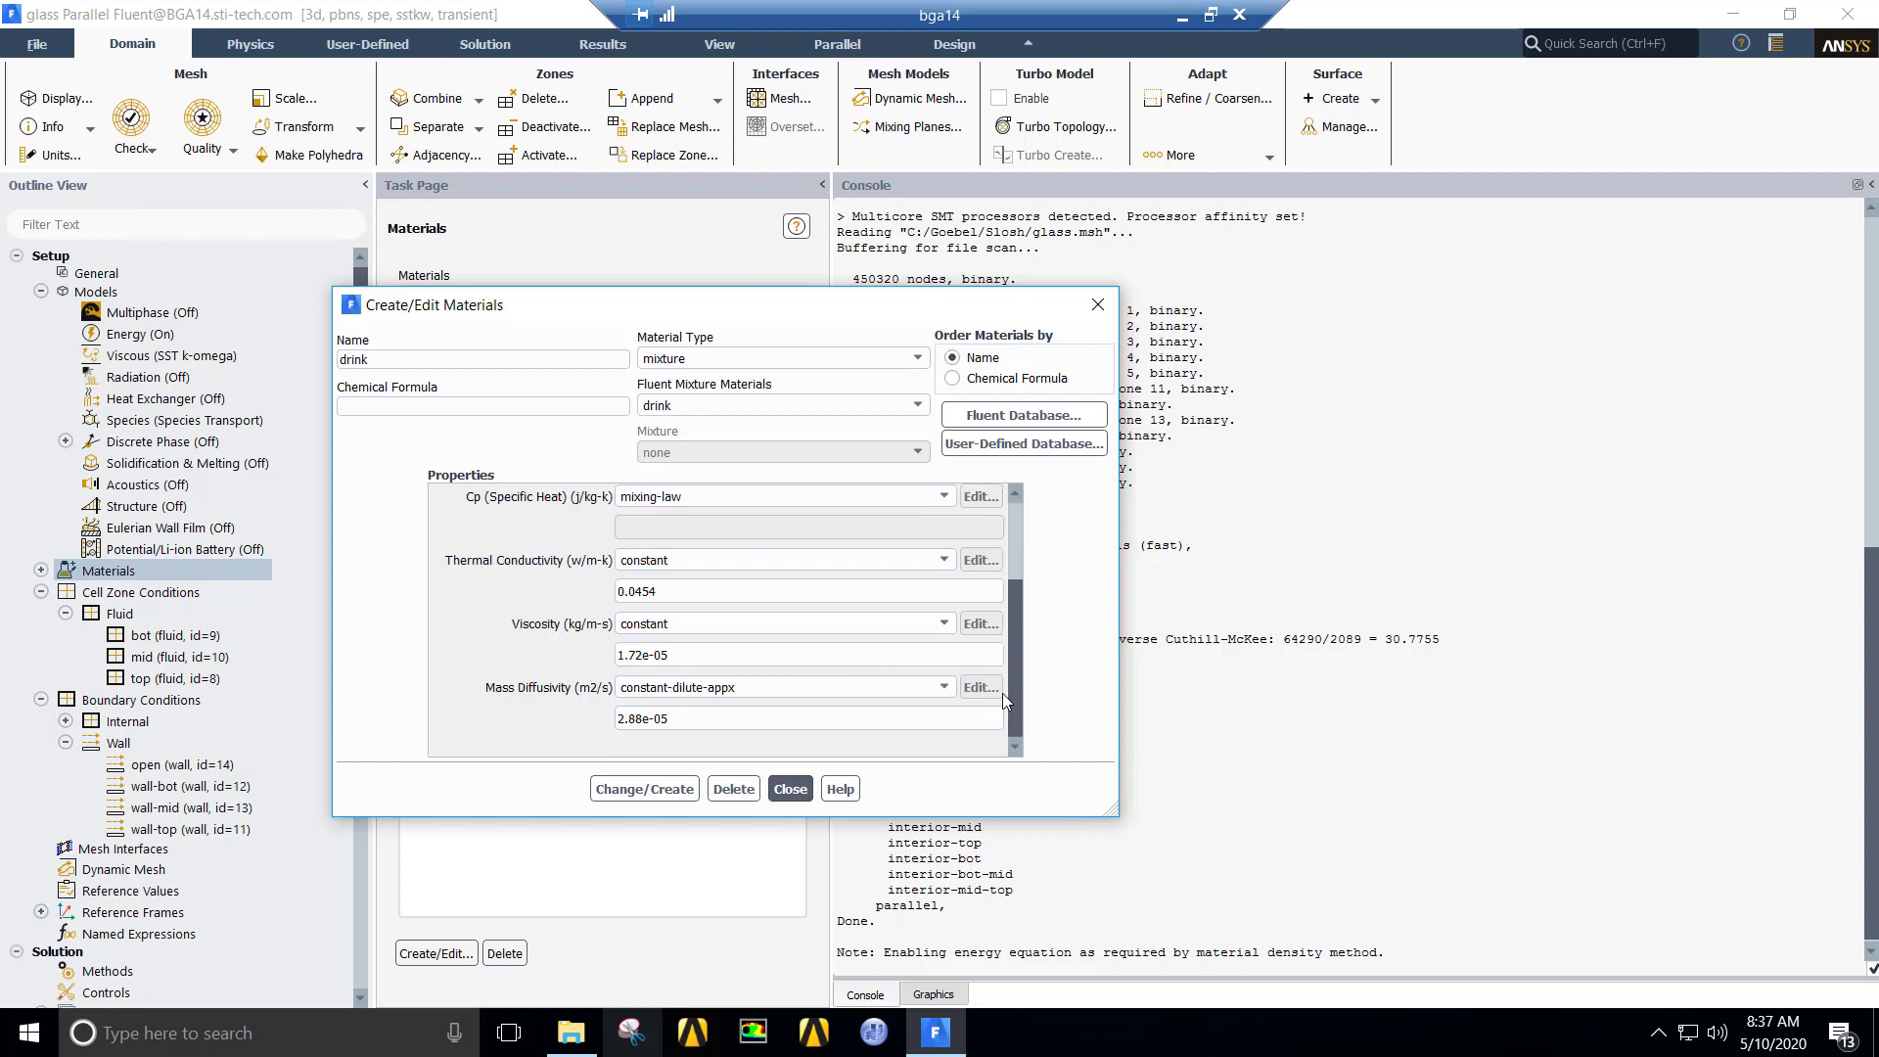
click(944, 627)
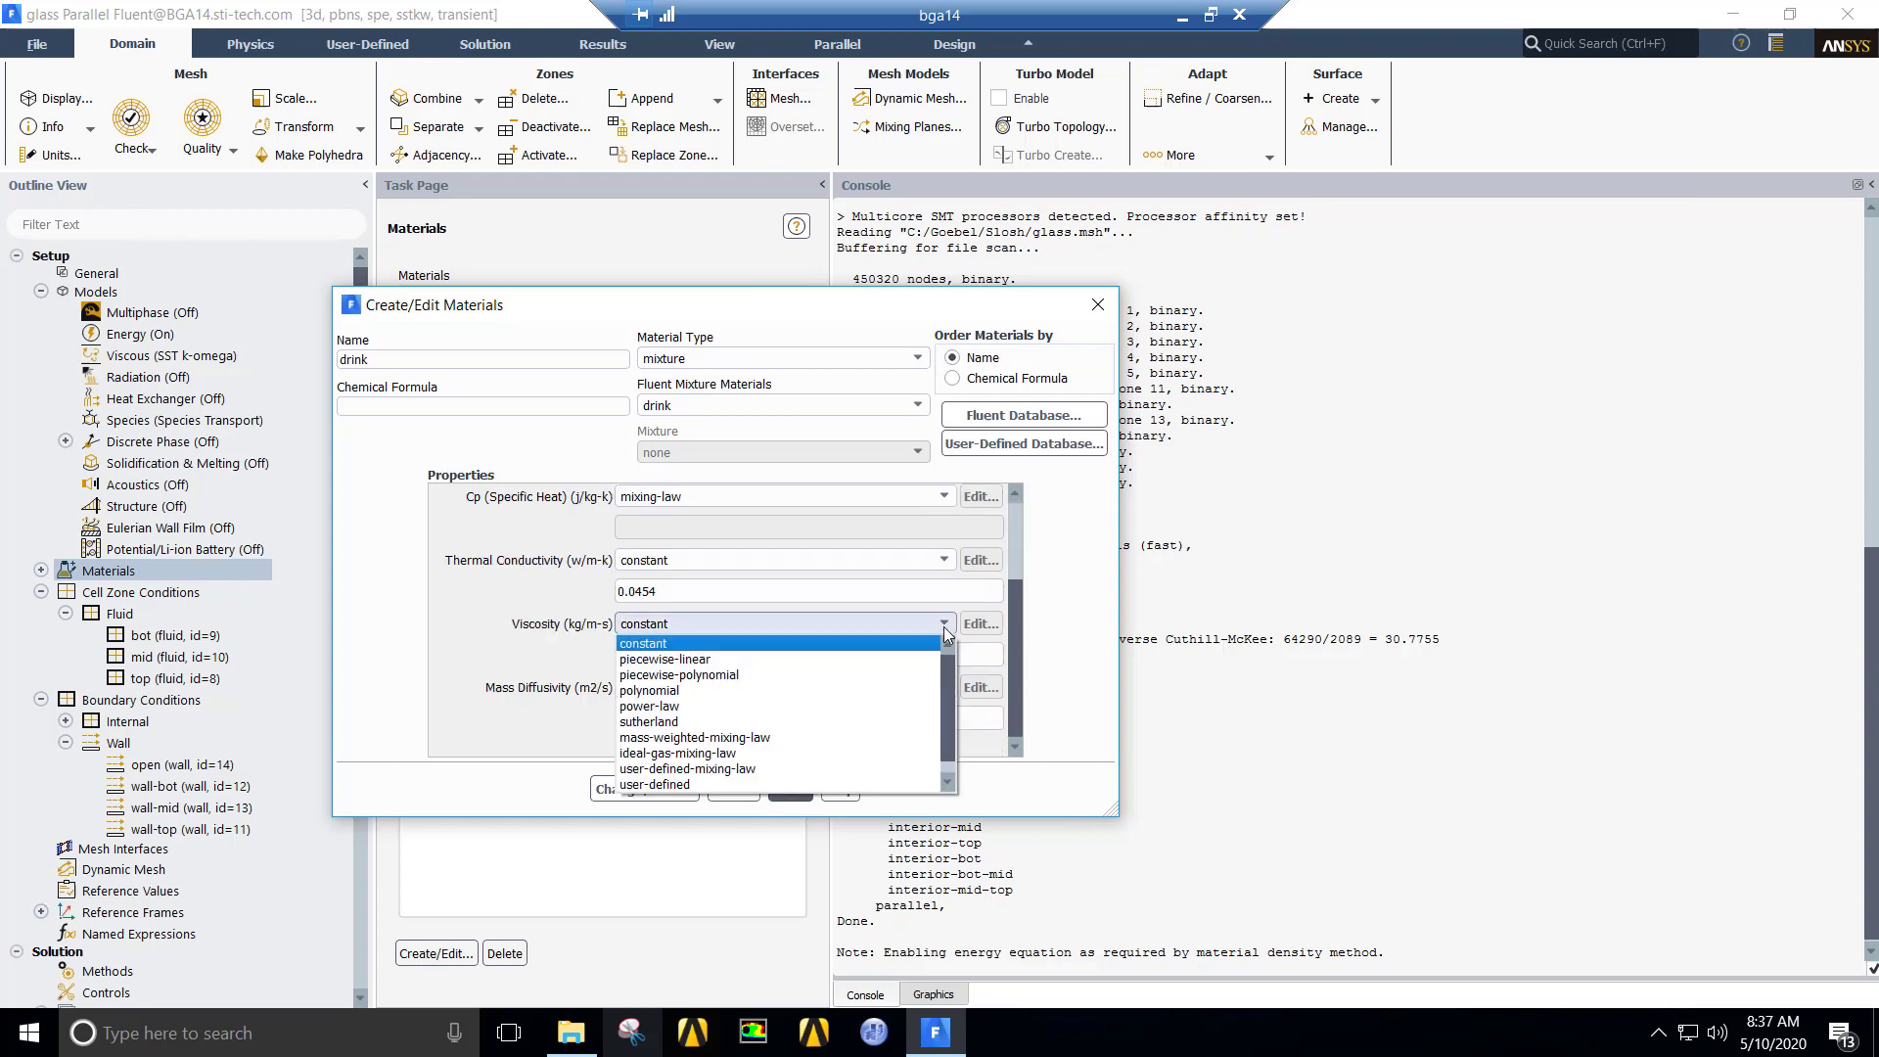
click(782, 738)
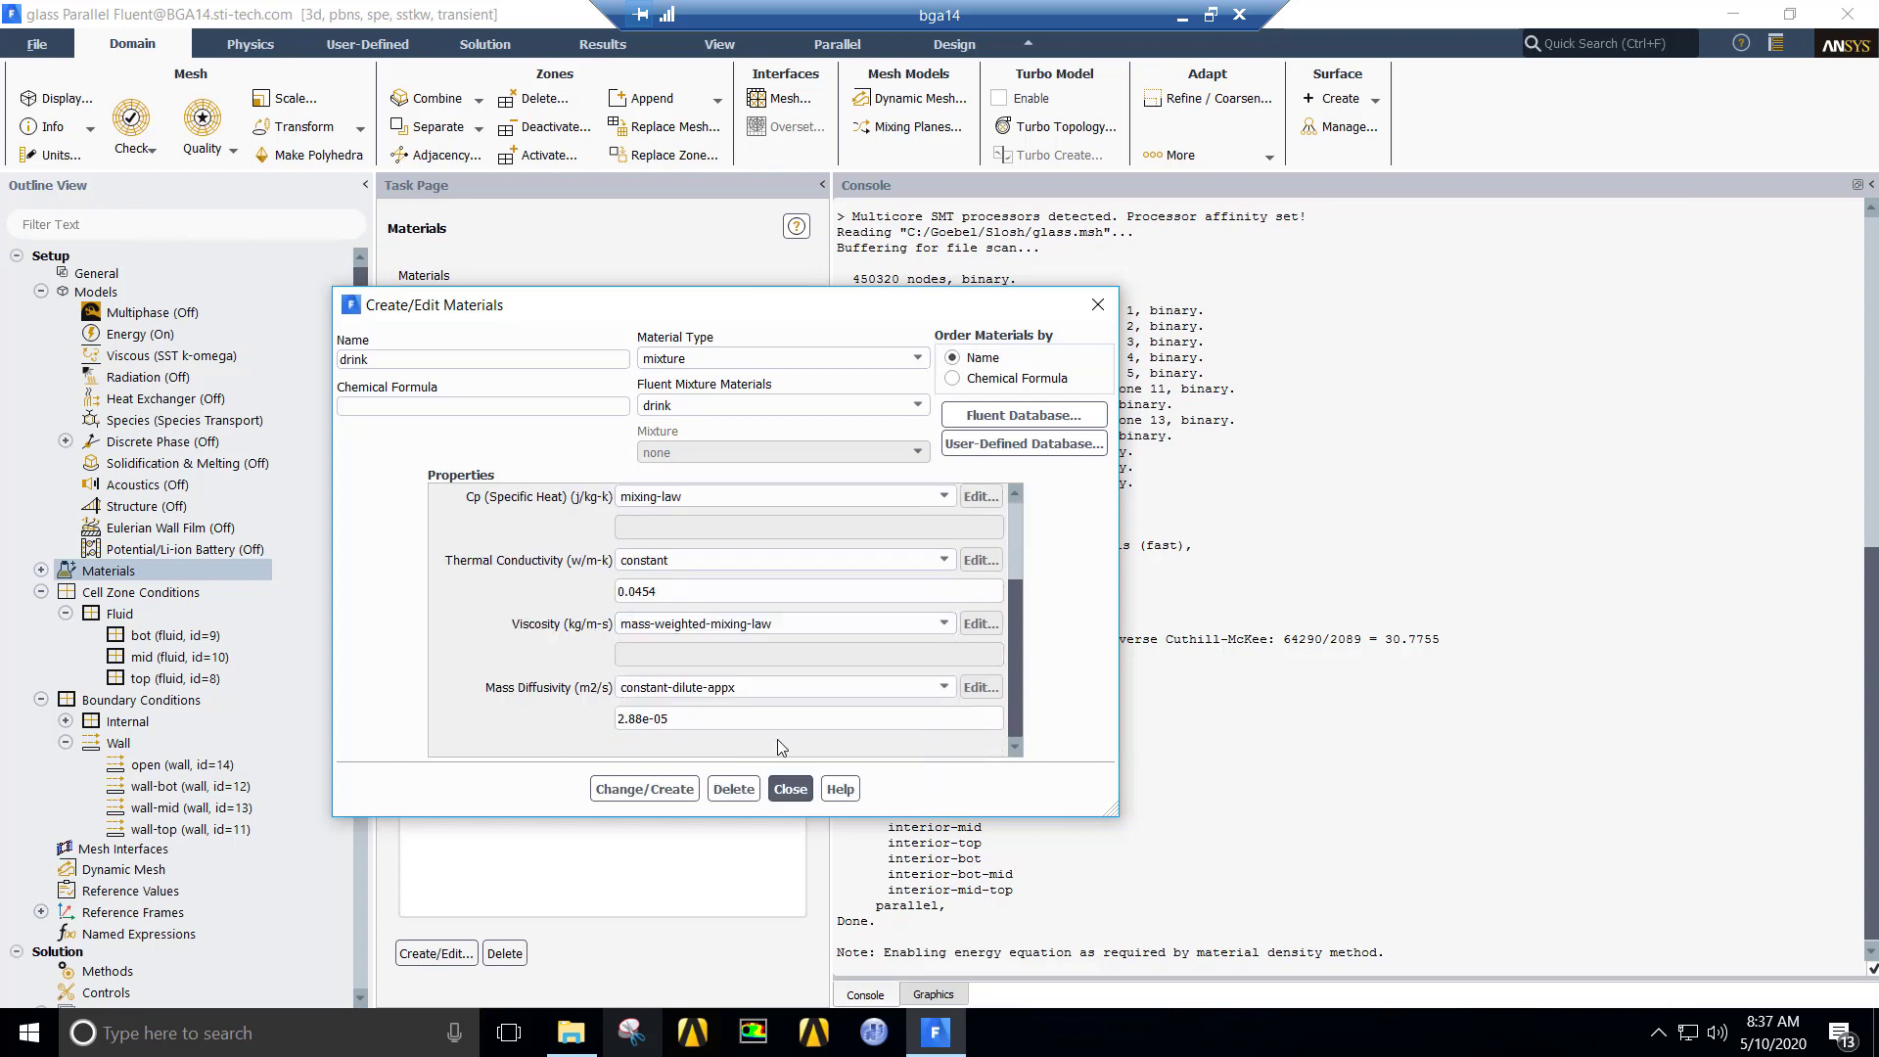
click(659, 792)
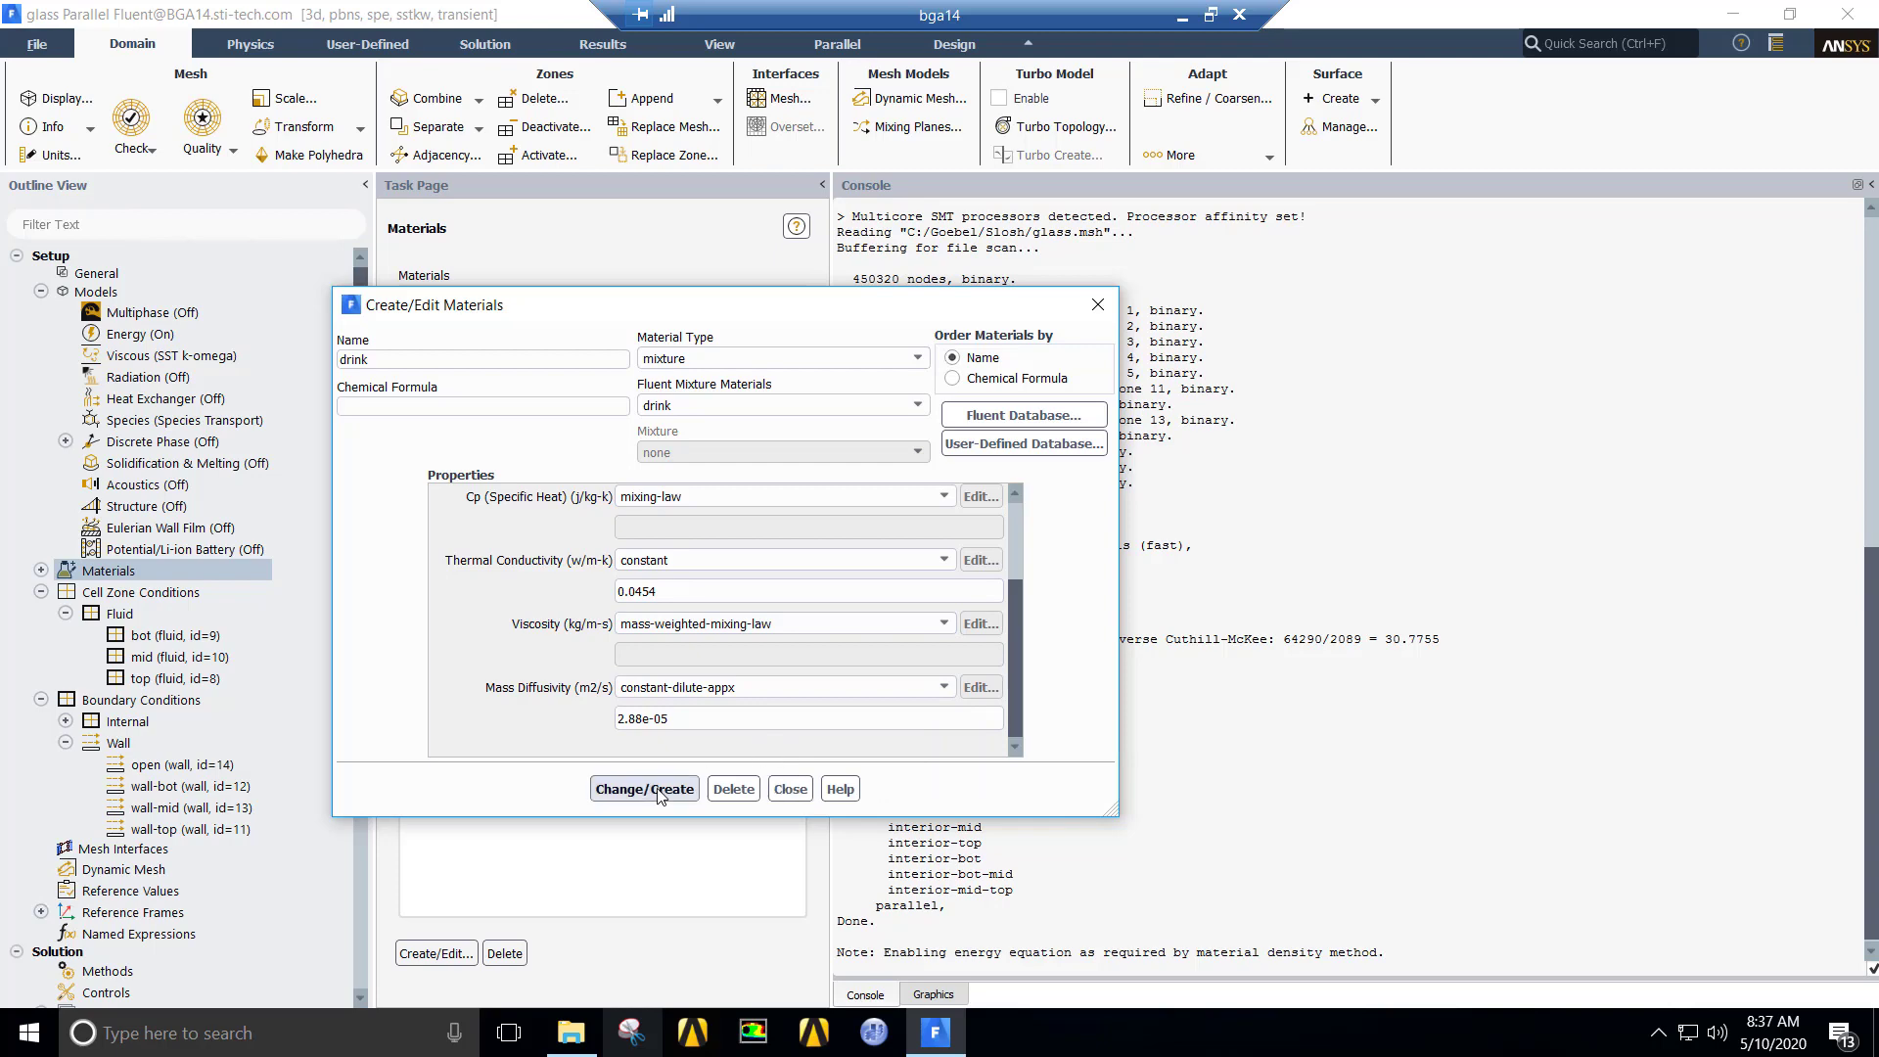
click(790, 789)
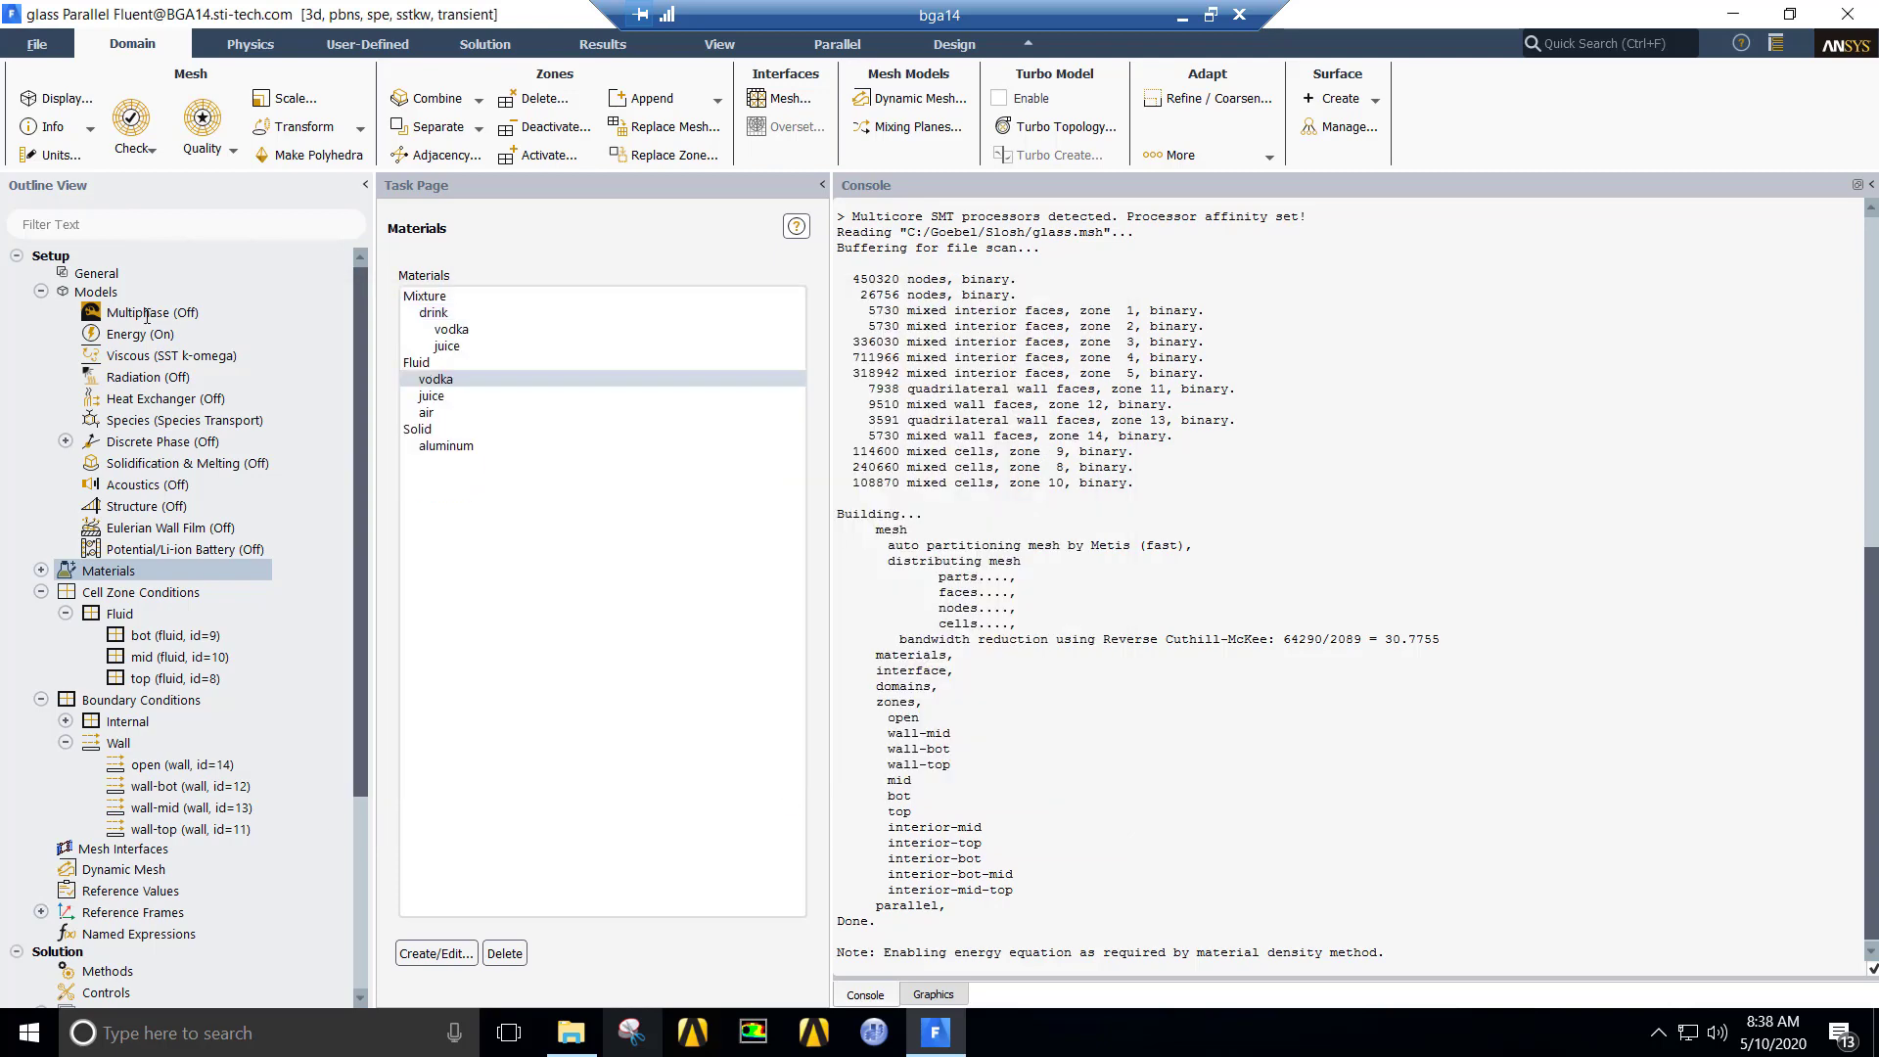
Step: Set multiphase to Volume of Fluid with Implicit formulation and implicit body force
click(146, 314)
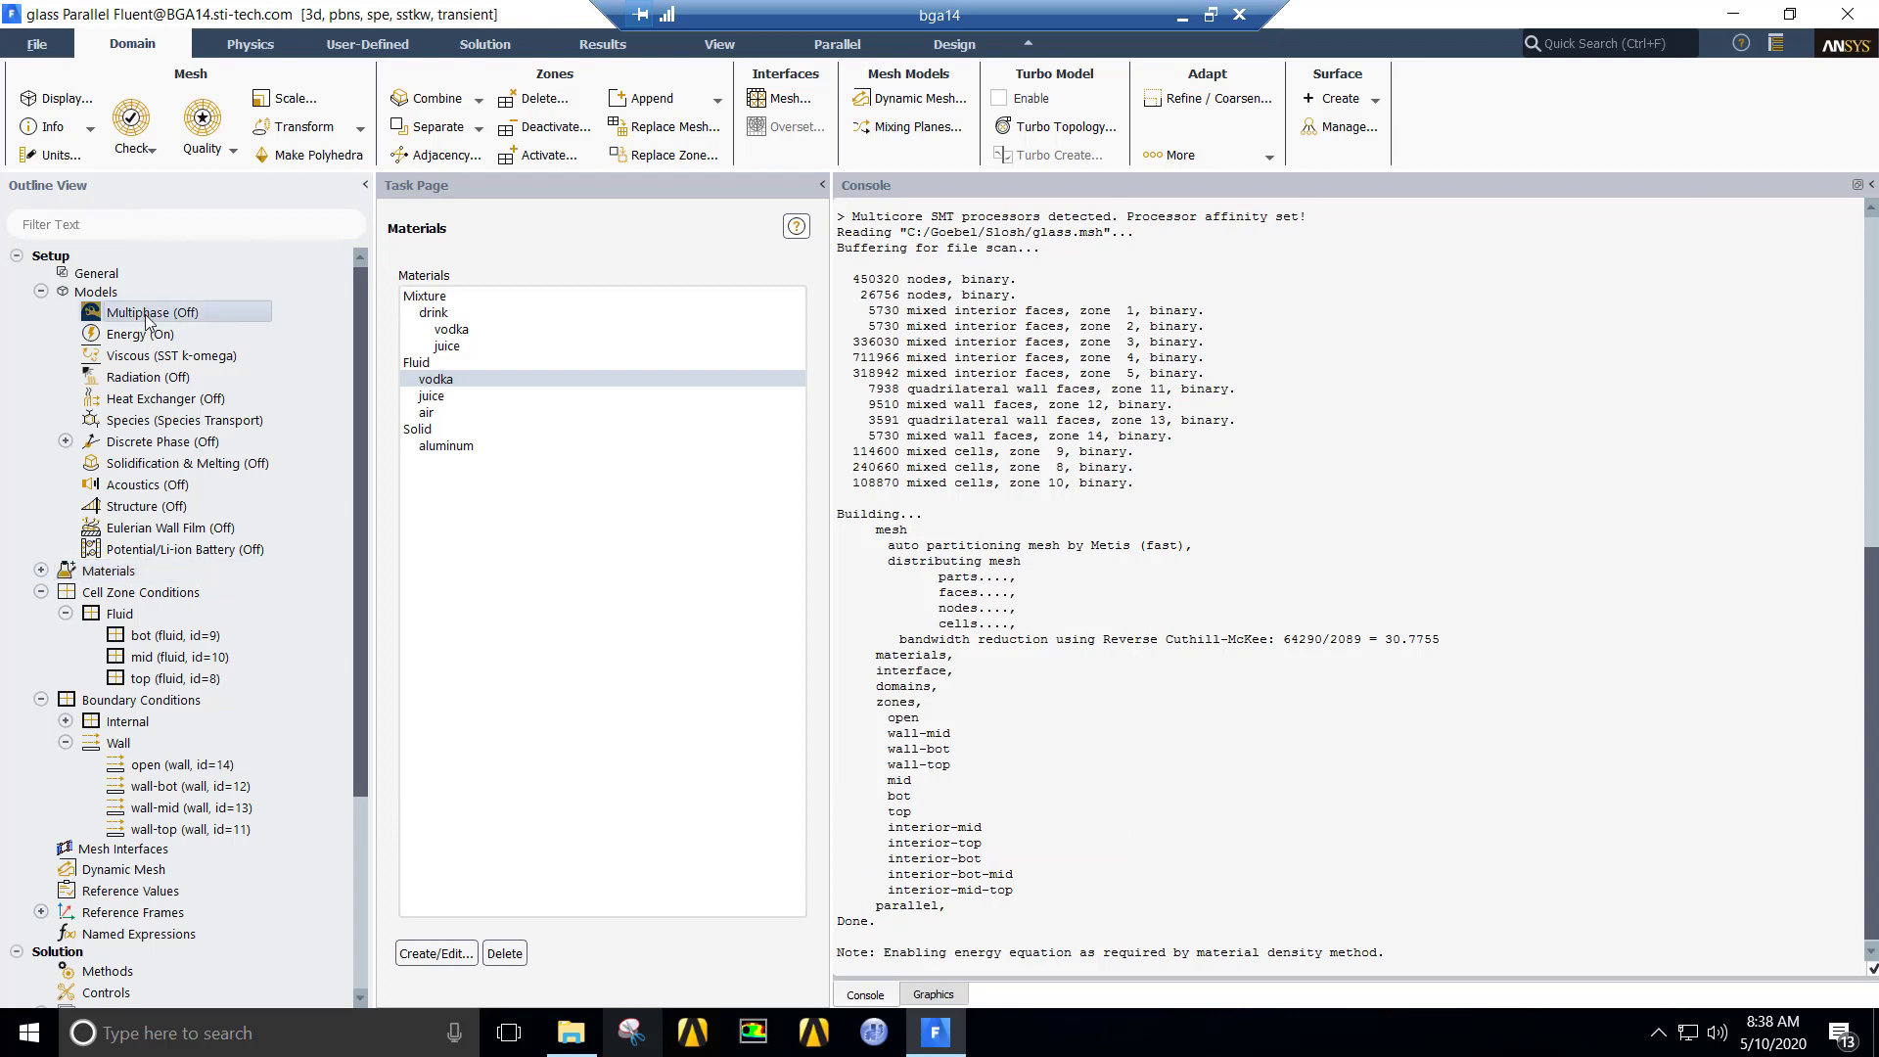
double_click(145, 314)
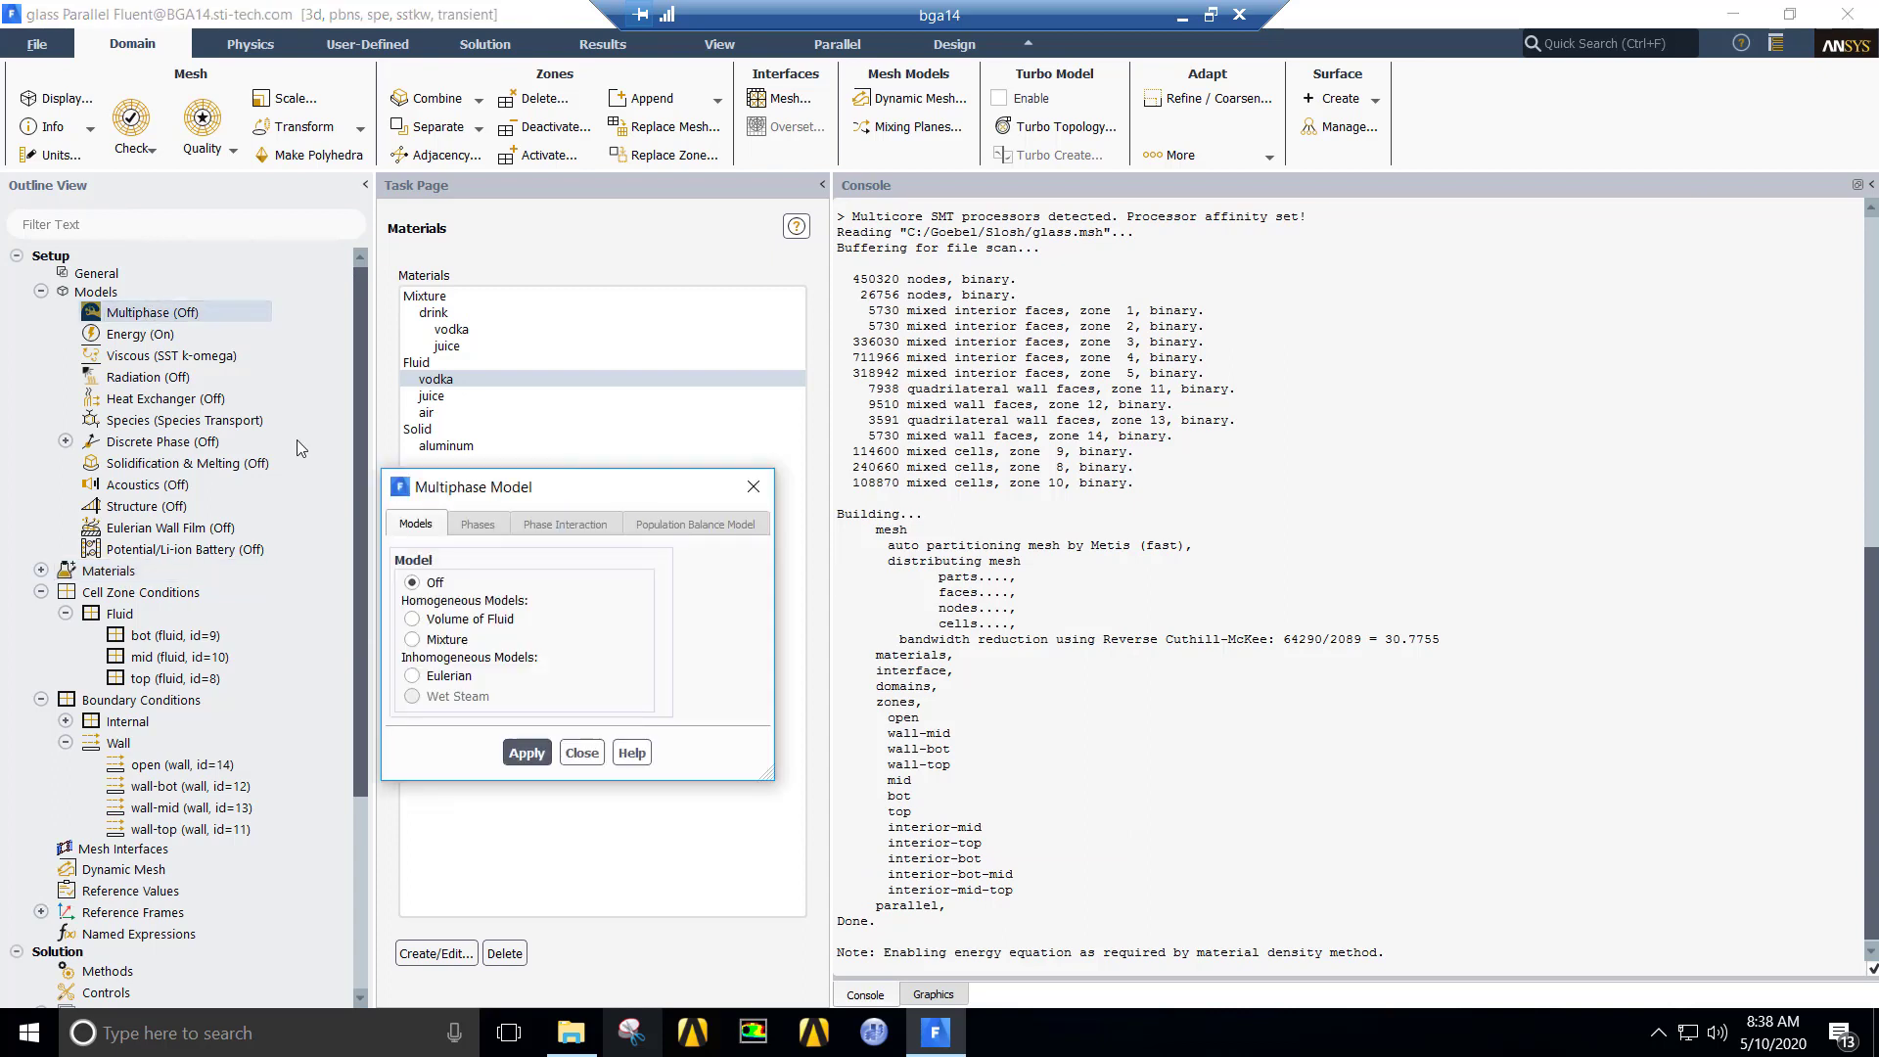
click(483, 623)
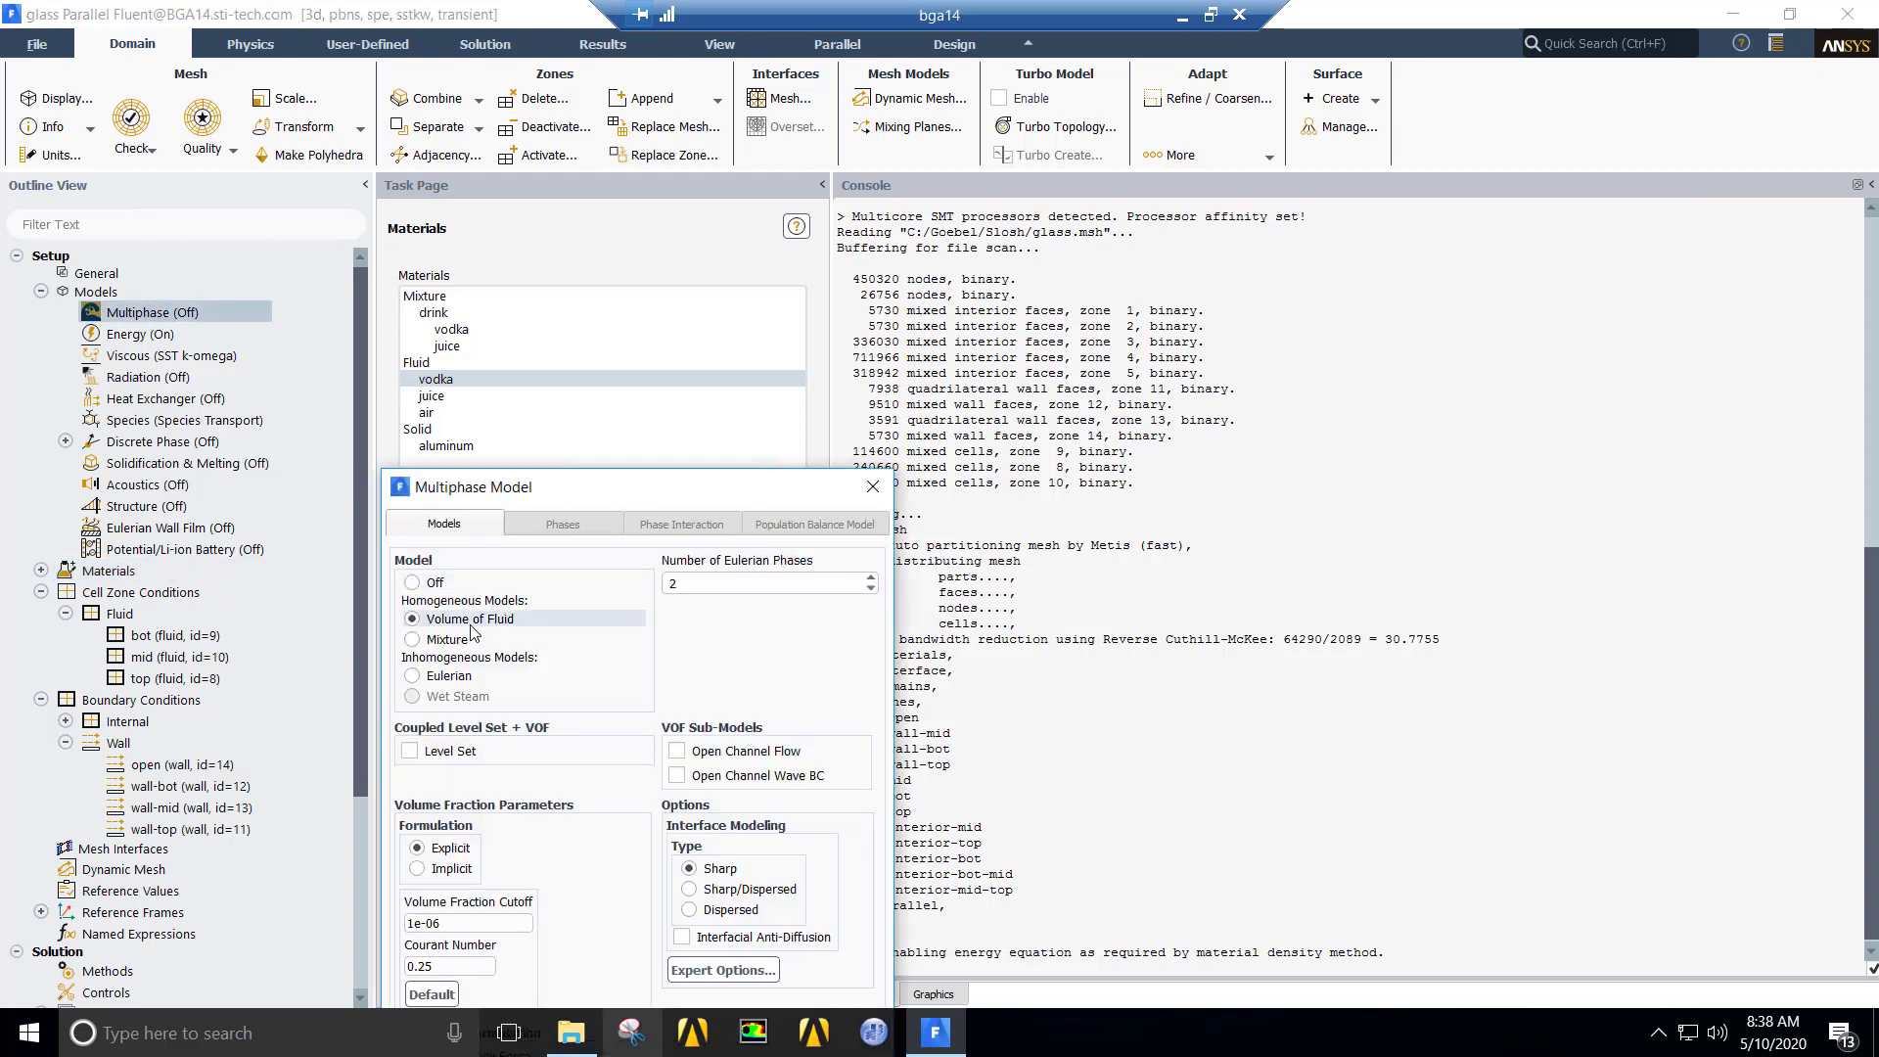
click(418, 868)
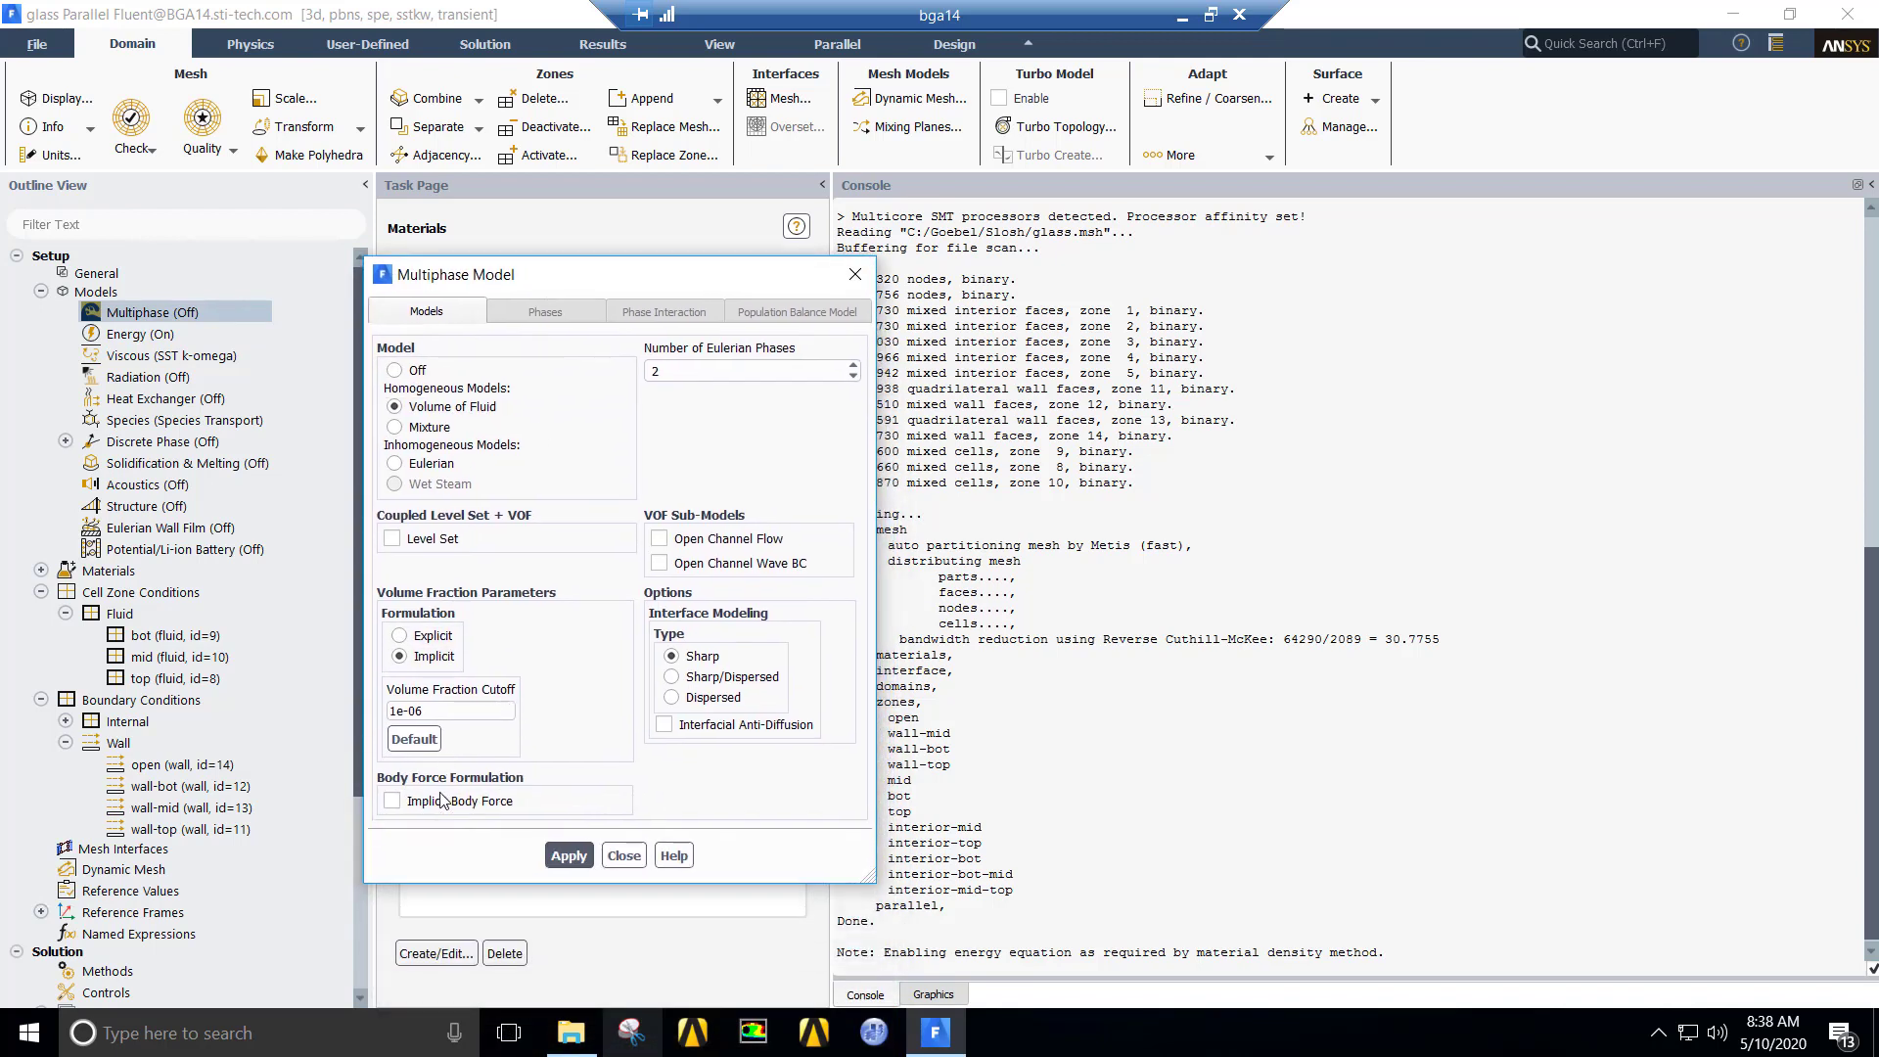
click(443, 803)
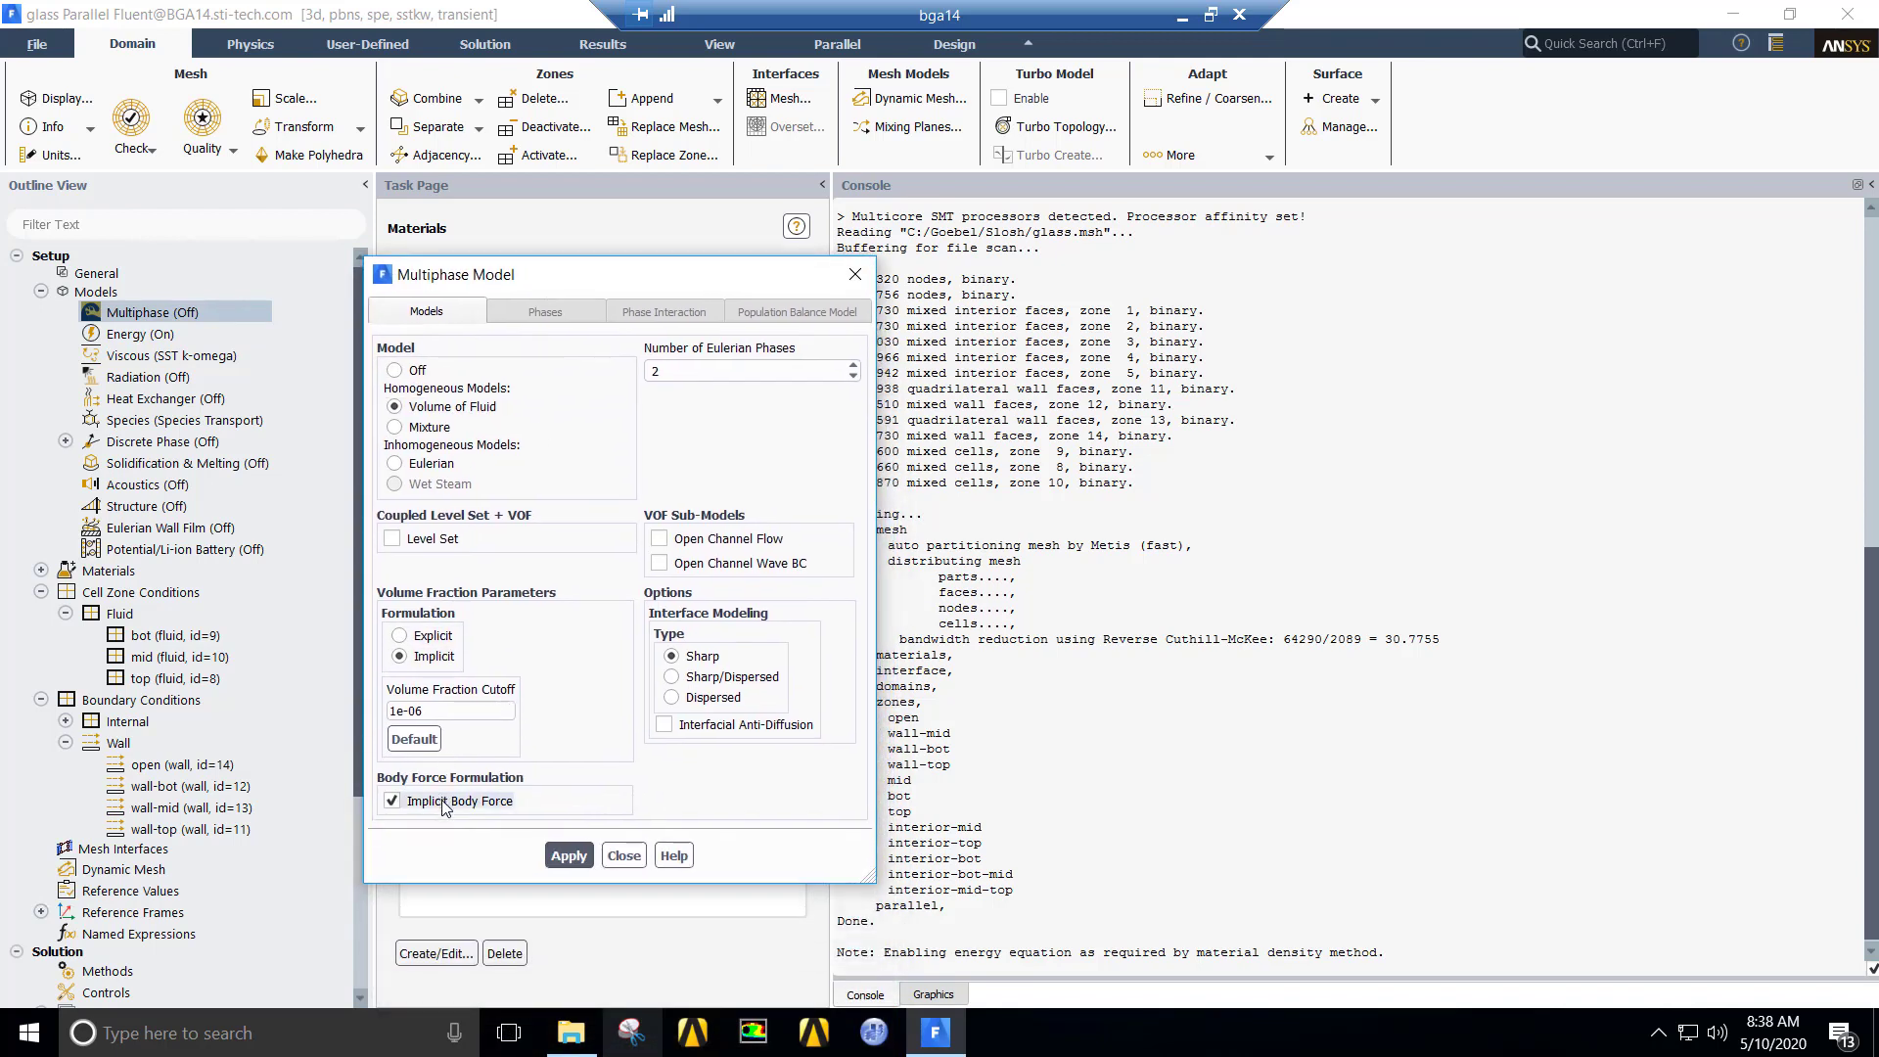
click(566, 859)
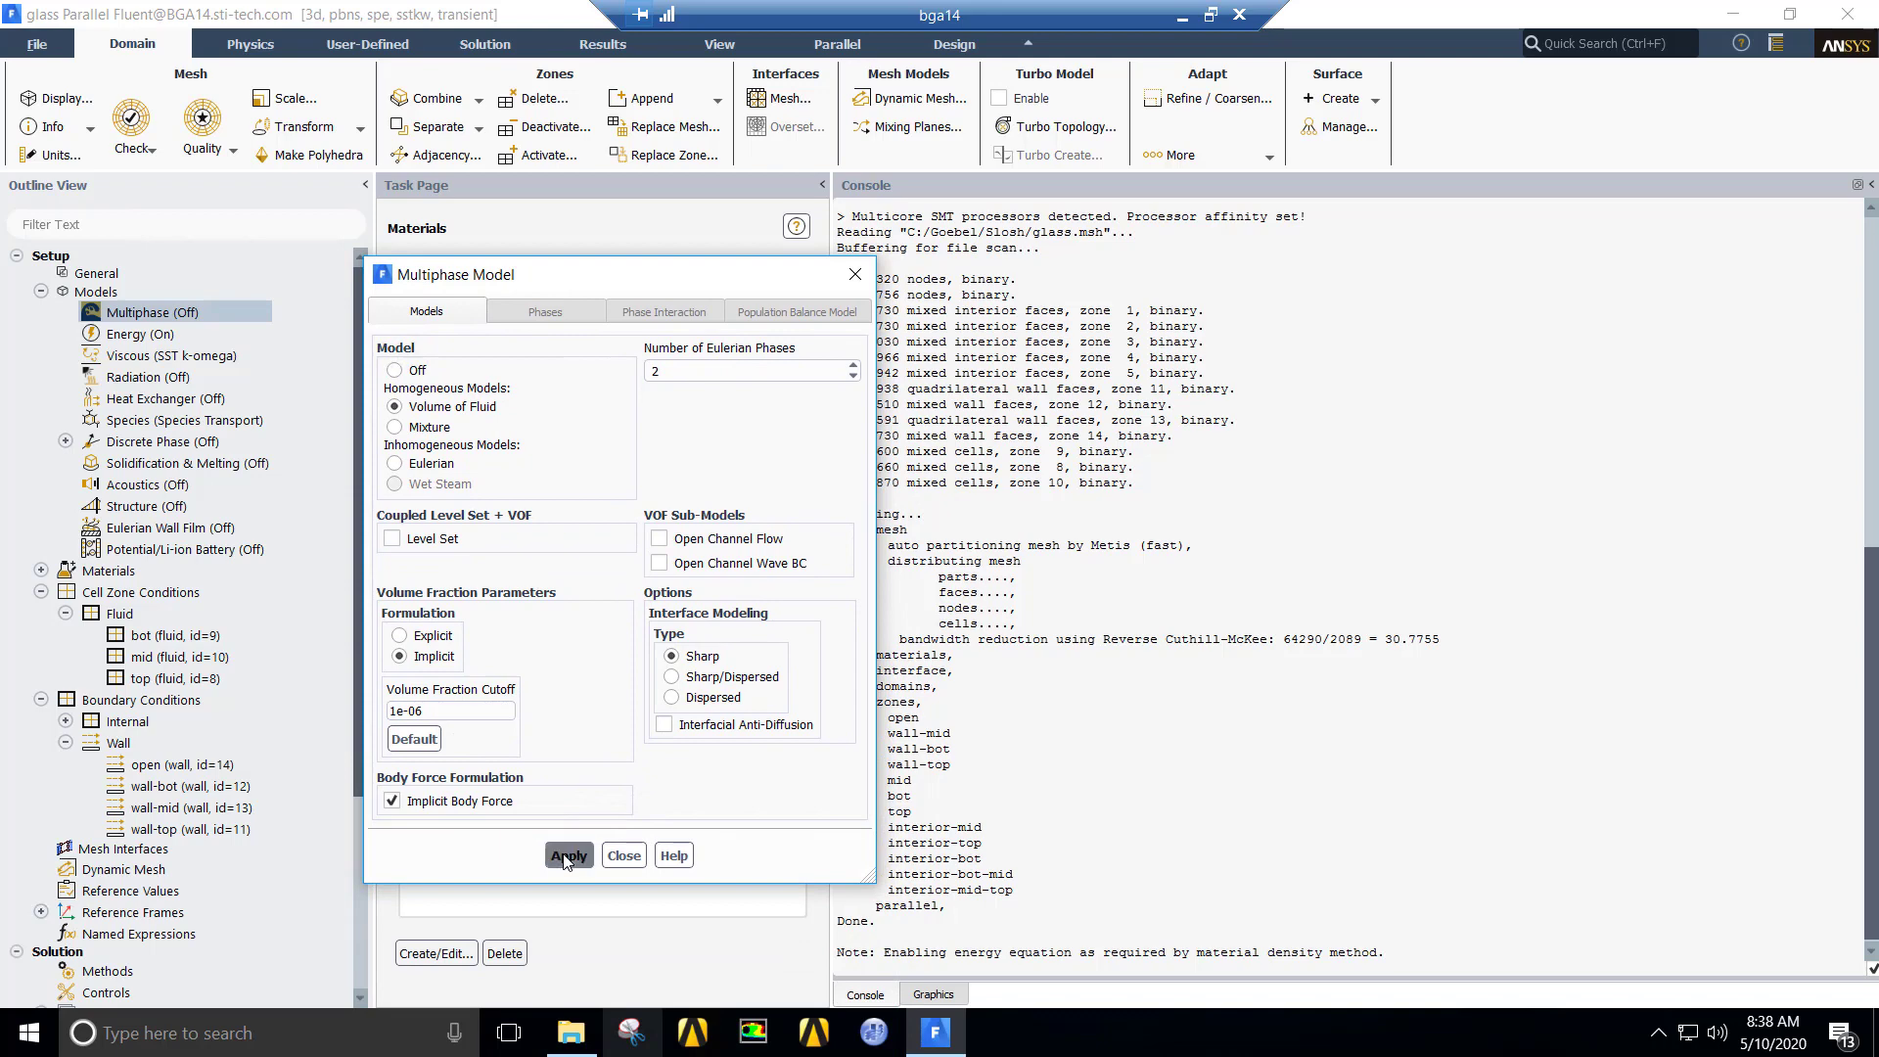
Step: Name phase-1 'air' with material air and phase-2 'drink' with material drink
click(542, 306)
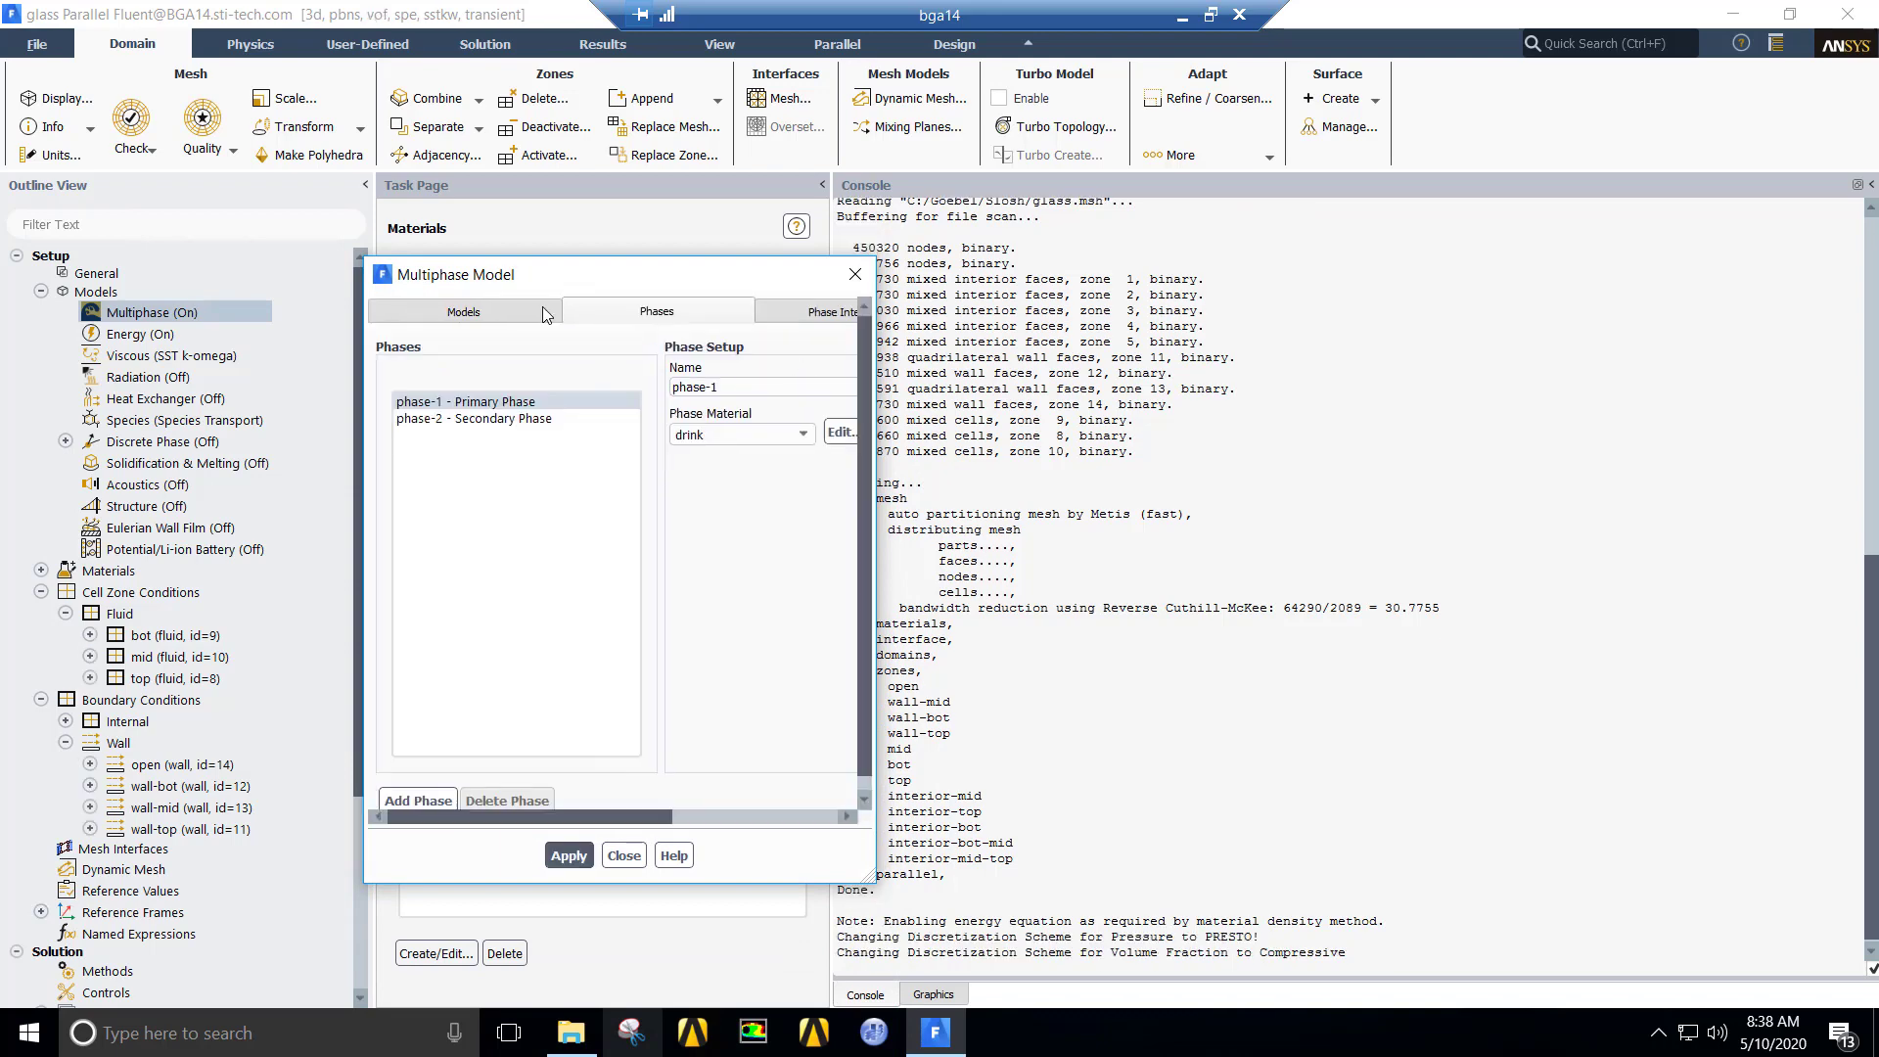
key(ctrl+a)
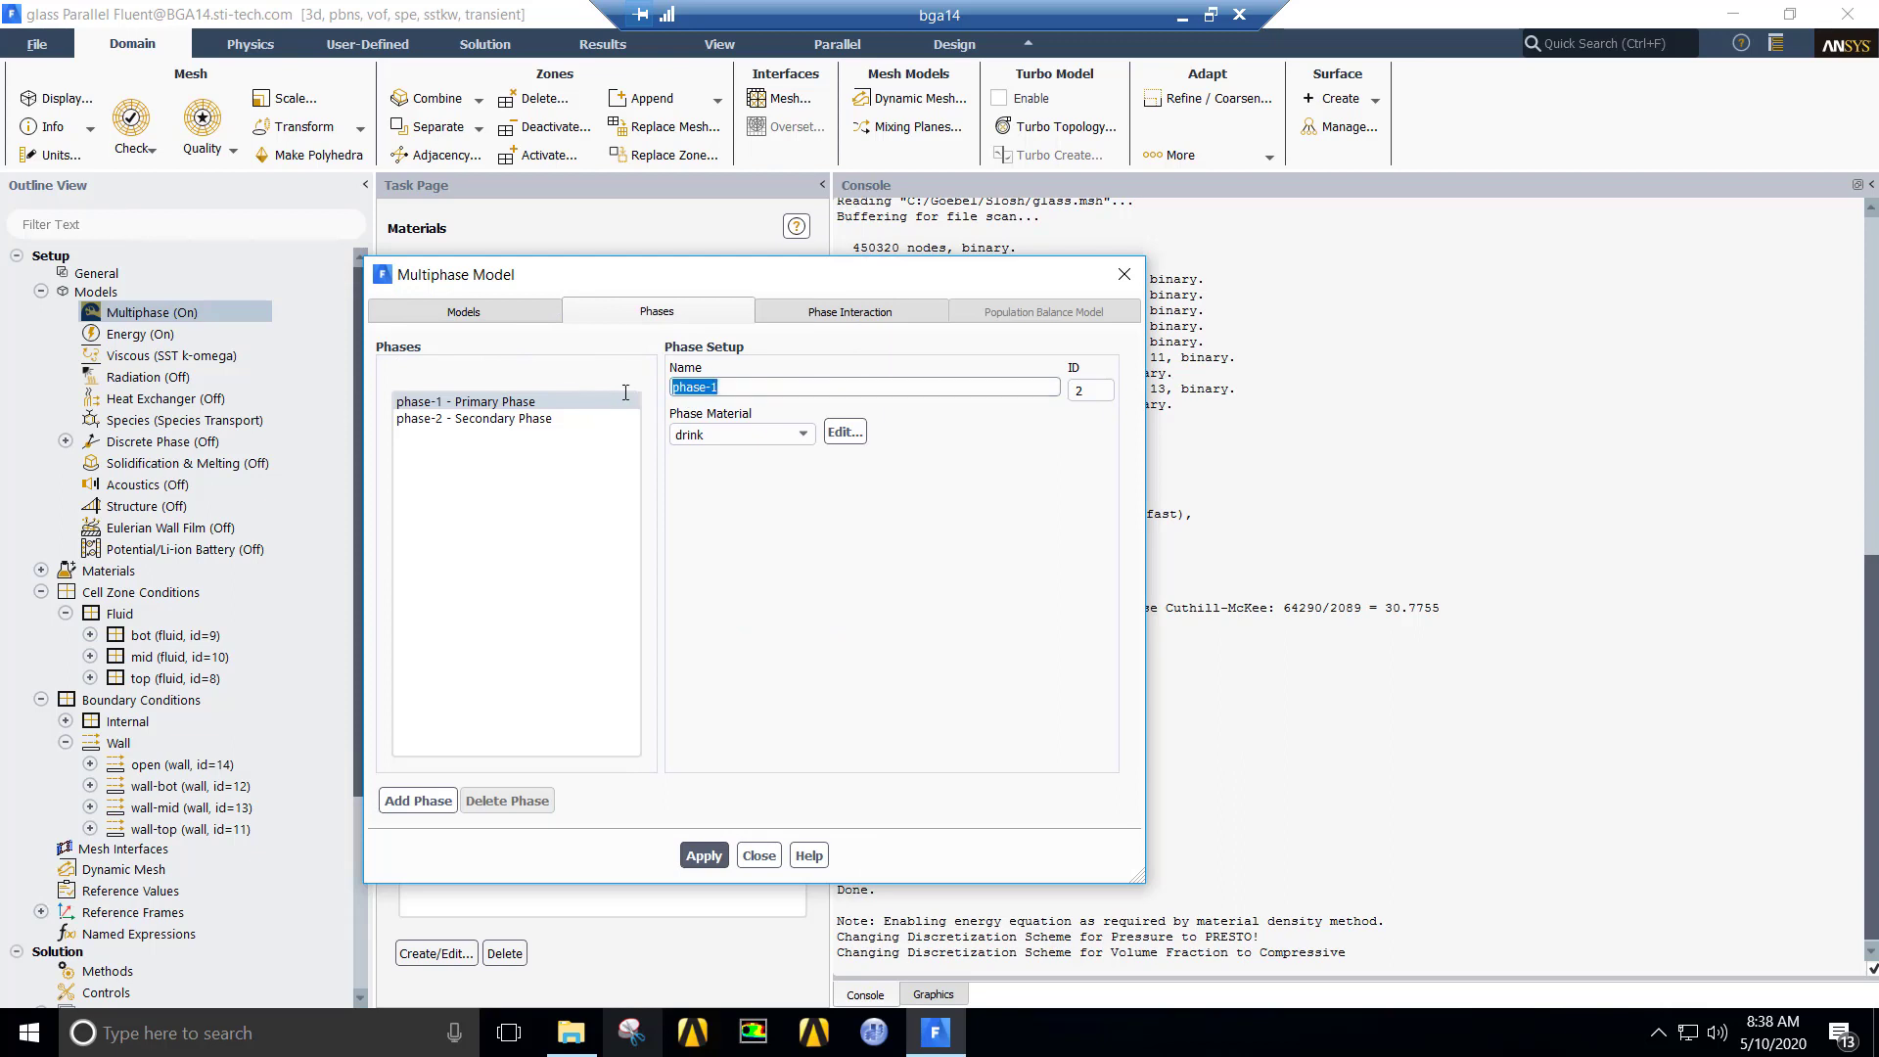
text(air)
click(744, 434)
click(741, 495)
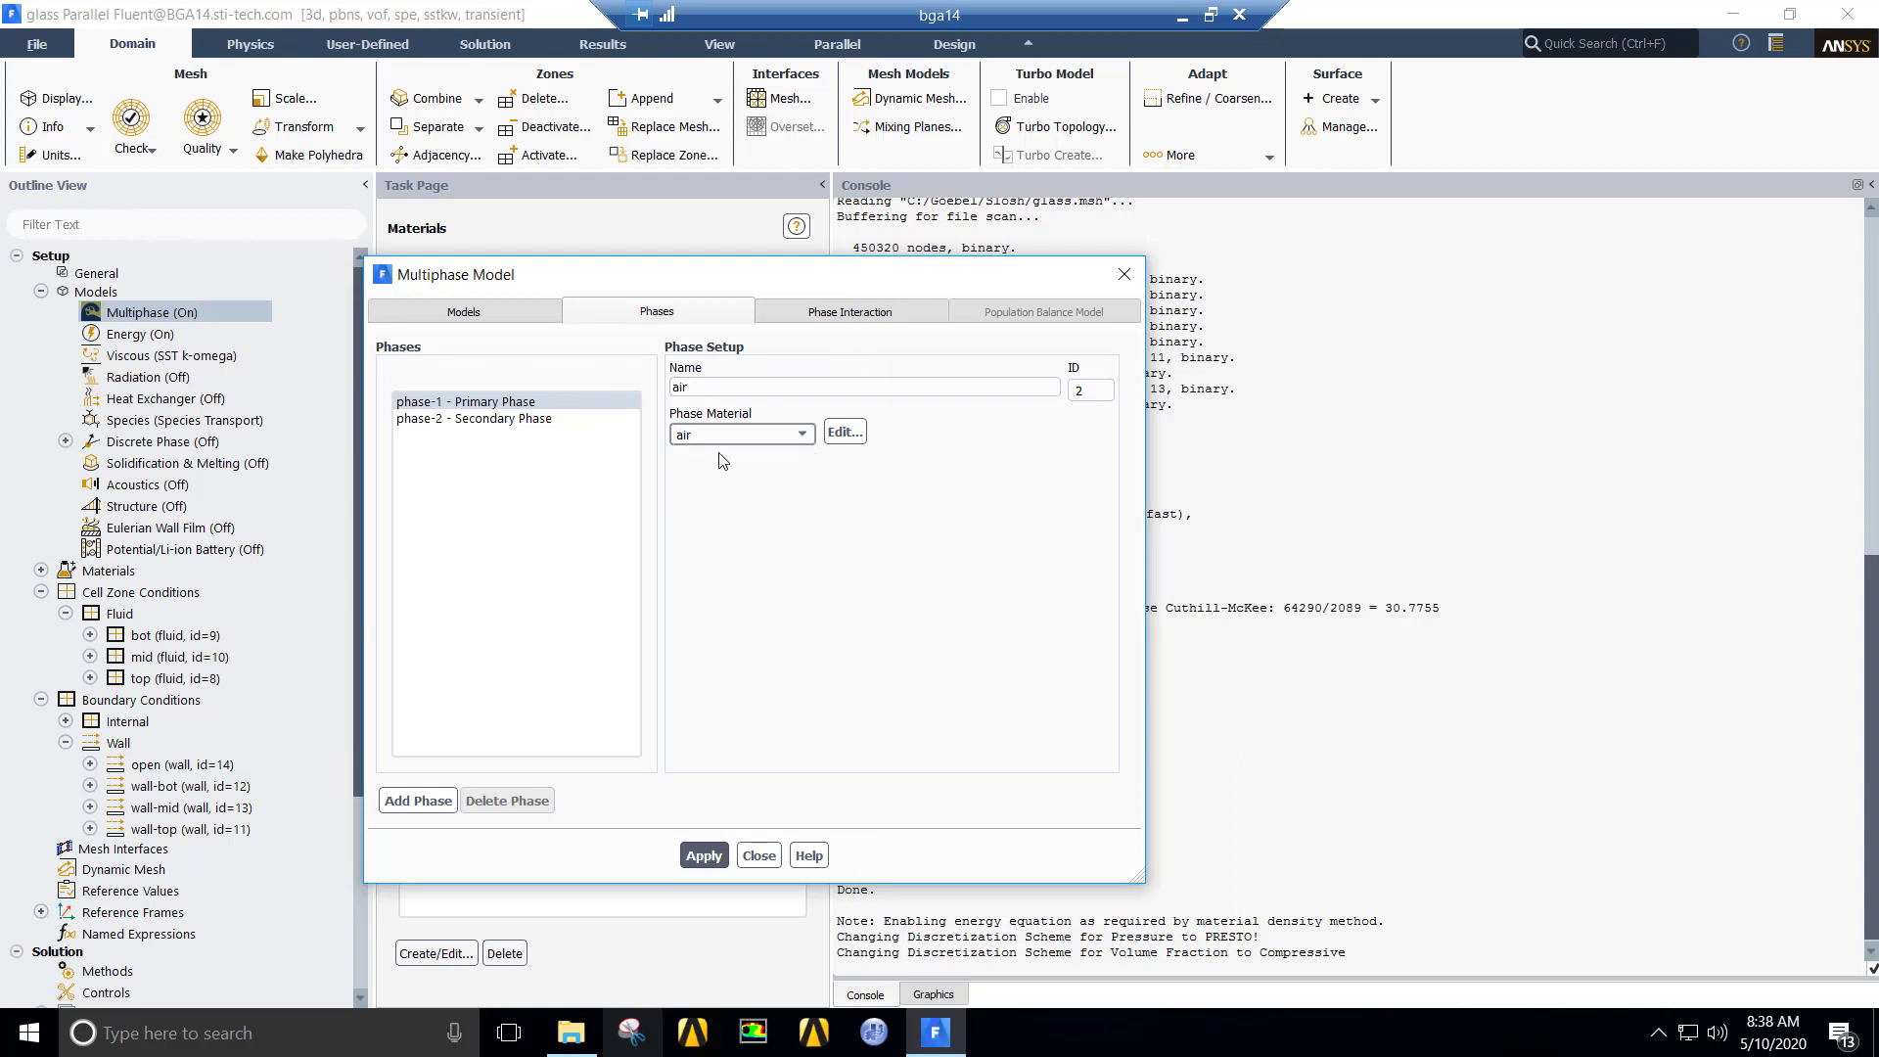
click(473, 418)
triple_click(733, 392)
text(d)
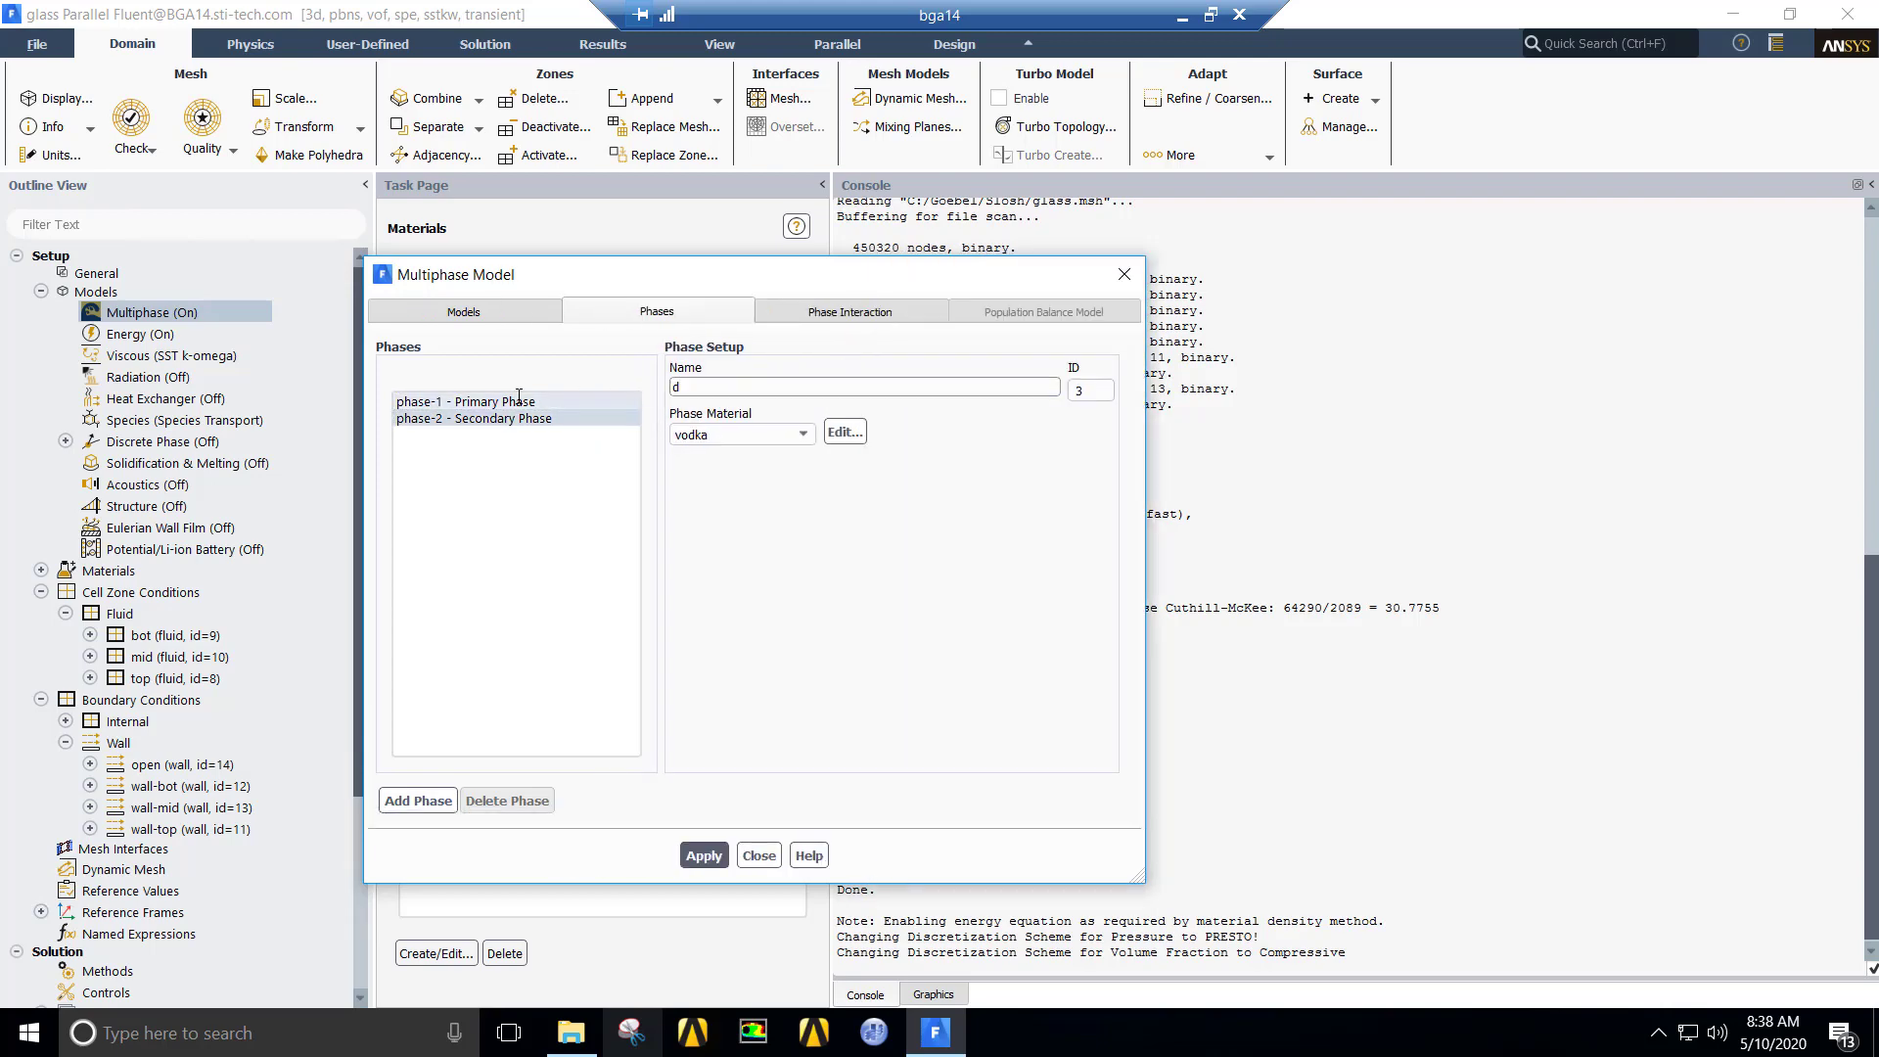
text(r)
click(783, 435)
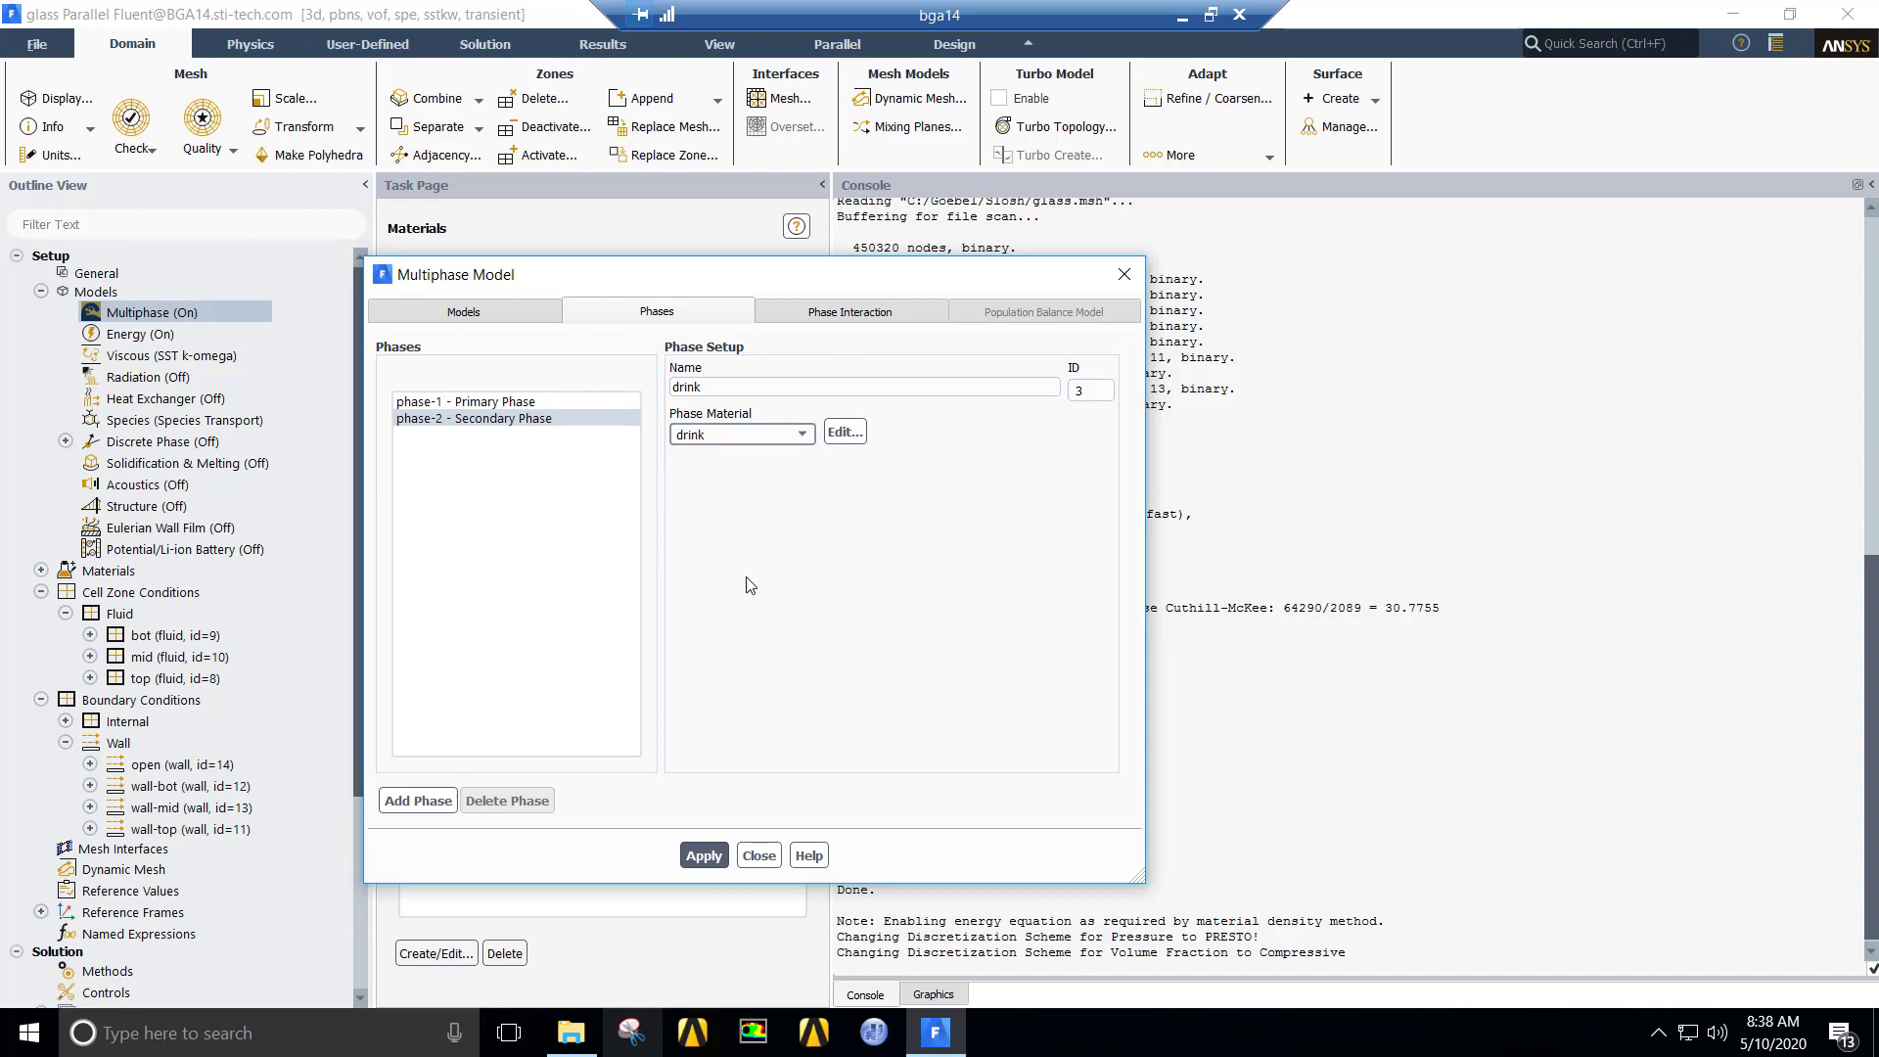
click(176, 364)
Step: Set the viscous model to Laminar
double_click(176, 356)
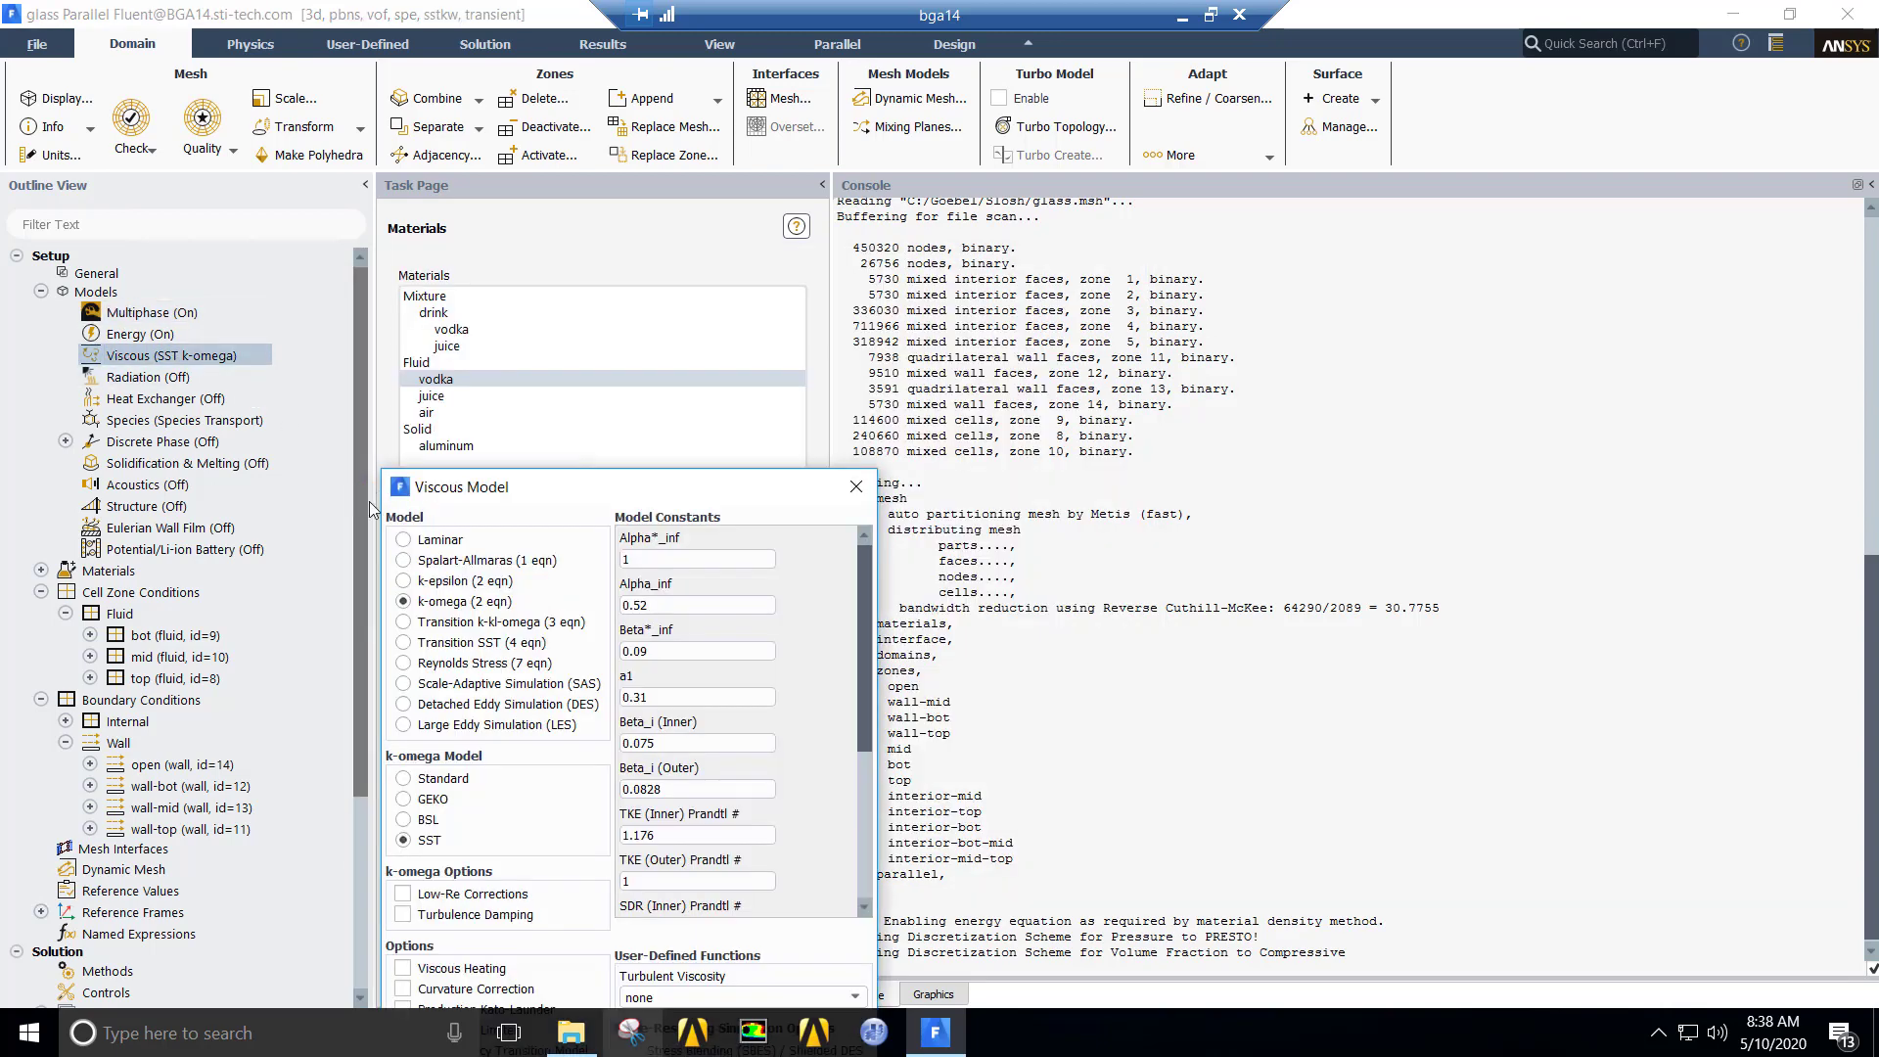
click(431, 543)
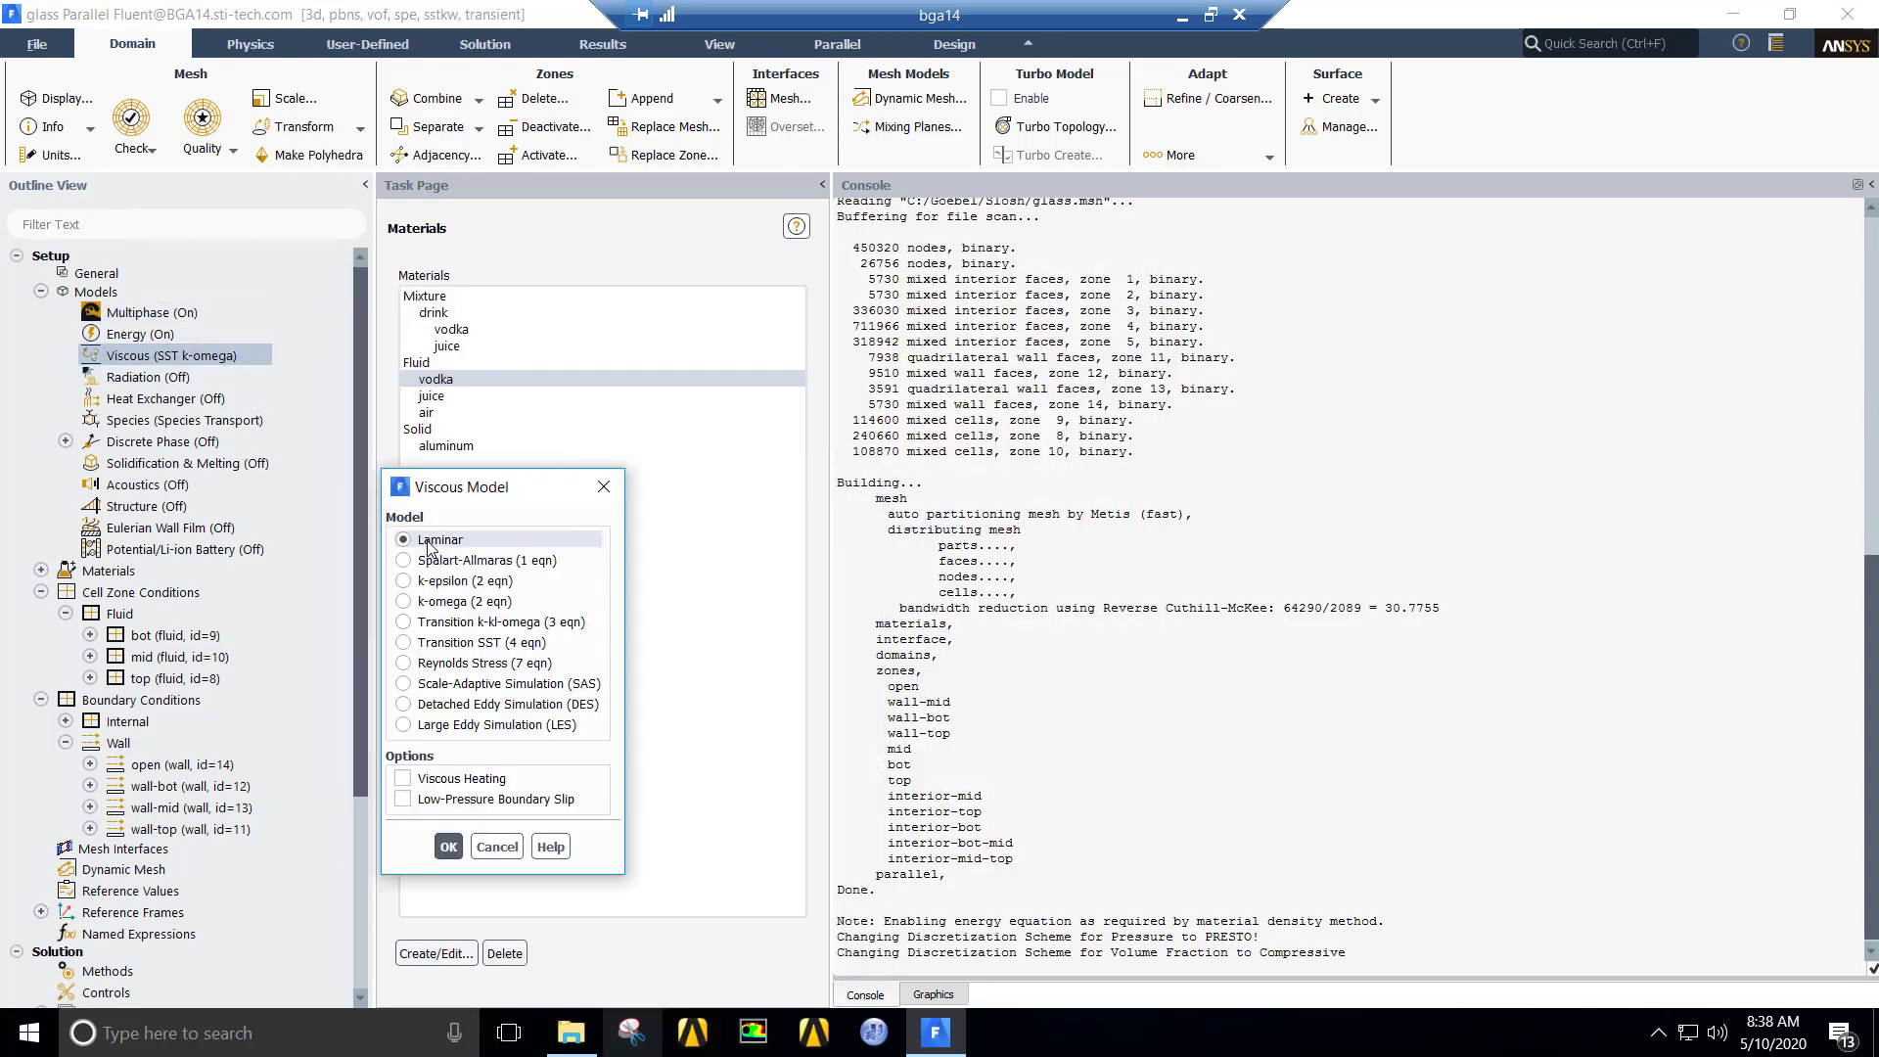
click(448, 847)
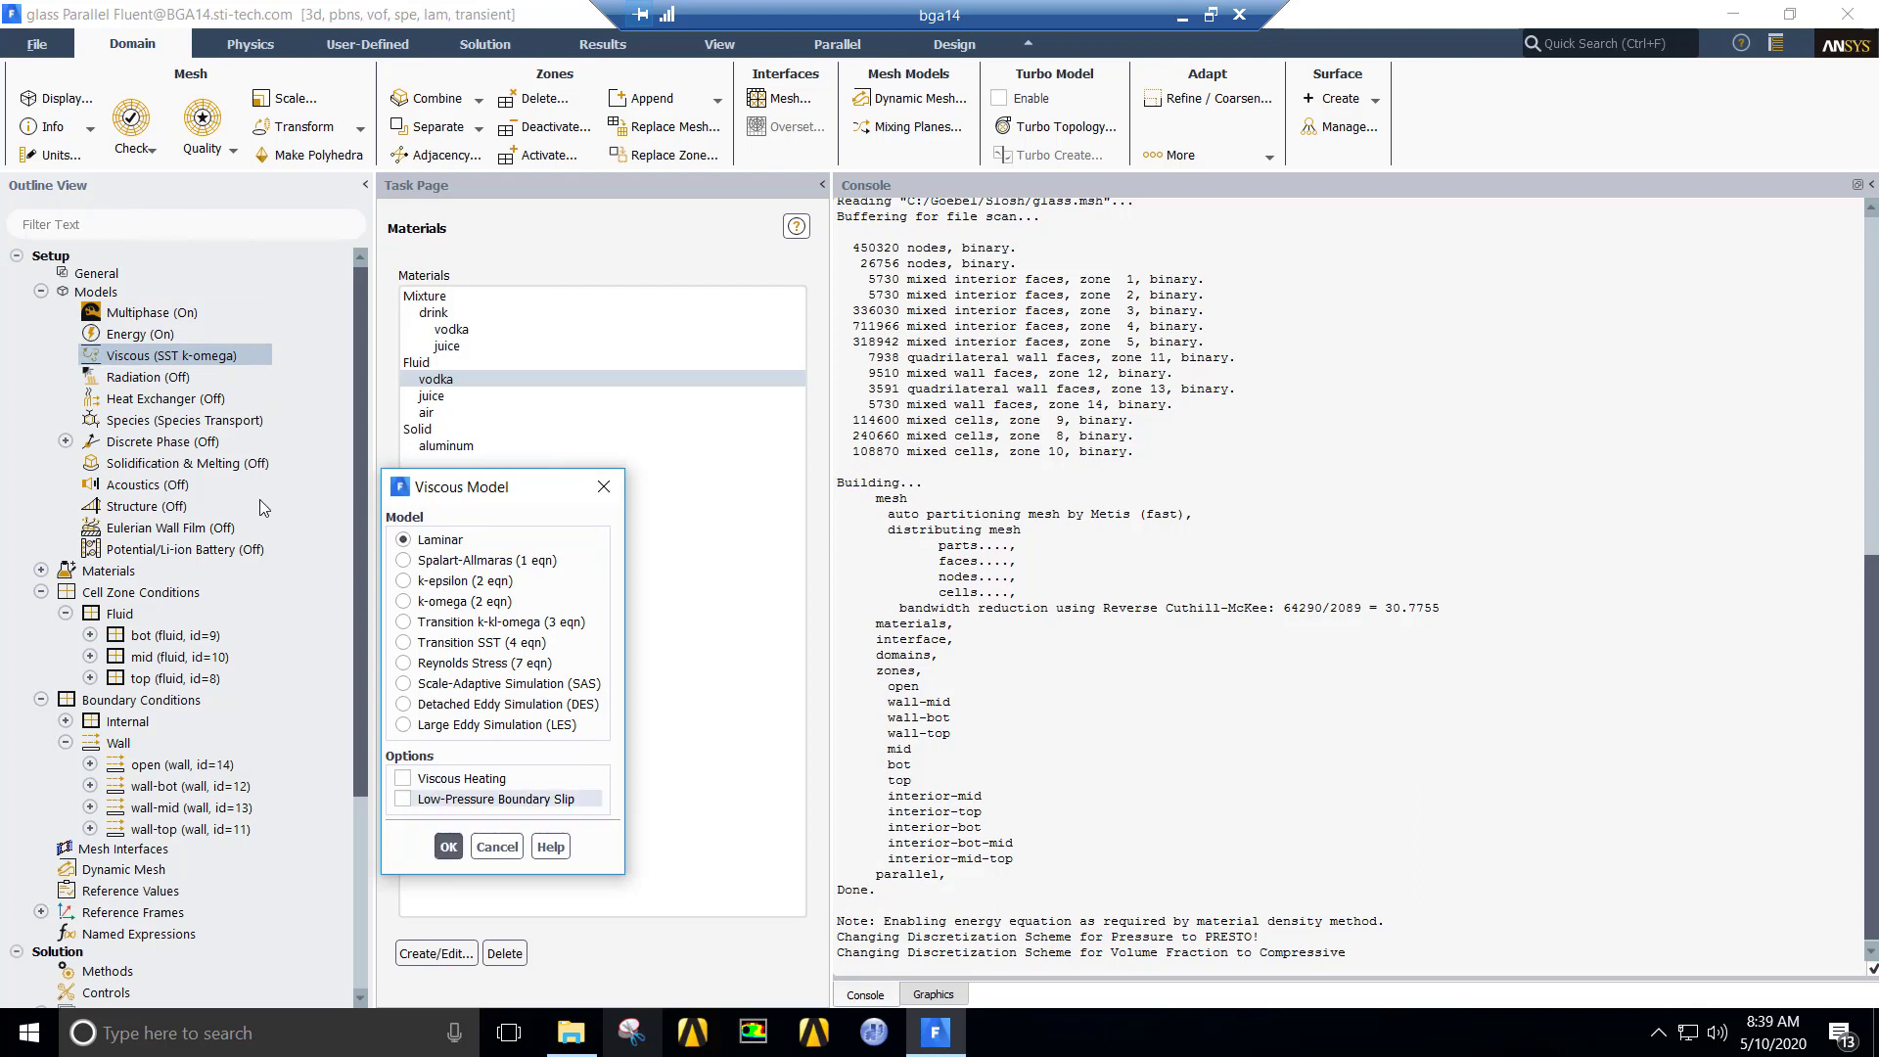
Step: Turn off the energy equation
double_click(144, 335)
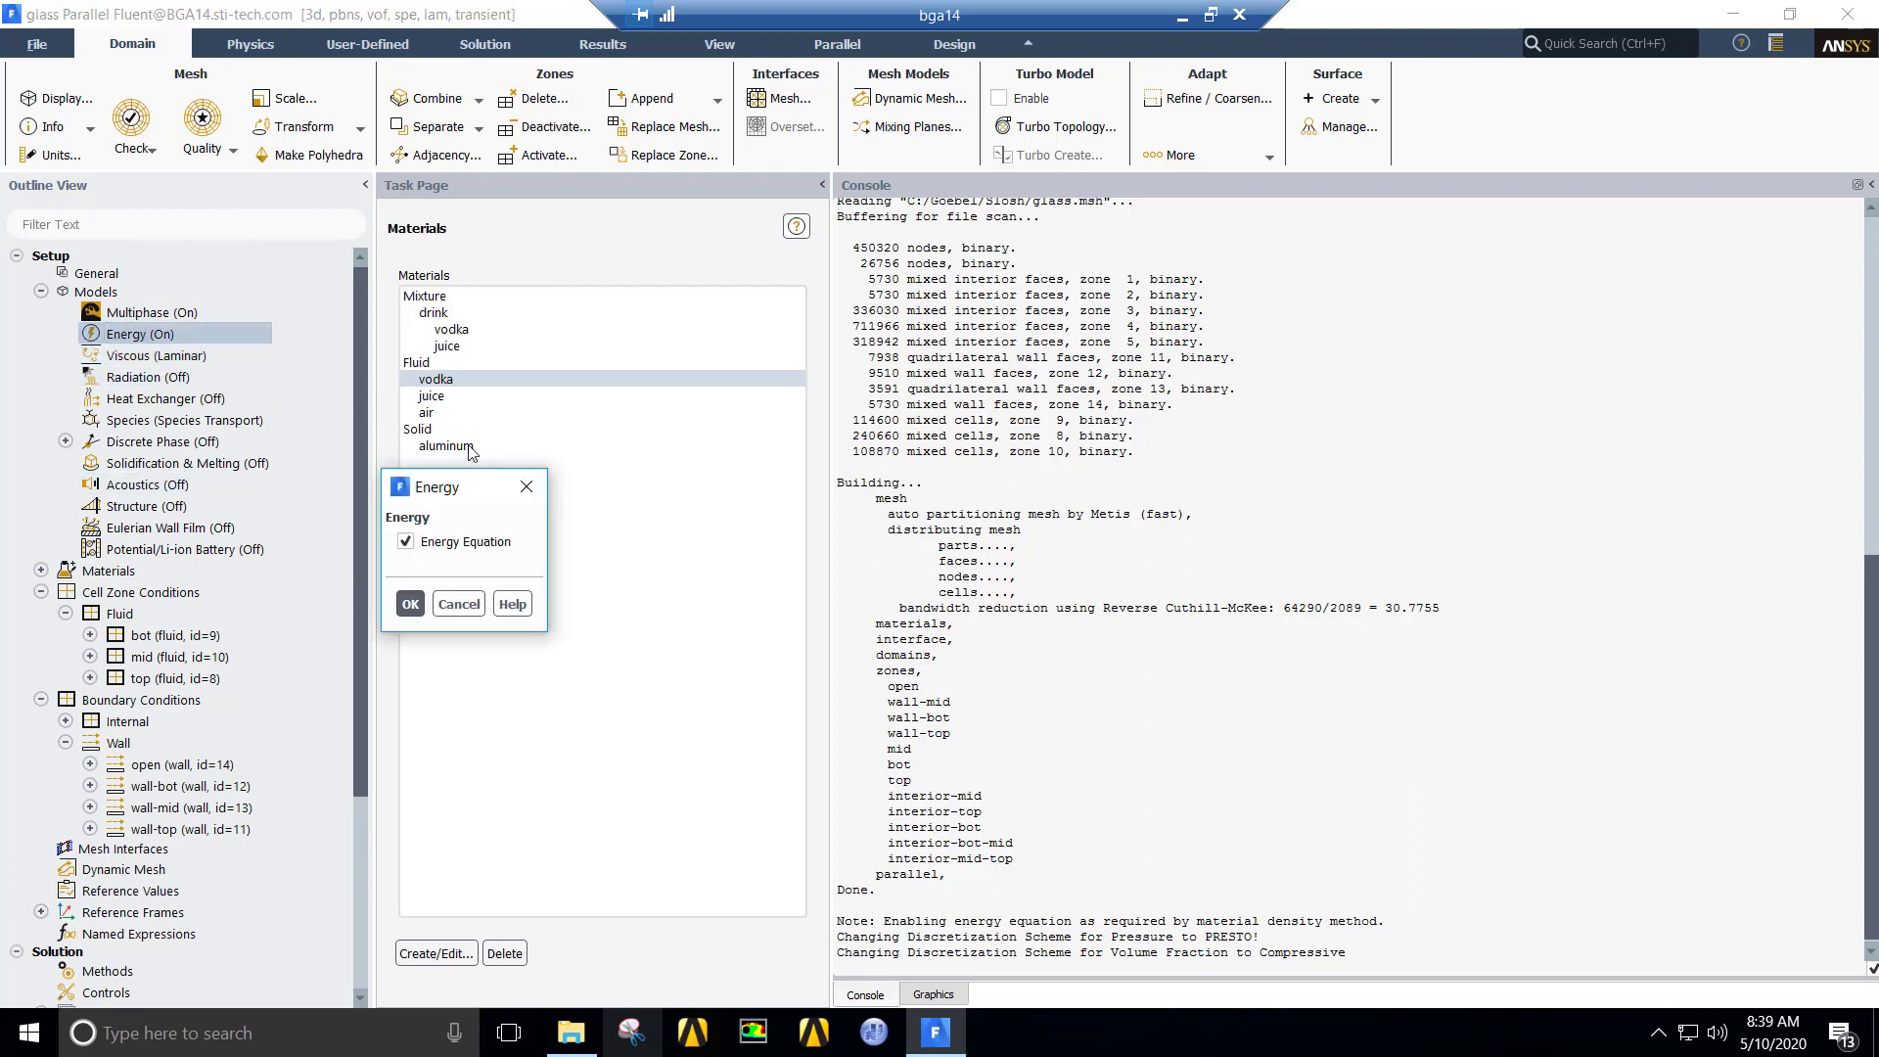
click(457, 551)
click(411, 604)
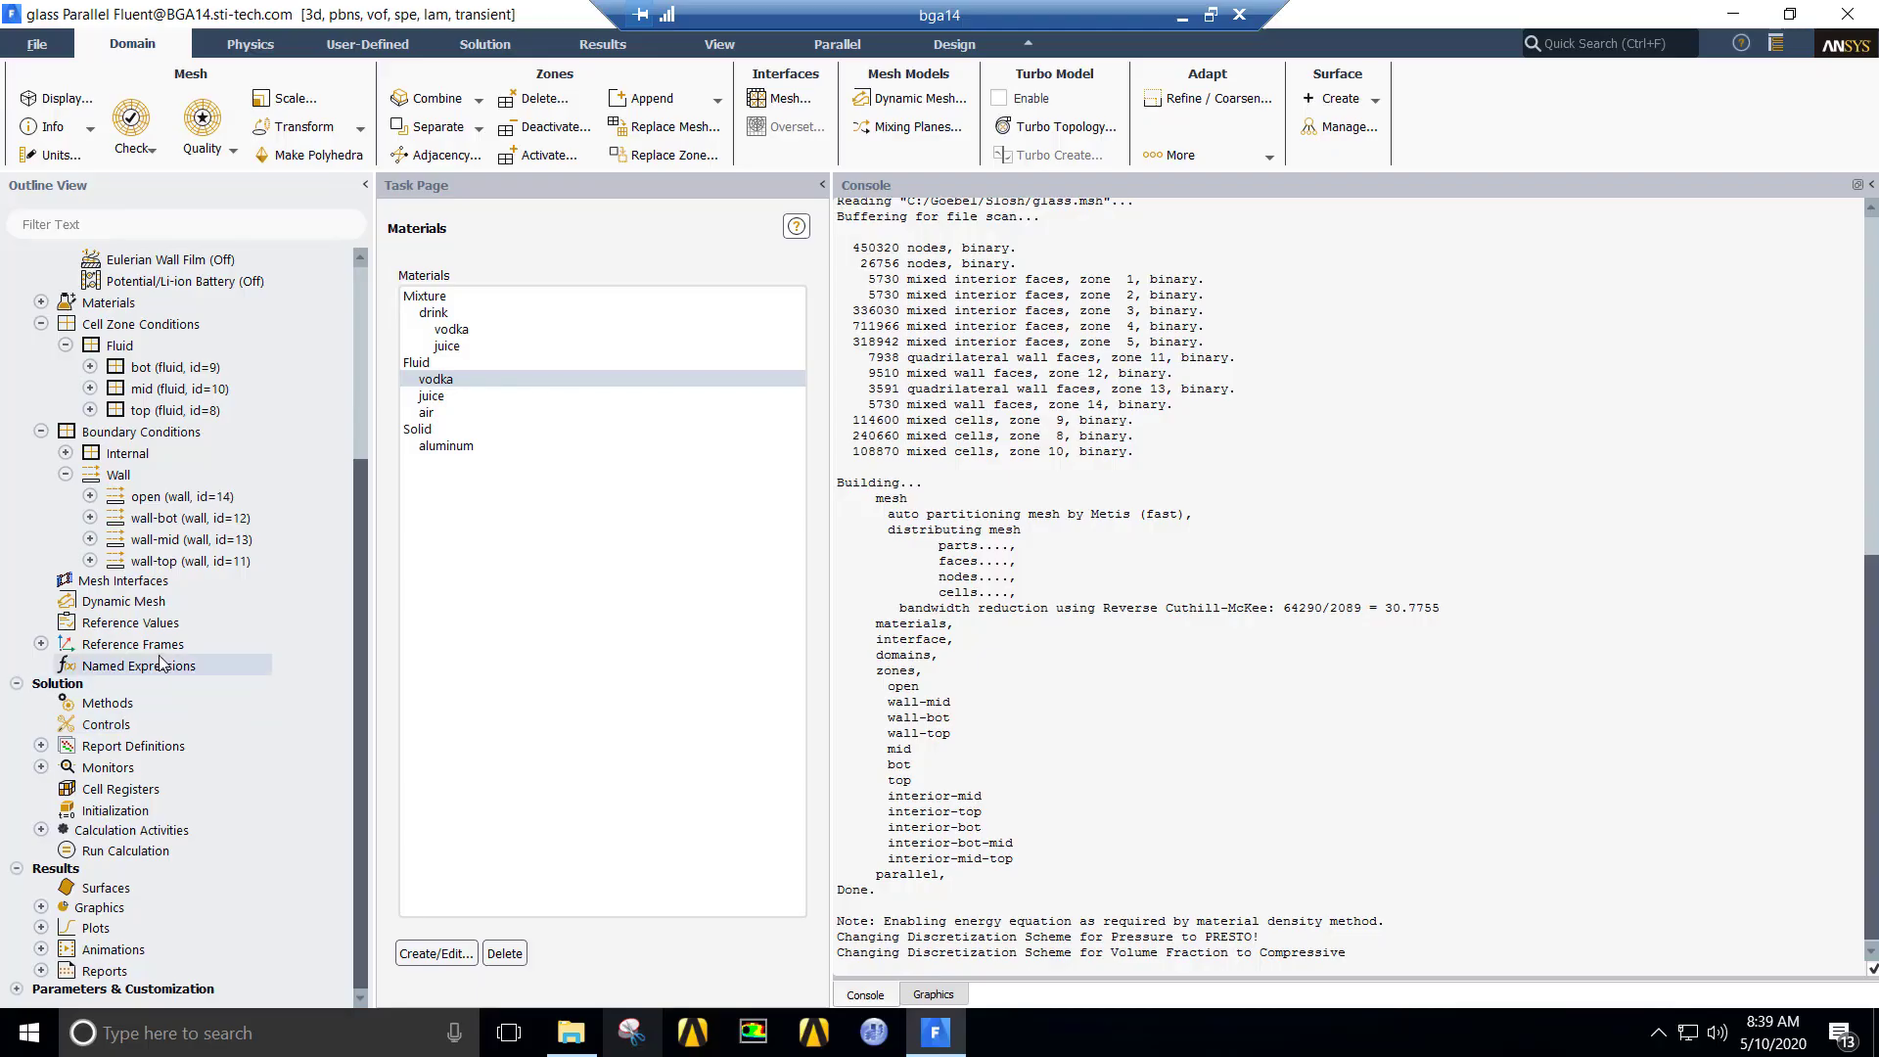
Step: Define the named expressions xslosh, xswirl and yswirl
click(162, 667)
double_click(162, 666)
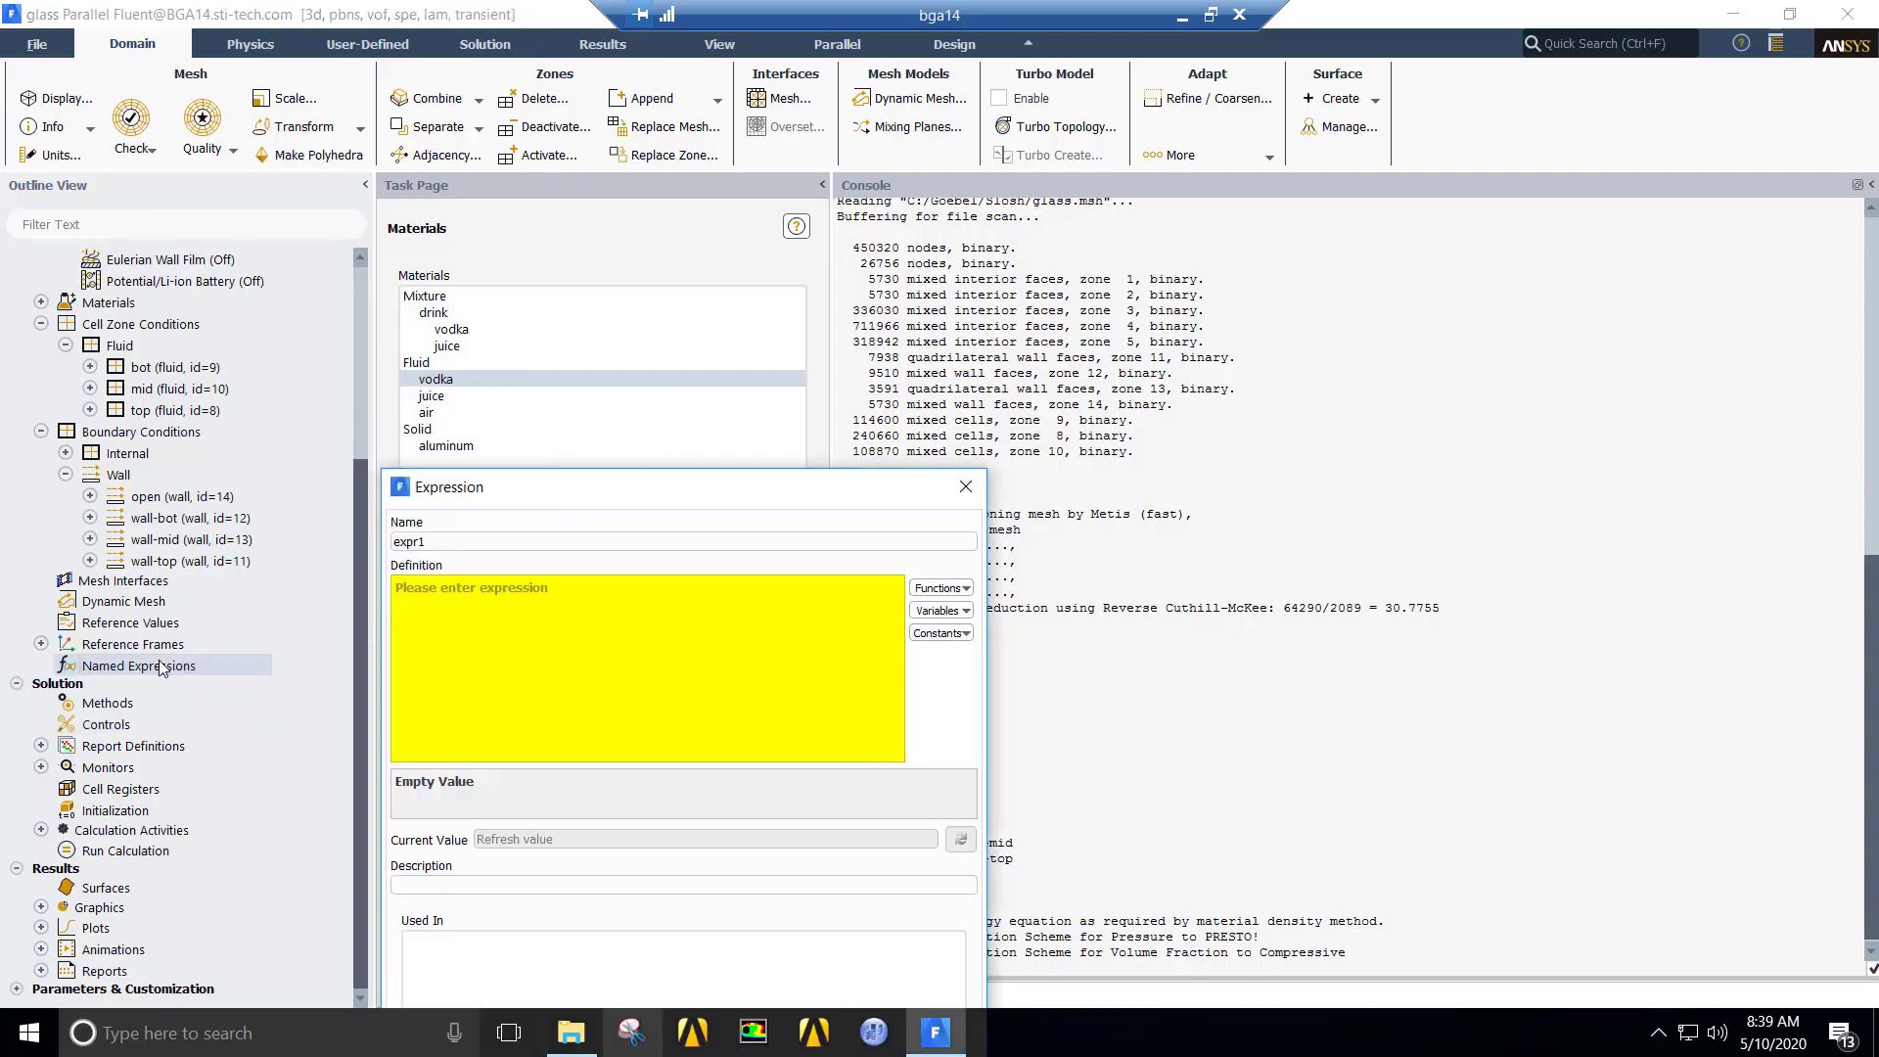
double_click(432, 541)
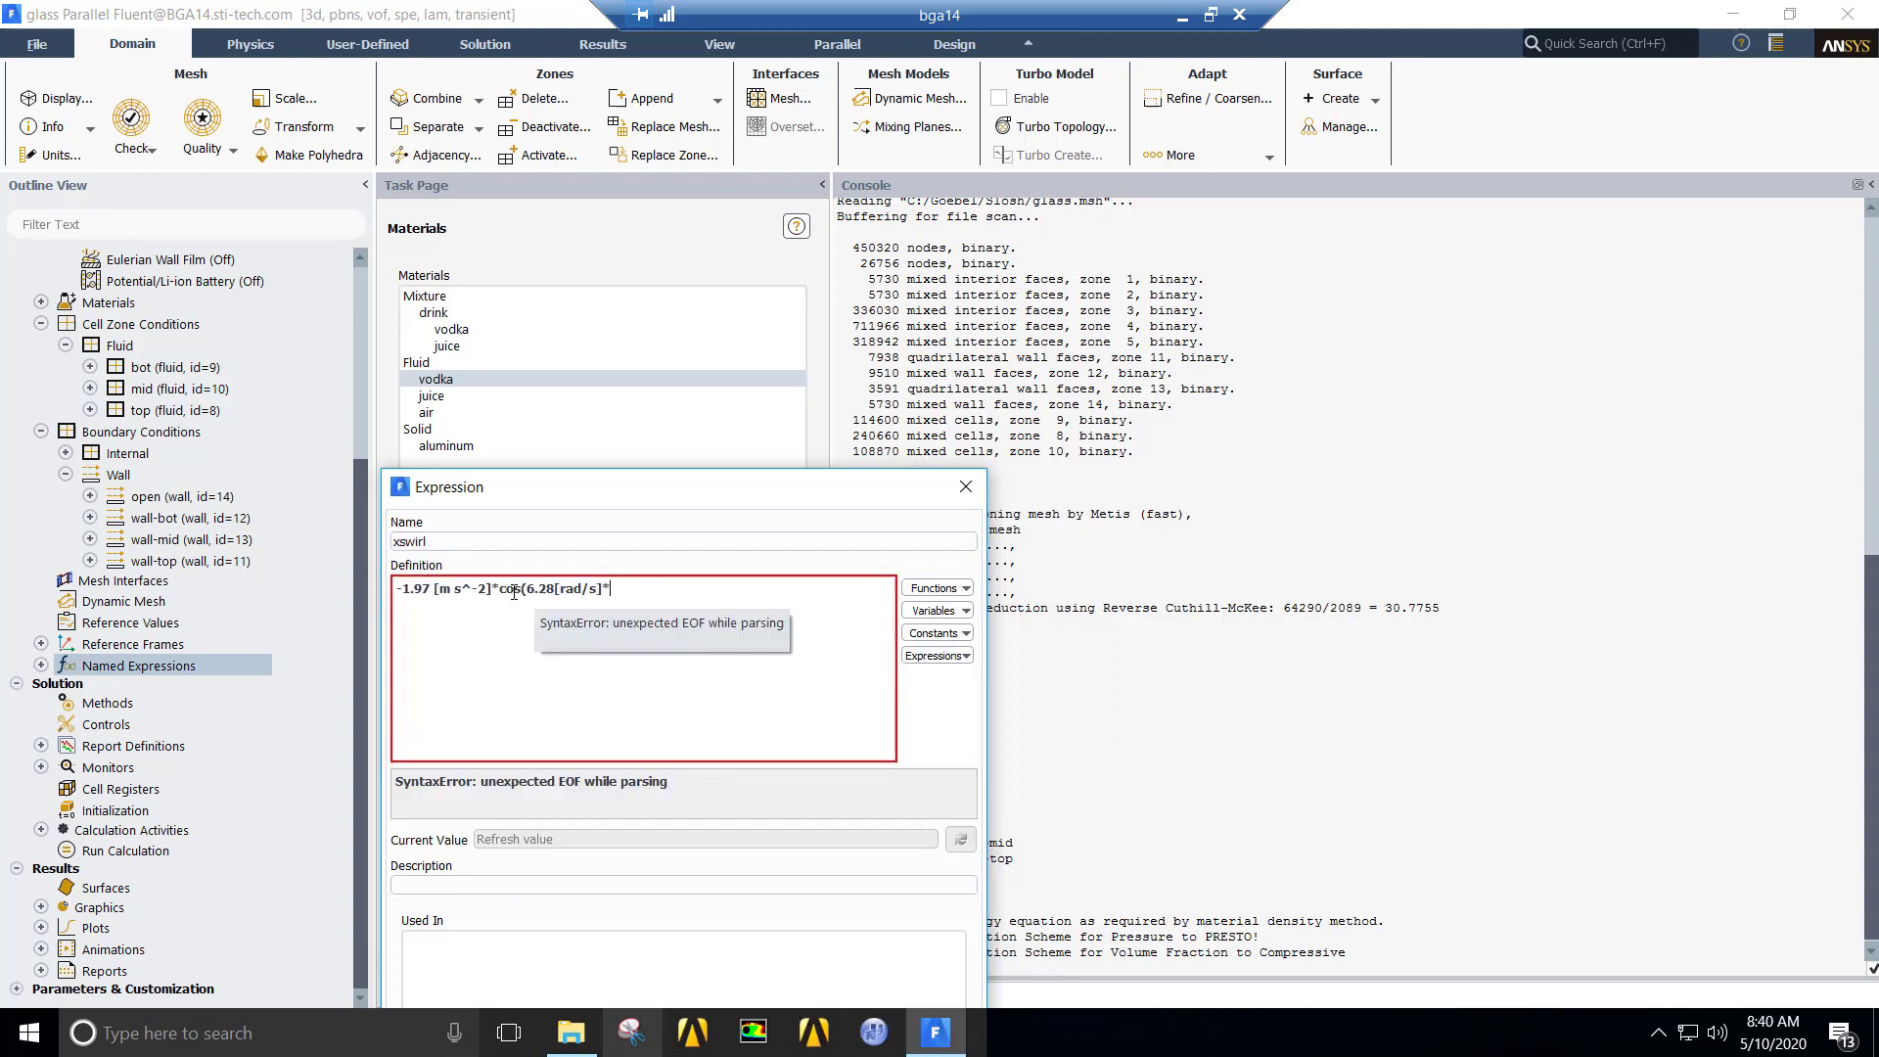
text(t))
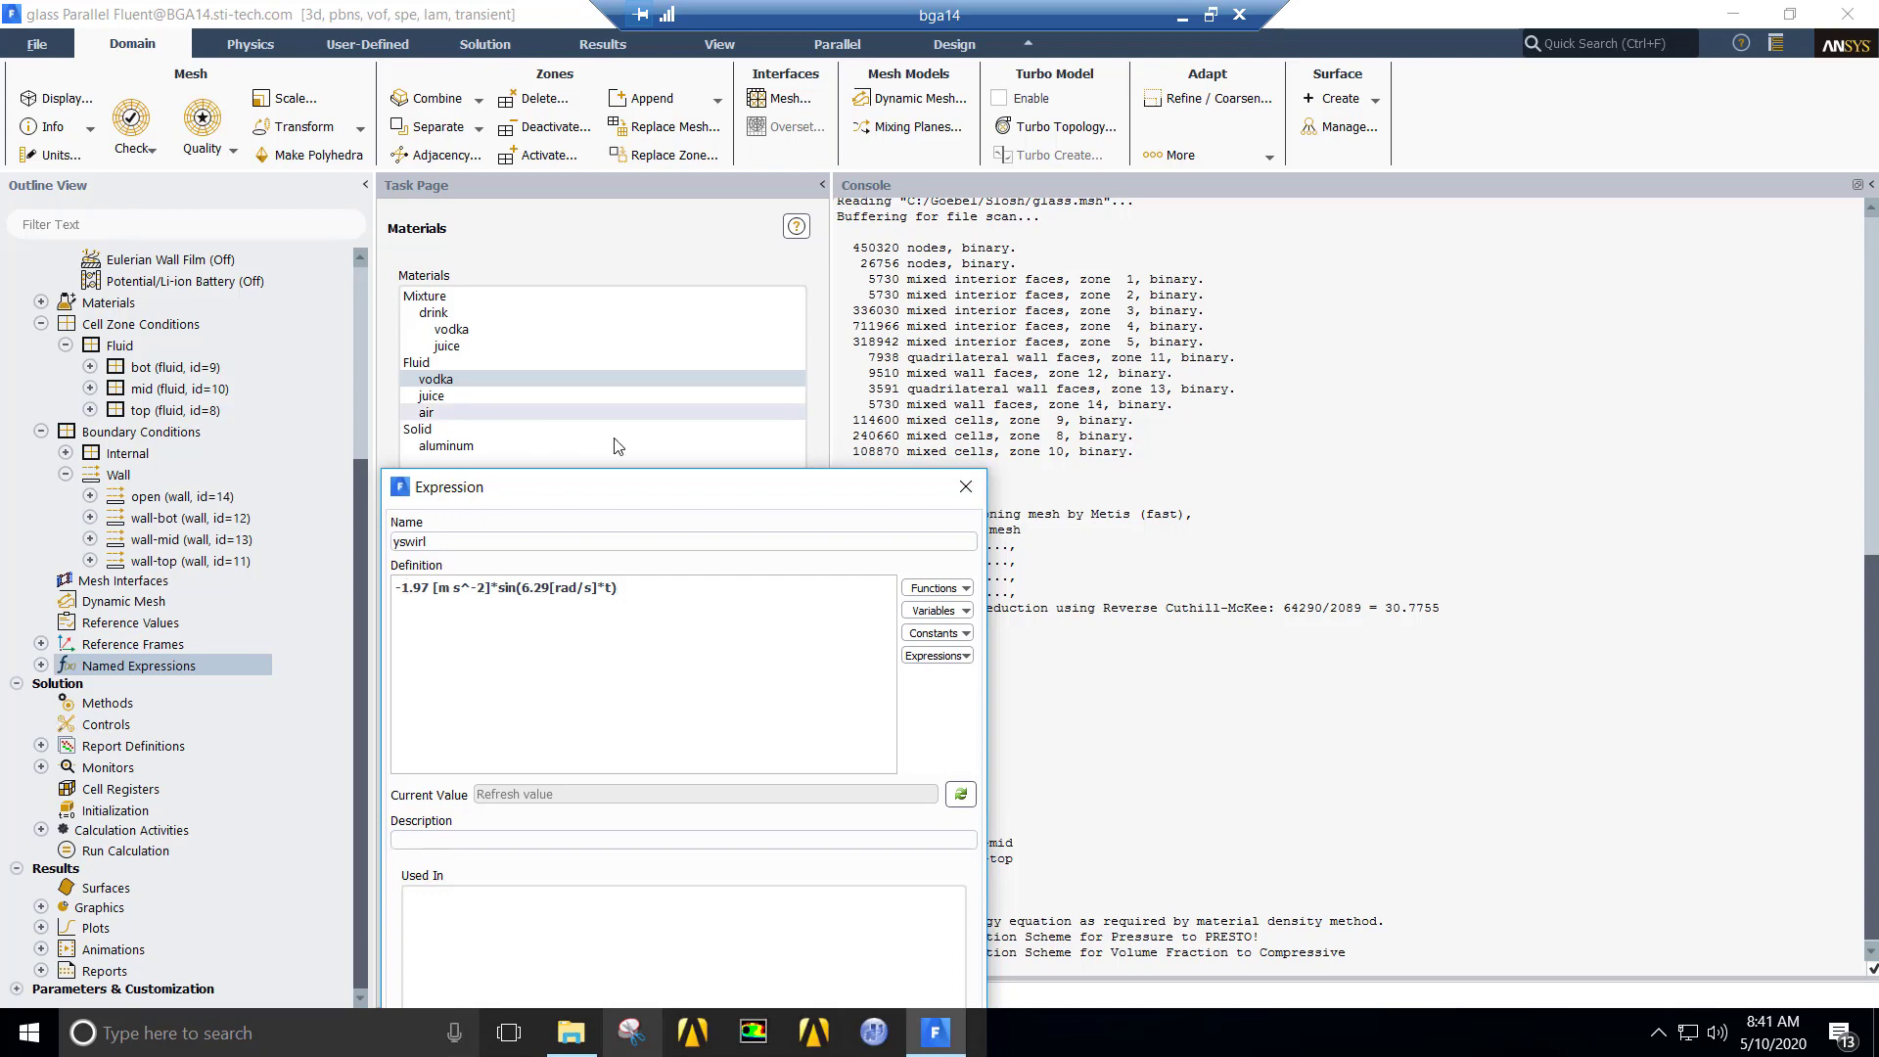
key(Return)
Step: Enable gravity with X acceleration from the xslosh expression and Z at -9.81
double_click(153, 329)
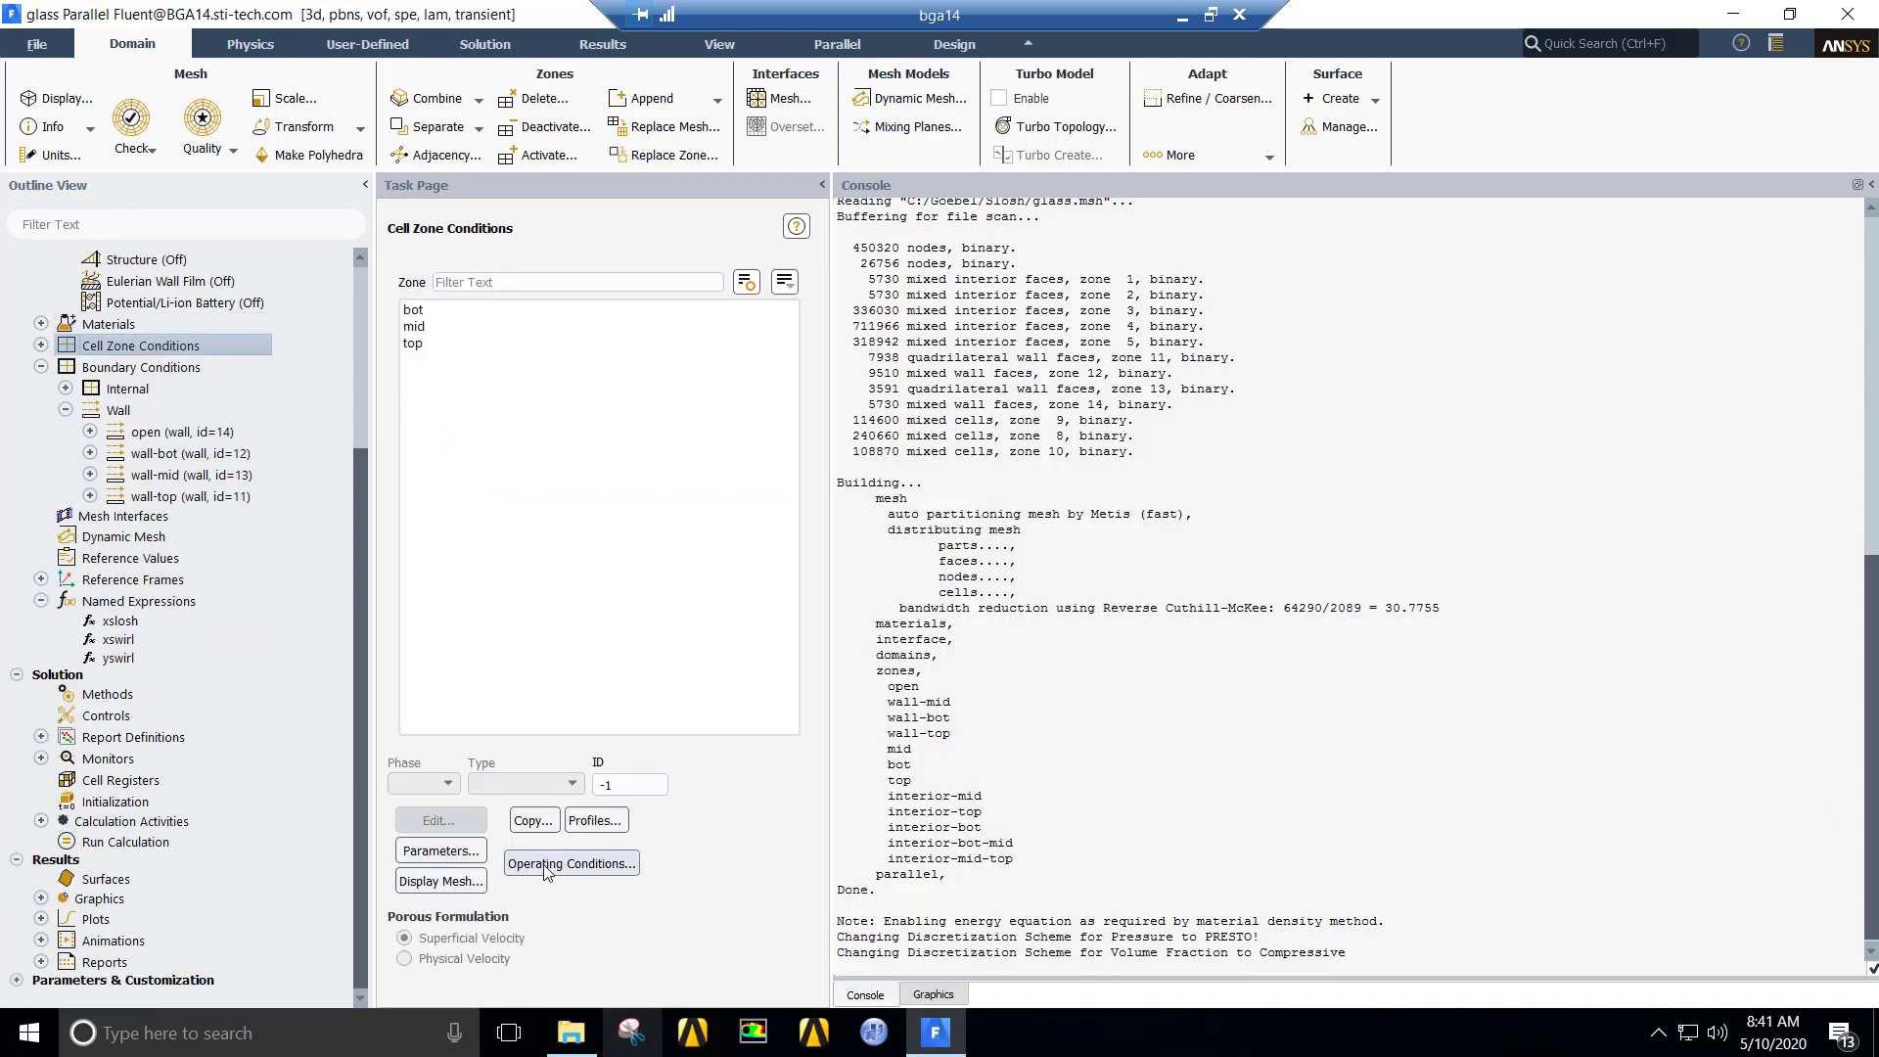
click(571, 863)
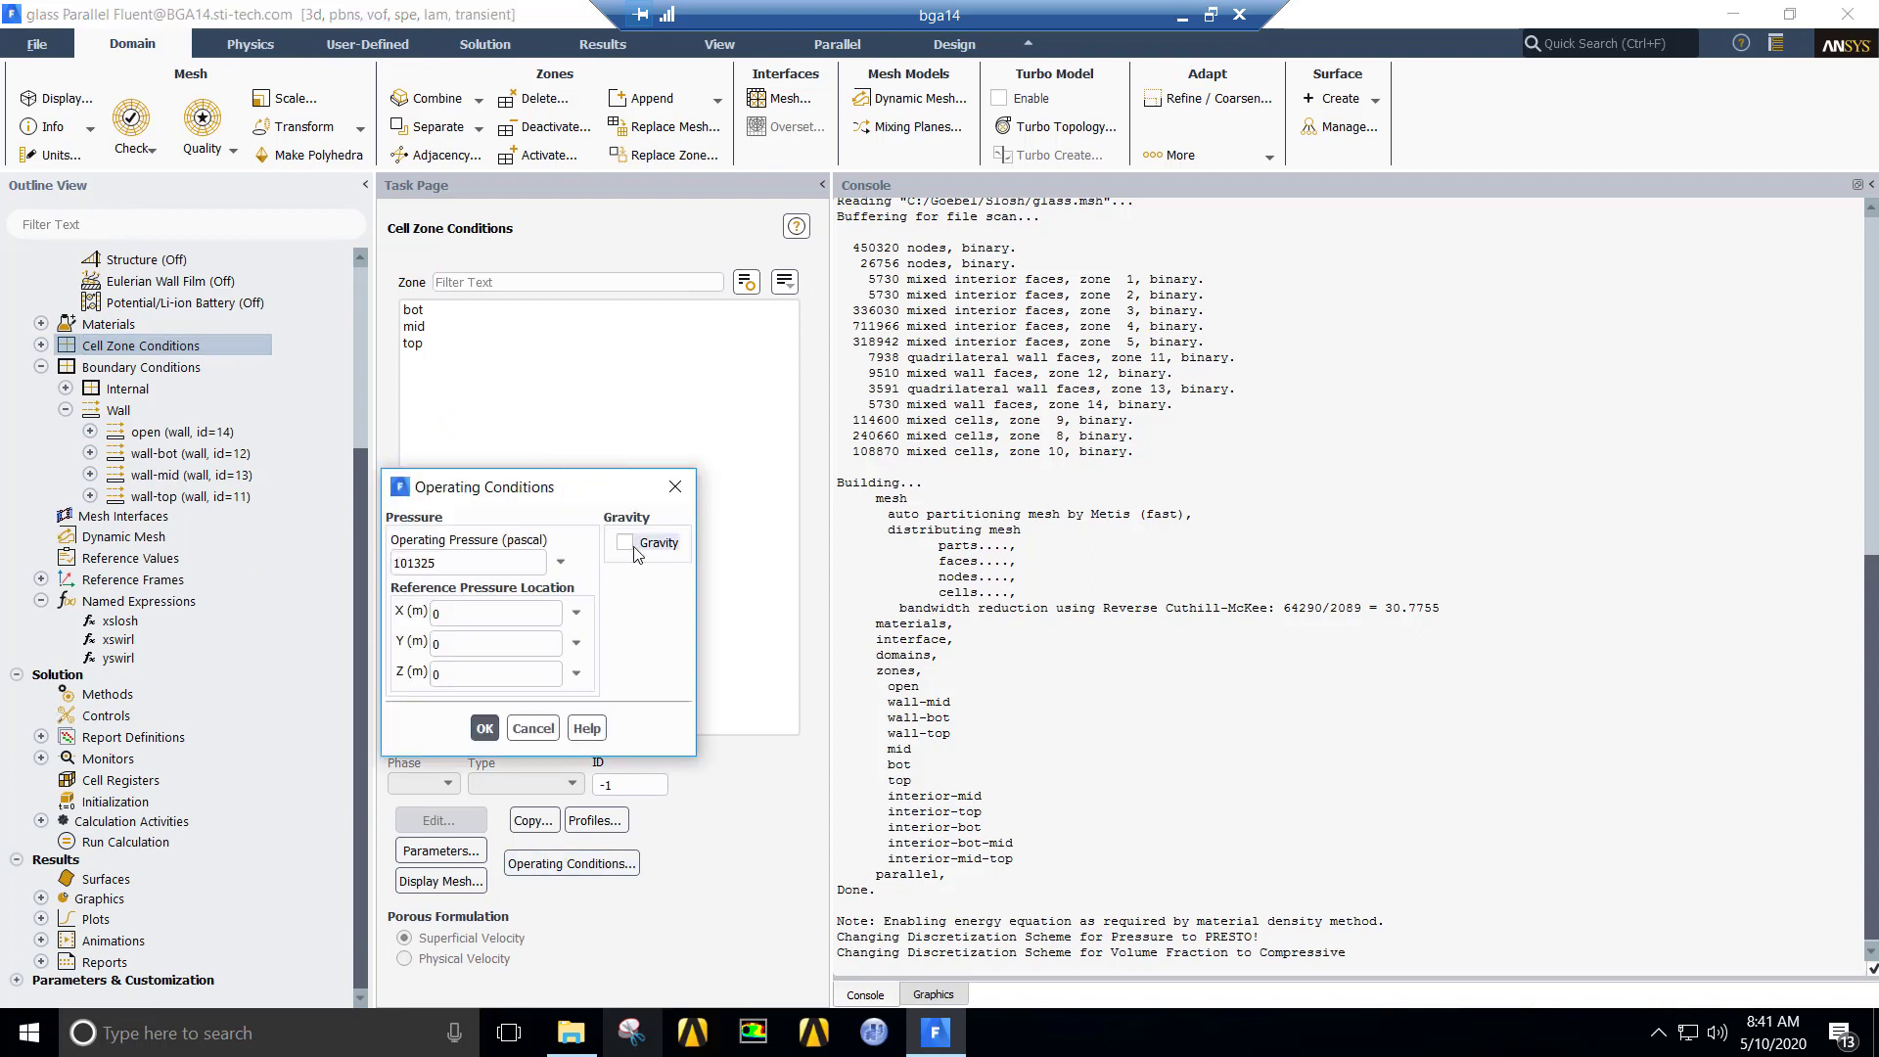
click(624, 544)
click(812, 595)
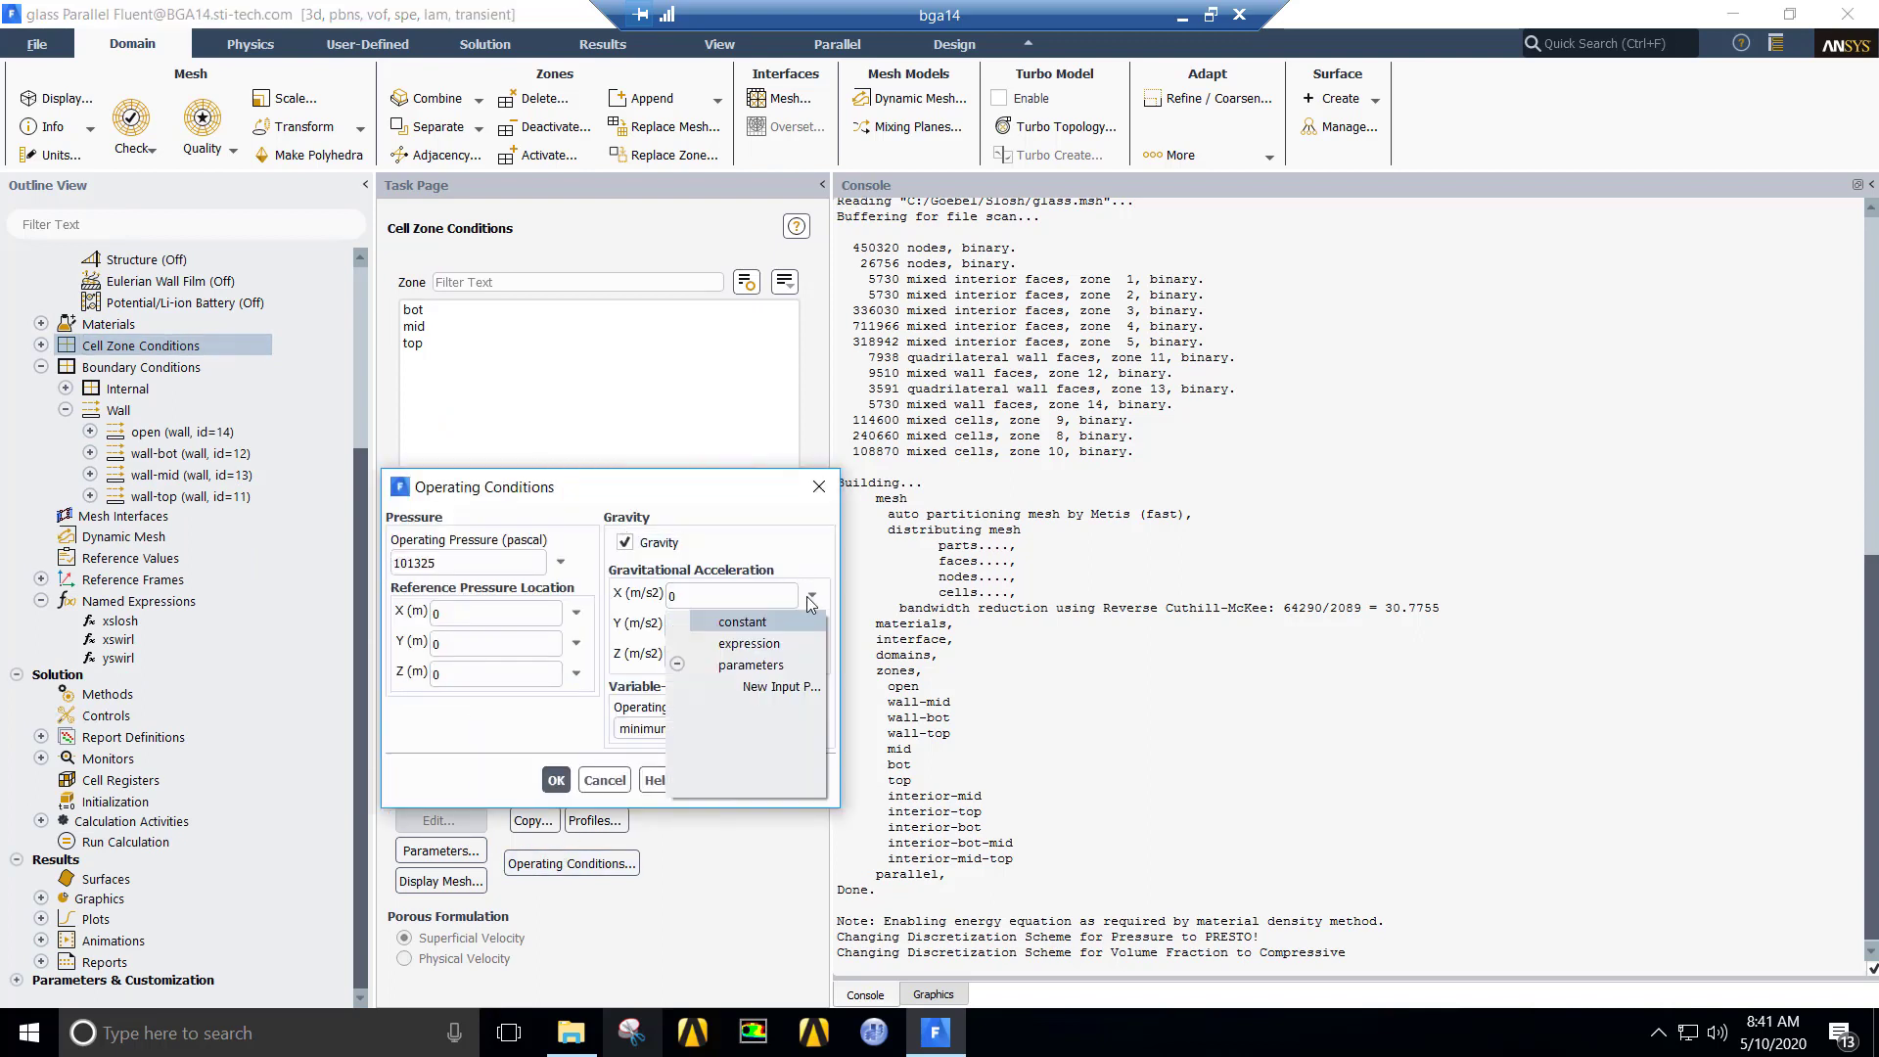
click(749, 643)
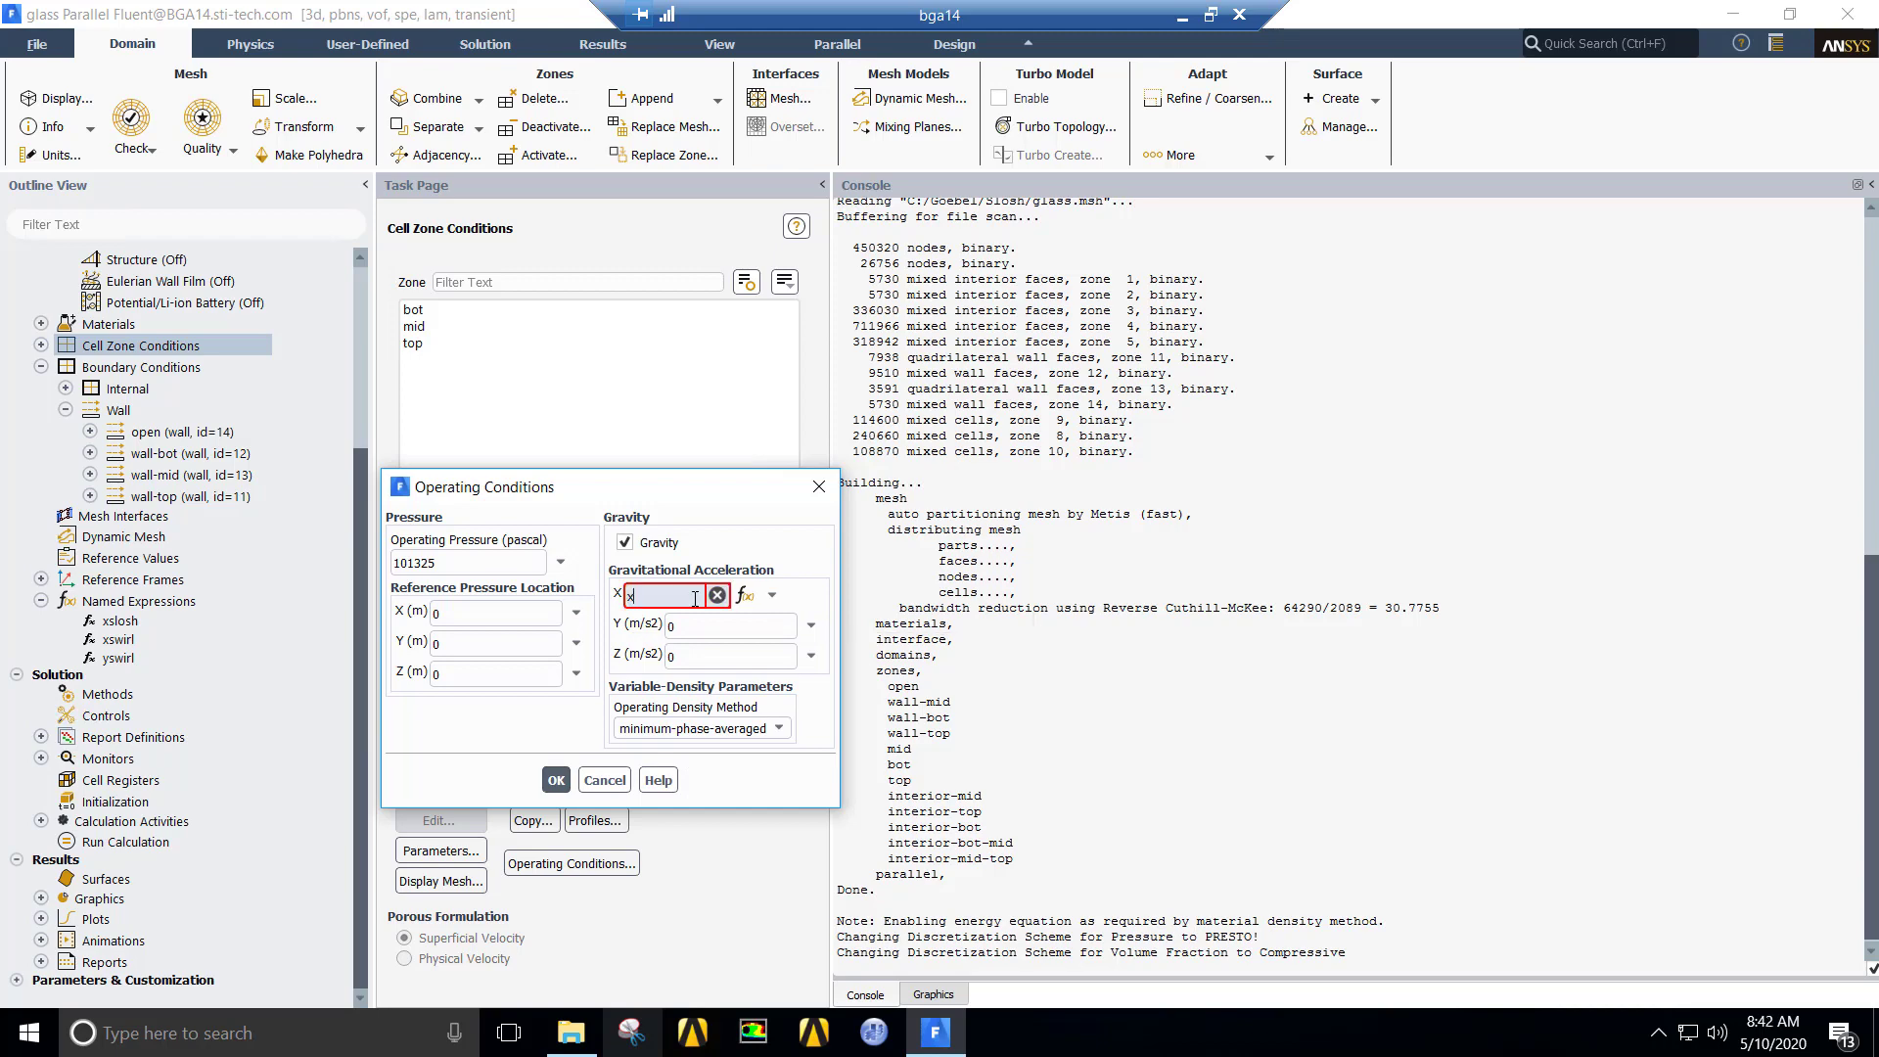
text(xs)
click(675, 616)
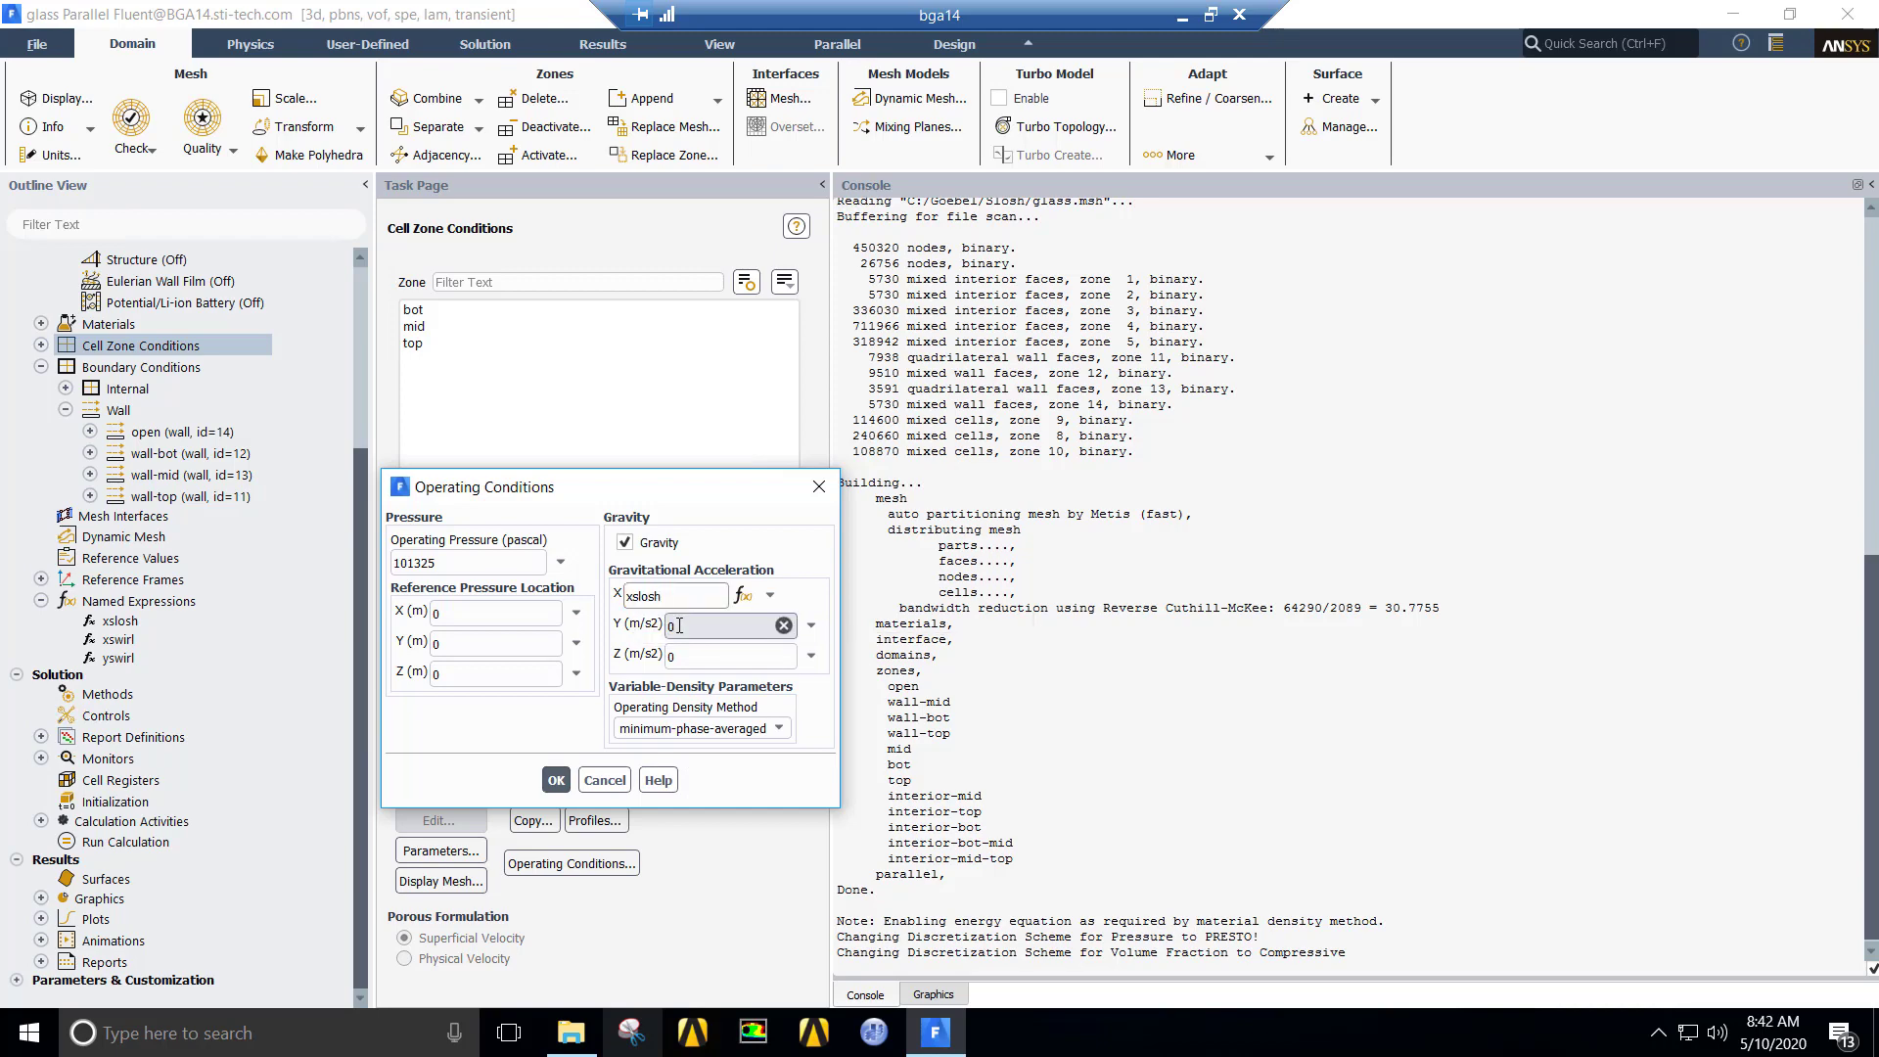
click(692, 658)
key(BackSpace)
text(-9.81)
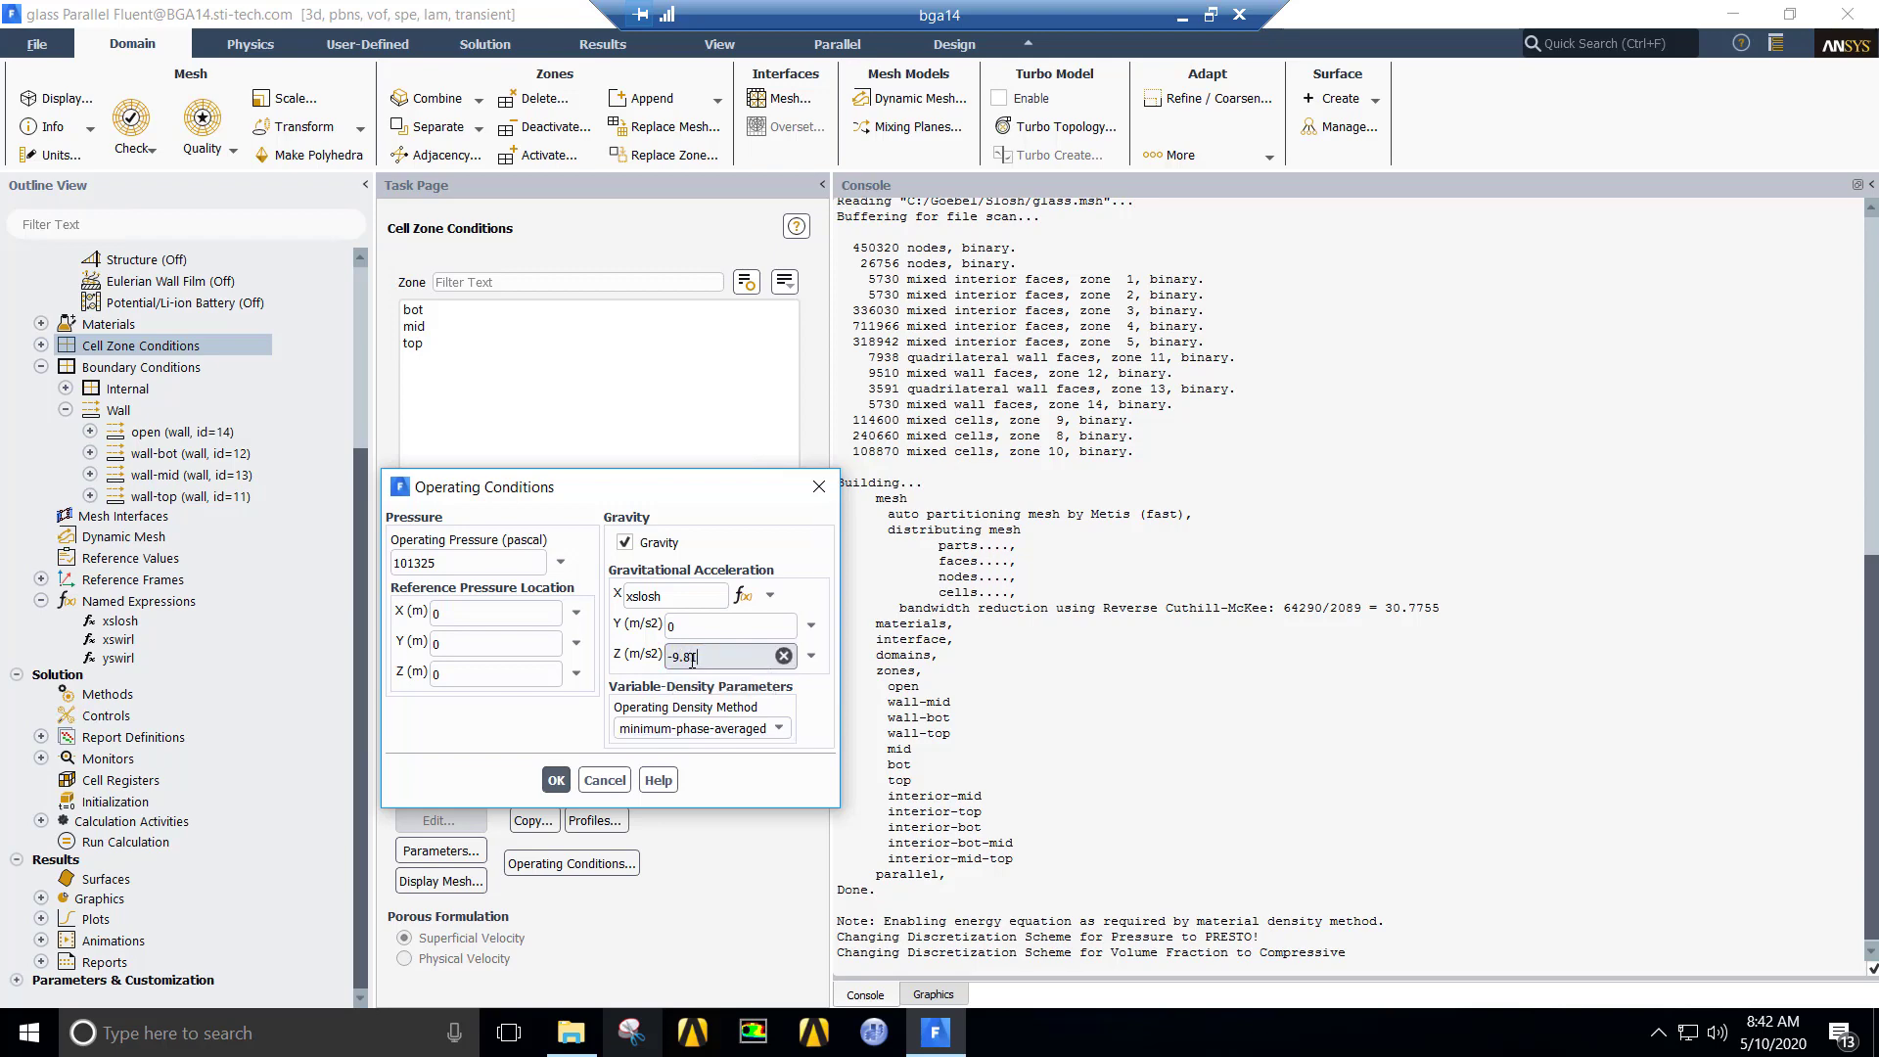
Step: Change the open boundary zone to a pressure-outlet
click(553, 781)
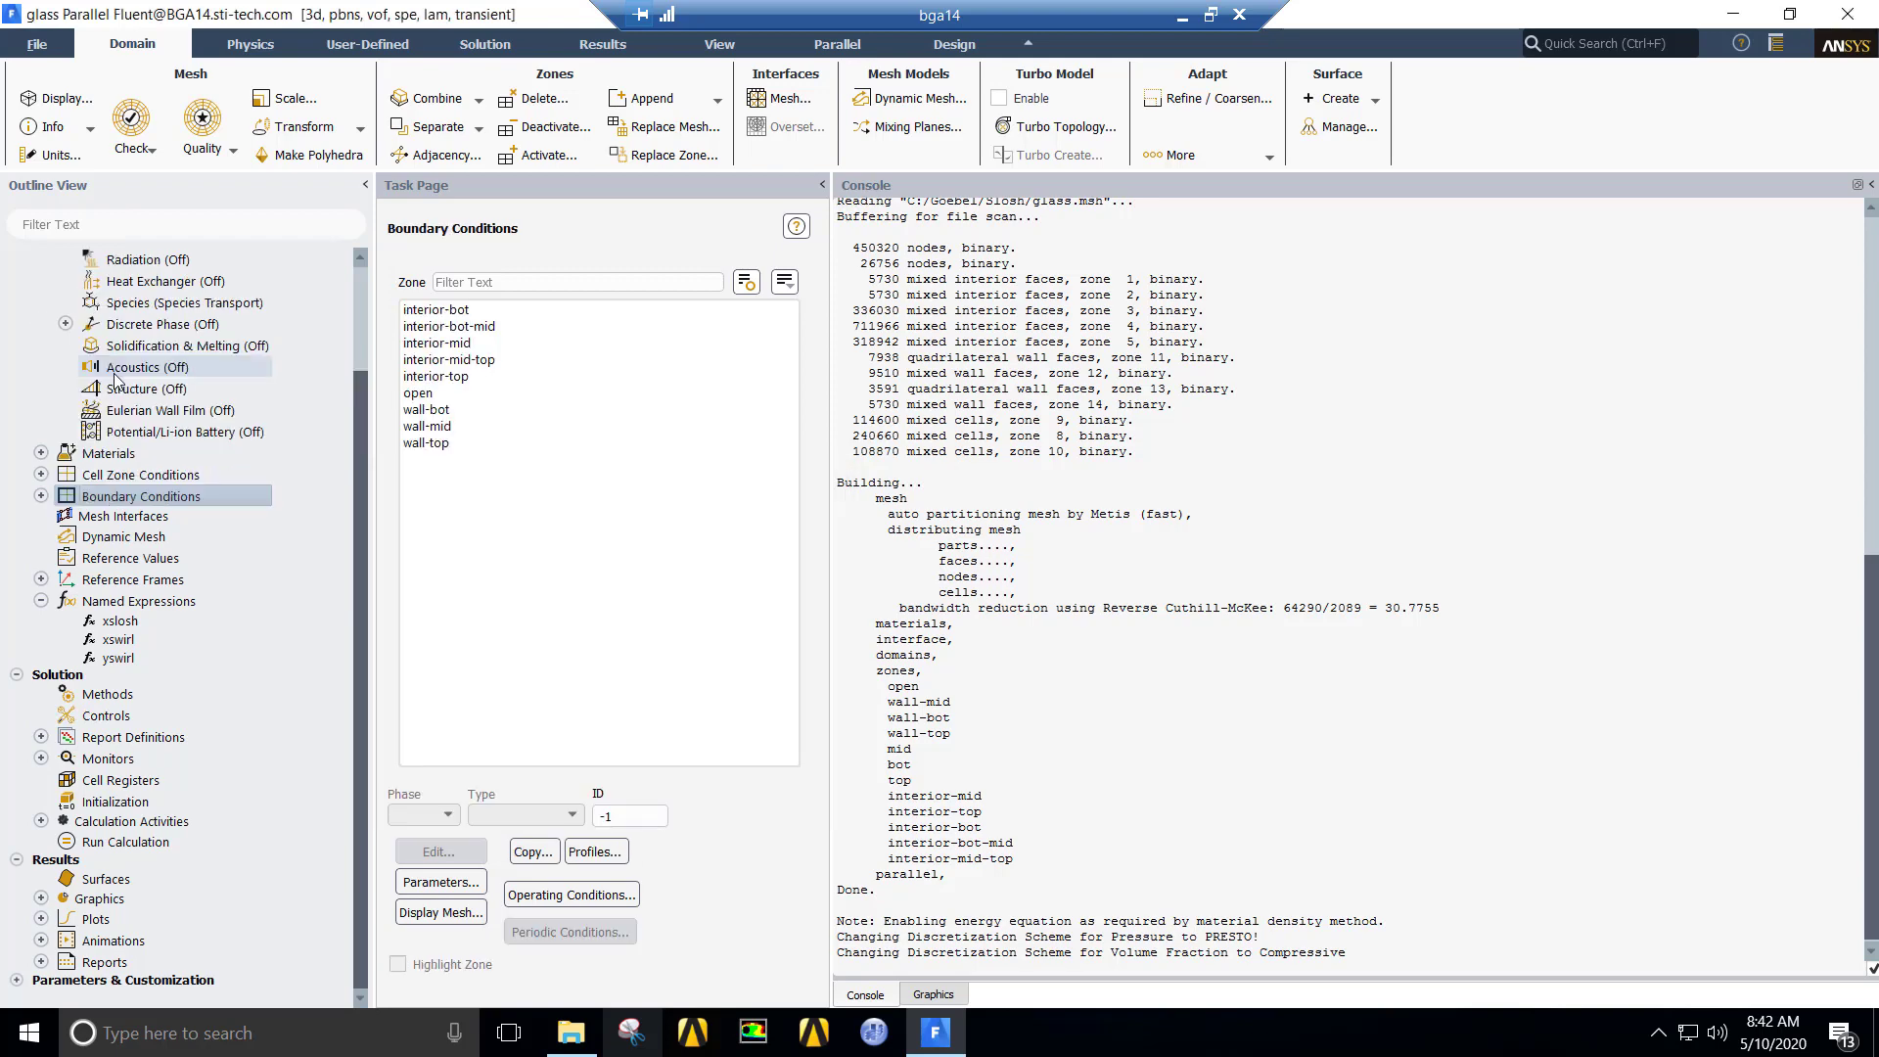
click(415, 394)
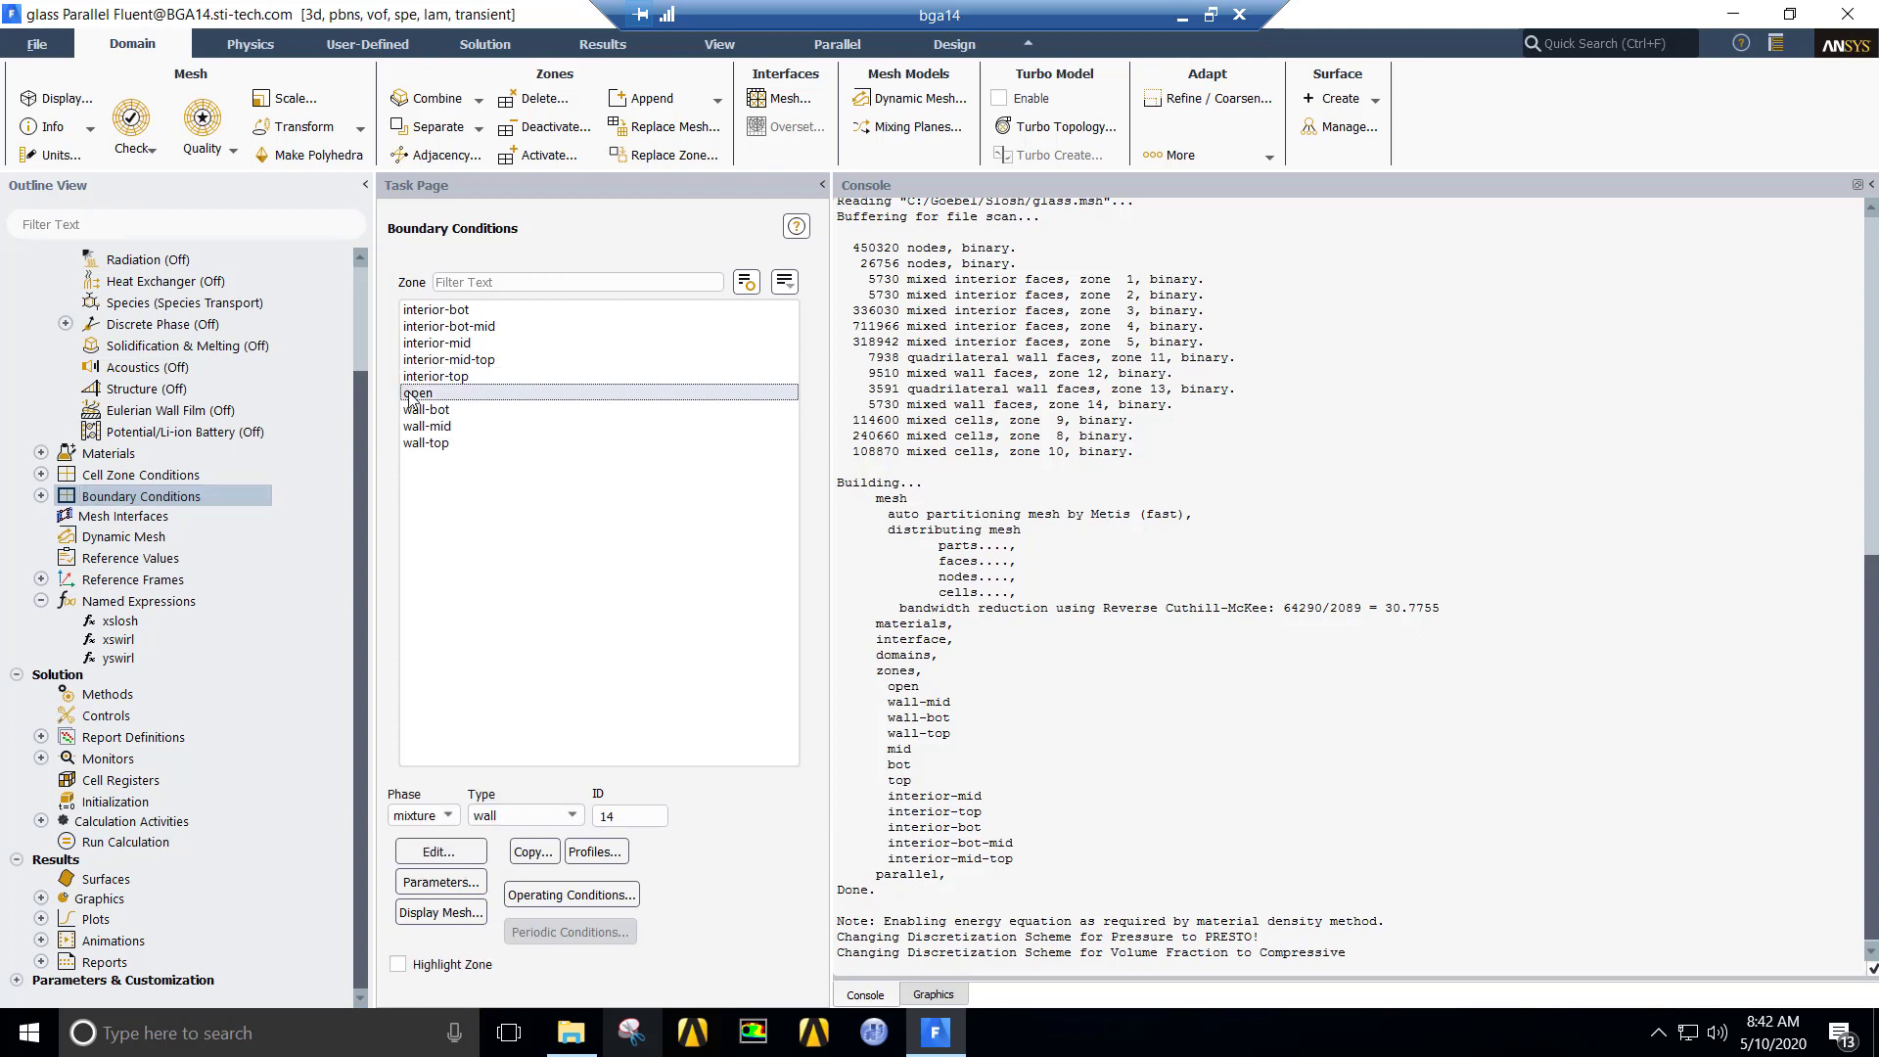
click(572, 815)
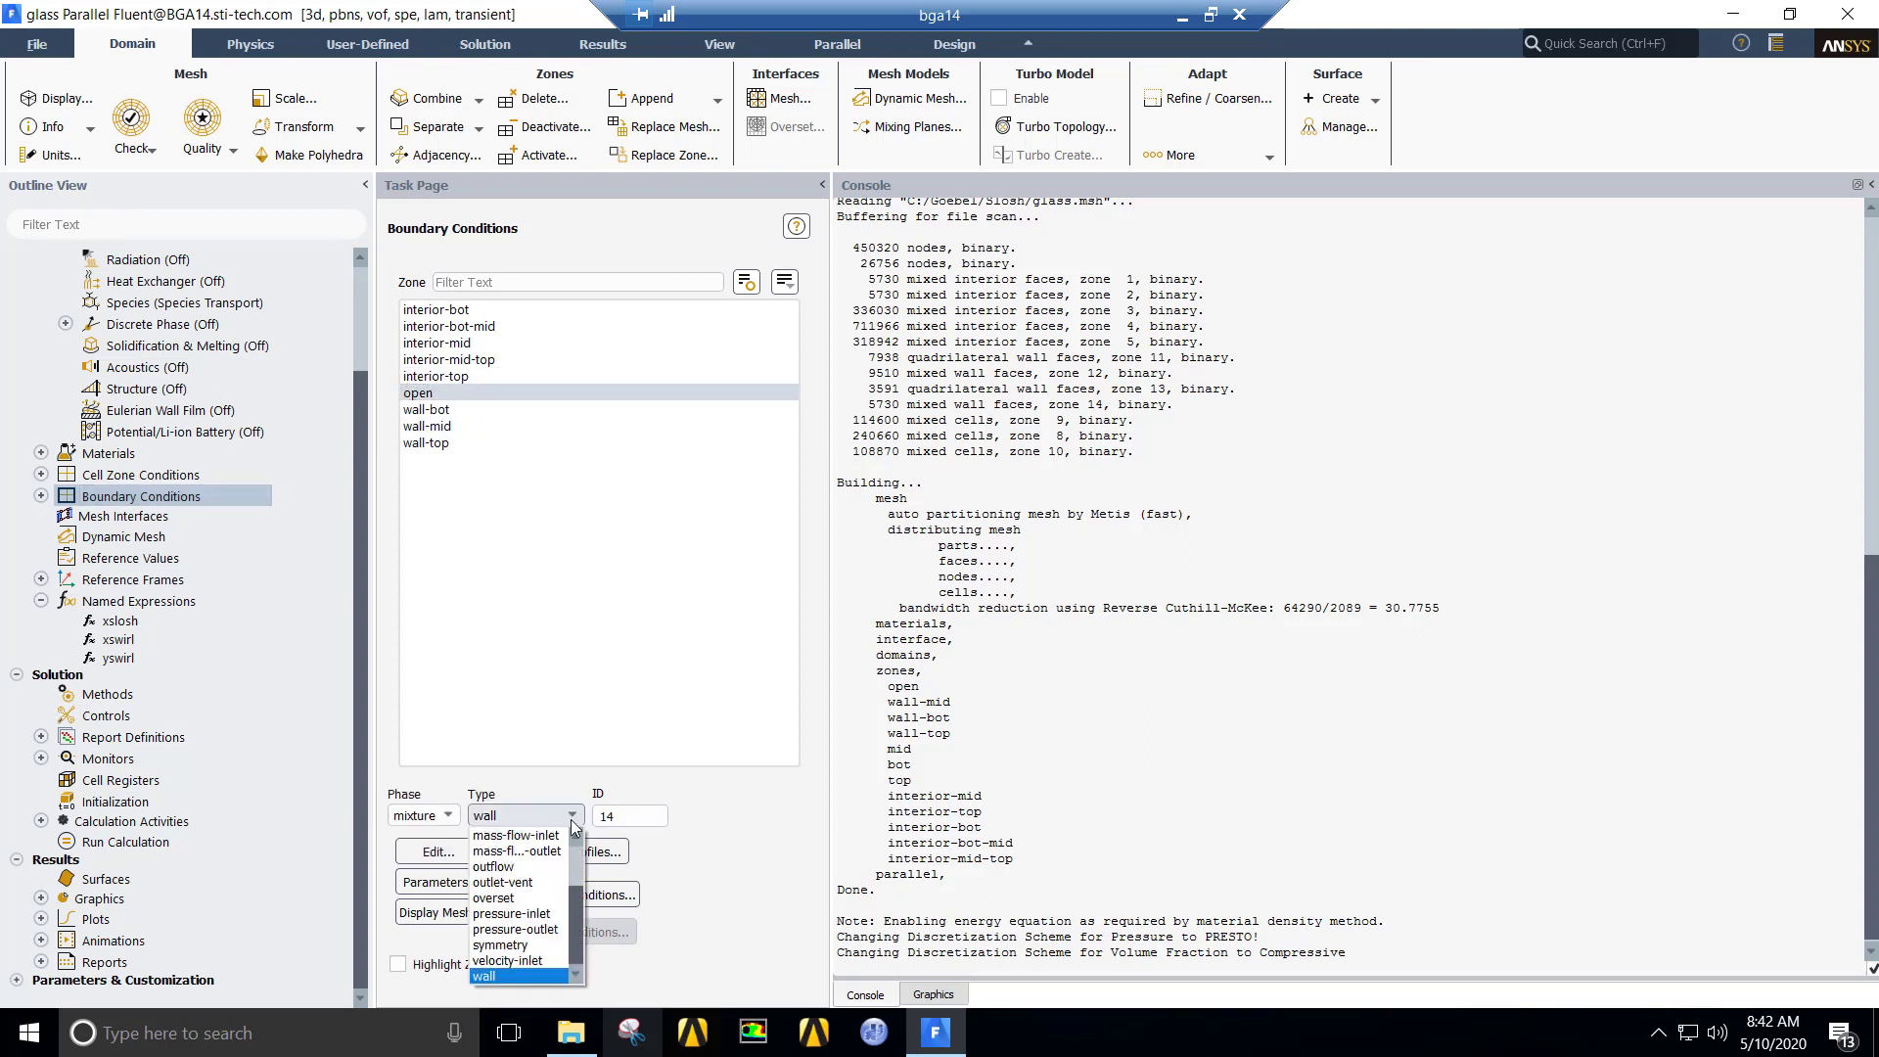
click(515, 929)
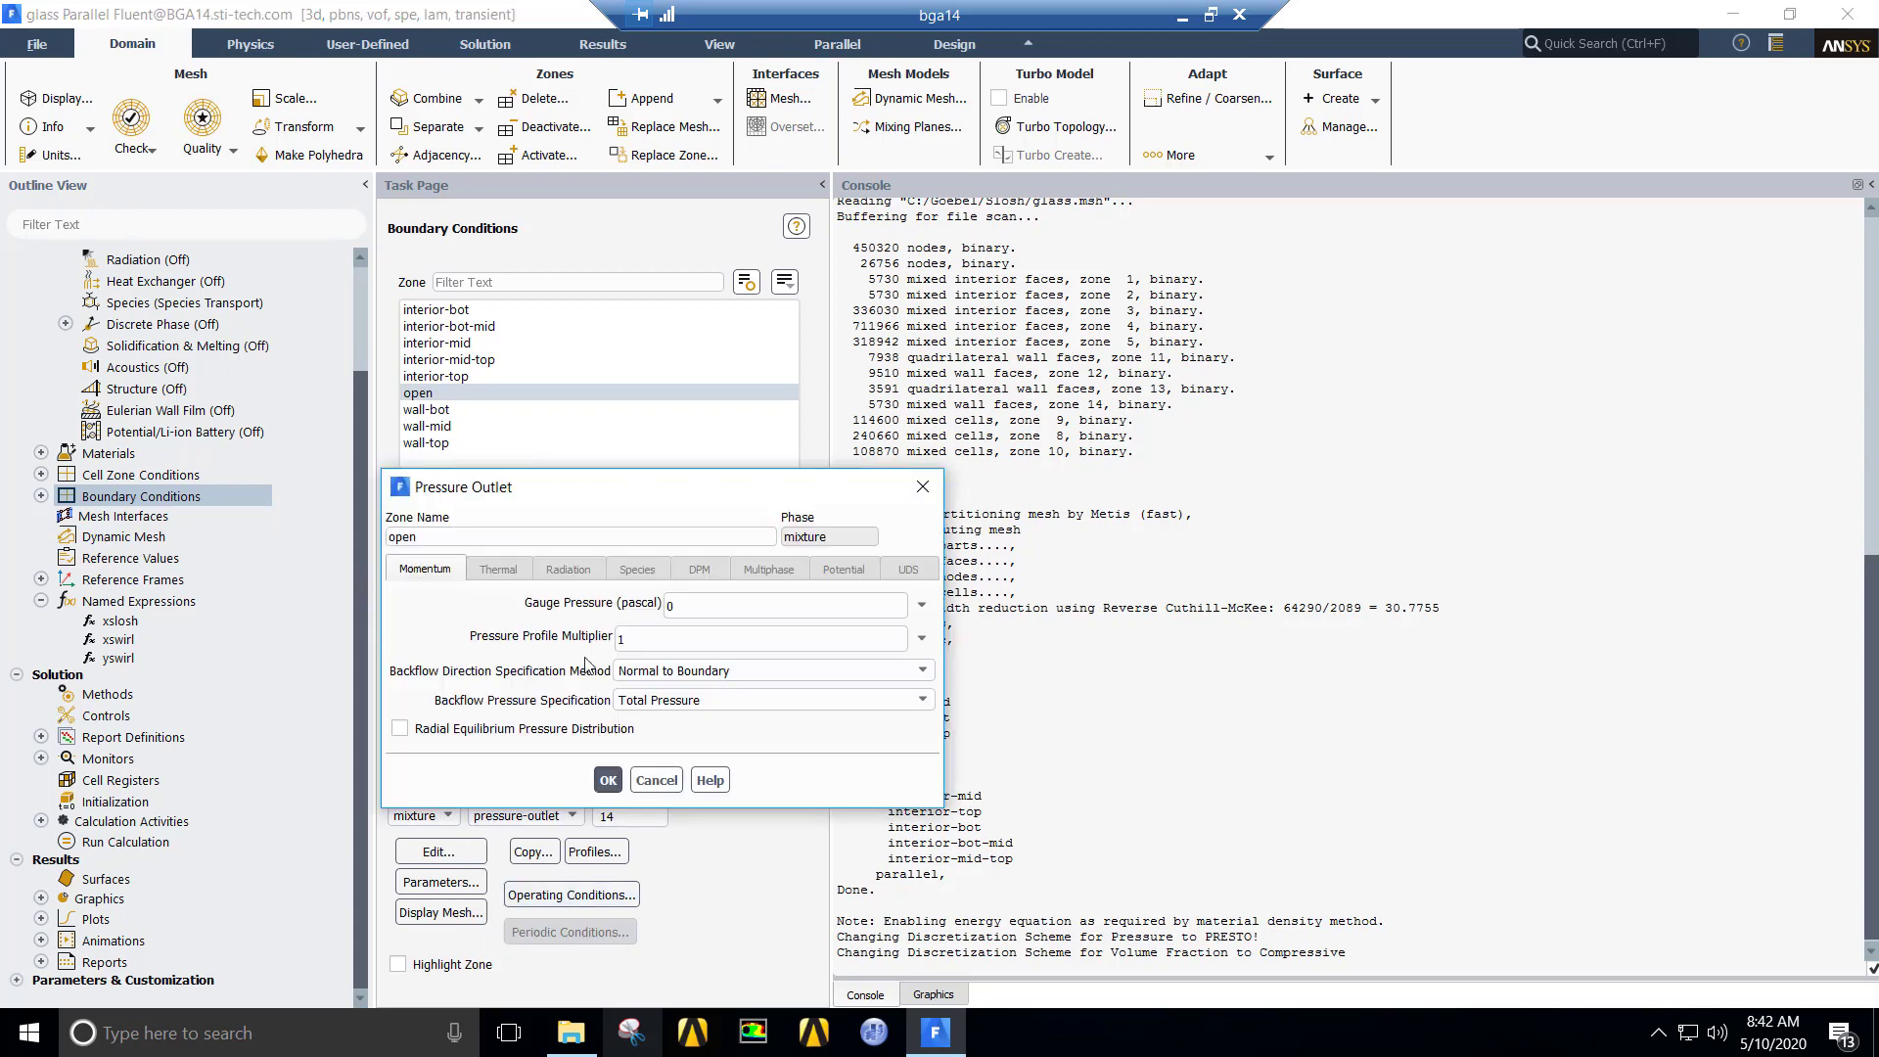
click(608, 780)
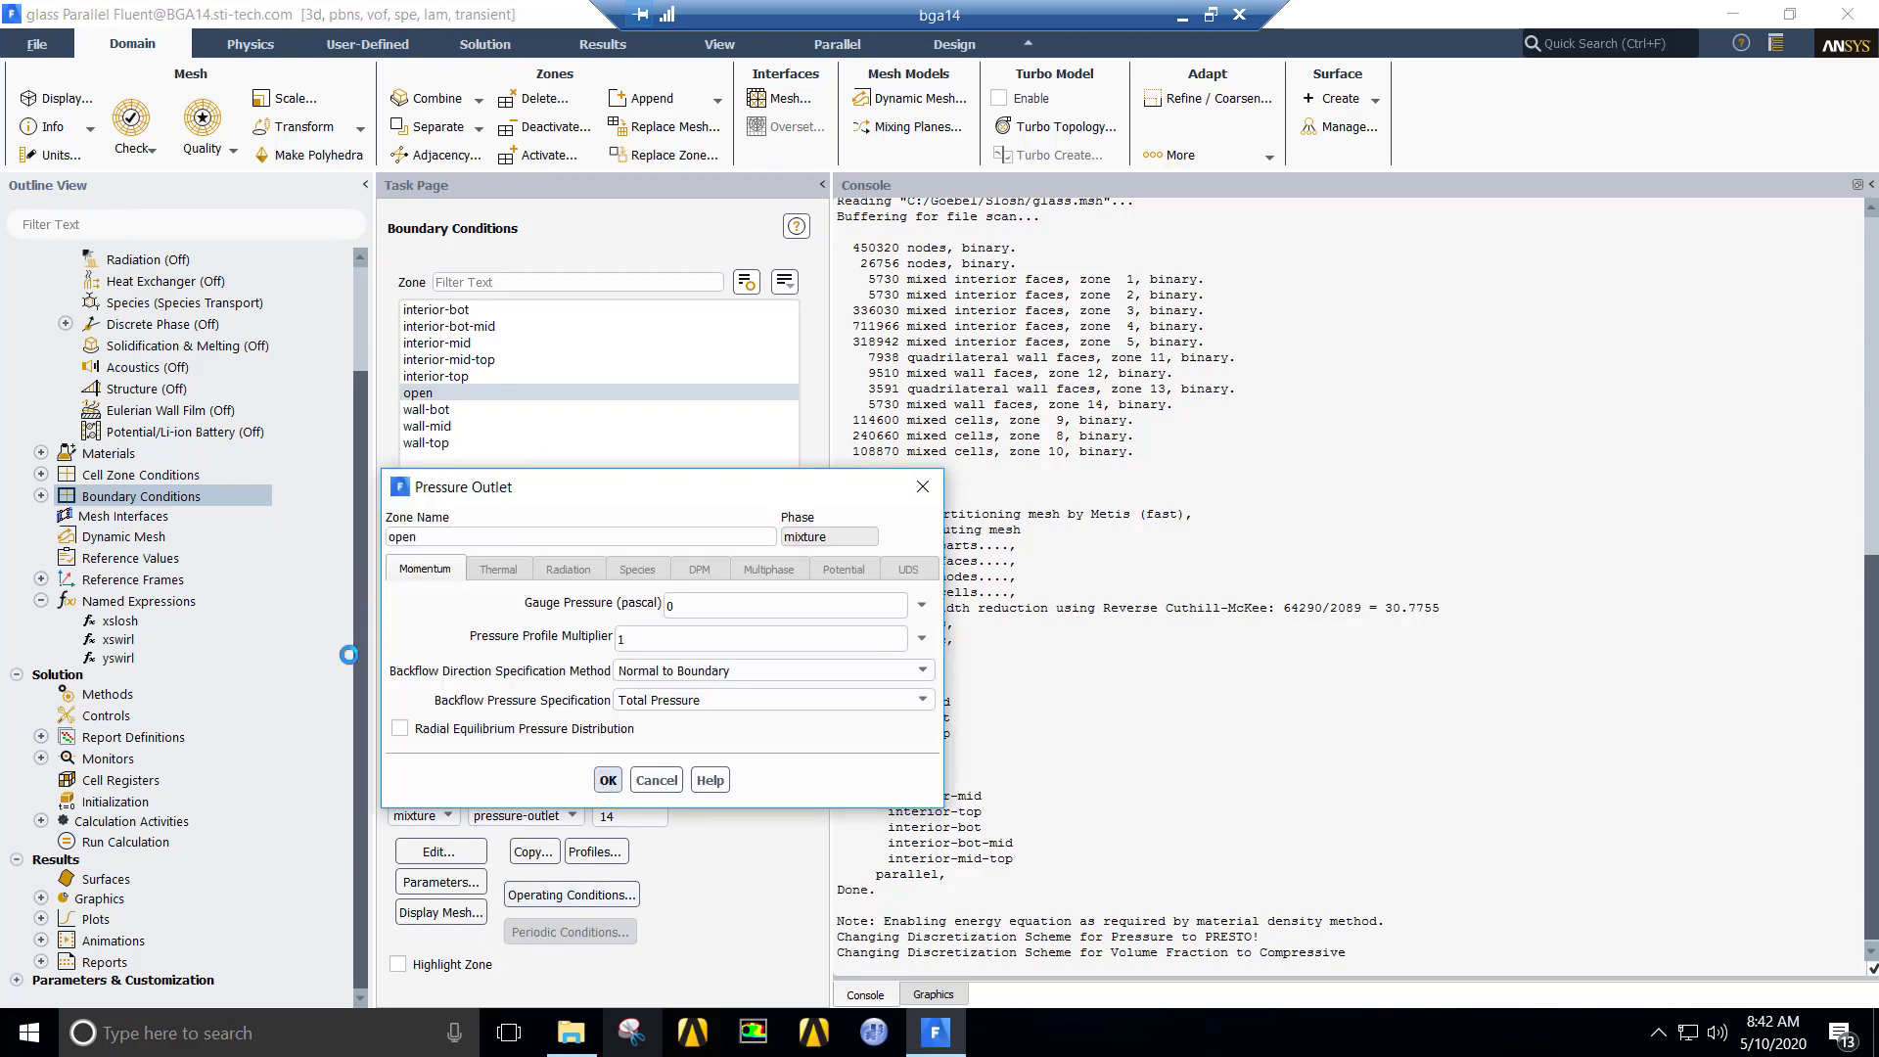
Step: Set the drink phase at the open outlet to backflow volume fraction 0 and juice mass fraction 0
click(40, 496)
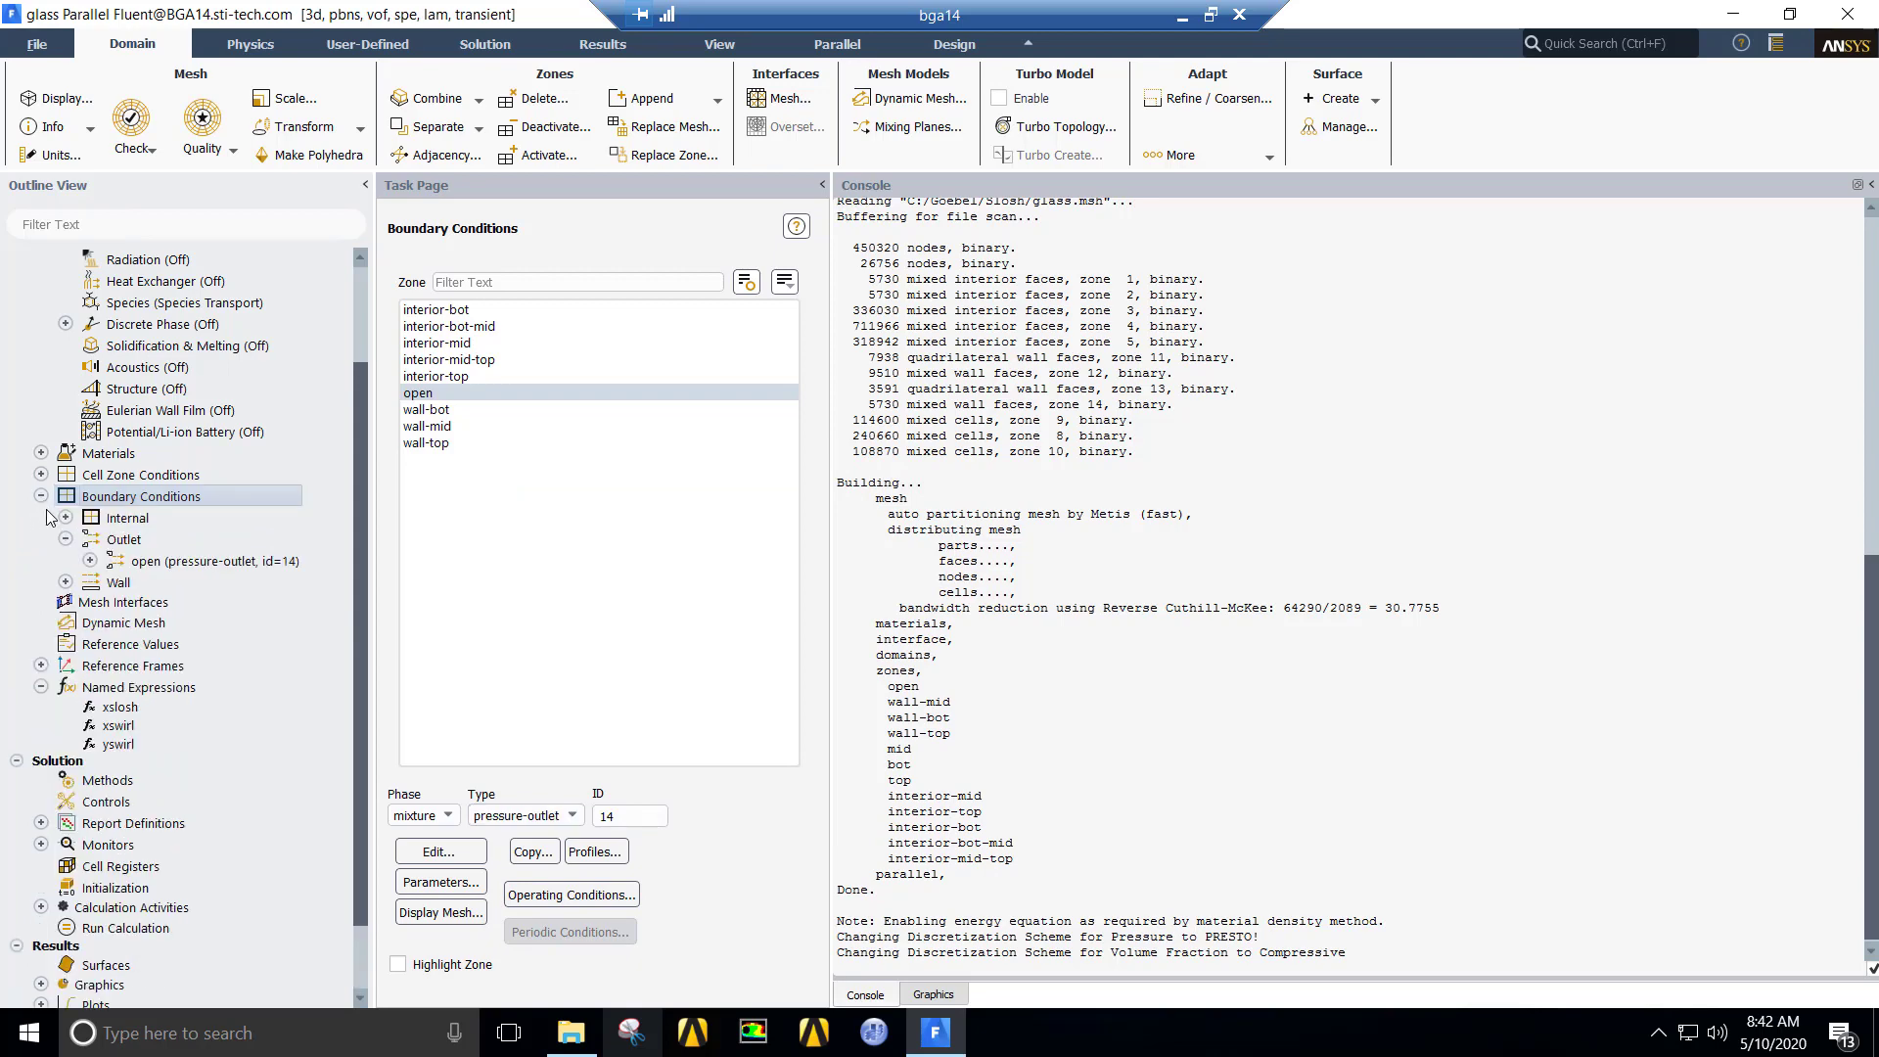
click(89, 561)
click(169, 610)
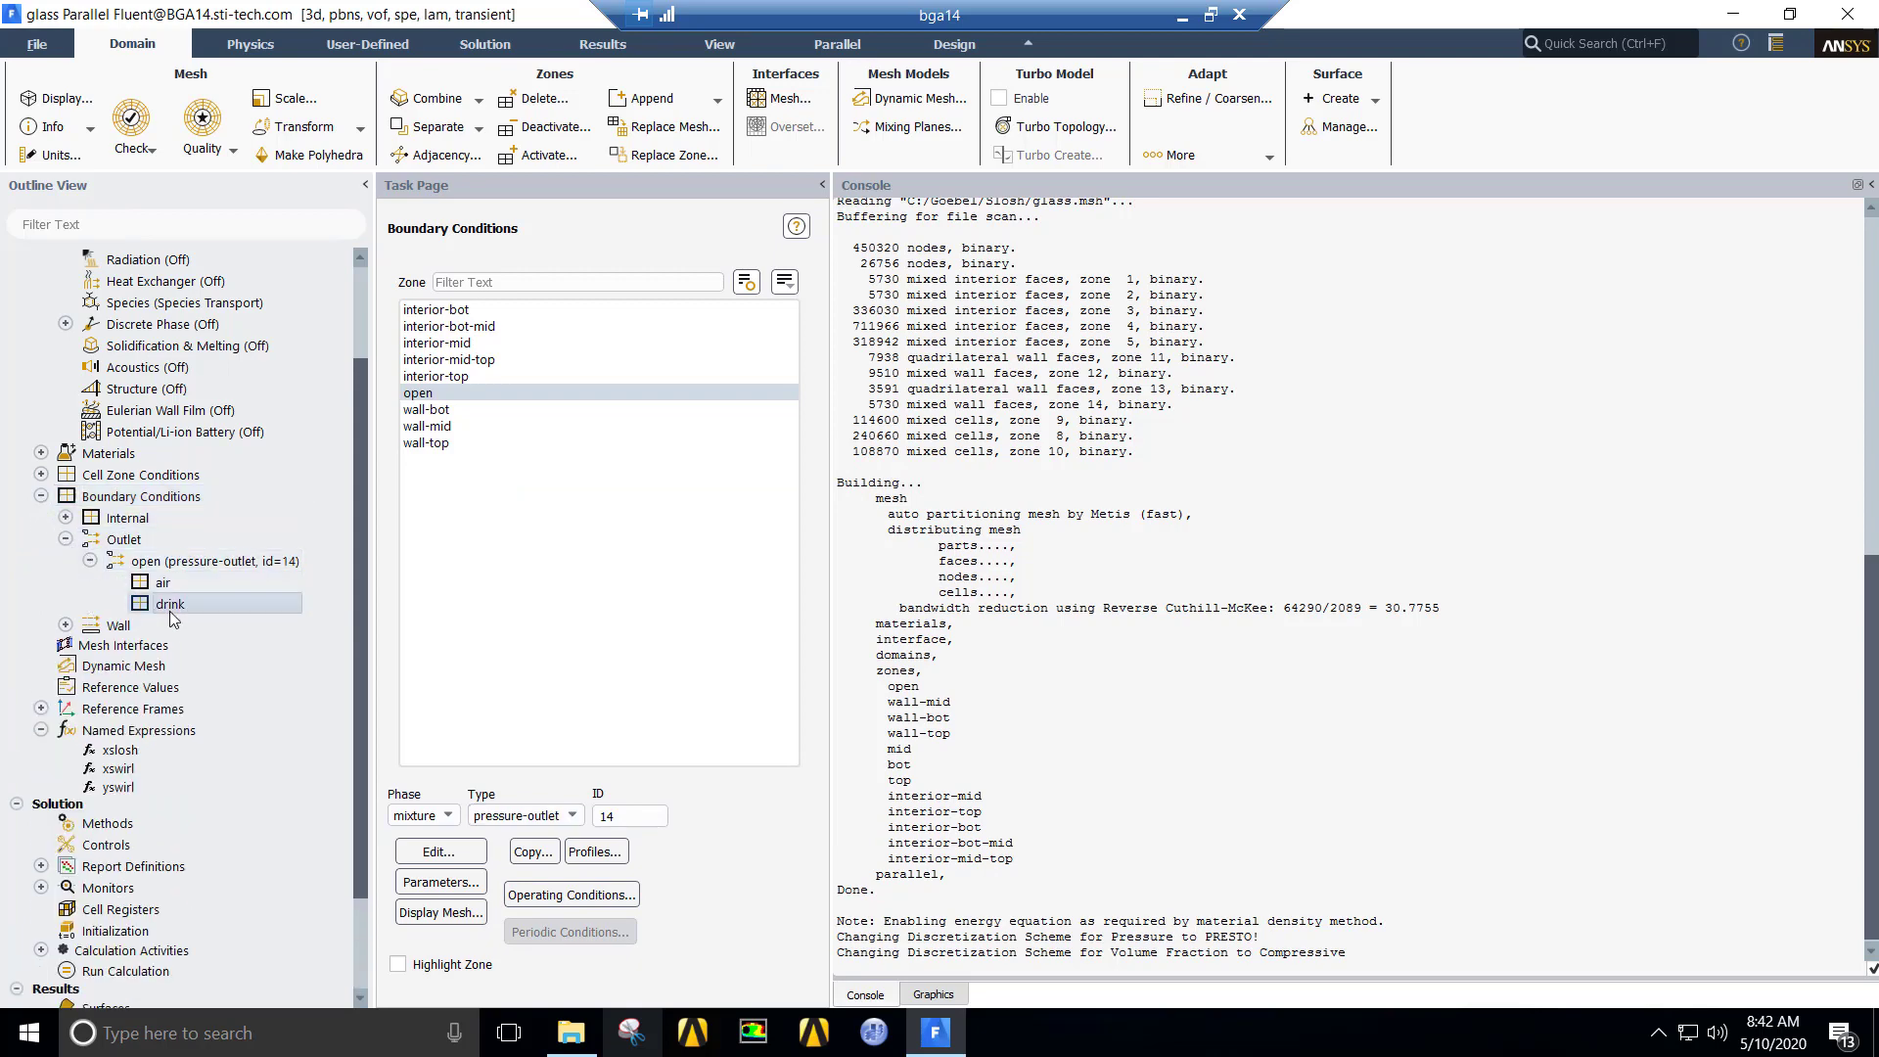
double_click(168, 611)
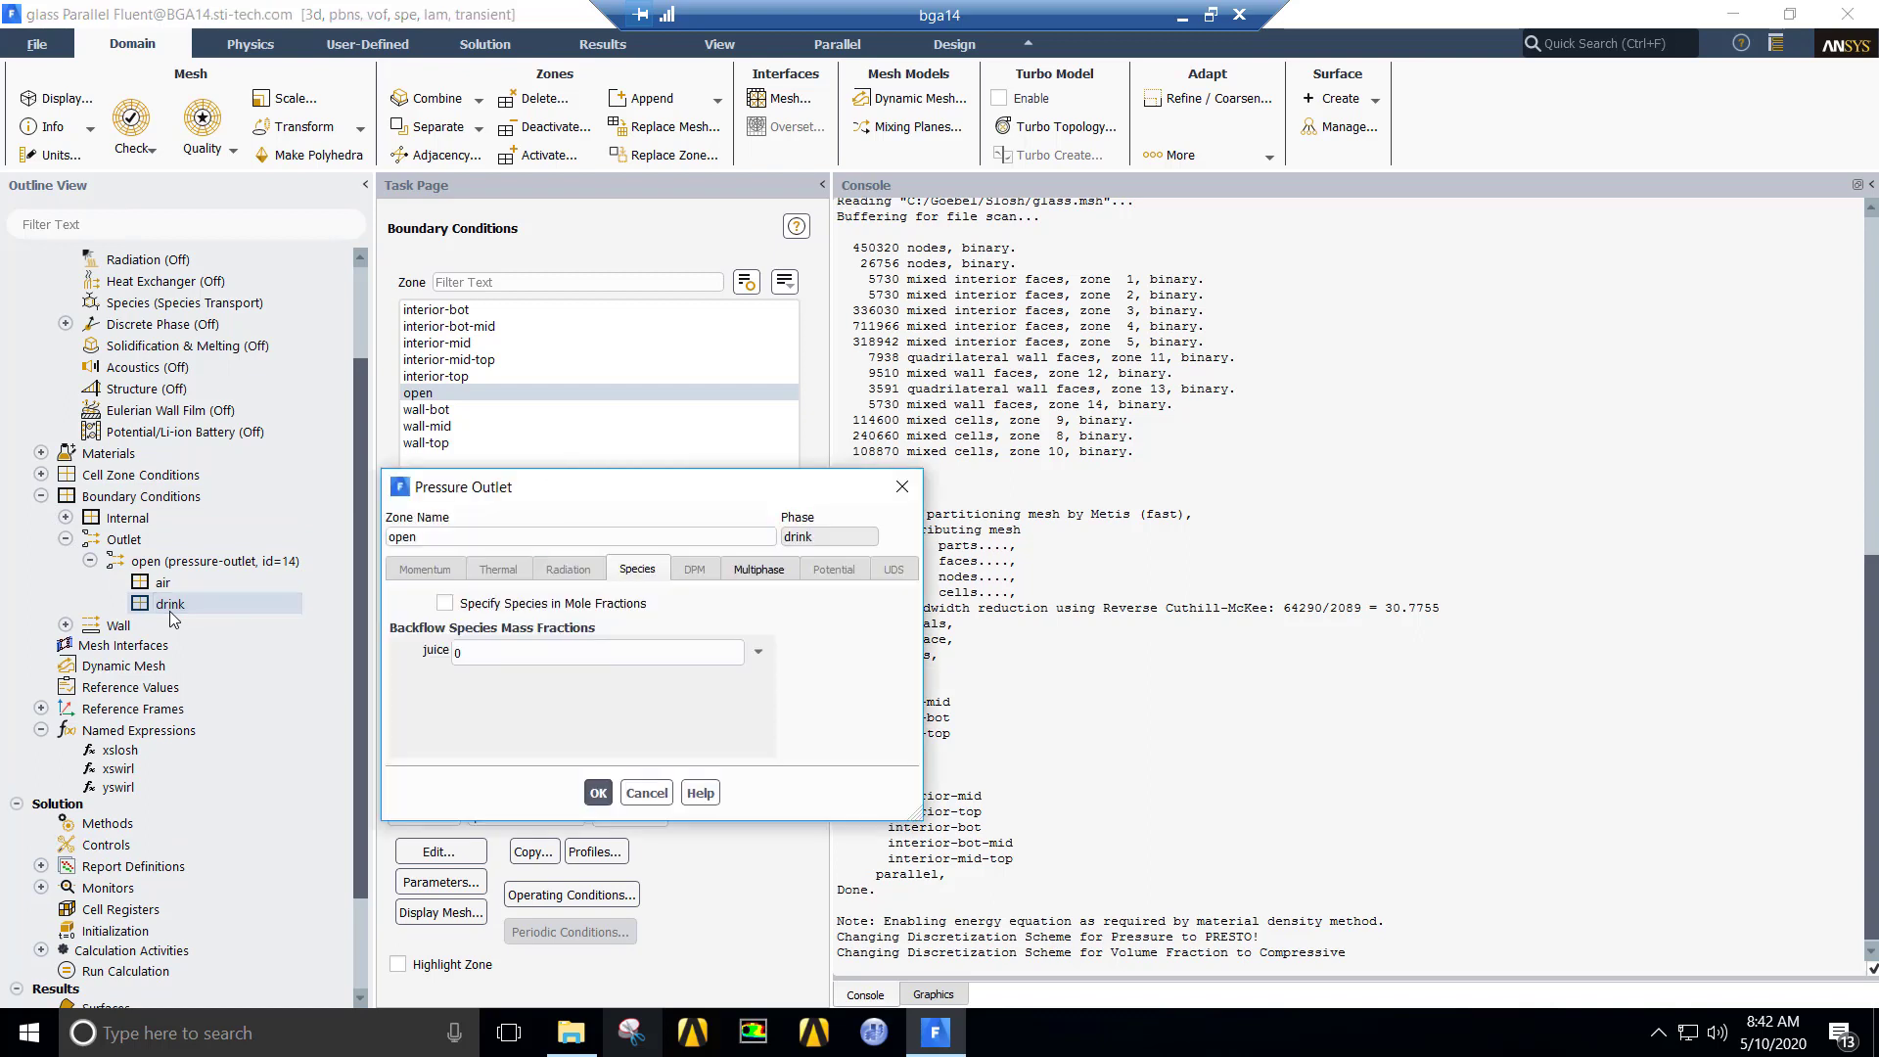
click(758, 568)
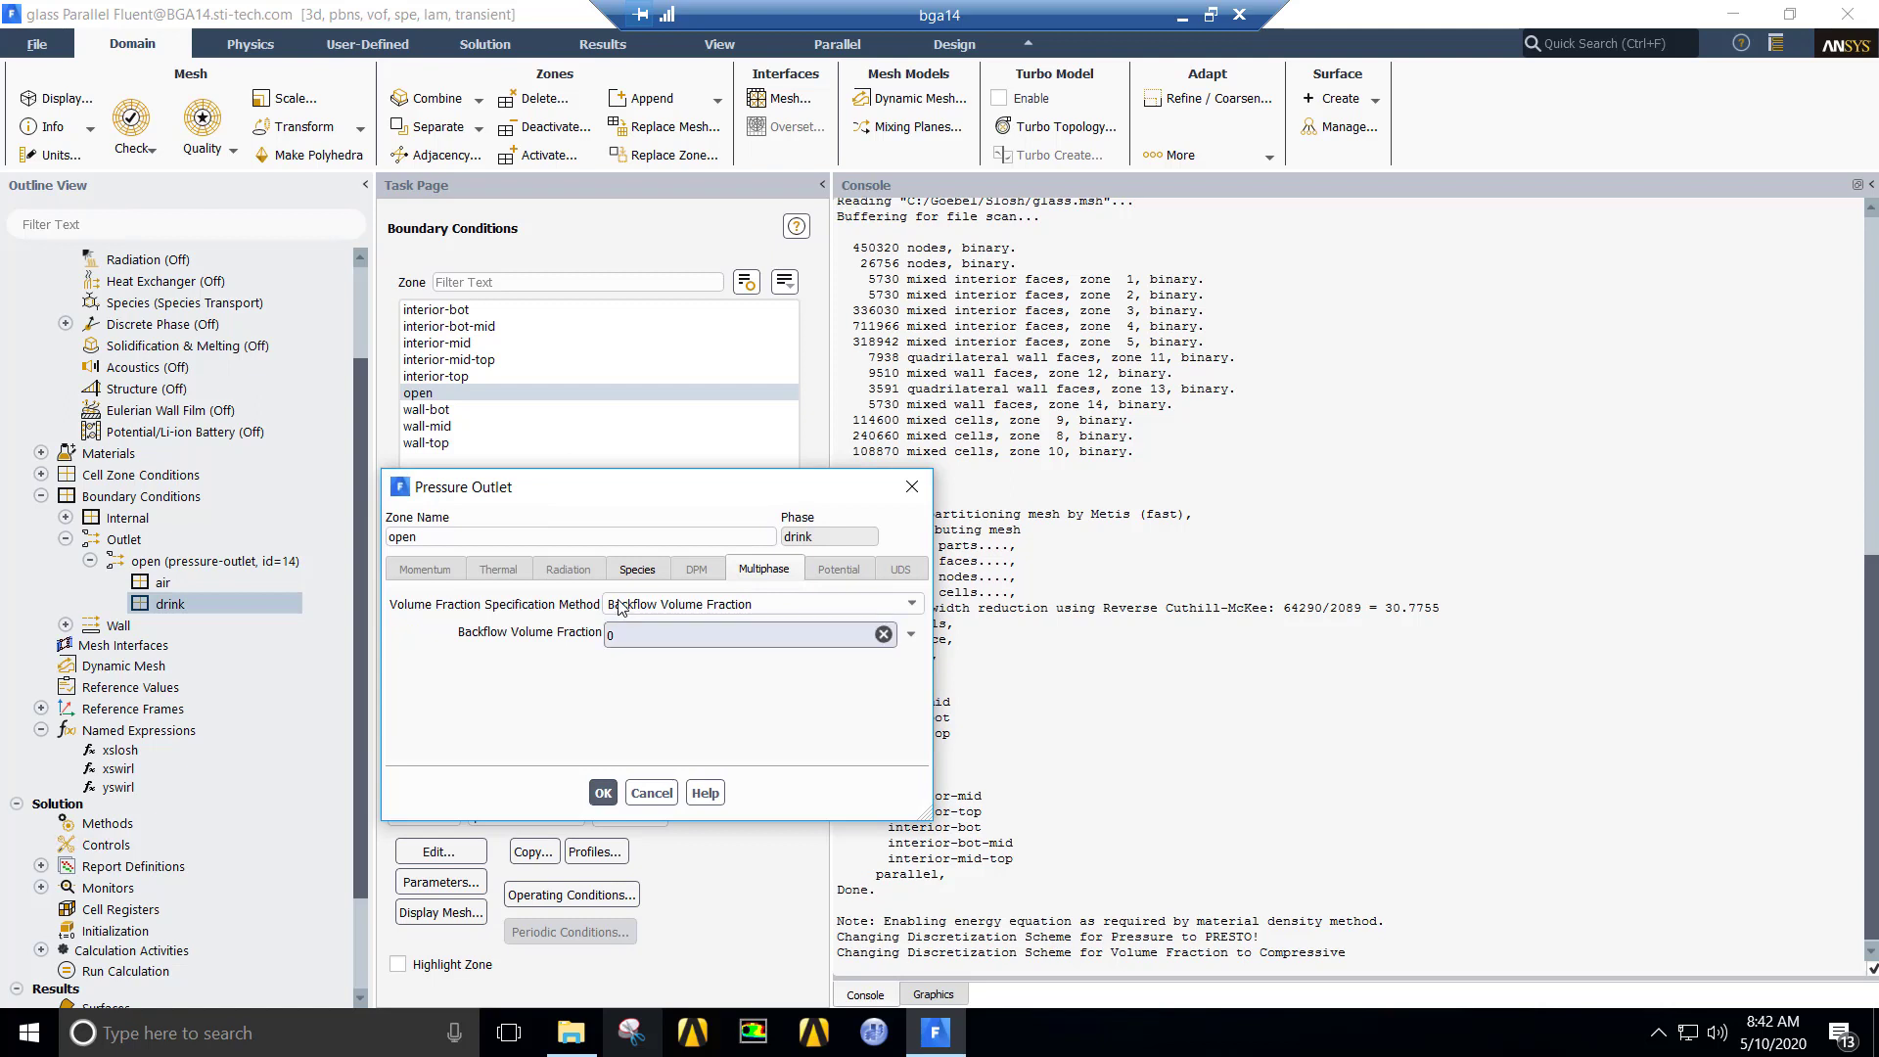
click(629, 571)
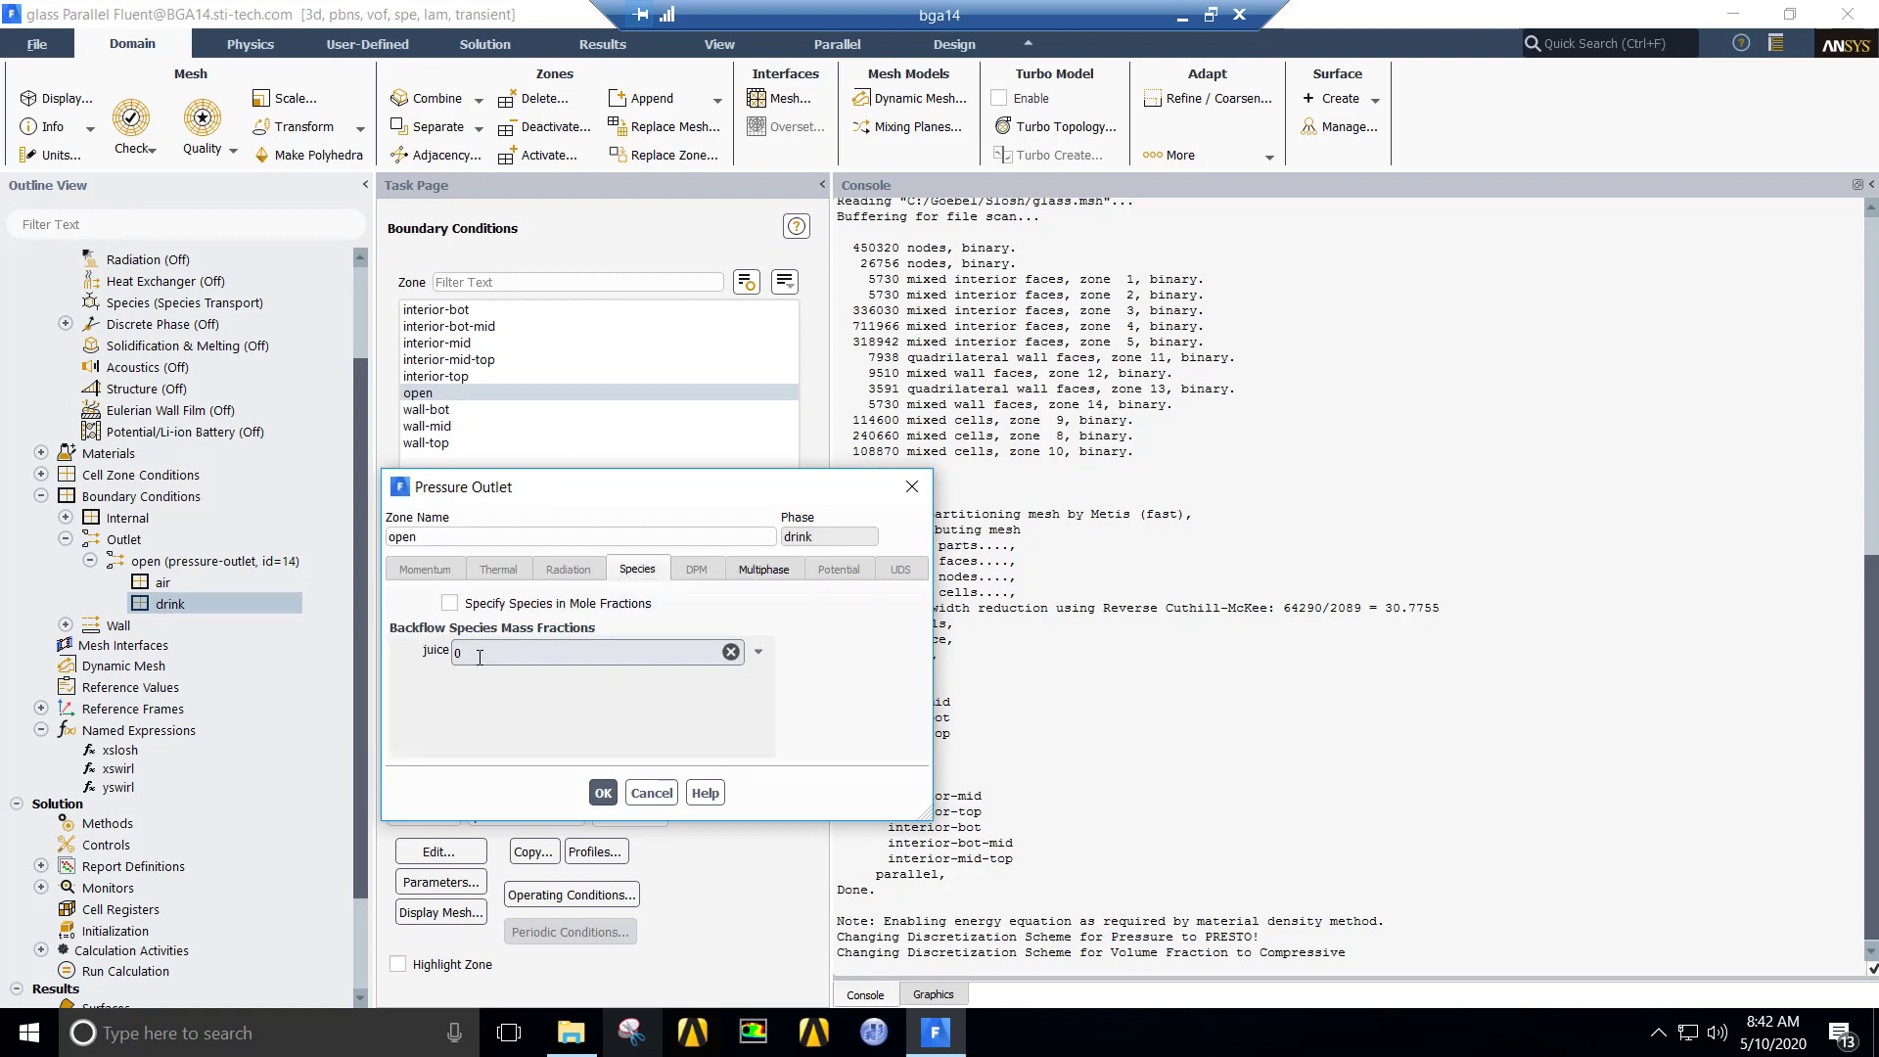
click(604, 795)
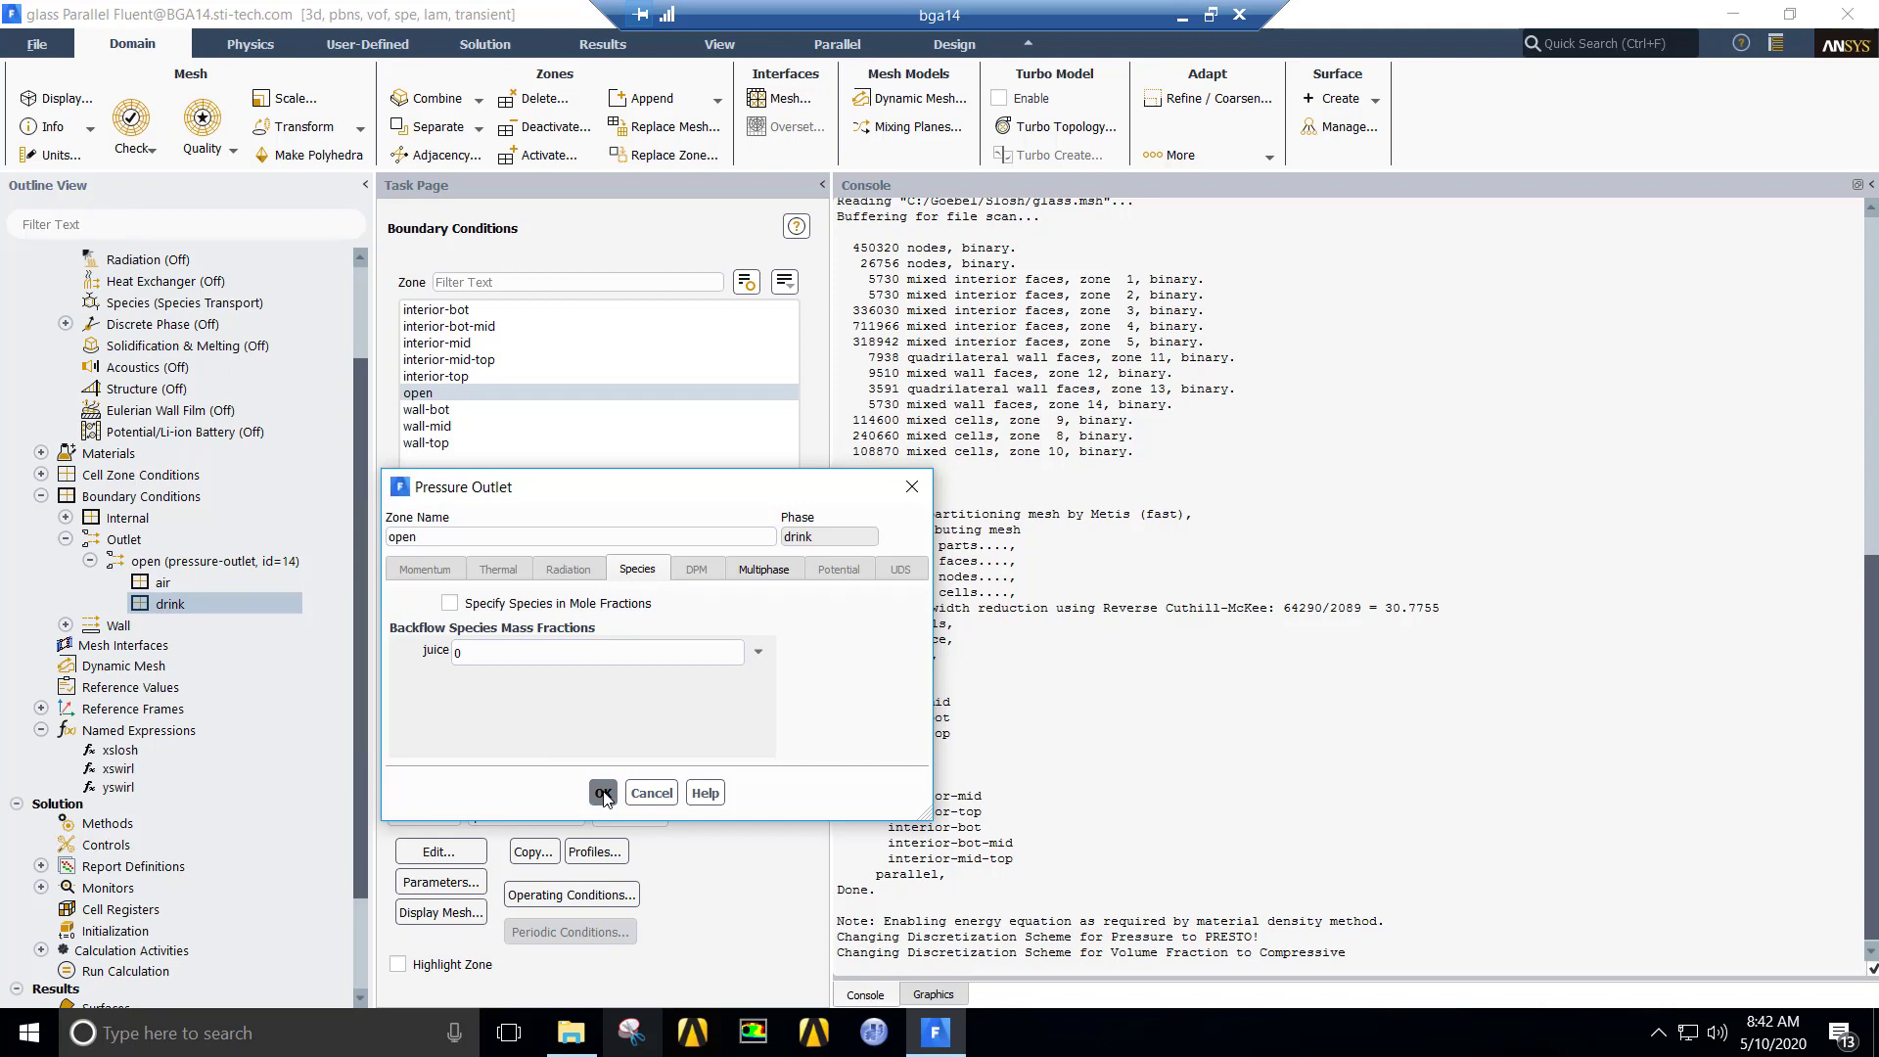
Step: Initialize the solution with the default values
click(604, 795)
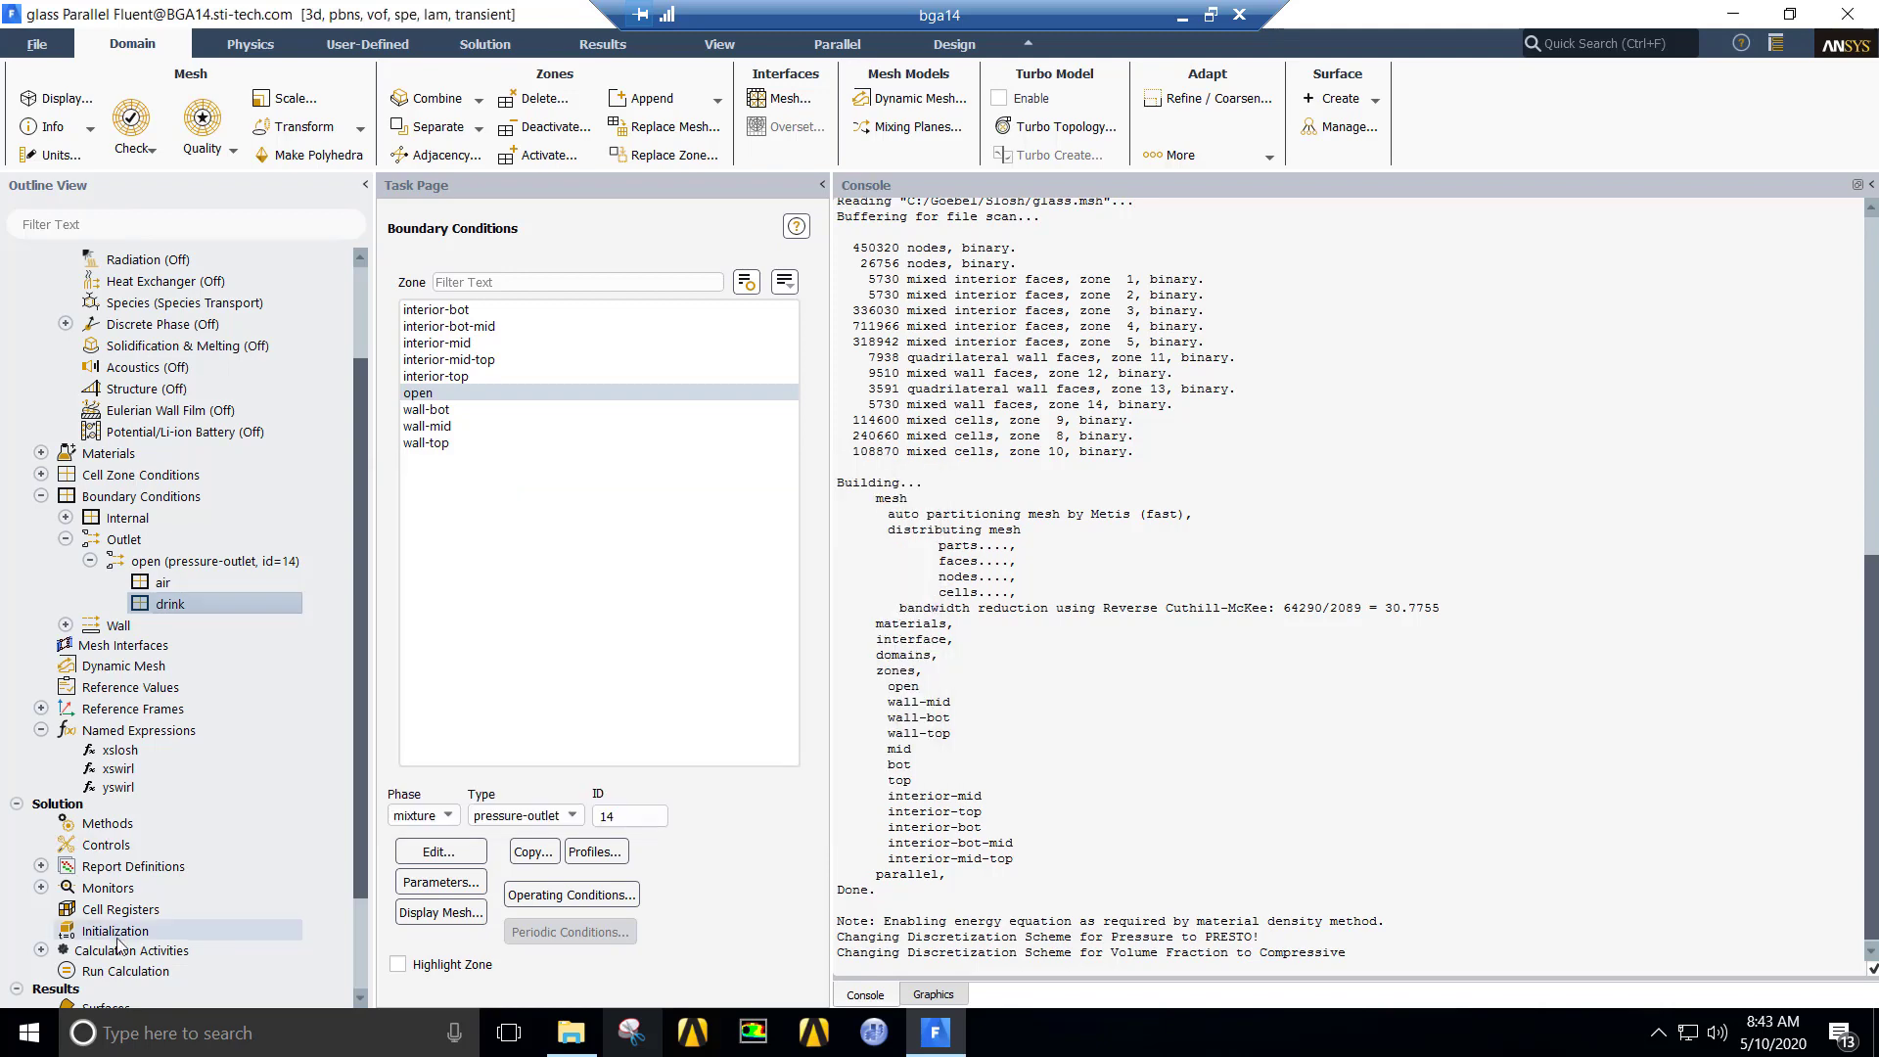
click(115, 931)
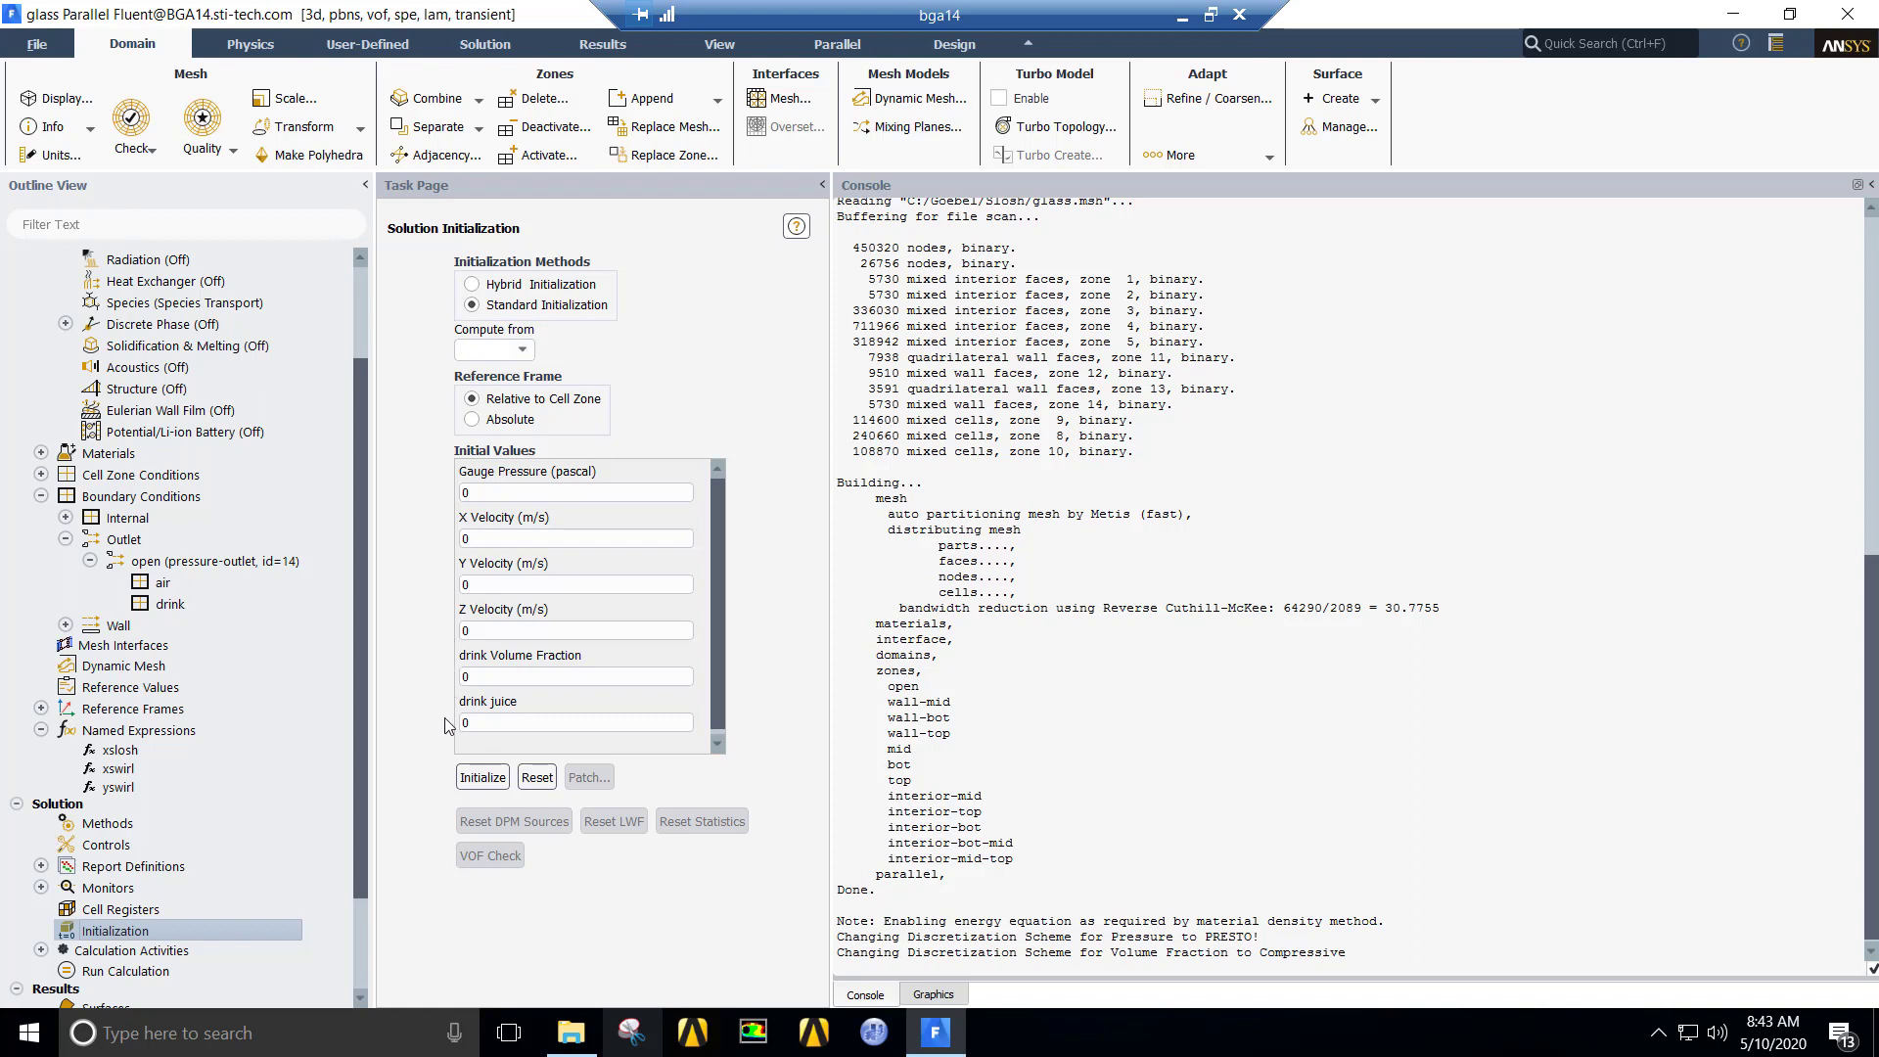
click(477, 778)
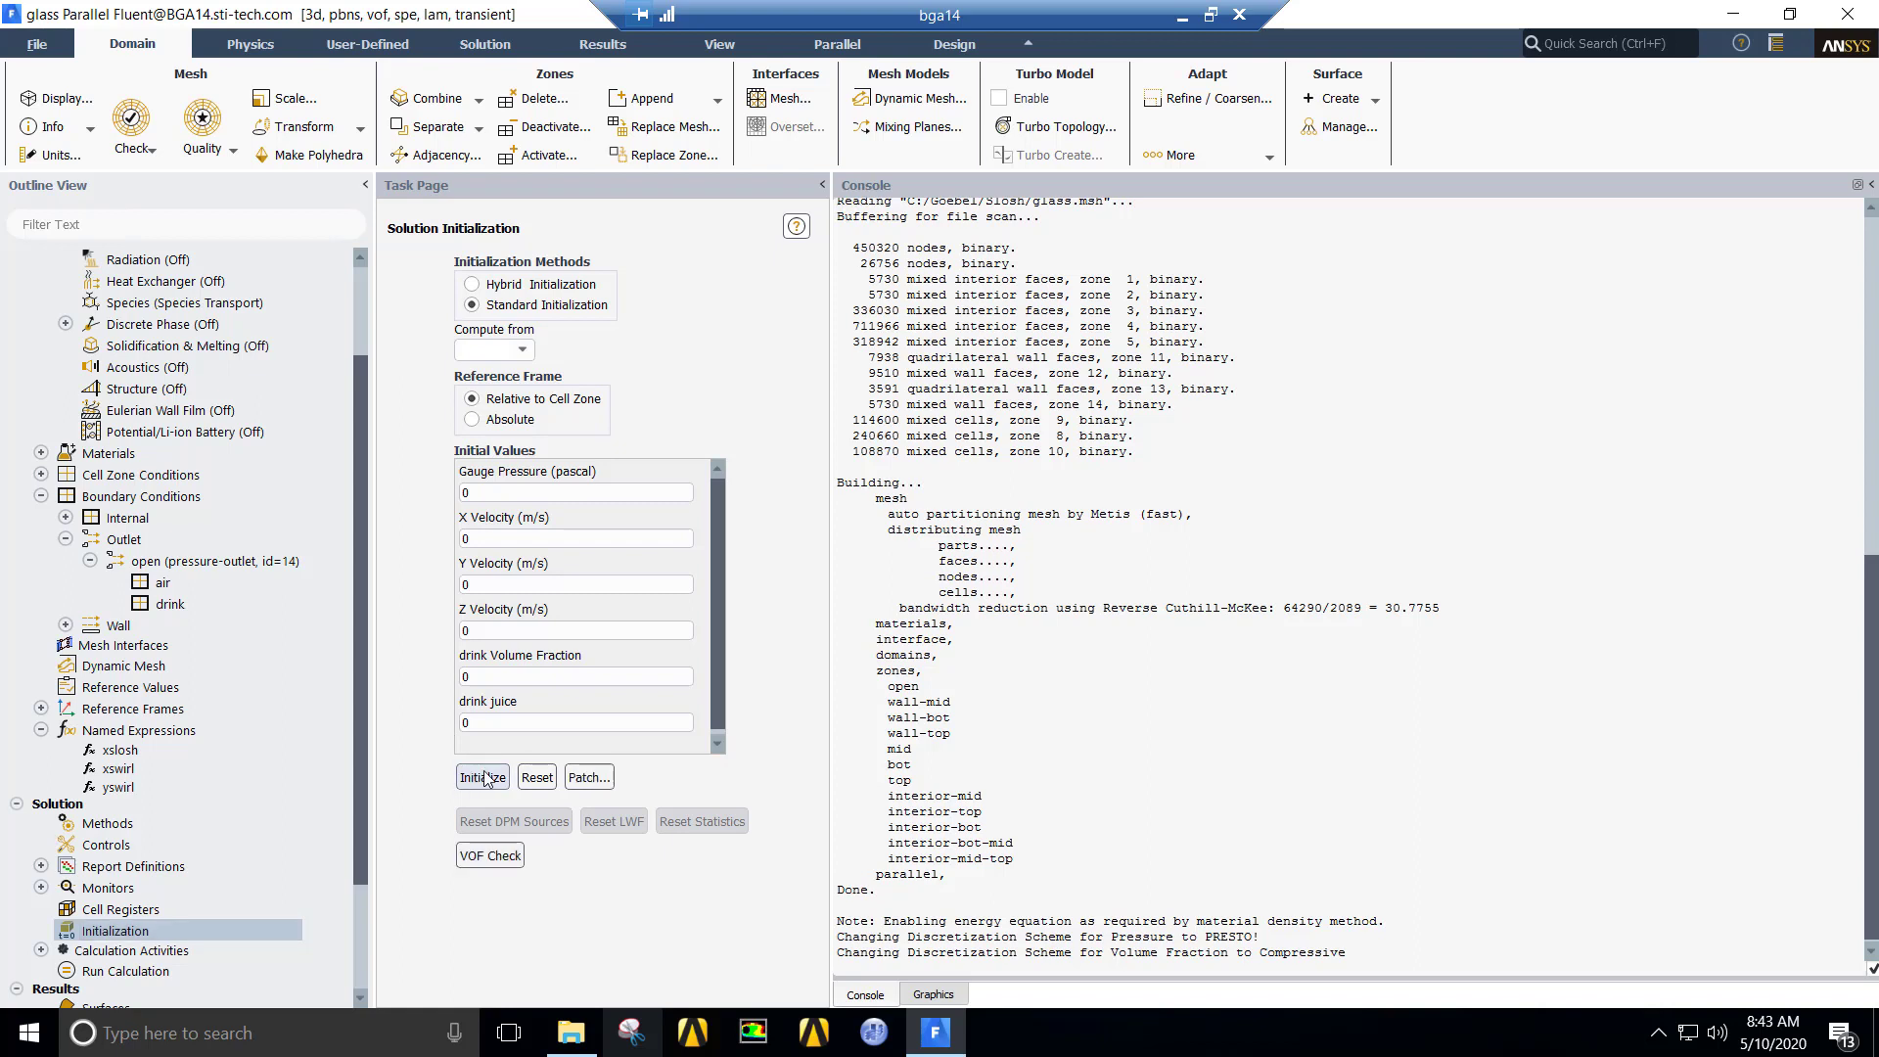
Step: Patch drink volume fraction 1 into the bot and mid zones, then juice 1 into bot
click(585, 778)
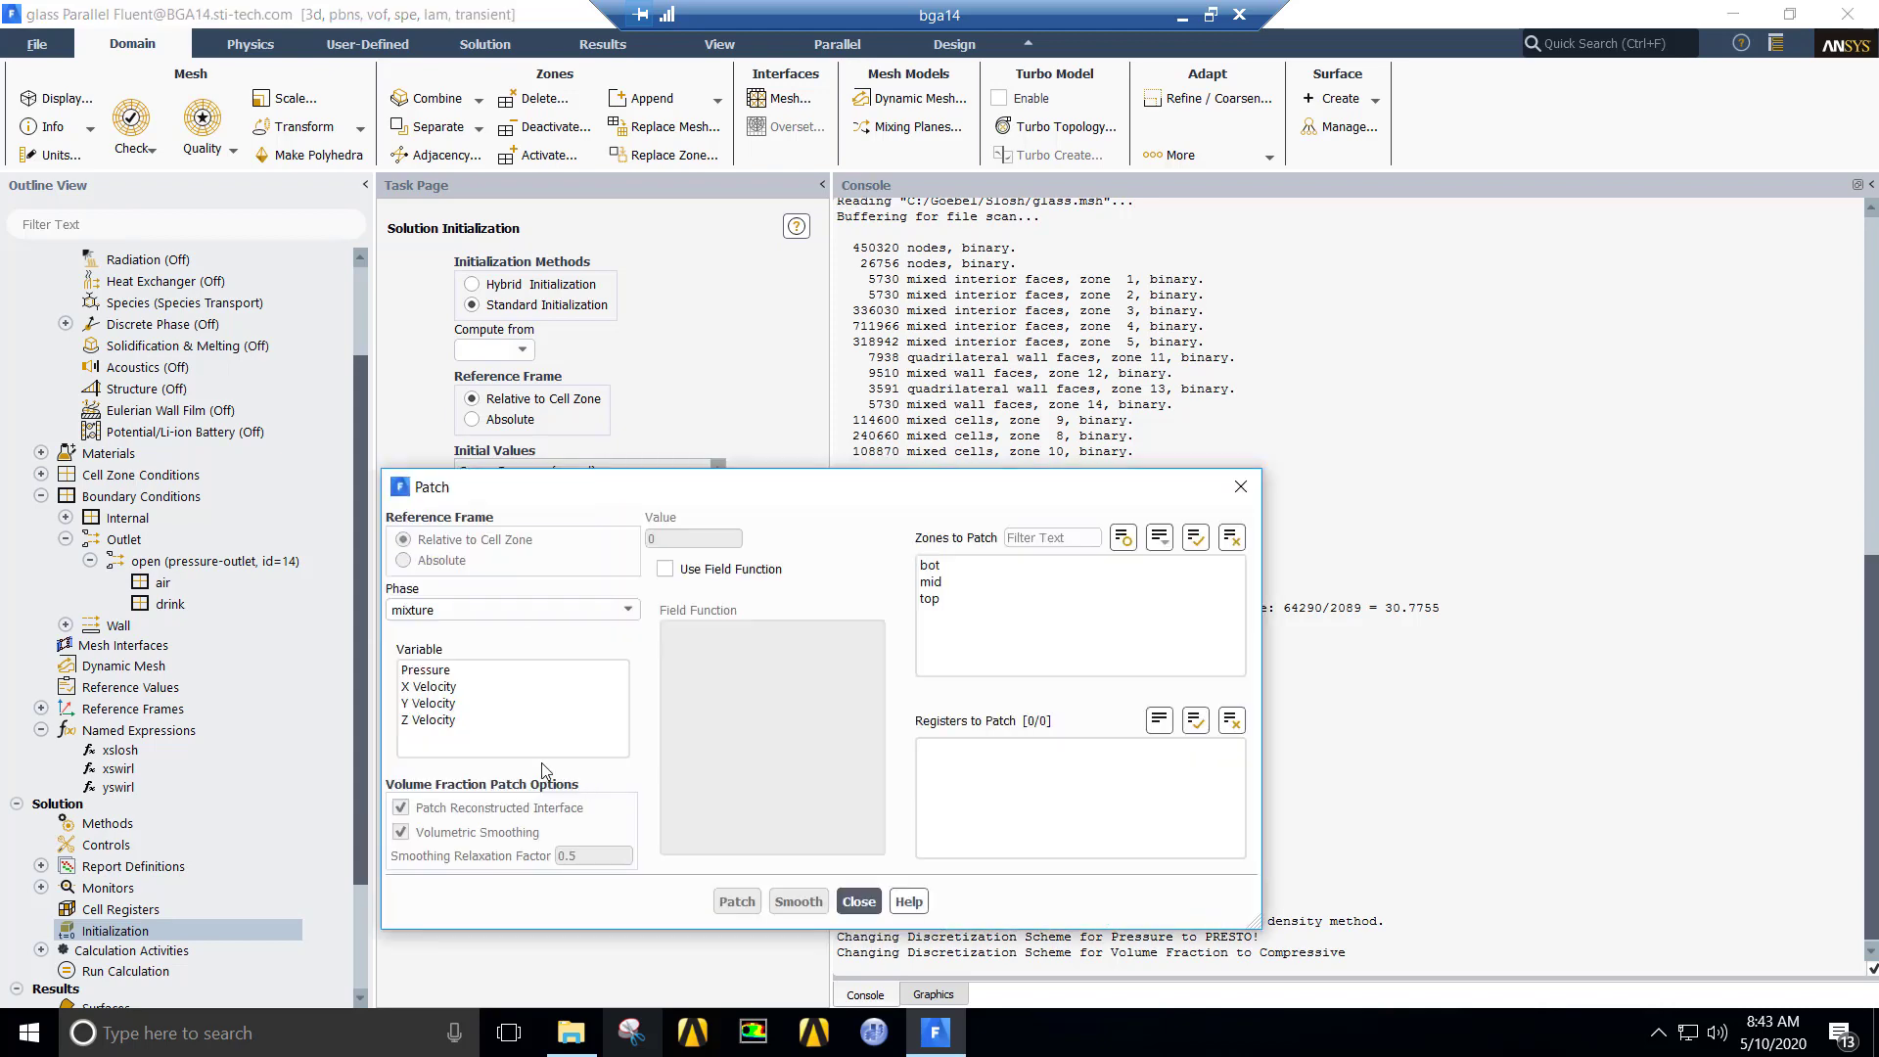
click(526, 609)
click(502, 646)
click(488, 686)
double_click(659, 539)
text(1)
click(930, 581)
click(930, 565)
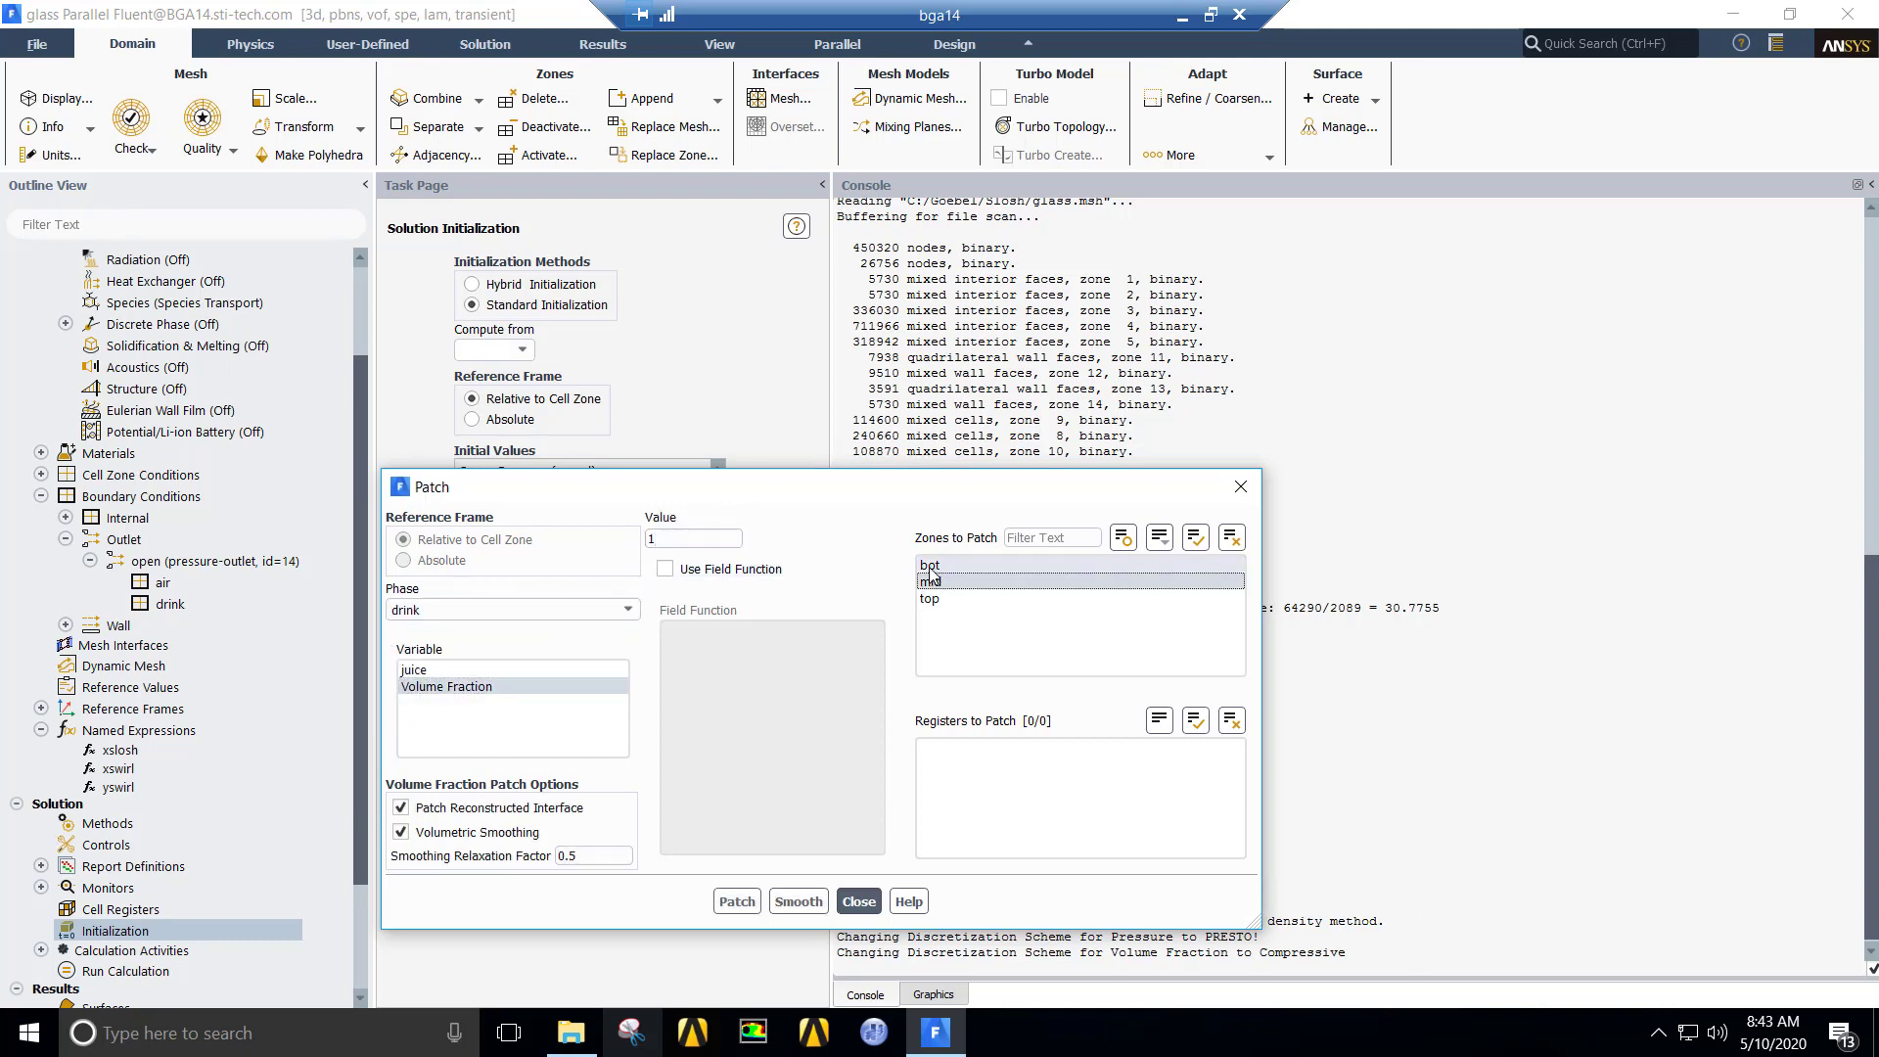
click(737, 901)
click(460, 670)
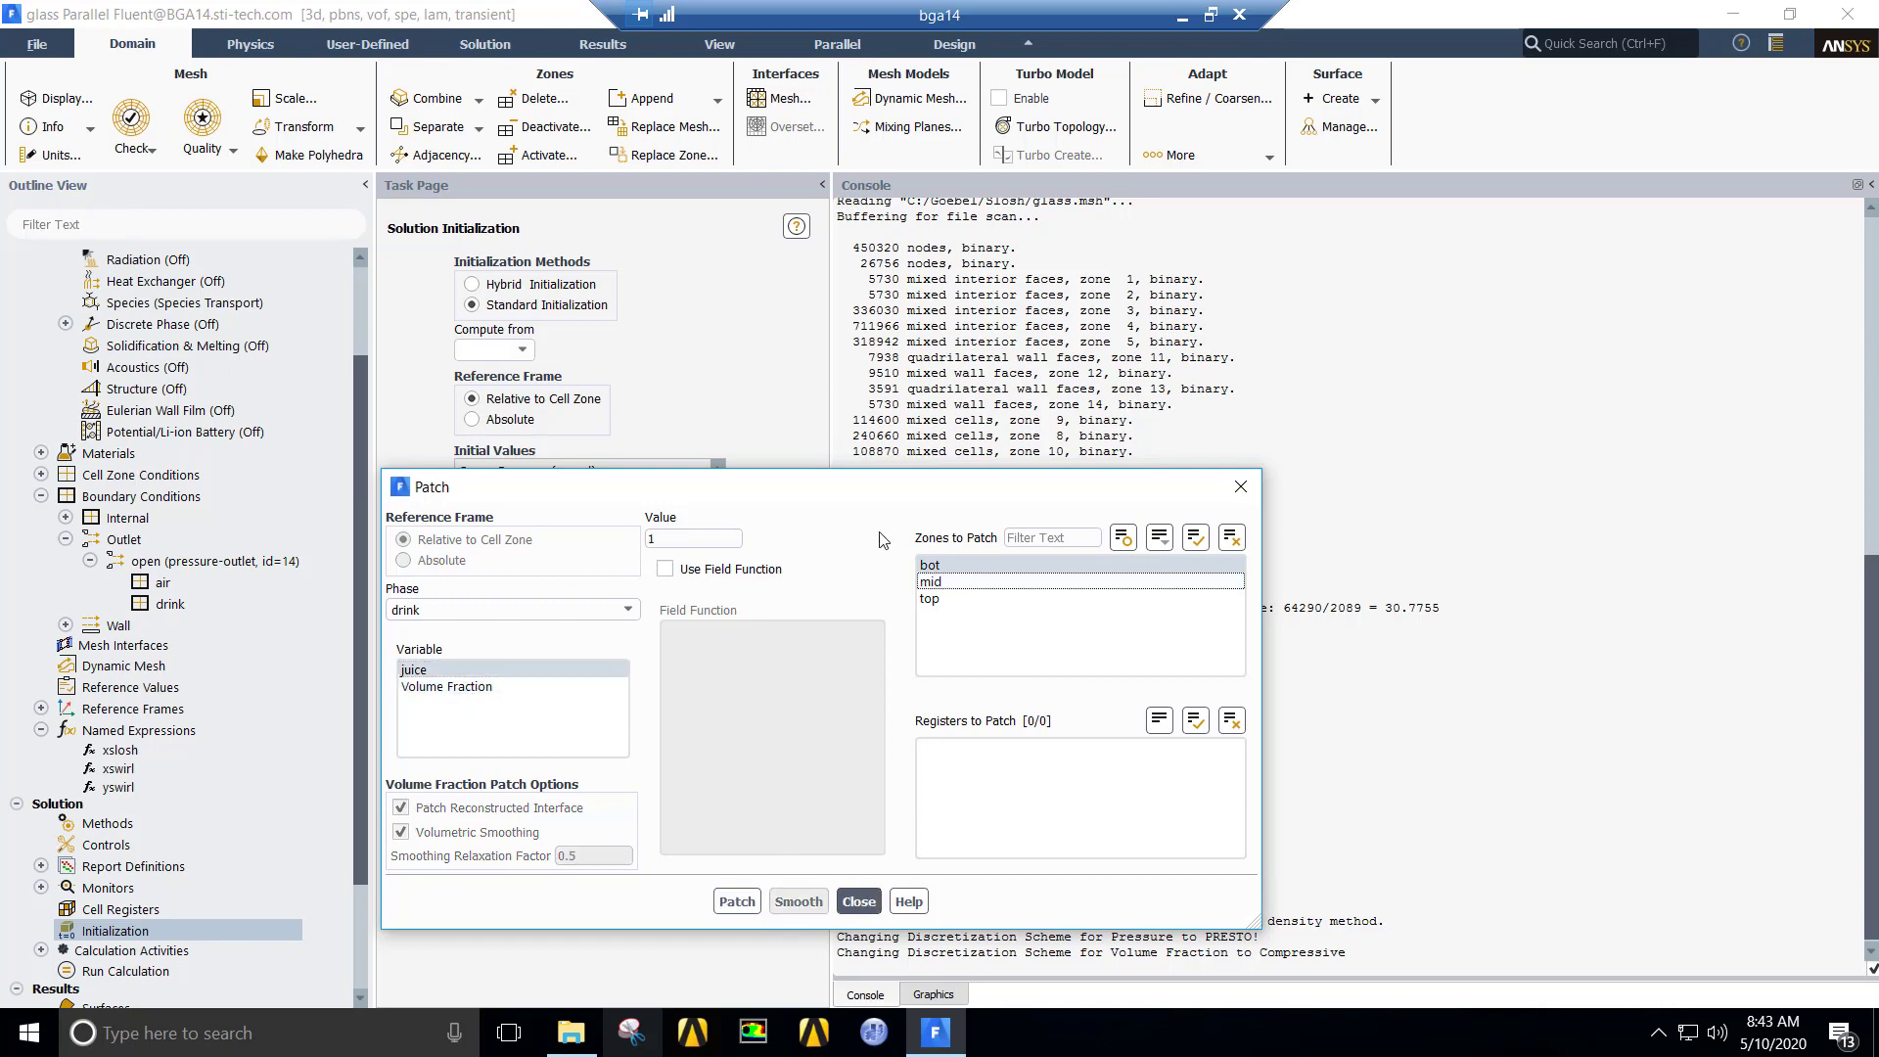
click(727, 902)
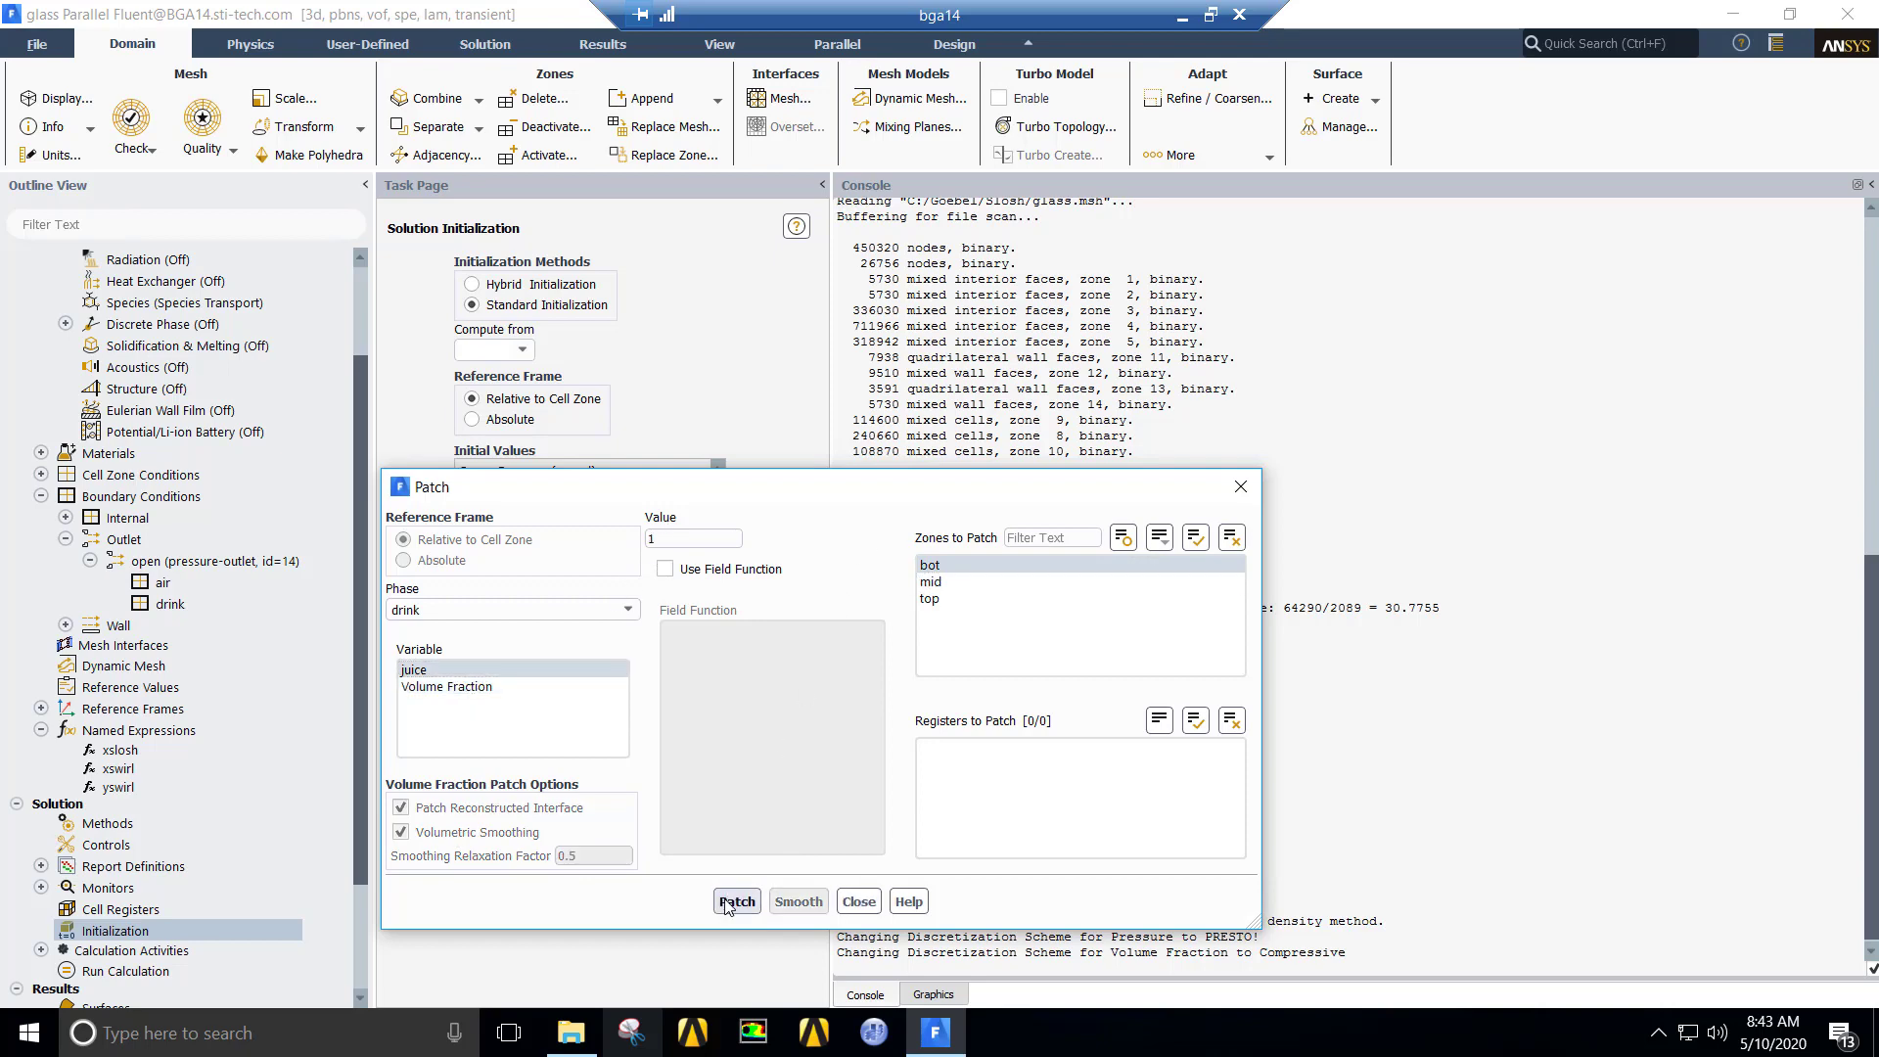
Step: Create a ZX-plane surface named 'center' at Y = -5.215e-08 m
click(859, 902)
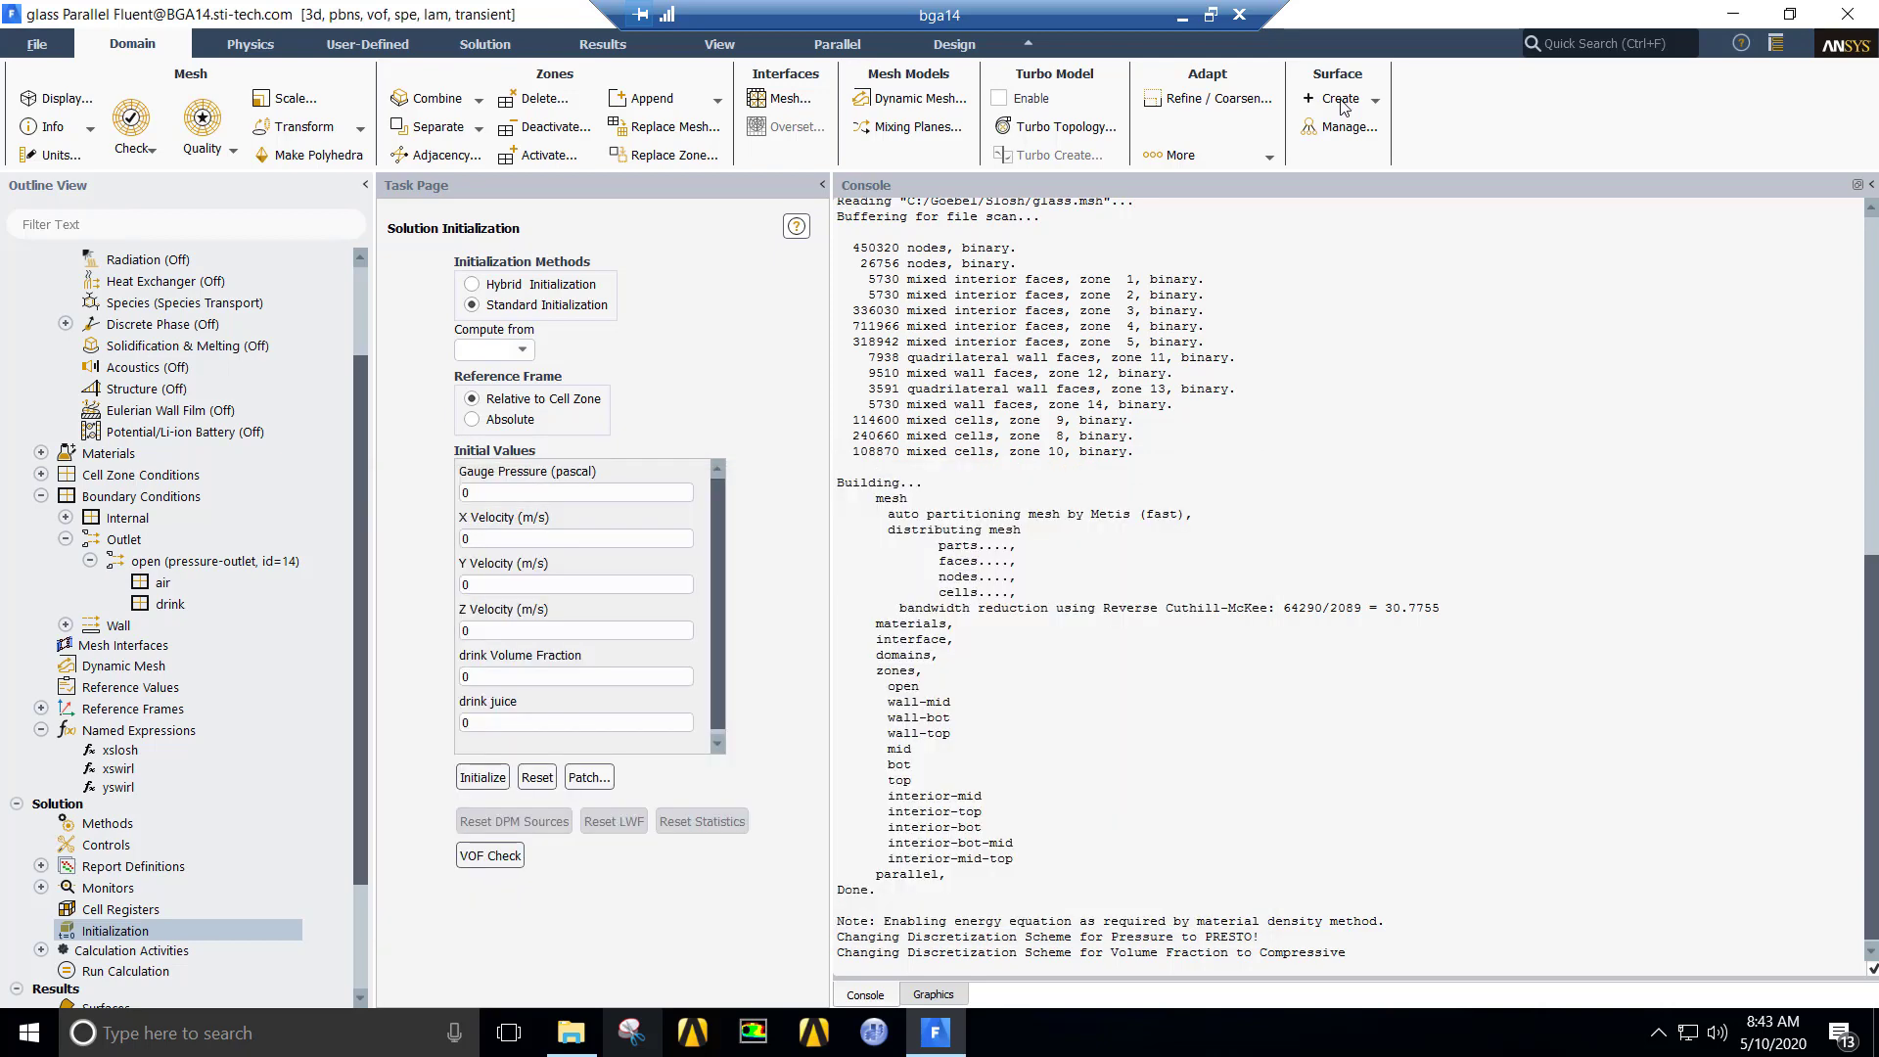
click(1341, 99)
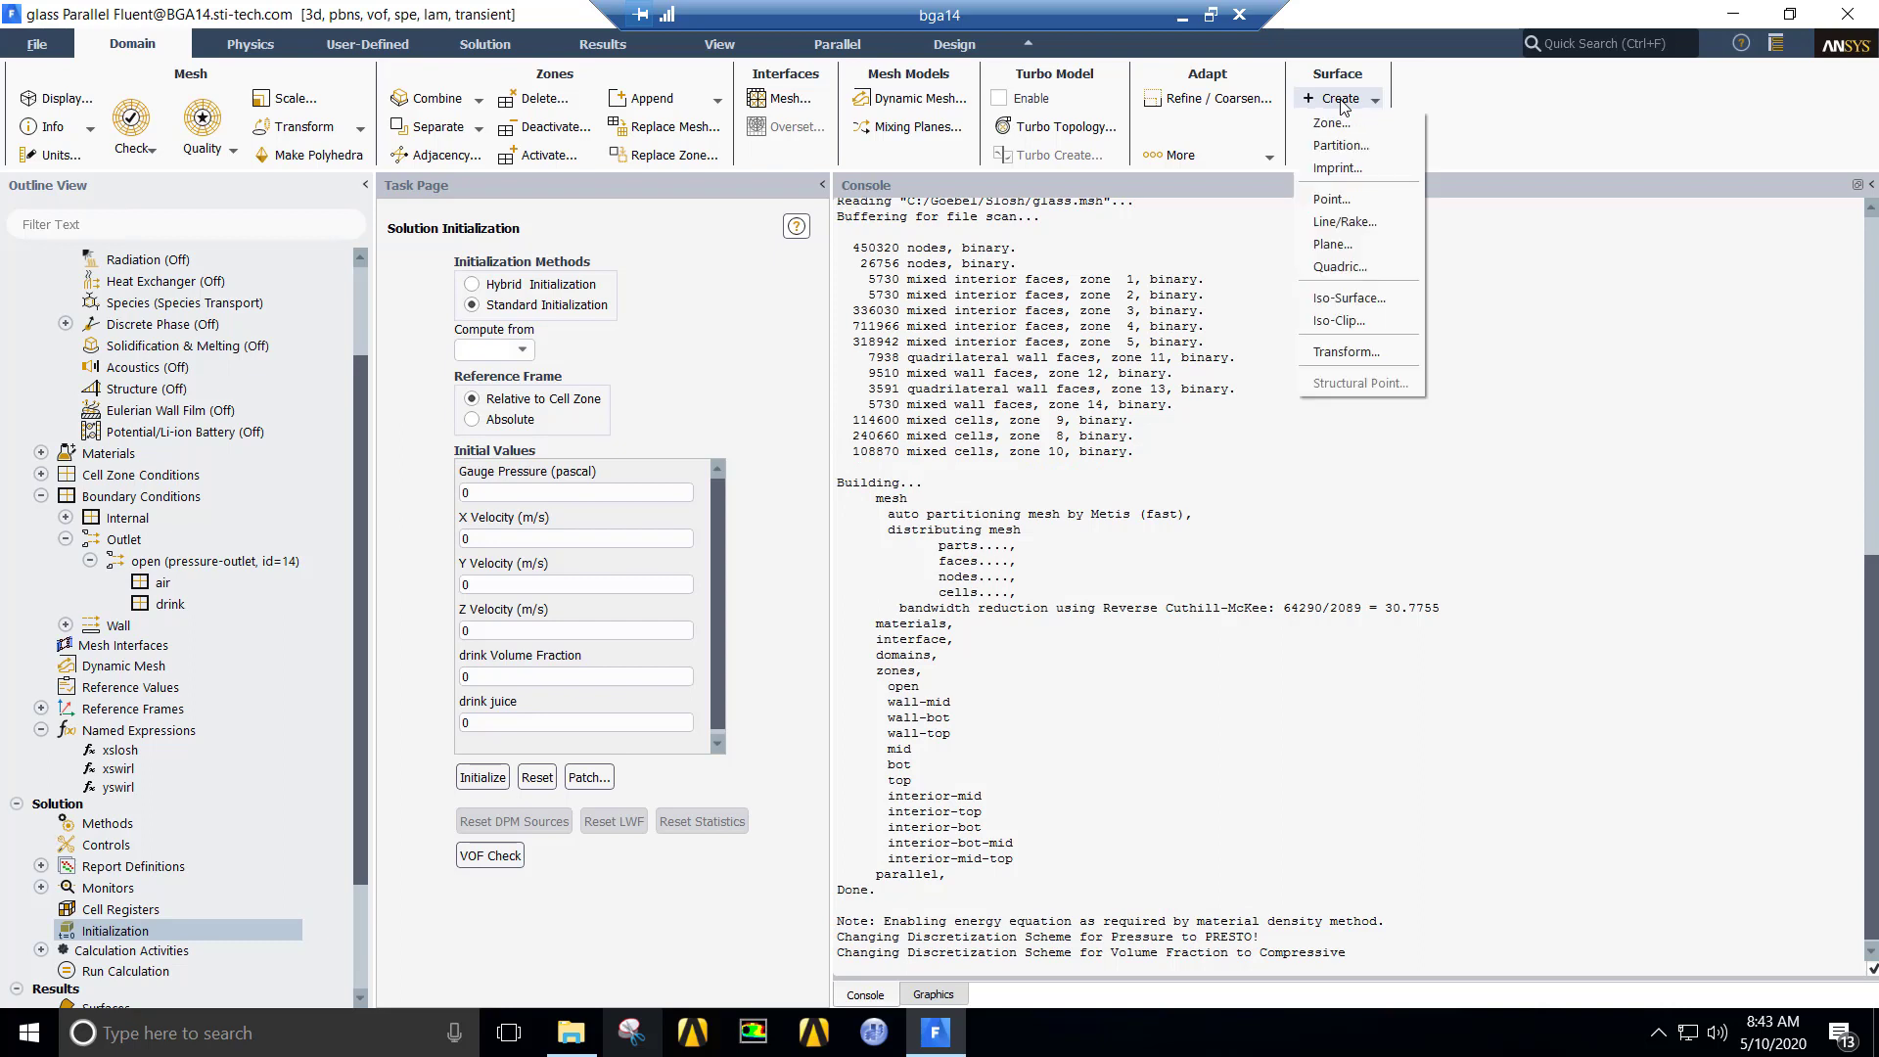
click(1336, 245)
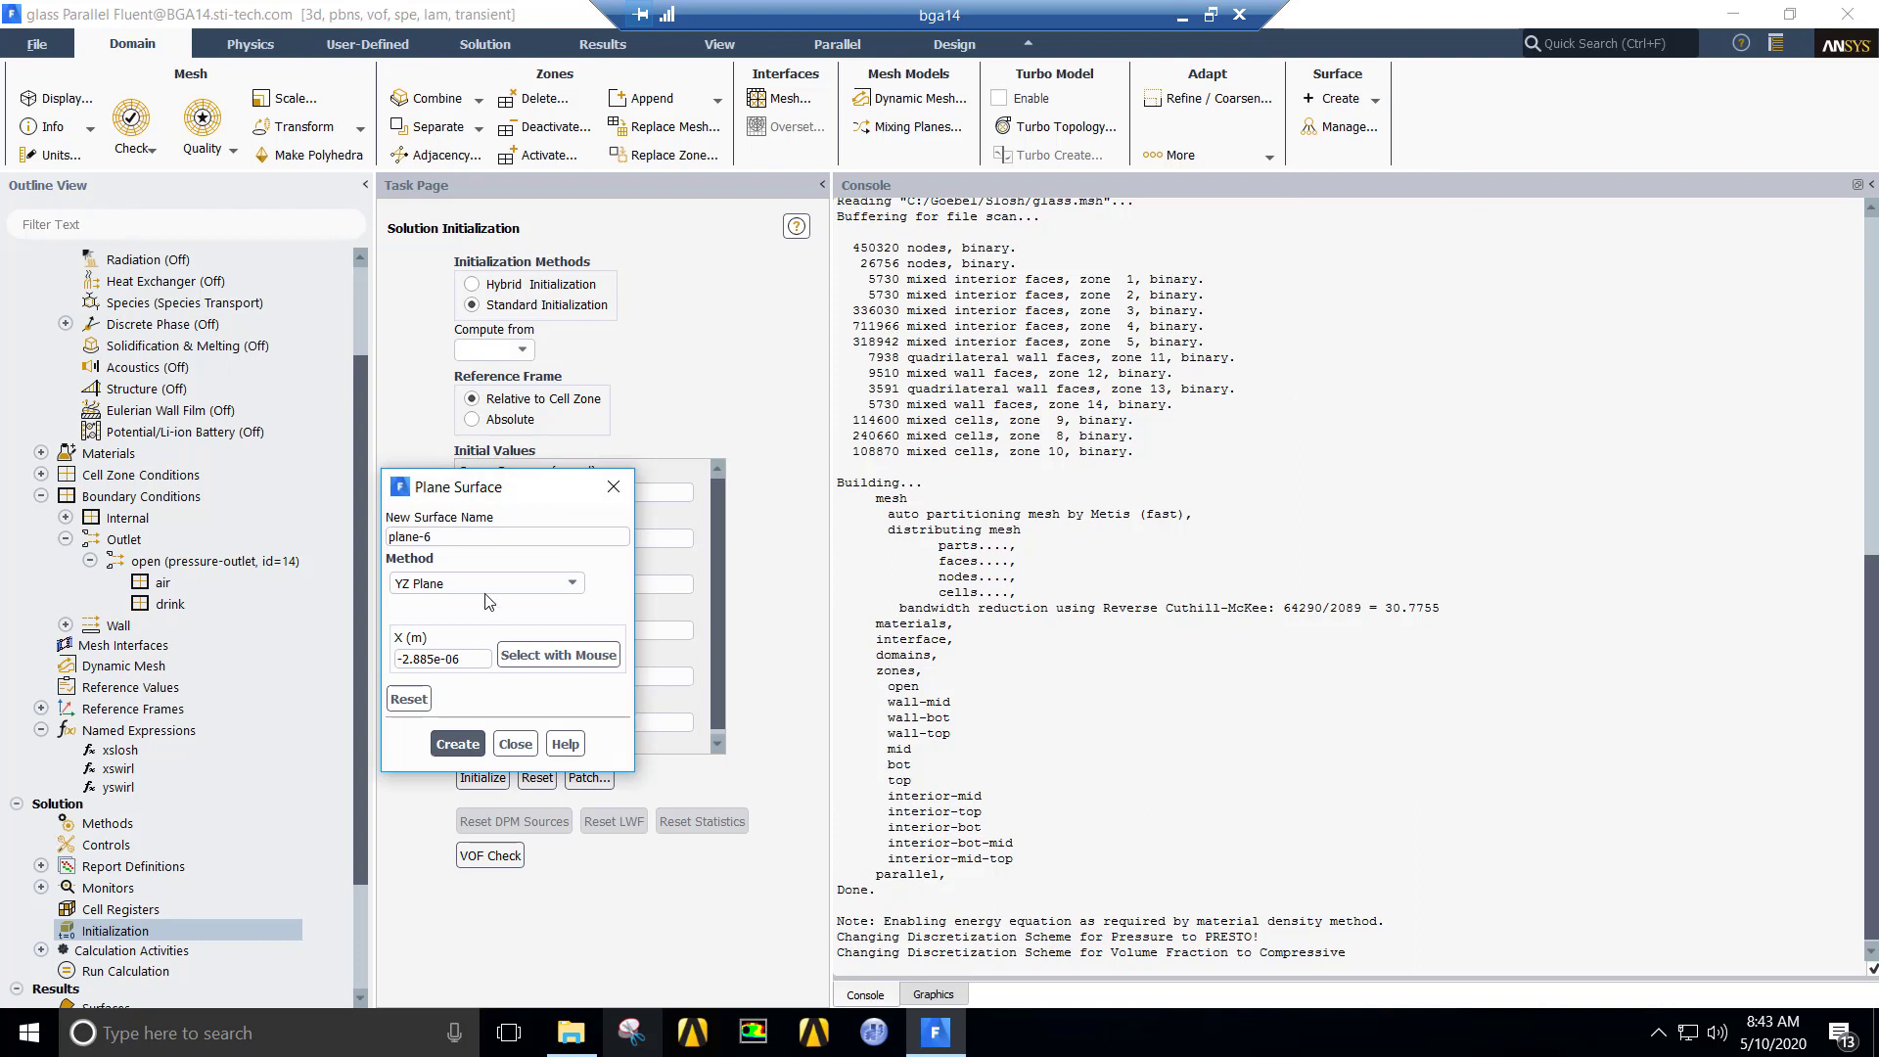
drag(442, 538, 338, 532)
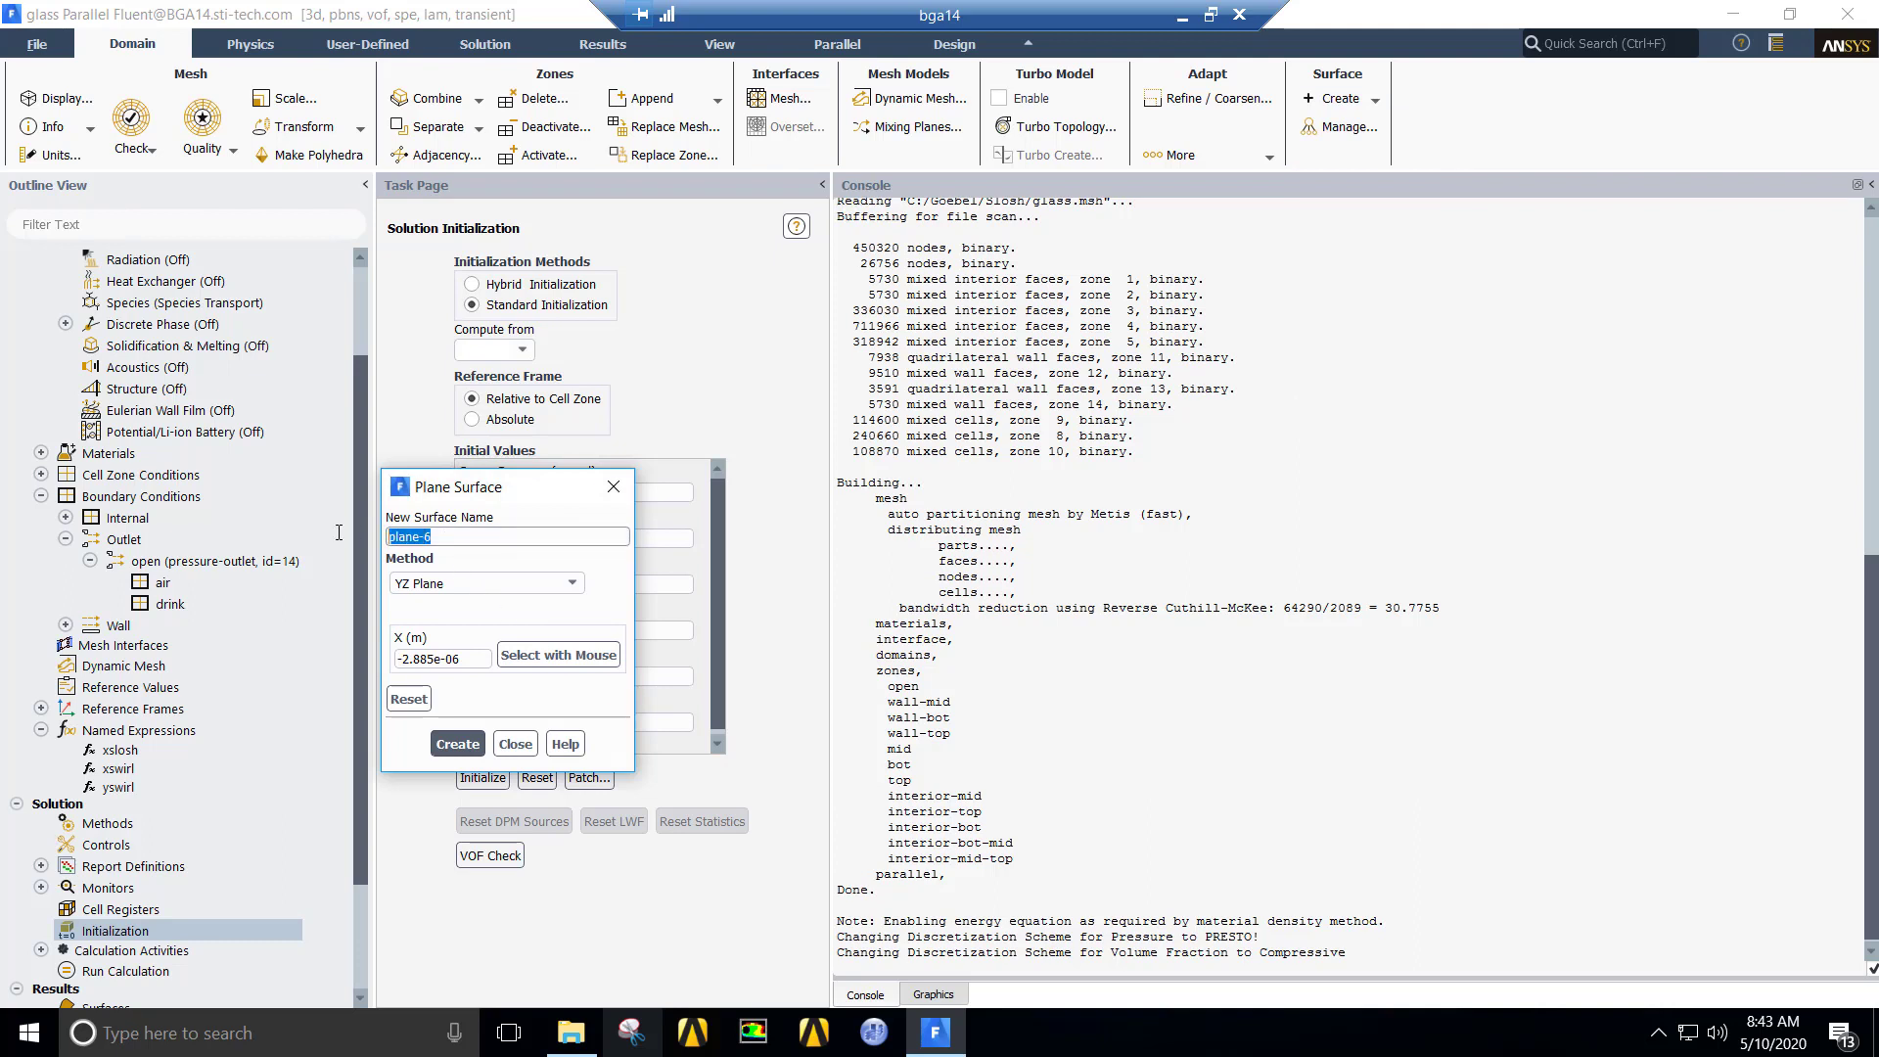
text(center)
key(Tab)
key(Down)
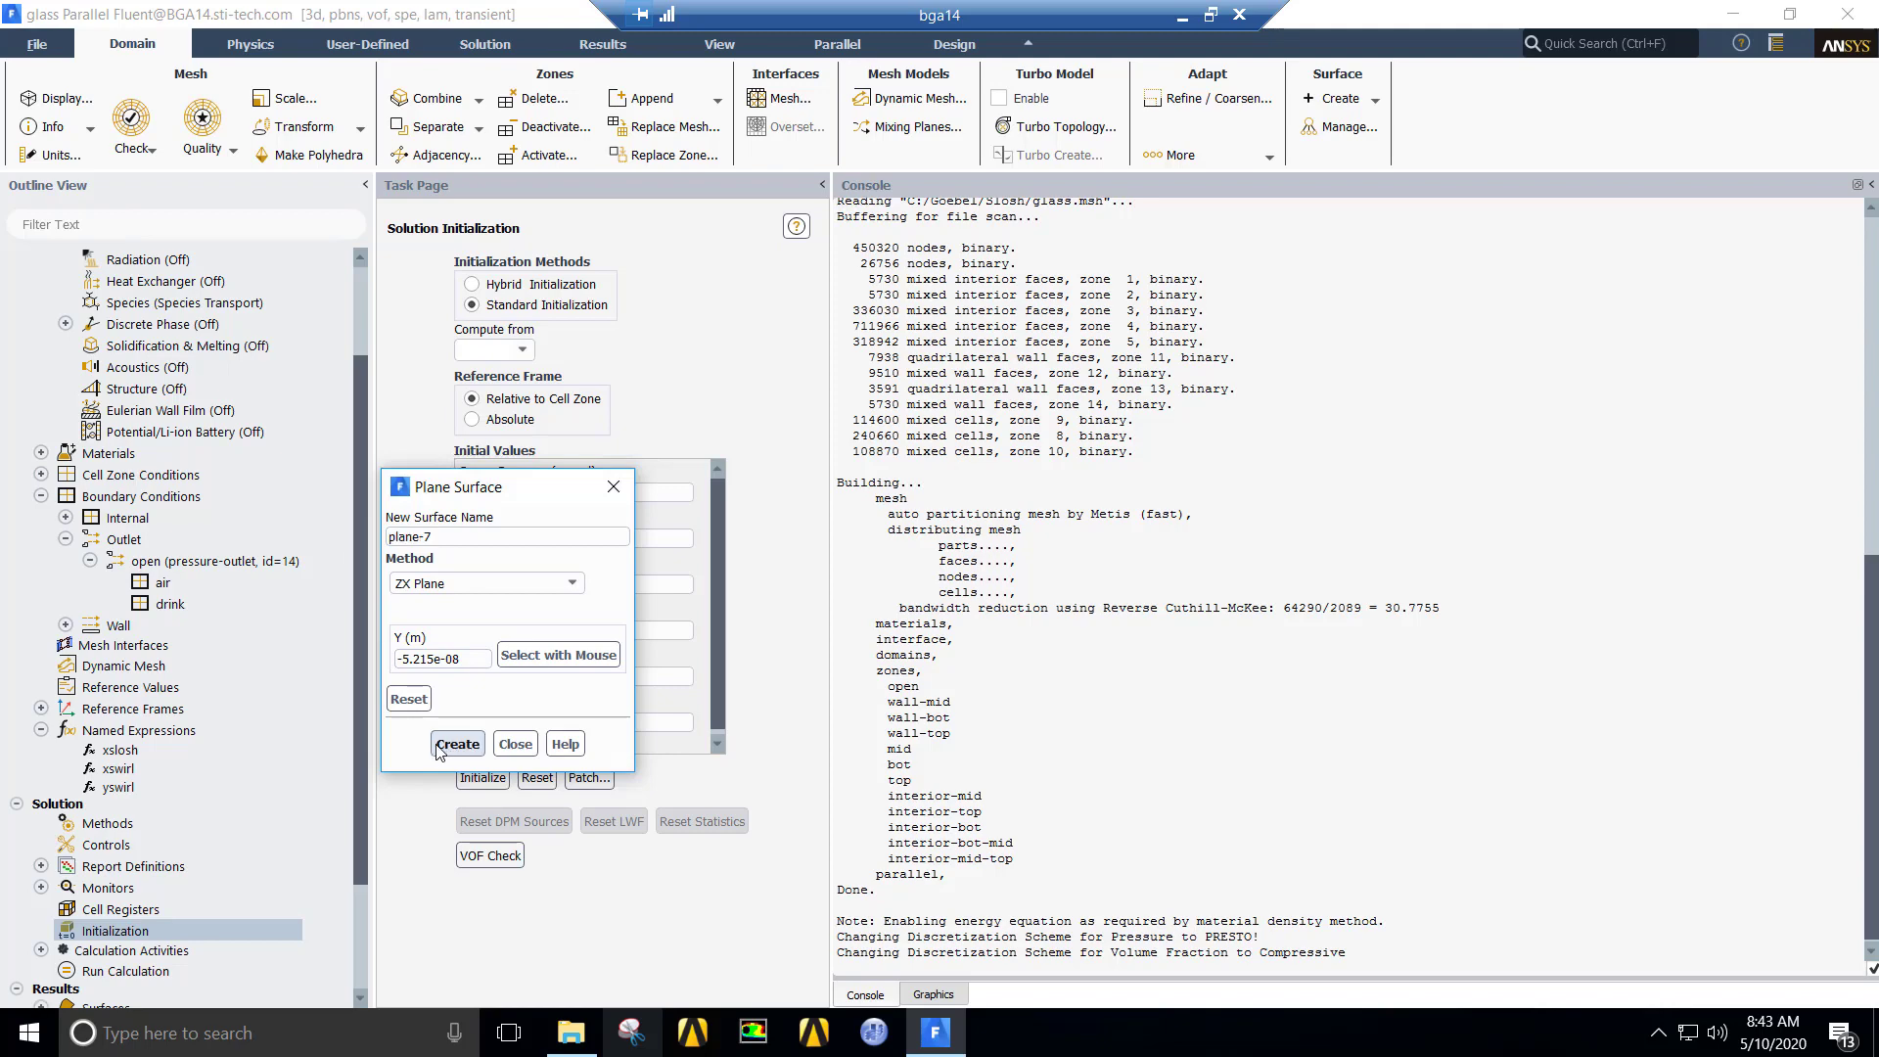
Step: Save and display a contour 'liquid' of drink volume fraction on the center plane
click(516, 744)
scroll(127, 925, down, 2)
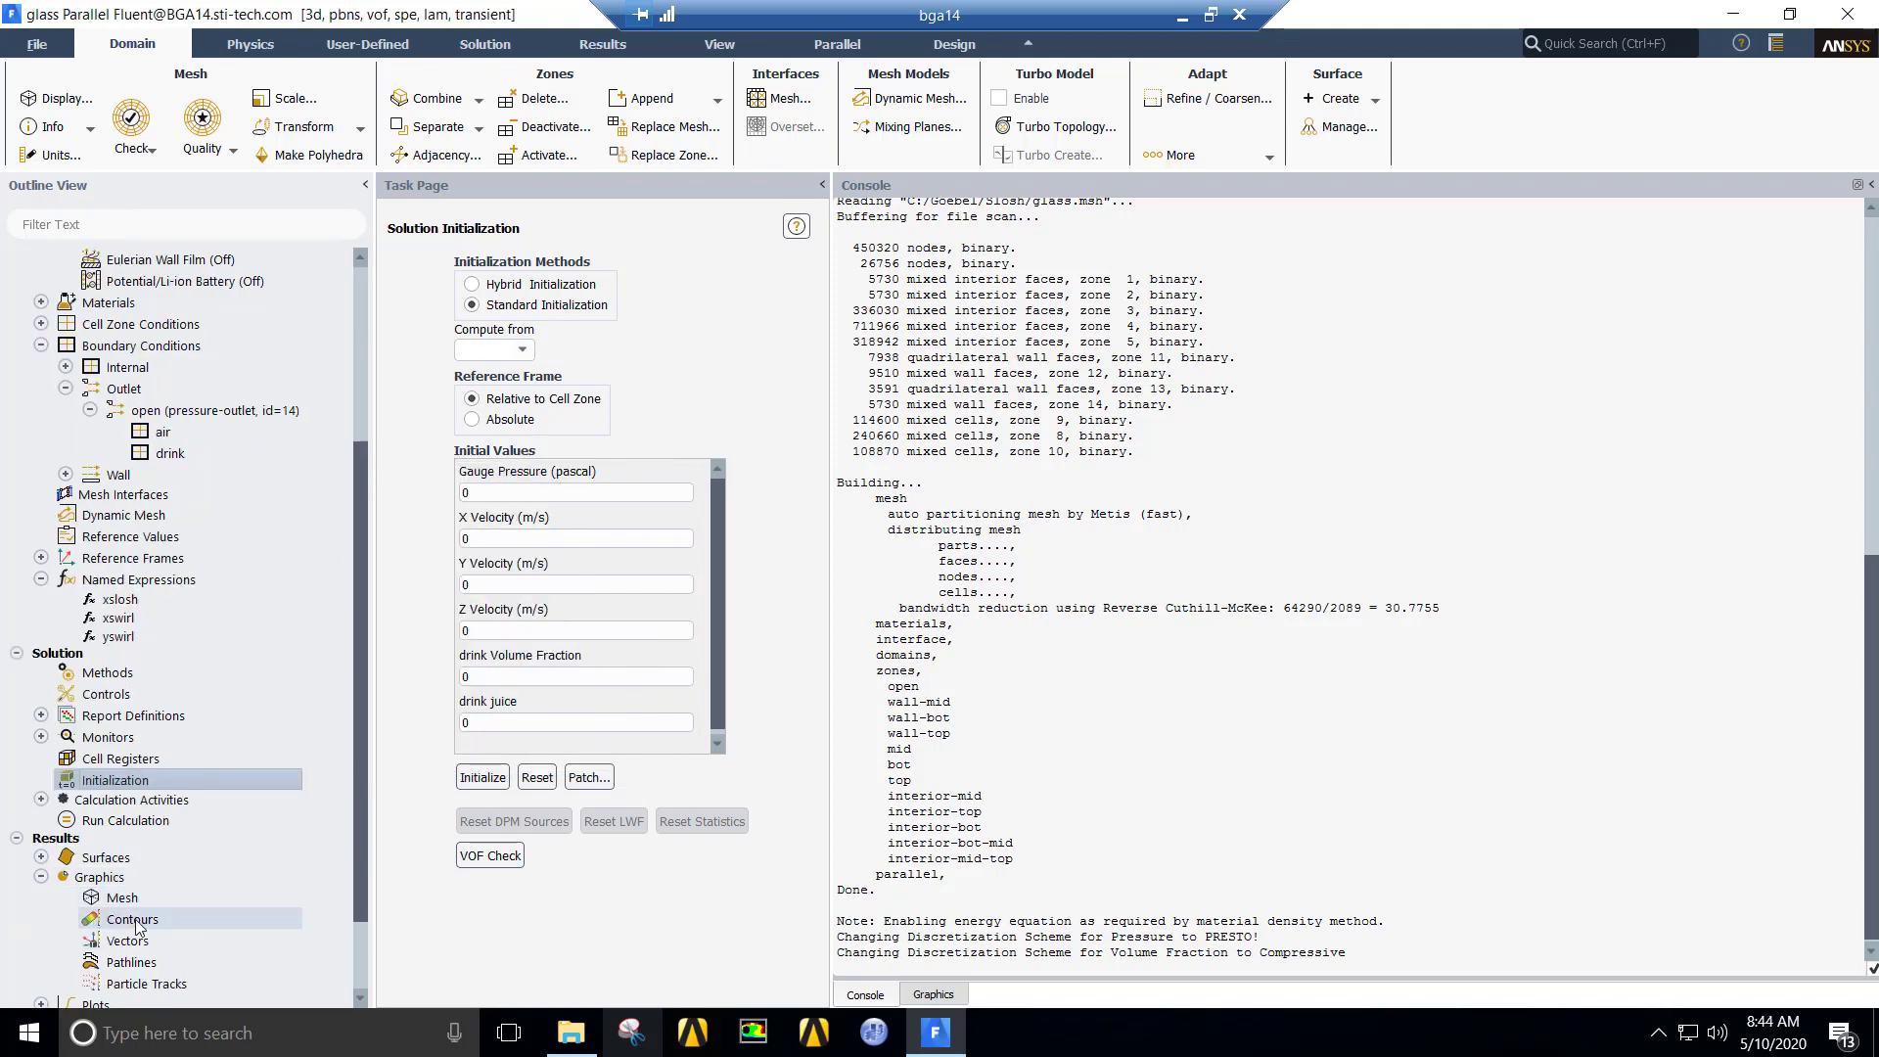
double_click(133, 920)
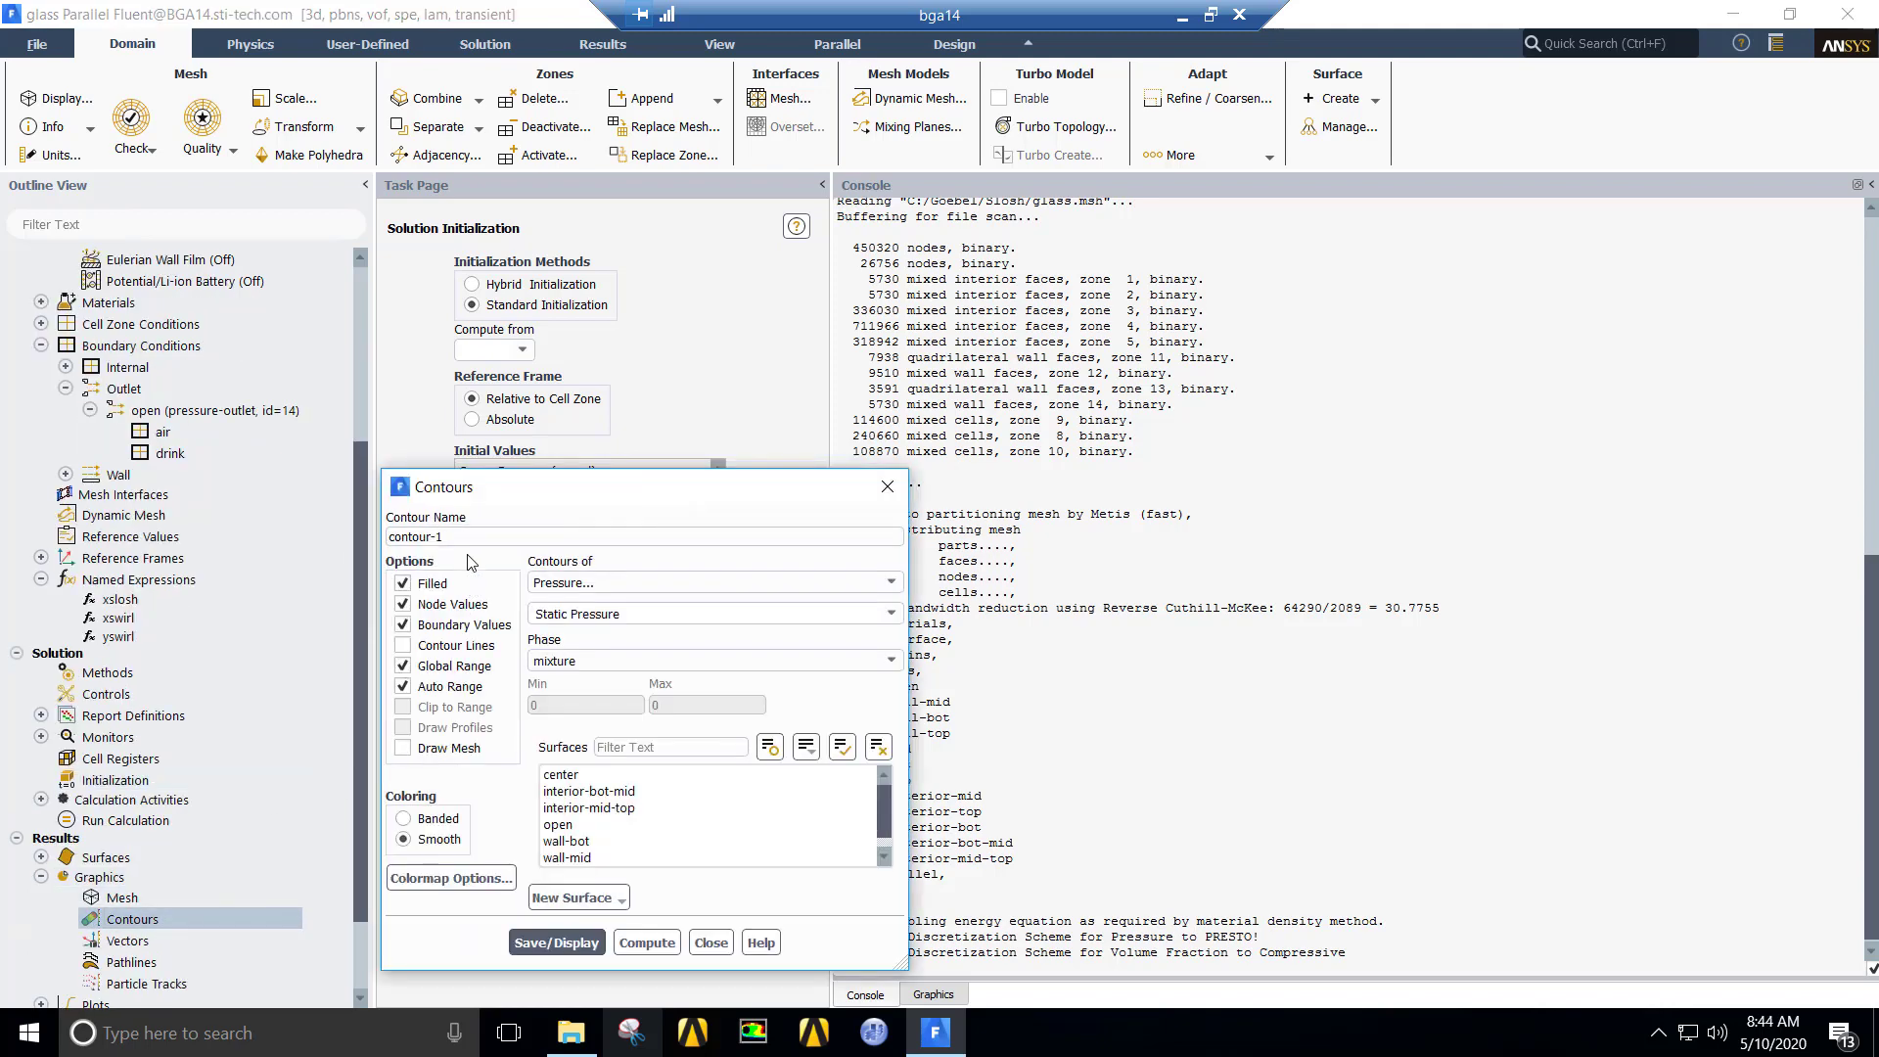
click(421, 536)
key(ctrl+a)
text(liquid)
click(713, 582)
click(587, 676)
click(713, 660)
click(546, 695)
click(561, 774)
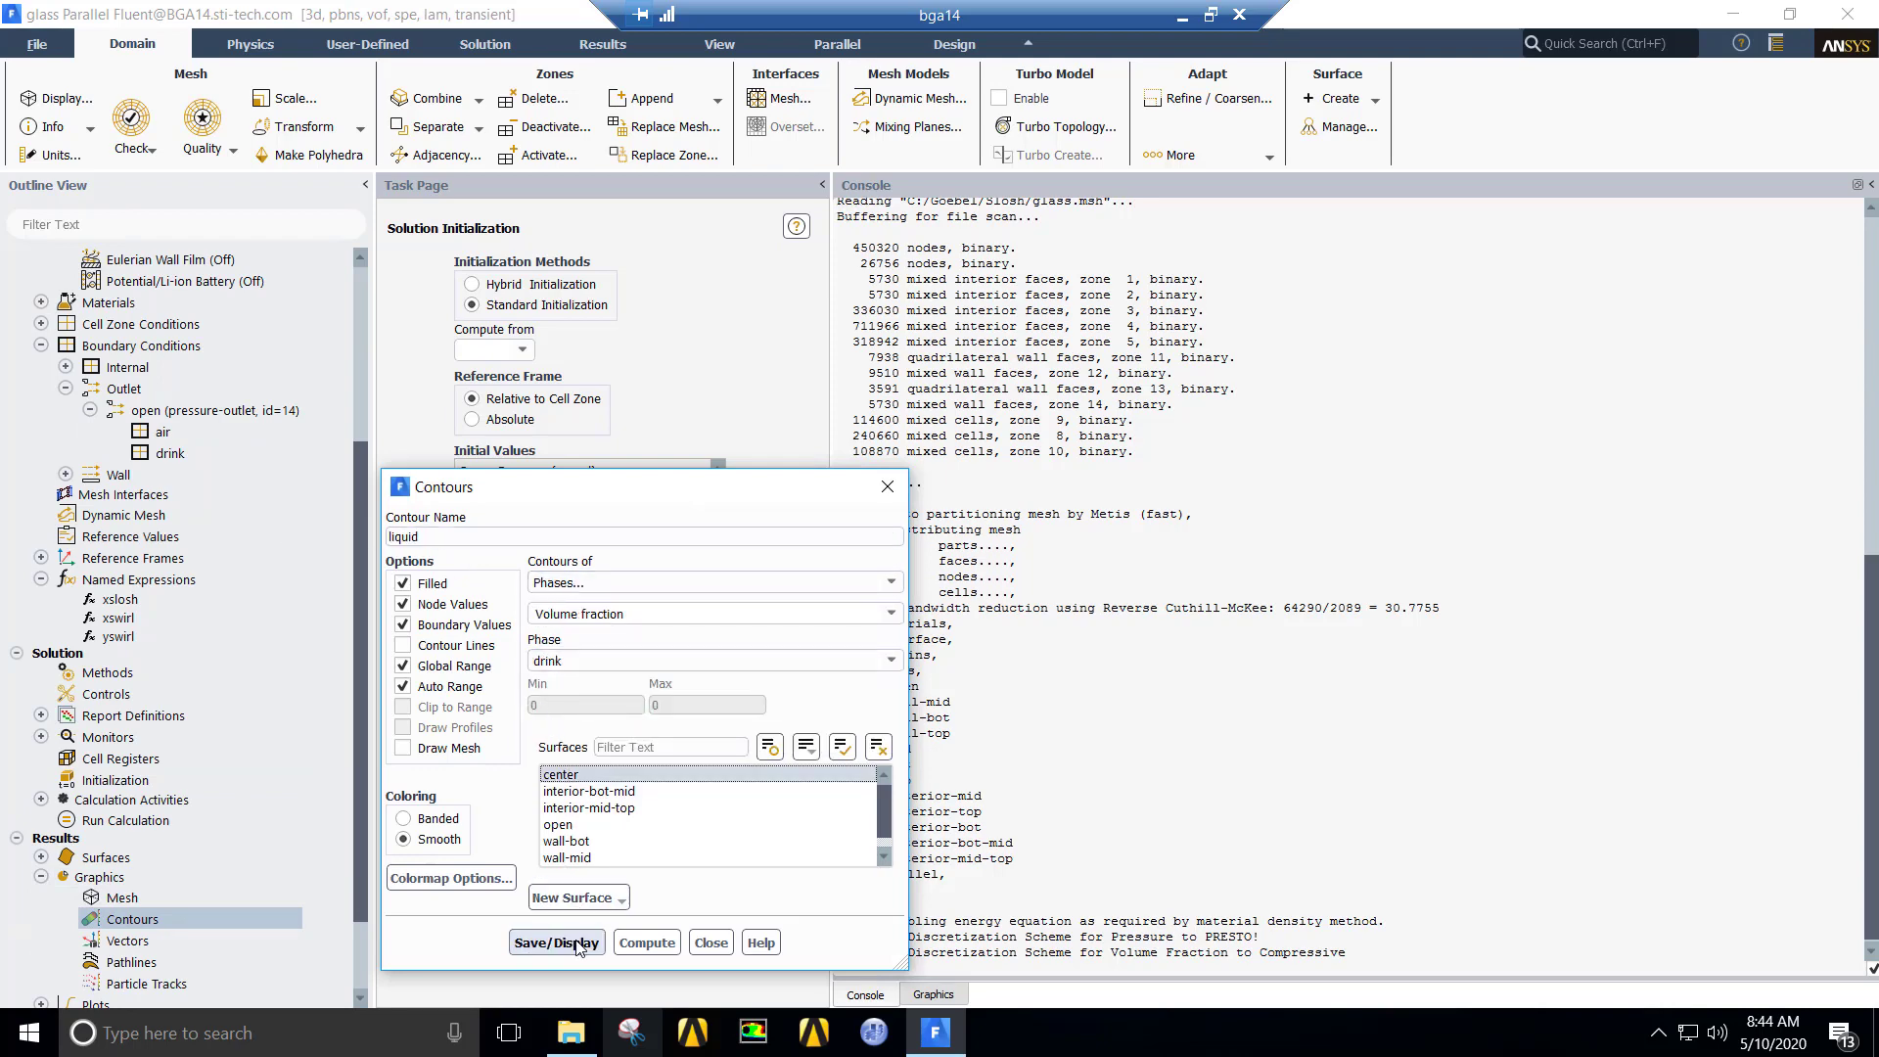
click(556, 943)
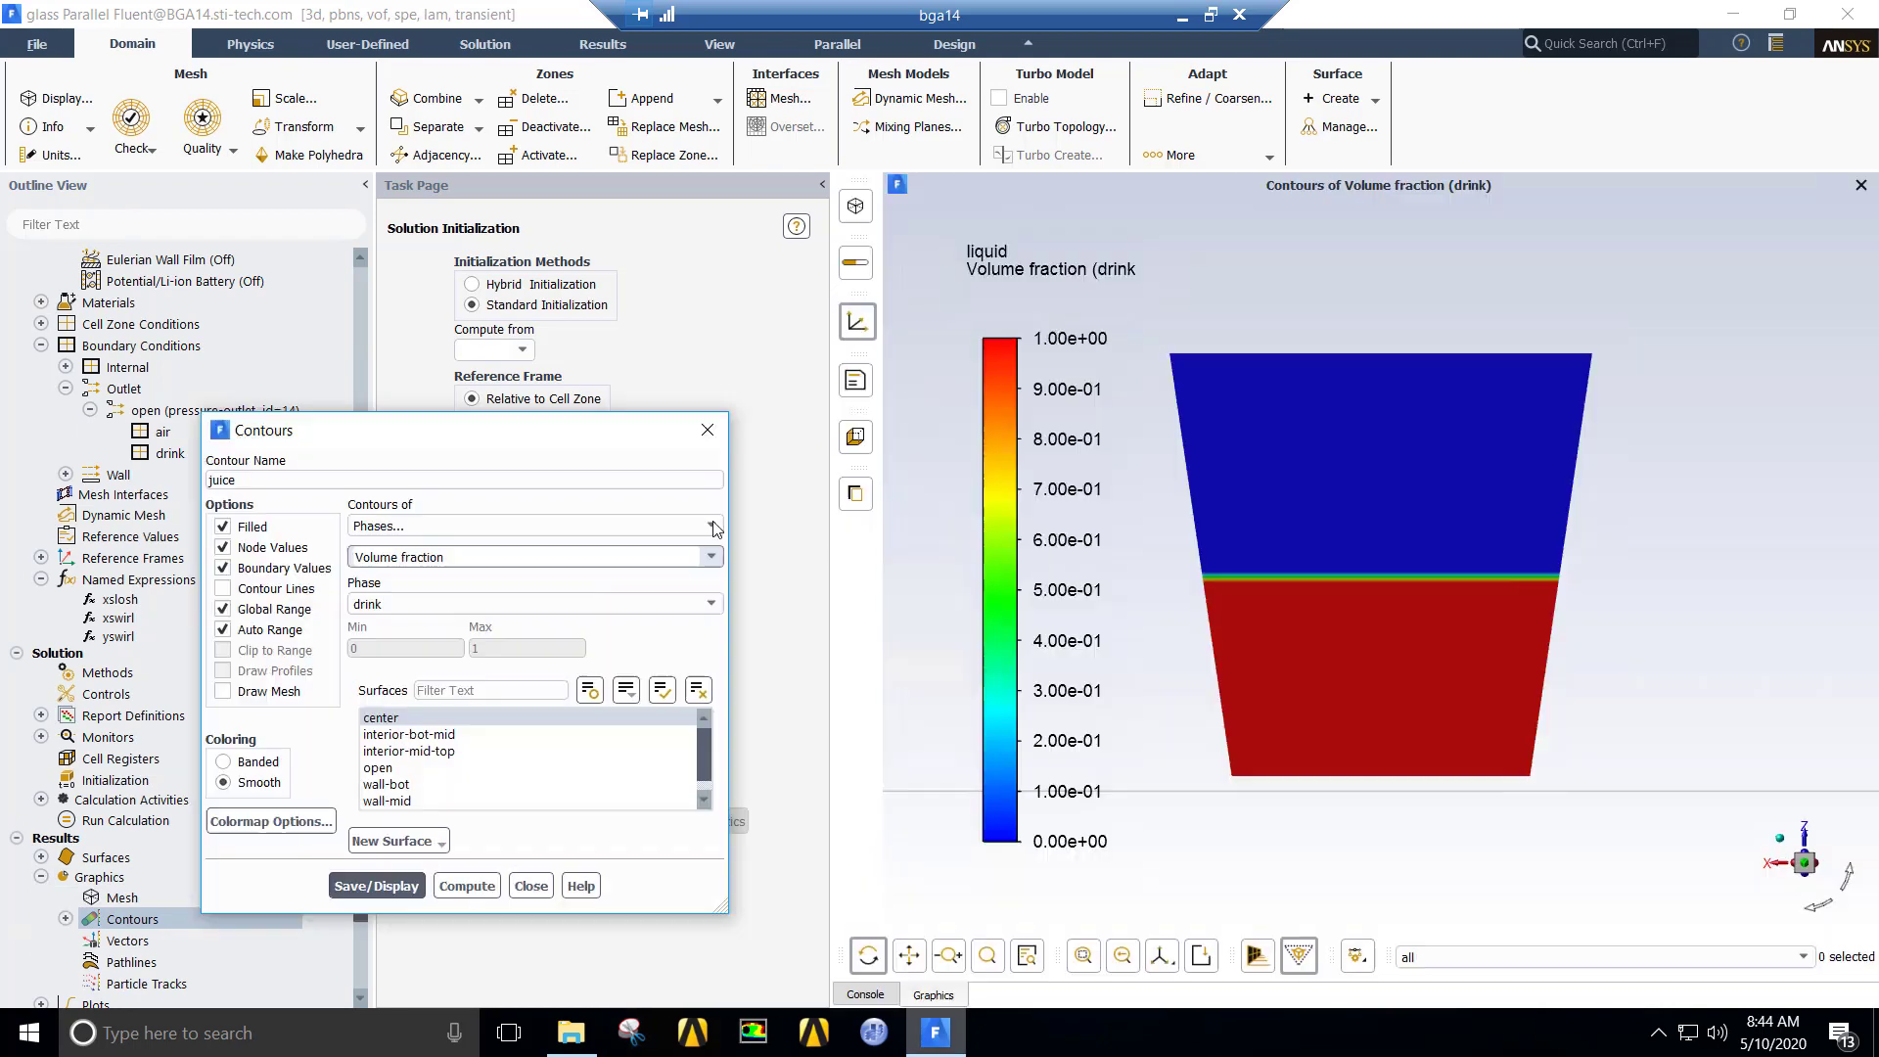
Step: Save and display a contour 'juice' of juice mass fraction
click(712, 526)
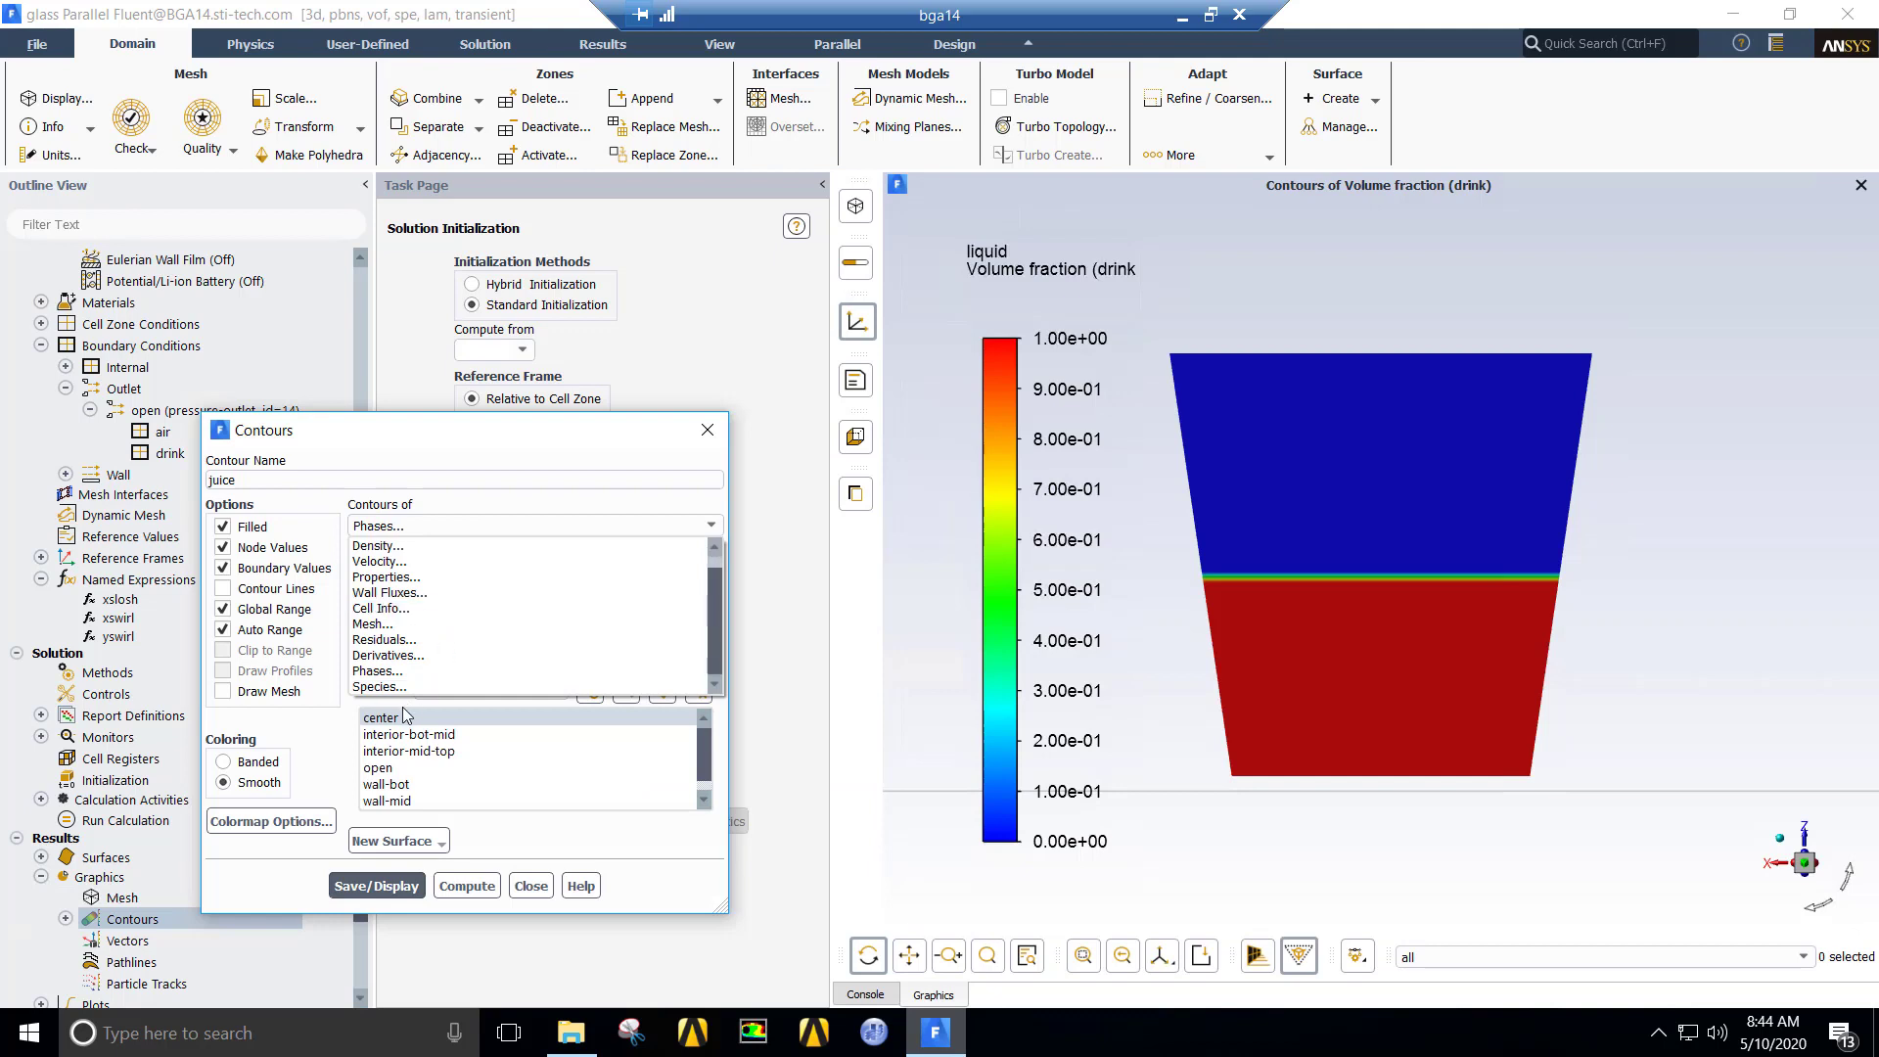
click(391, 687)
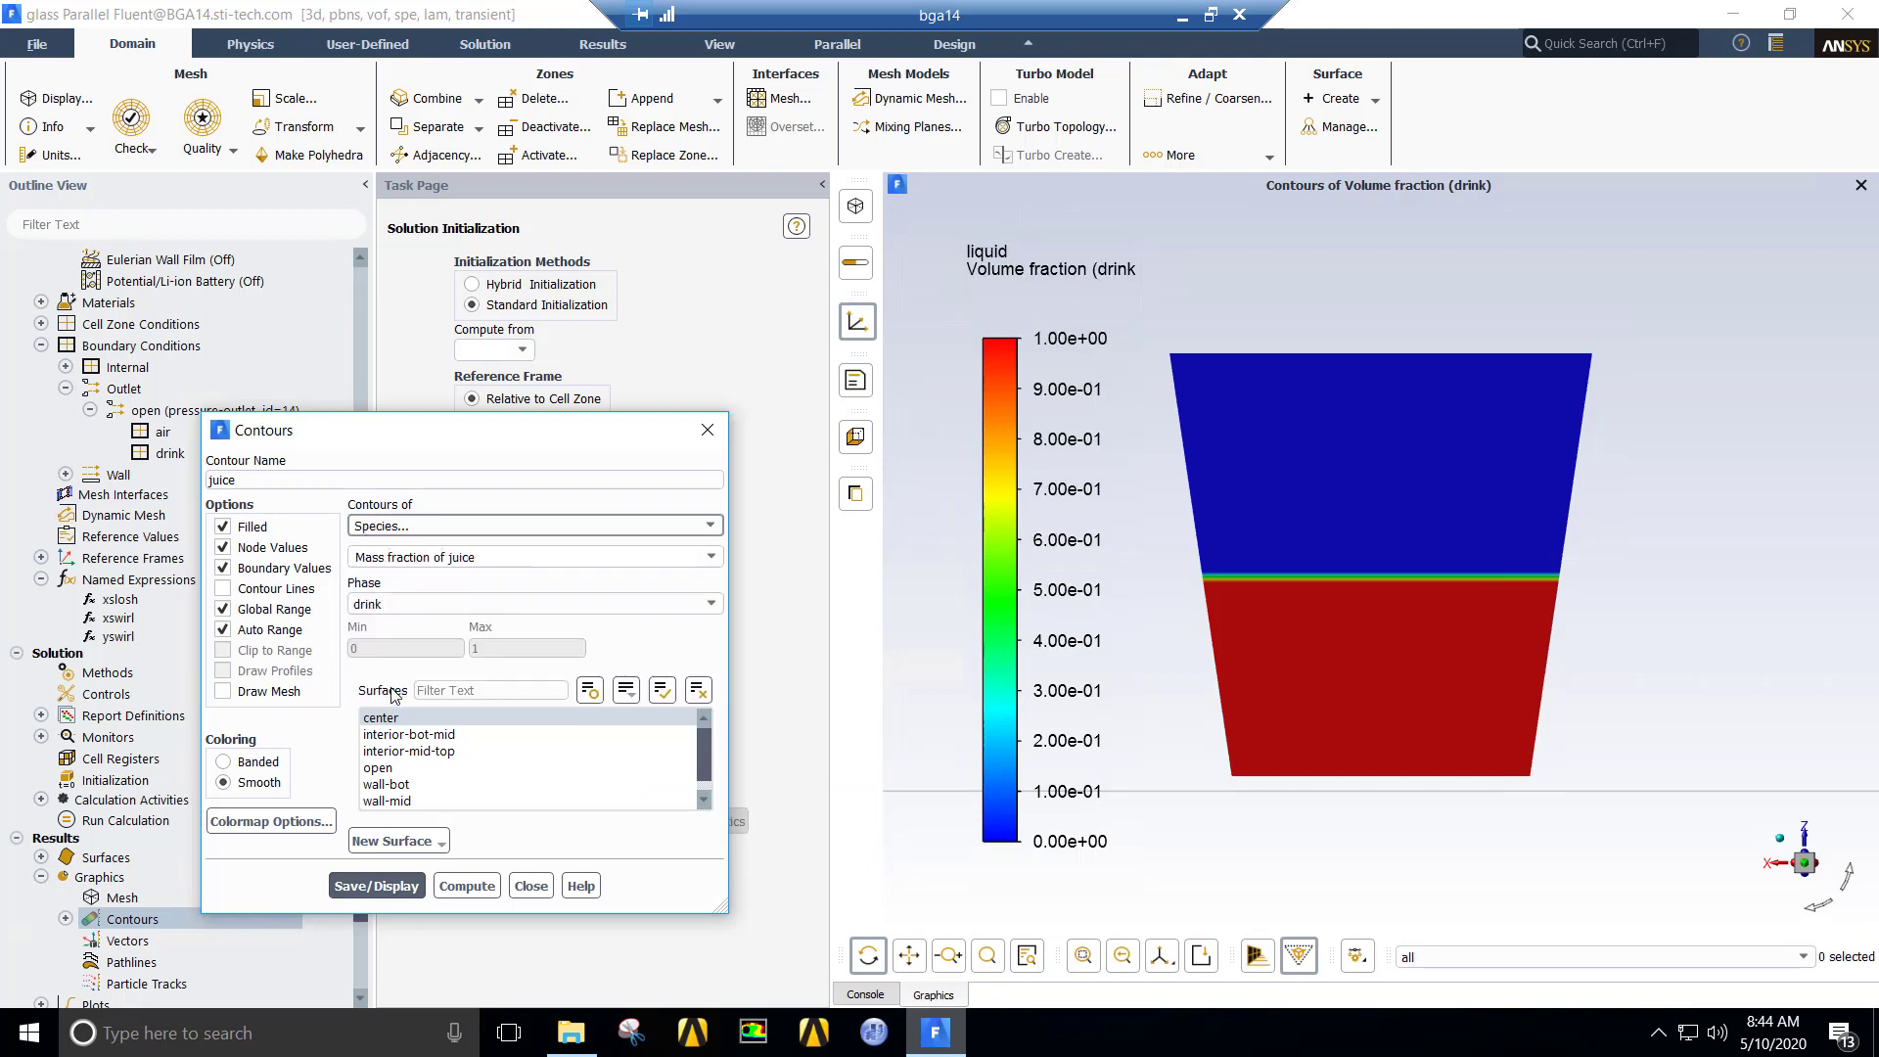
click(373, 888)
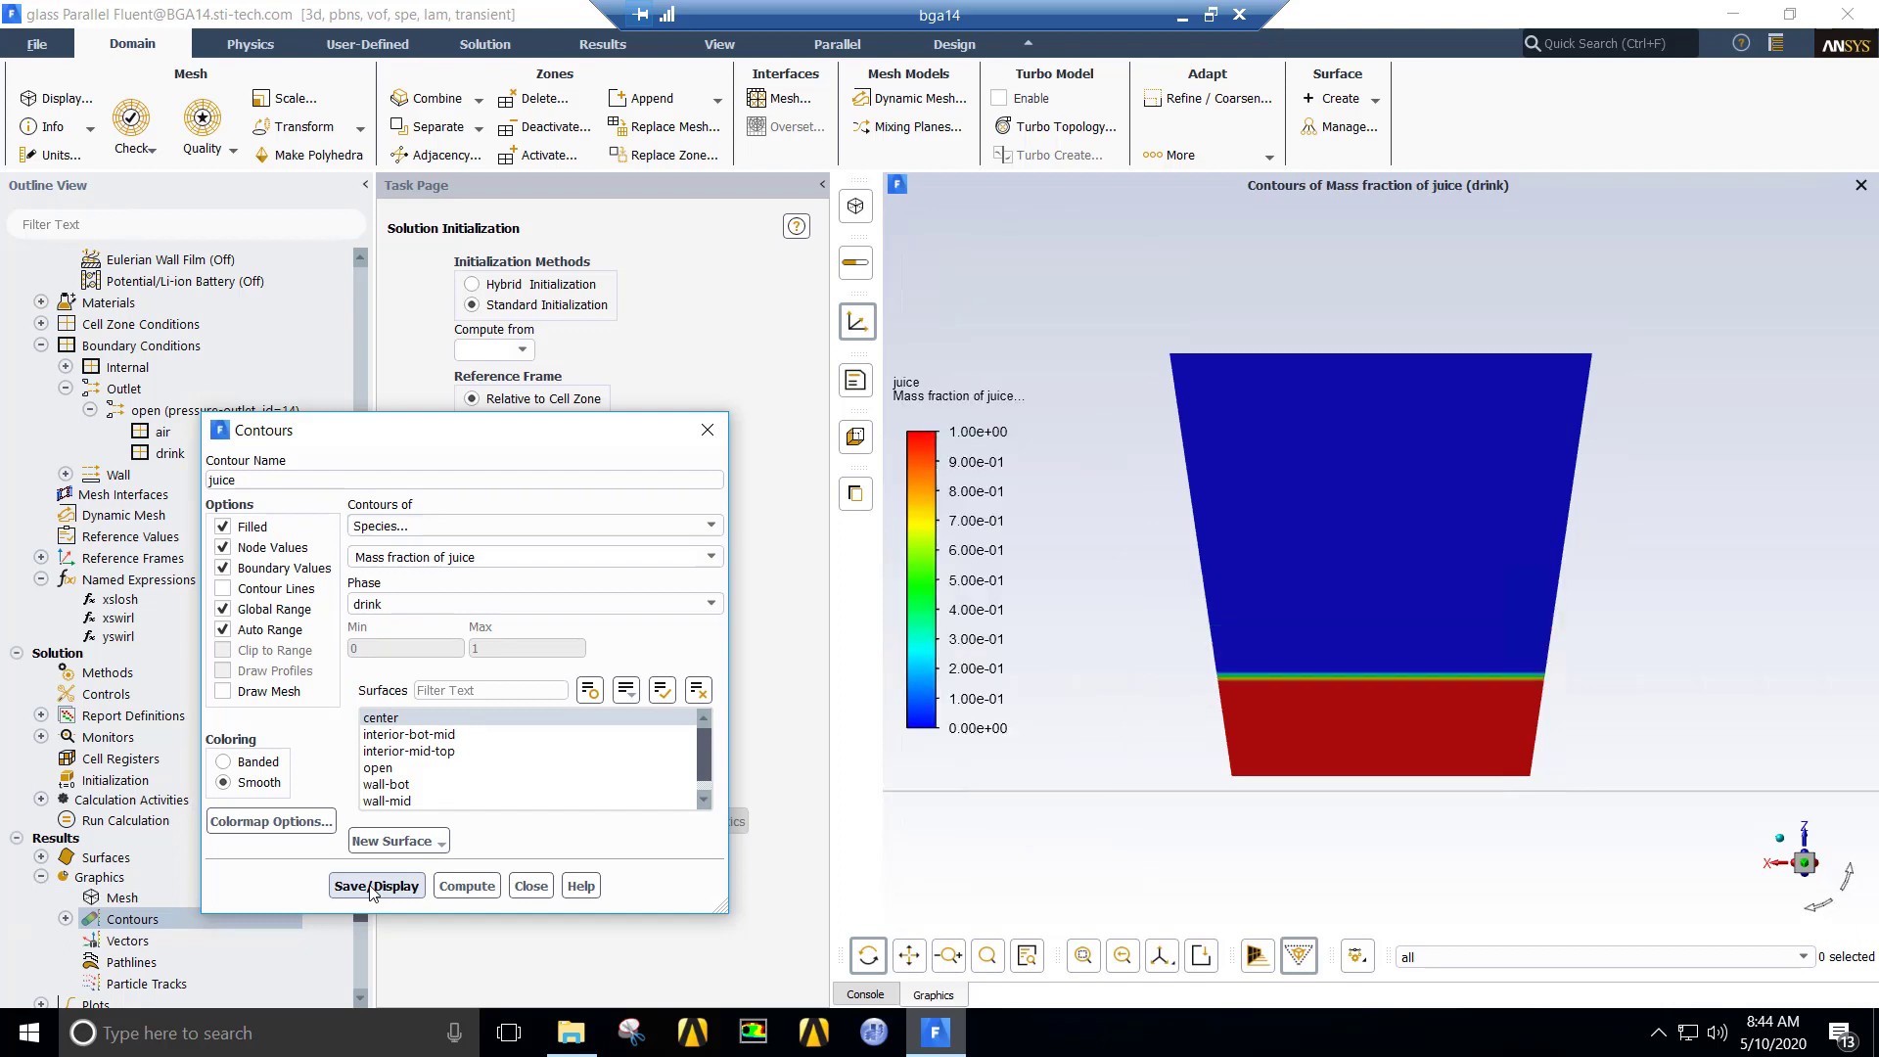
click(40, 800)
Step: Set the slosh-ani solution animation to record the juice object every 5 time steps
click(40, 800)
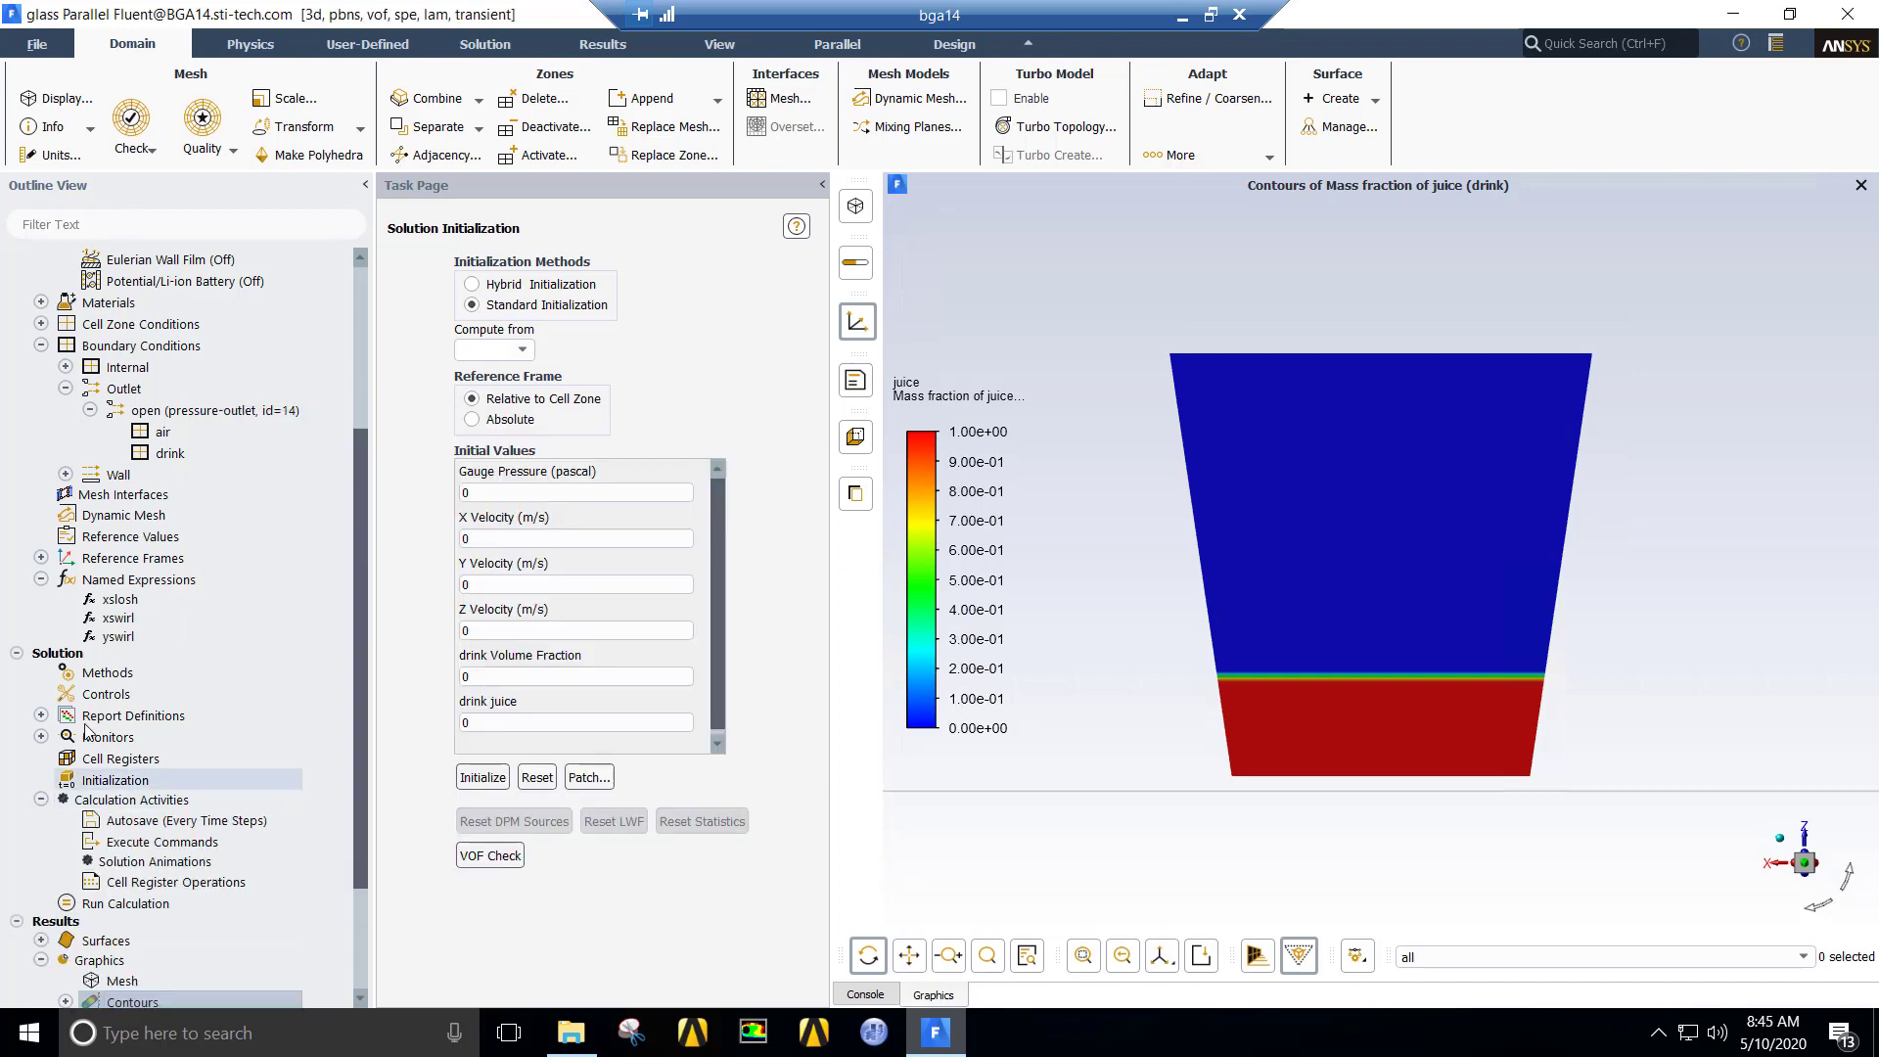
scroll(101, 701, down, 3)
scroll(100, 700, down, 1)
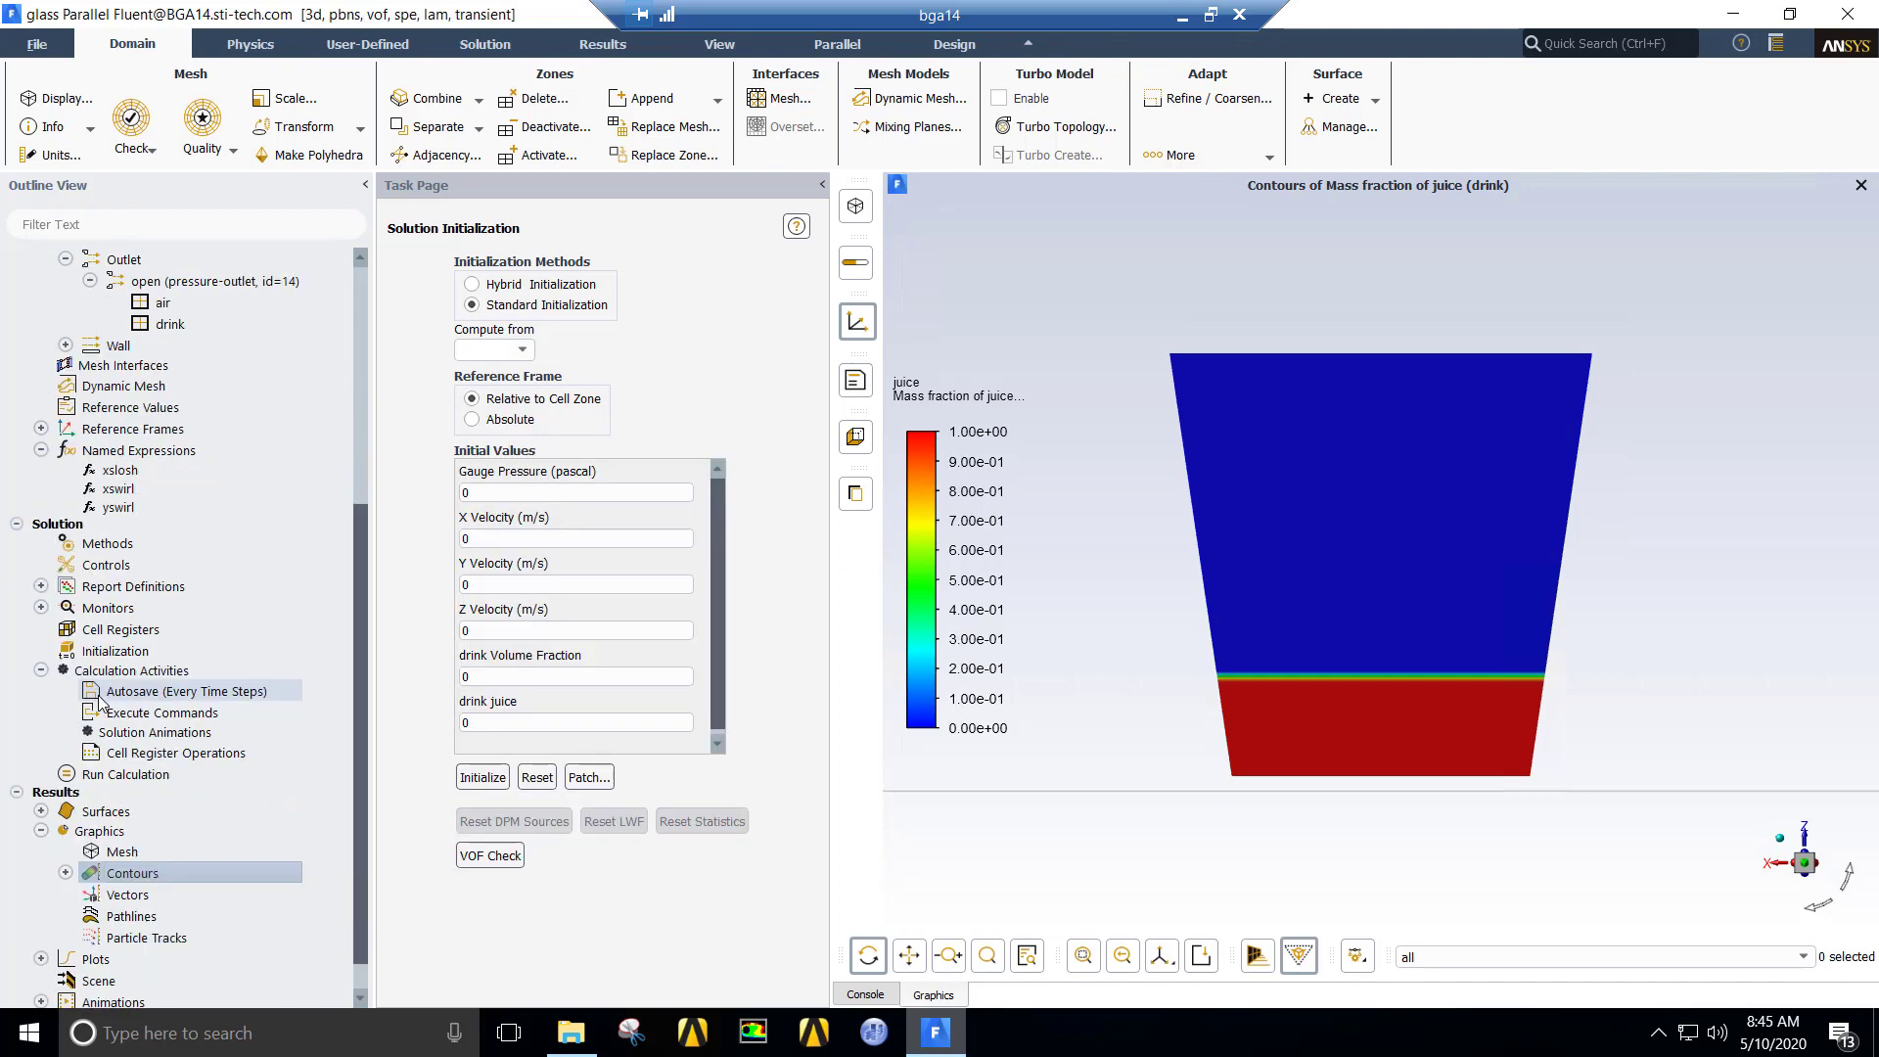
double_click(137, 736)
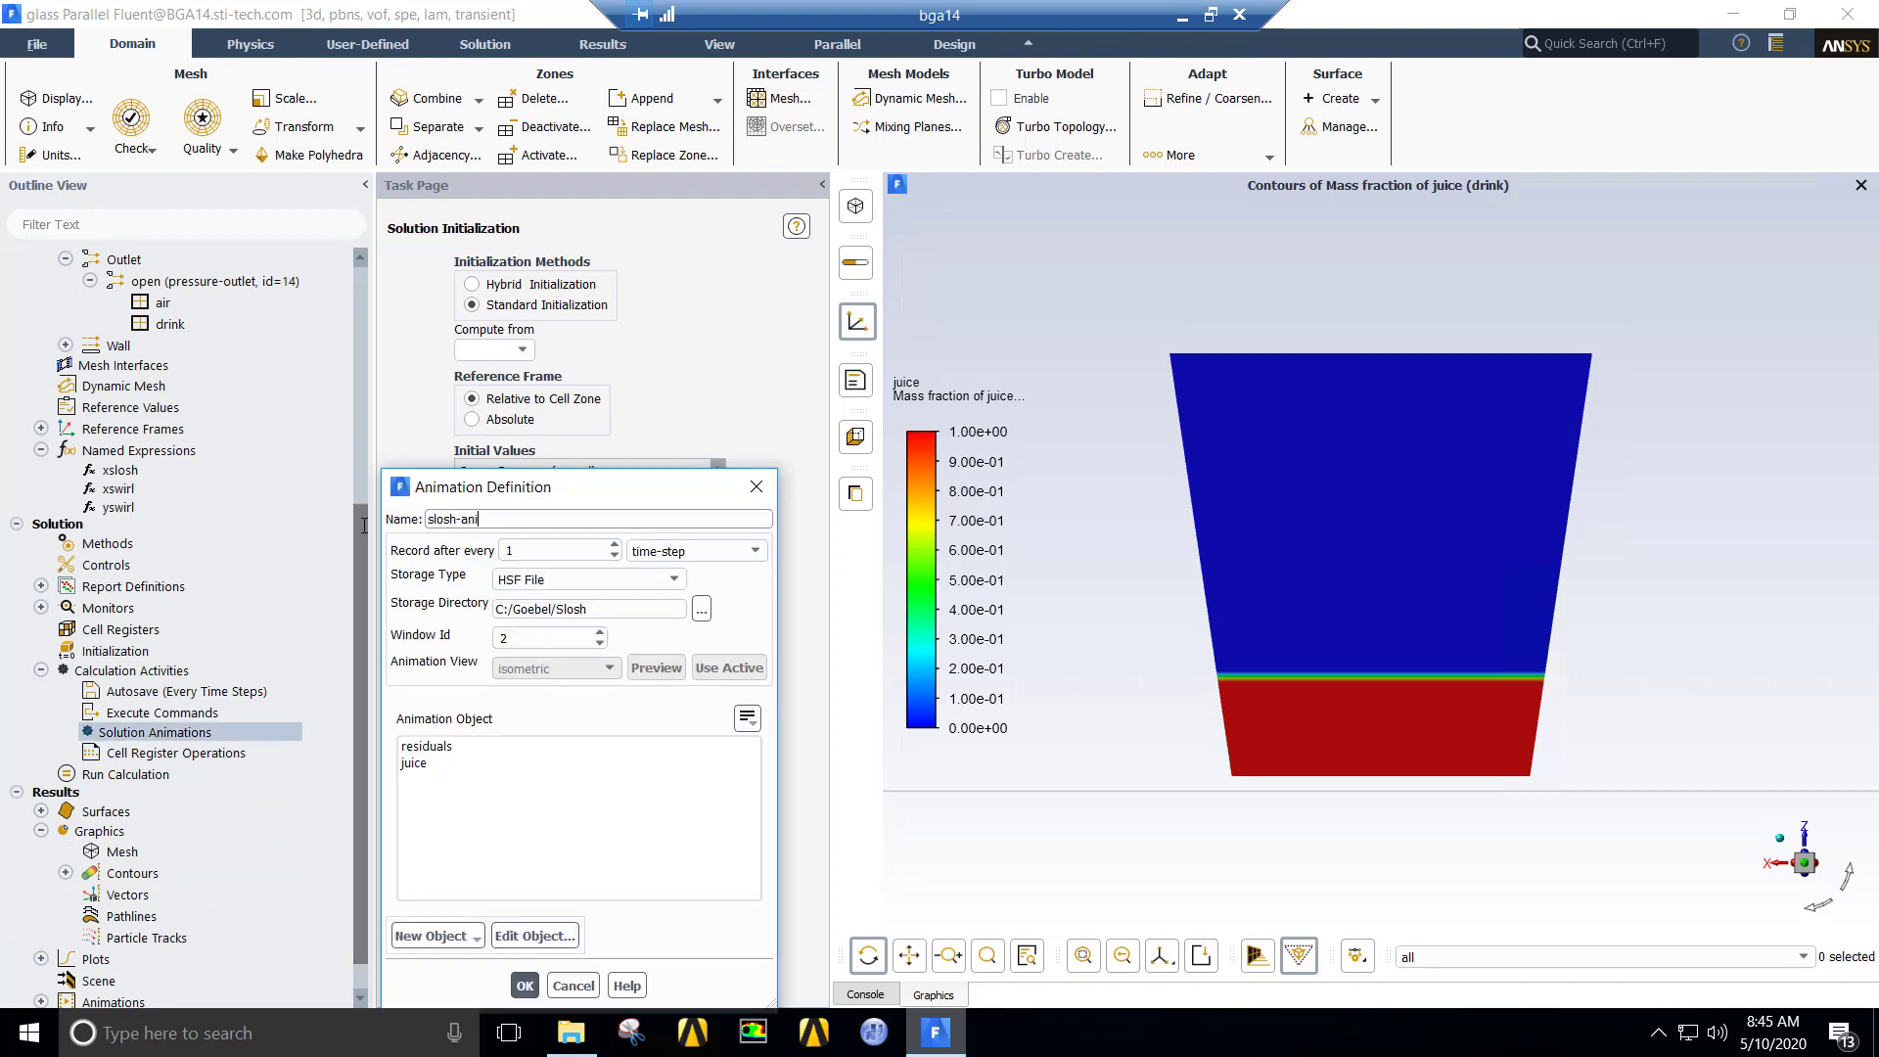
click(614, 545)
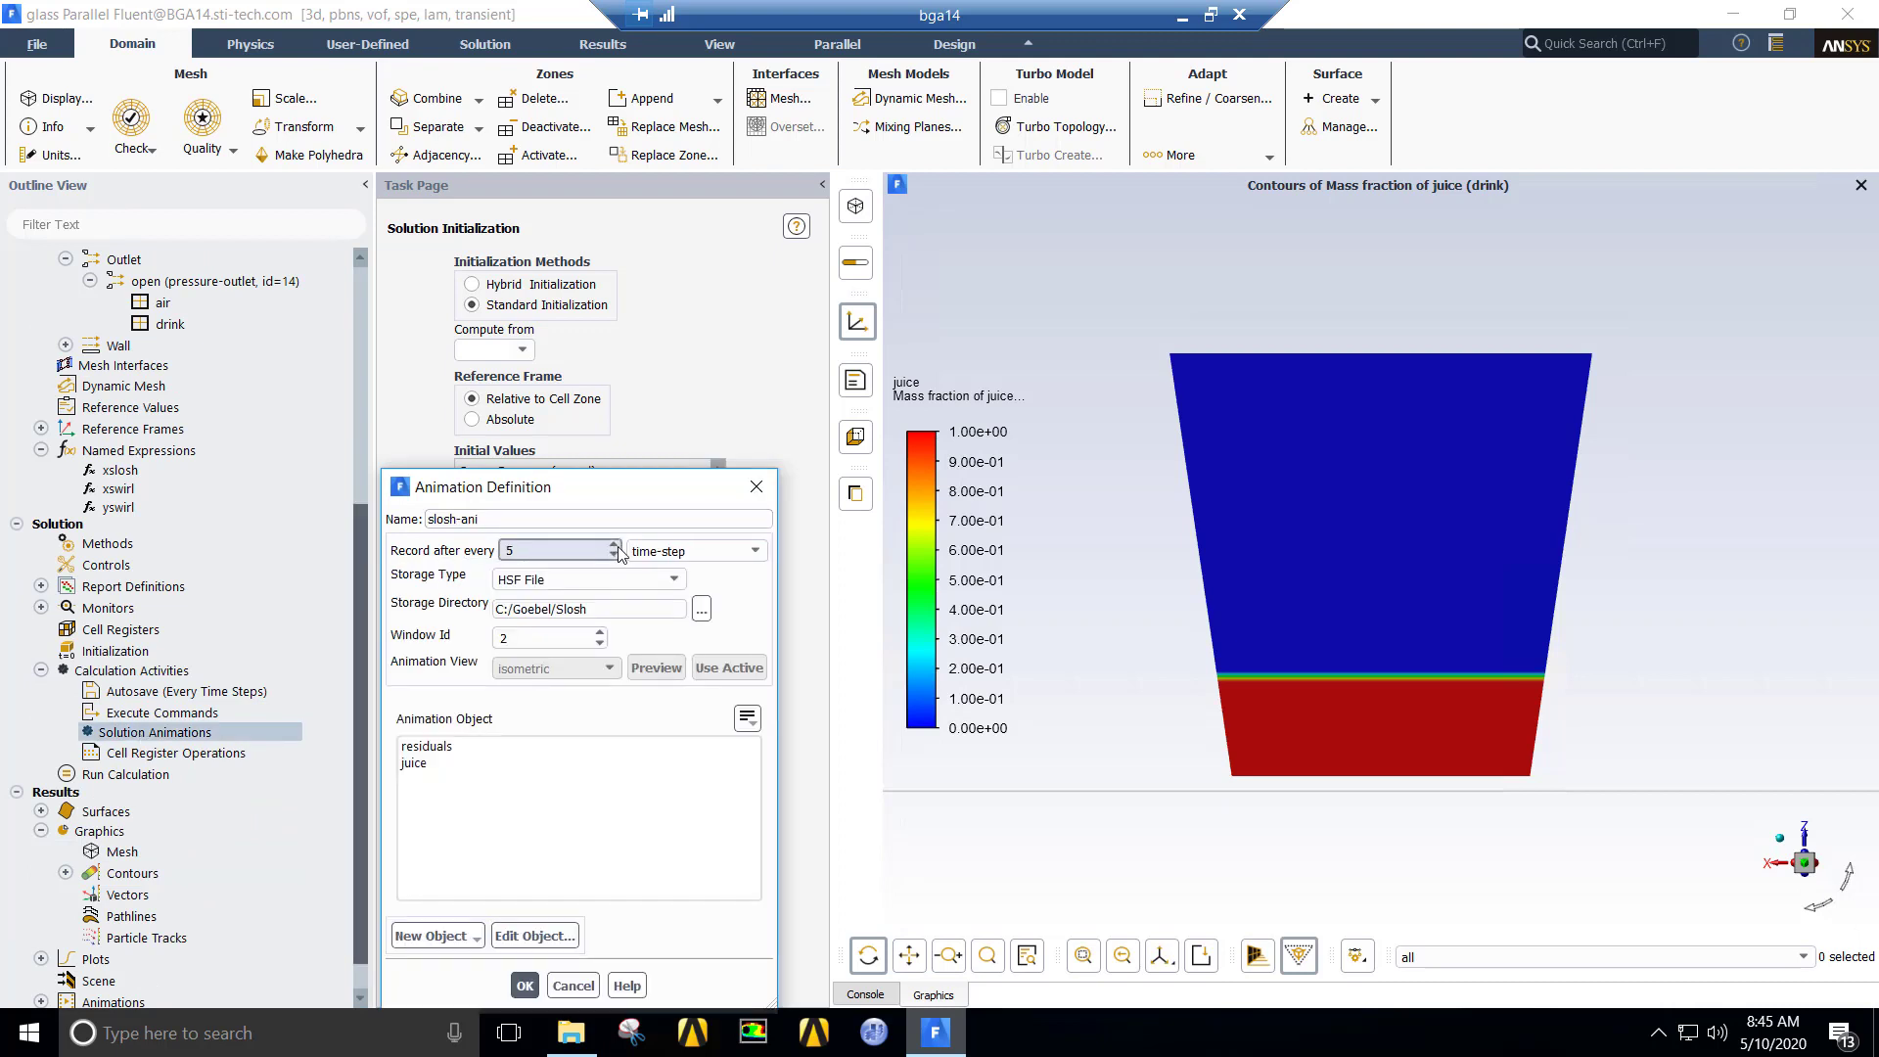
click(413, 763)
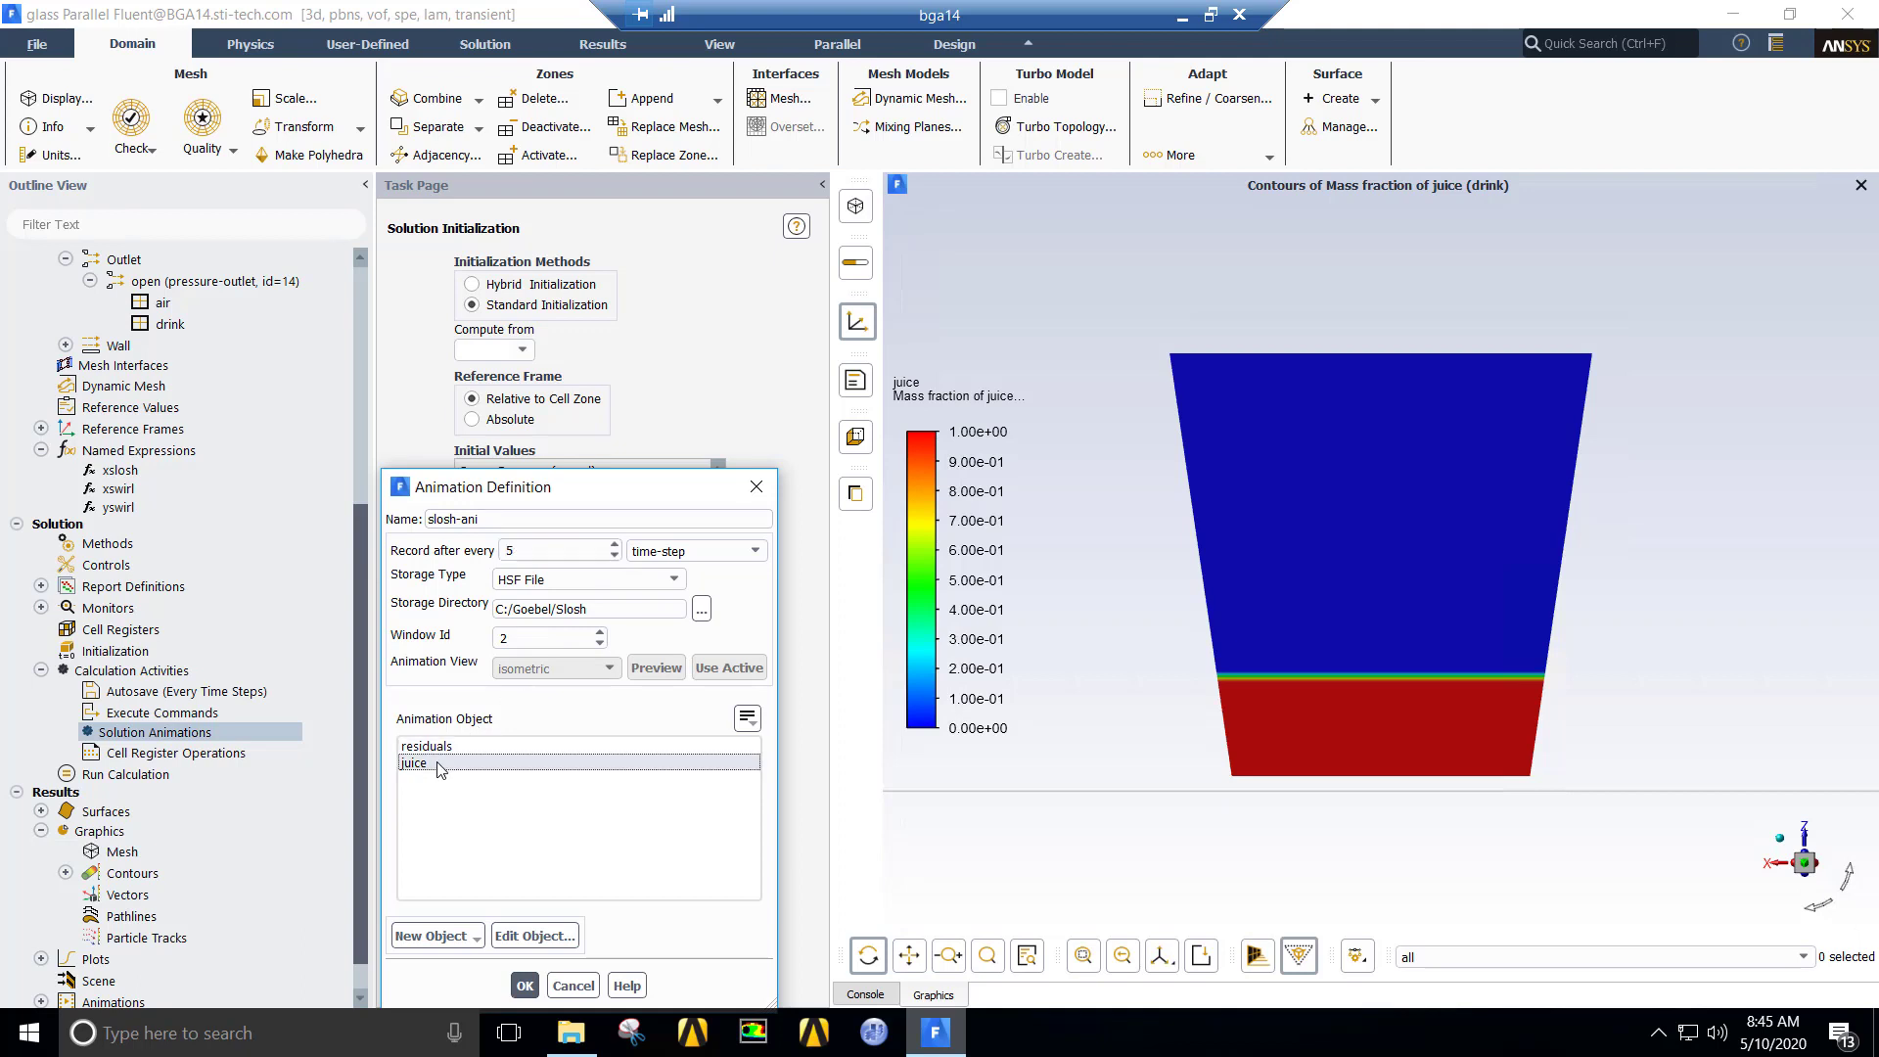
click(525, 986)
click(1375, 99)
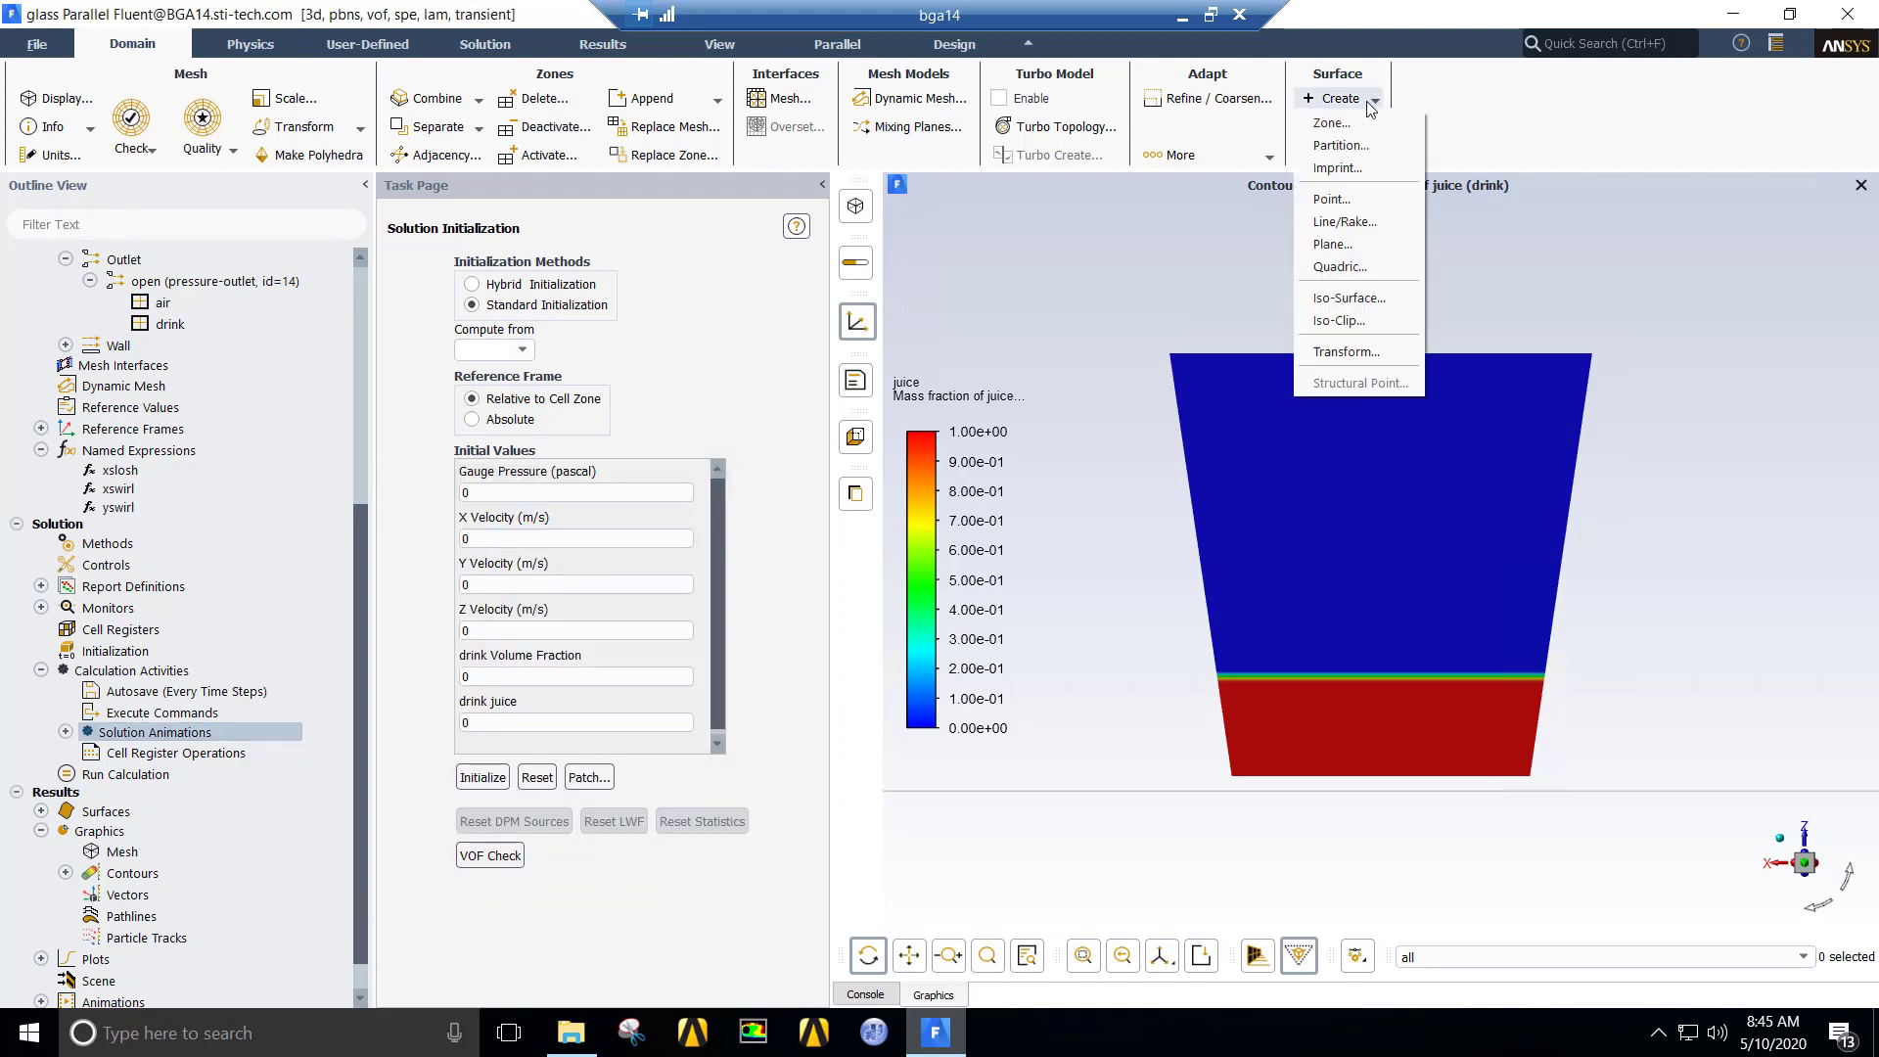
Step: Create a point surface named straw at the origin (0,0,0)
click(1343, 199)
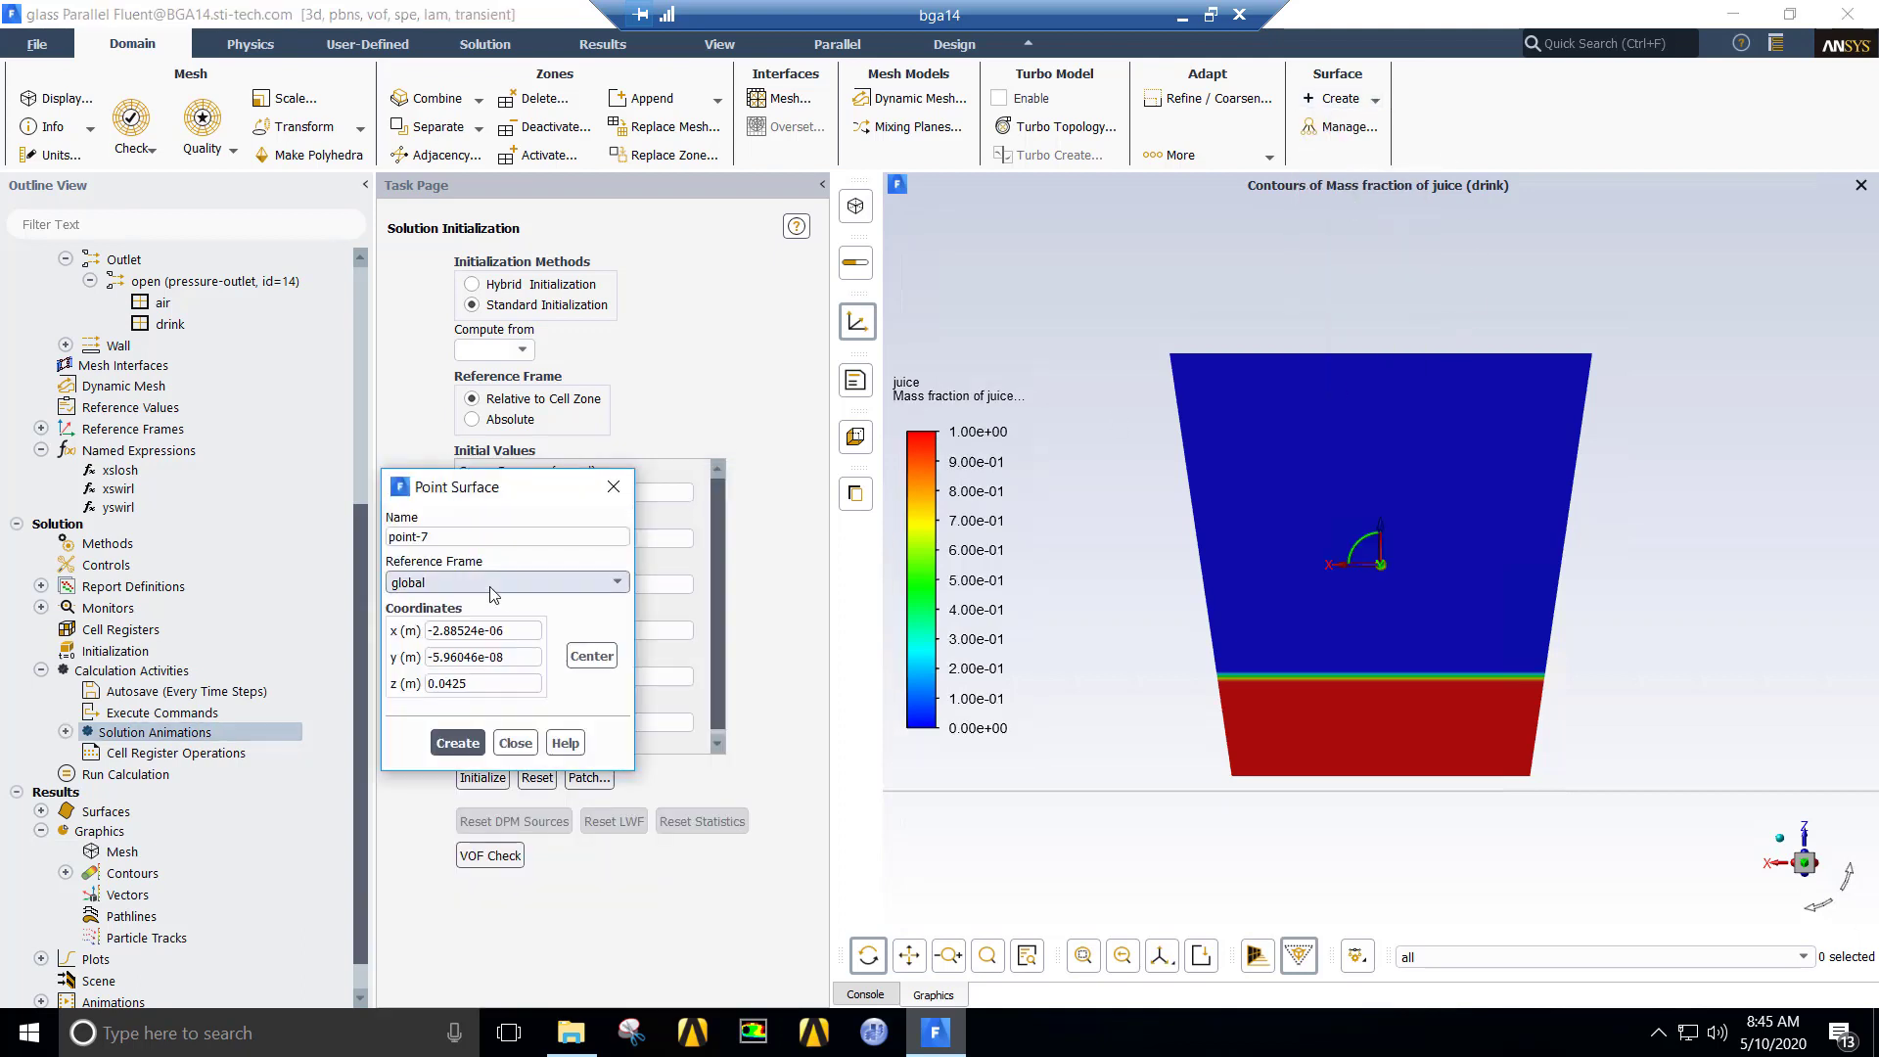
triple_click(463, 535)
text(straw)
click(474, 744)
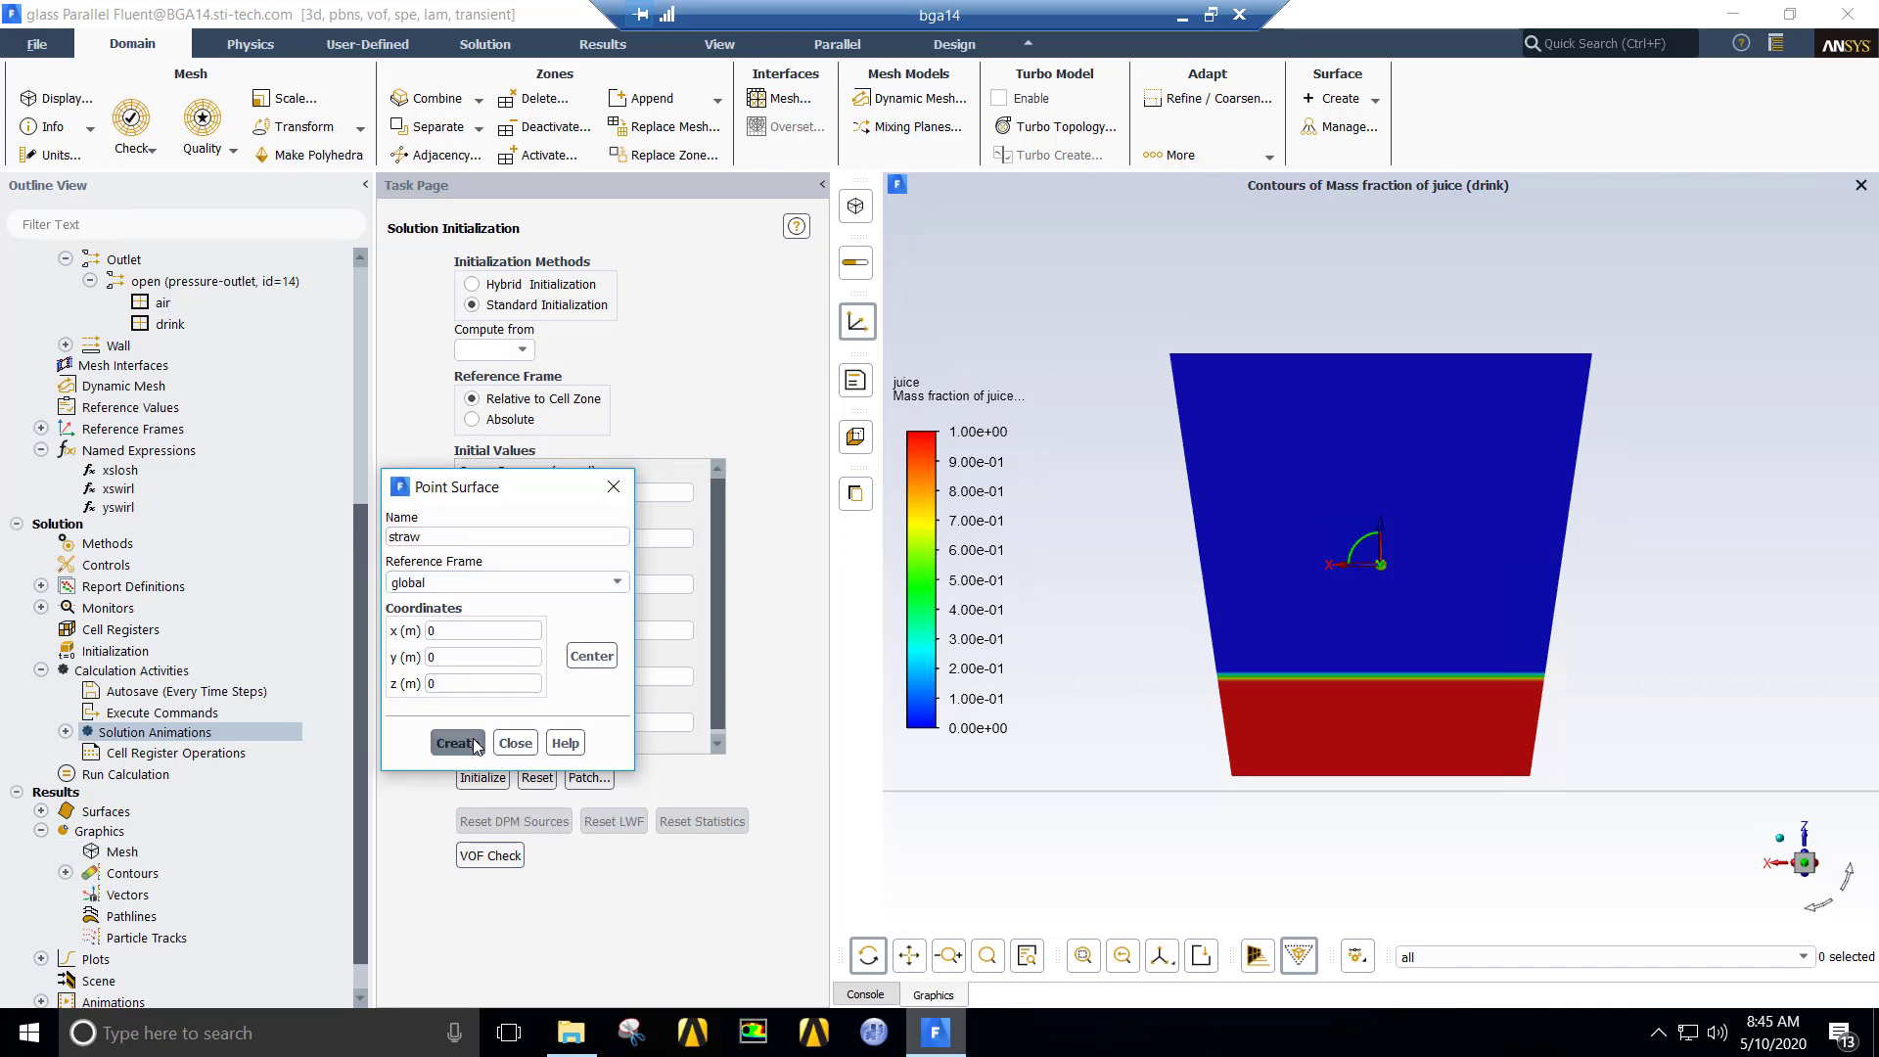
Step: Add a vertex-average surface report 'sample' of vodka mass fraction on straw, with report plot enabled
click(40, 586)
right_click(133, 587)
click(534, 795)
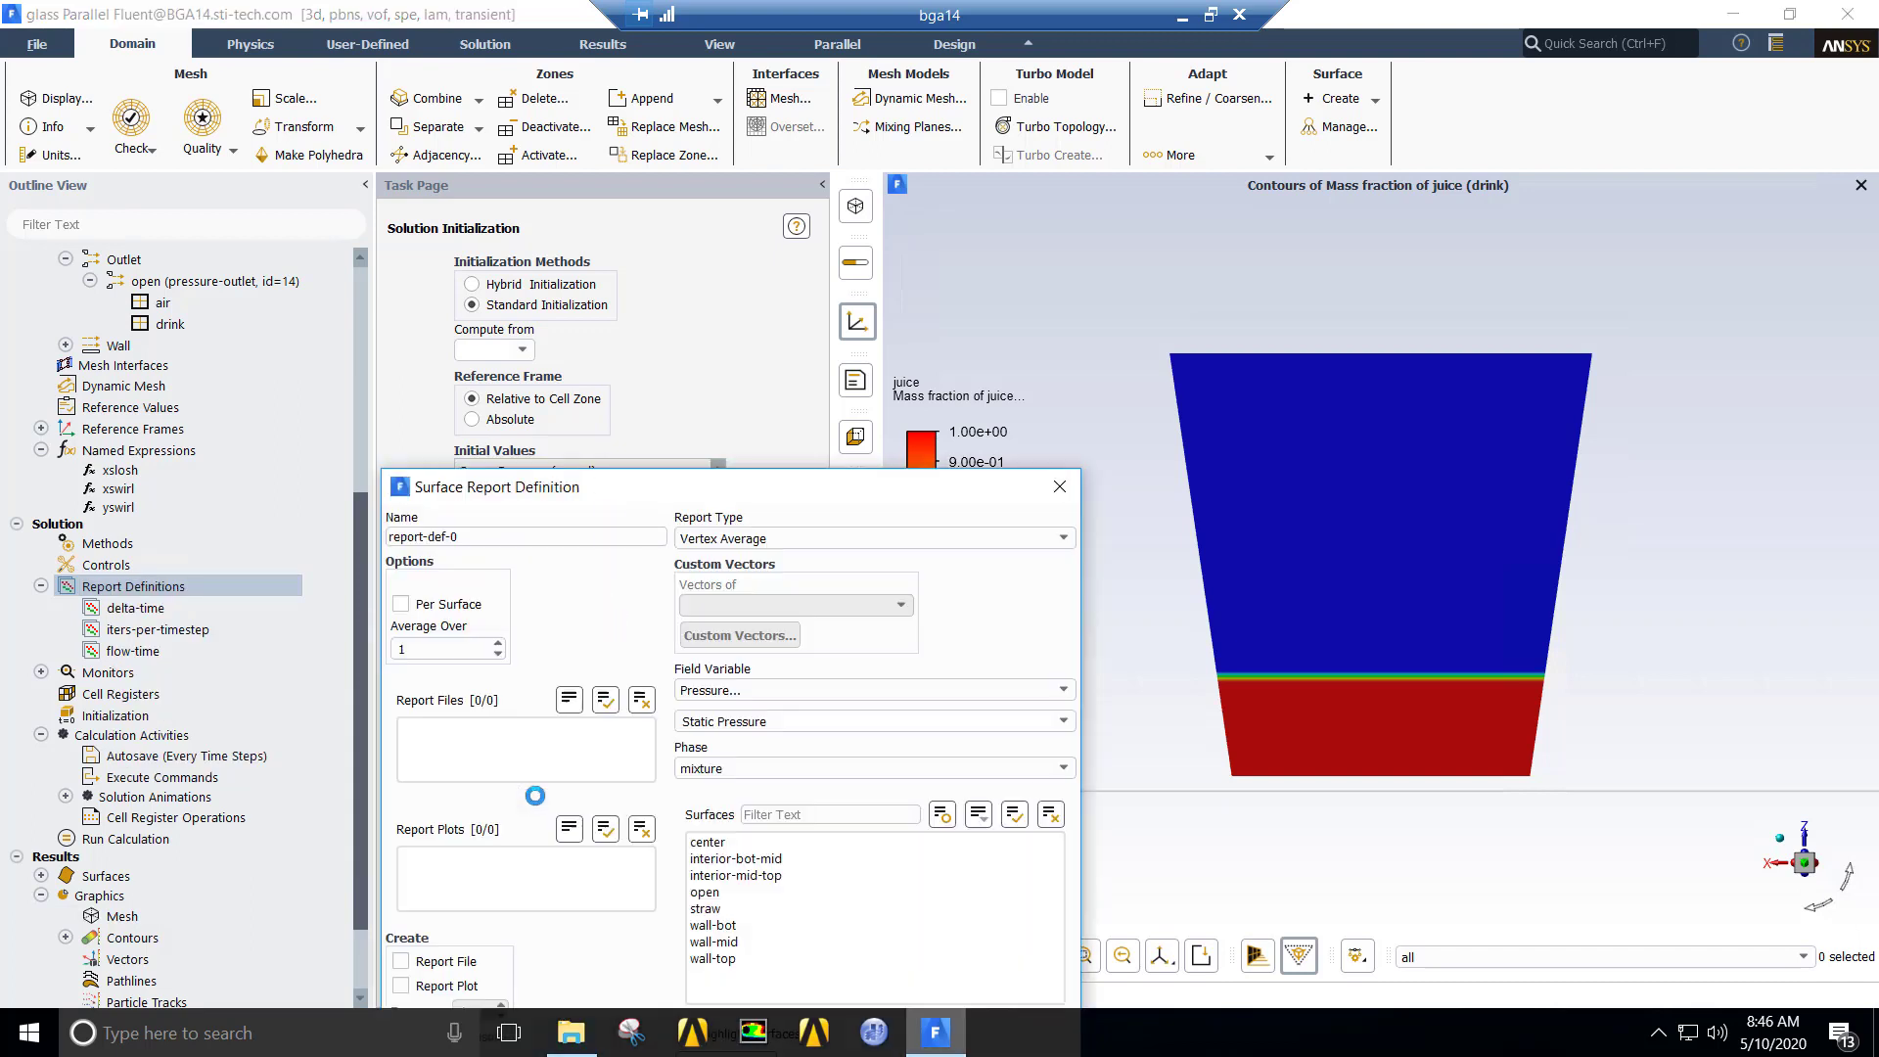
triple_click(486, 535)
text(sample)
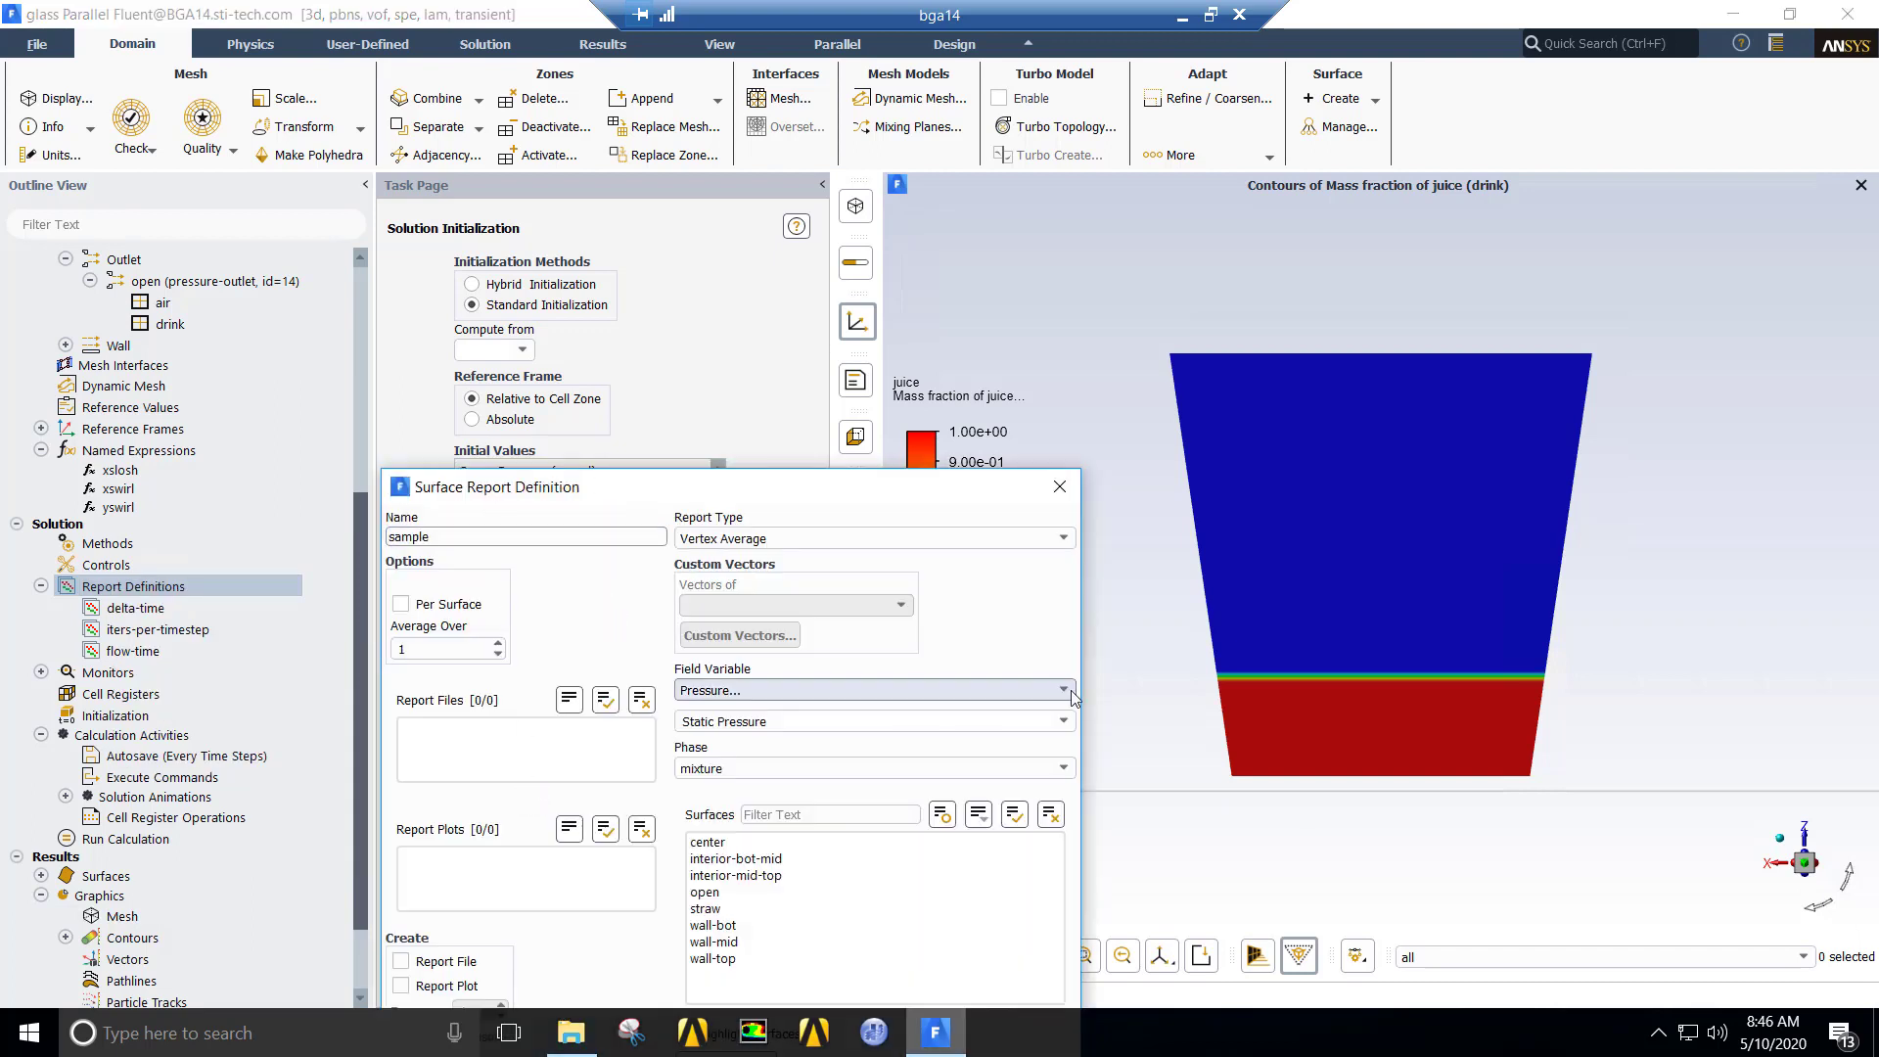
click(1067, 689)
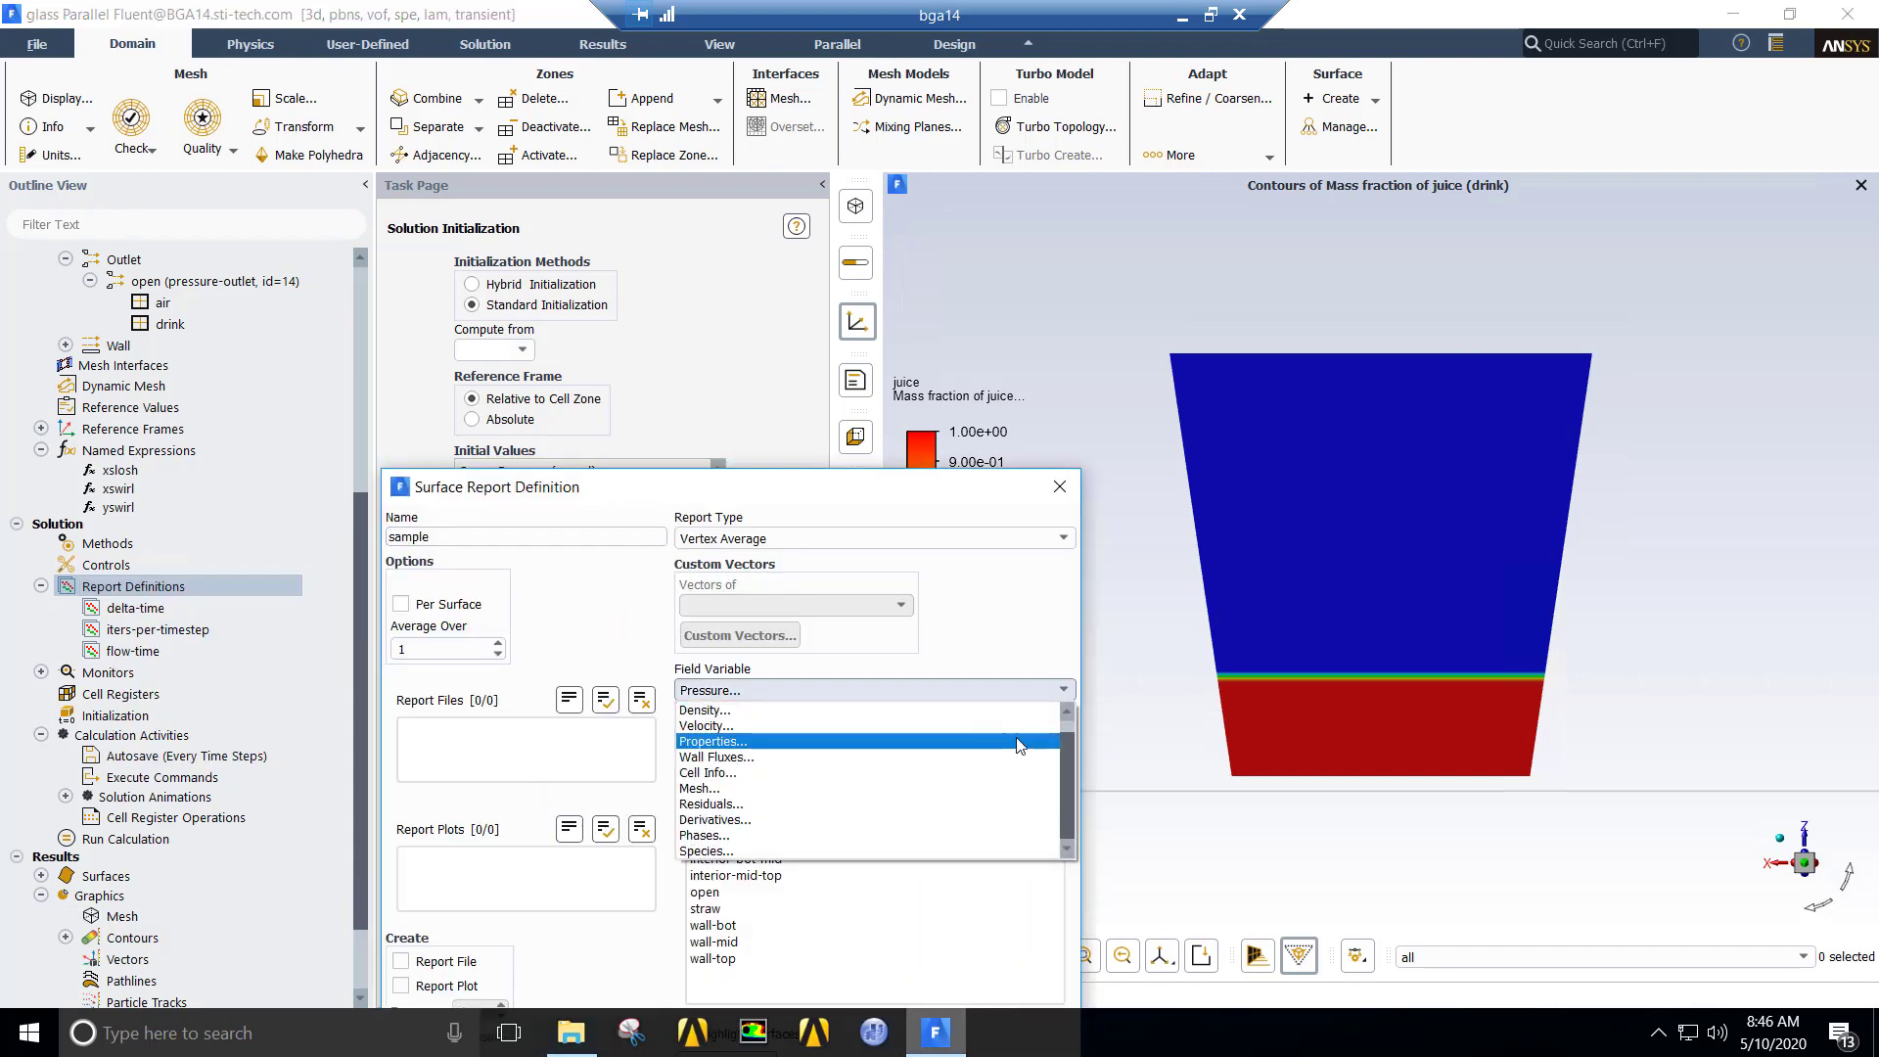
click(736, 851)
click(807, 722)
click(808, 761)
click(704, 908)
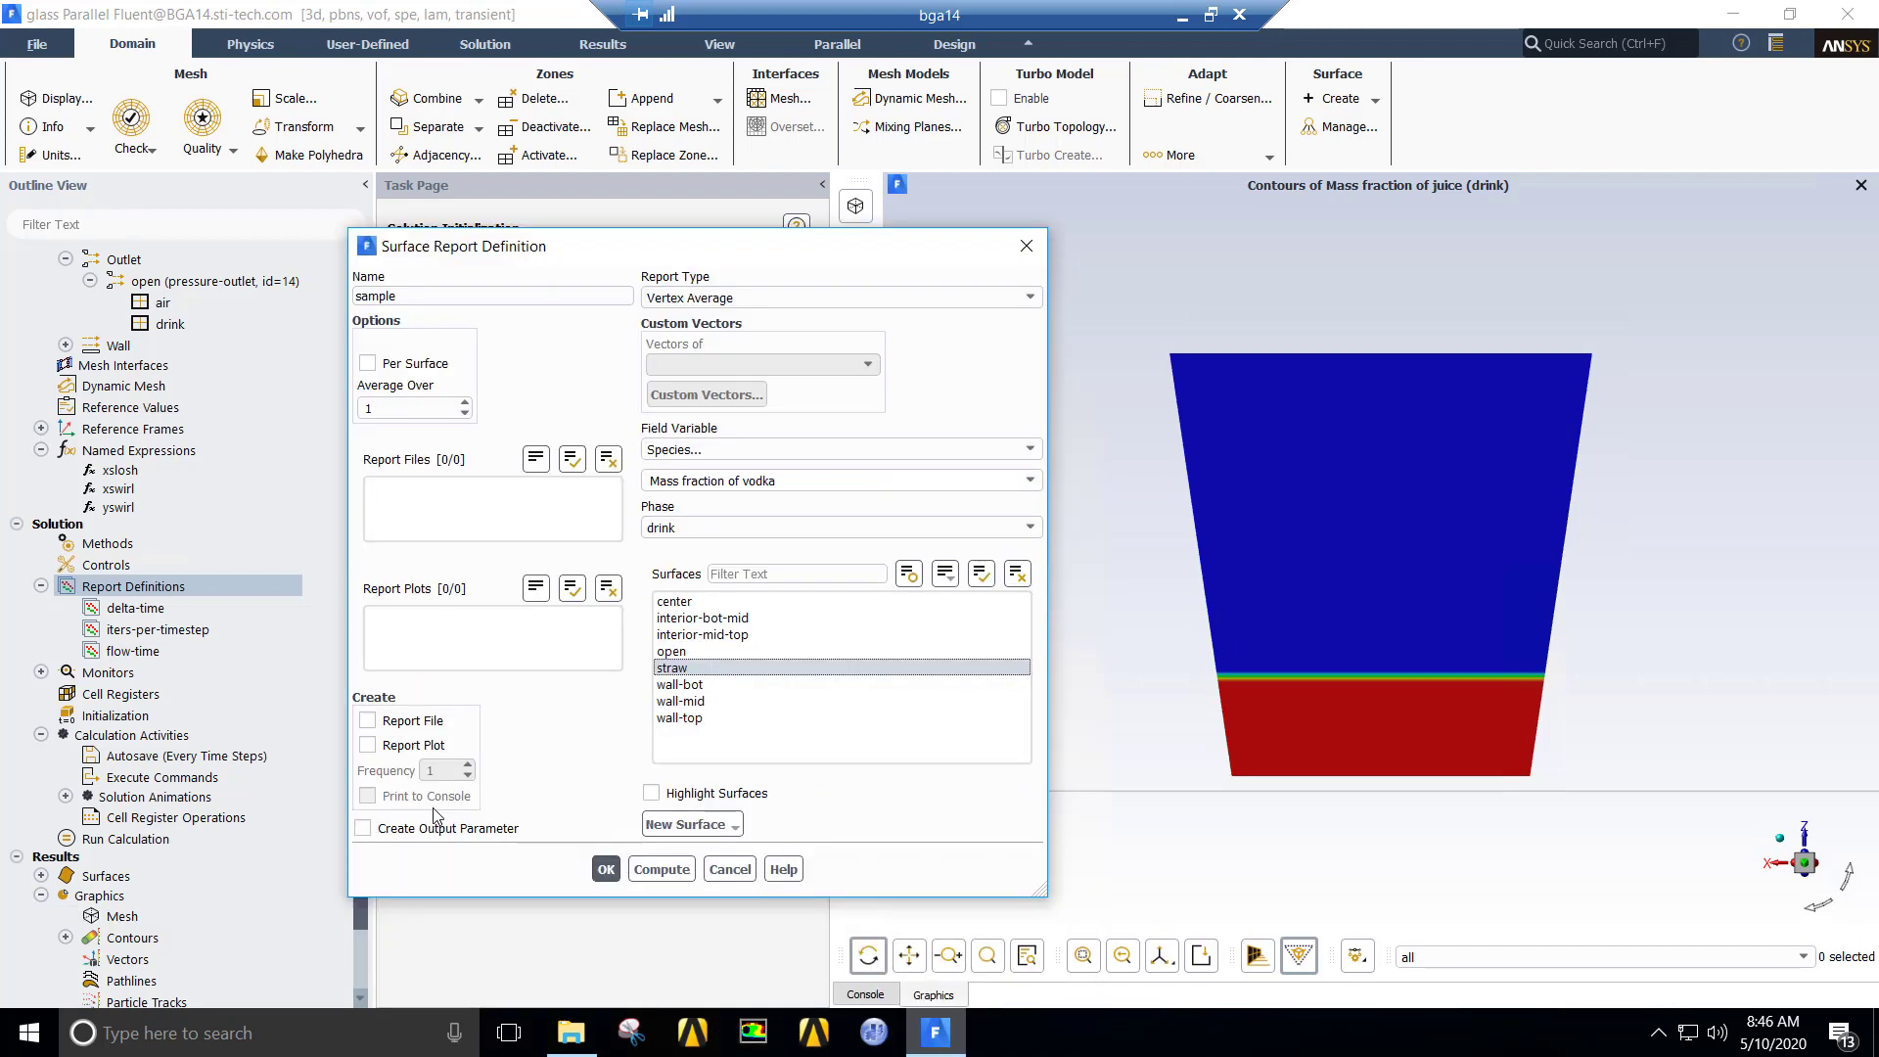
click(367, 744)
Step: Save the sample report definition and switch pressure-velocity coupling to the PISO scheme
key(Return)
click(103, 544)
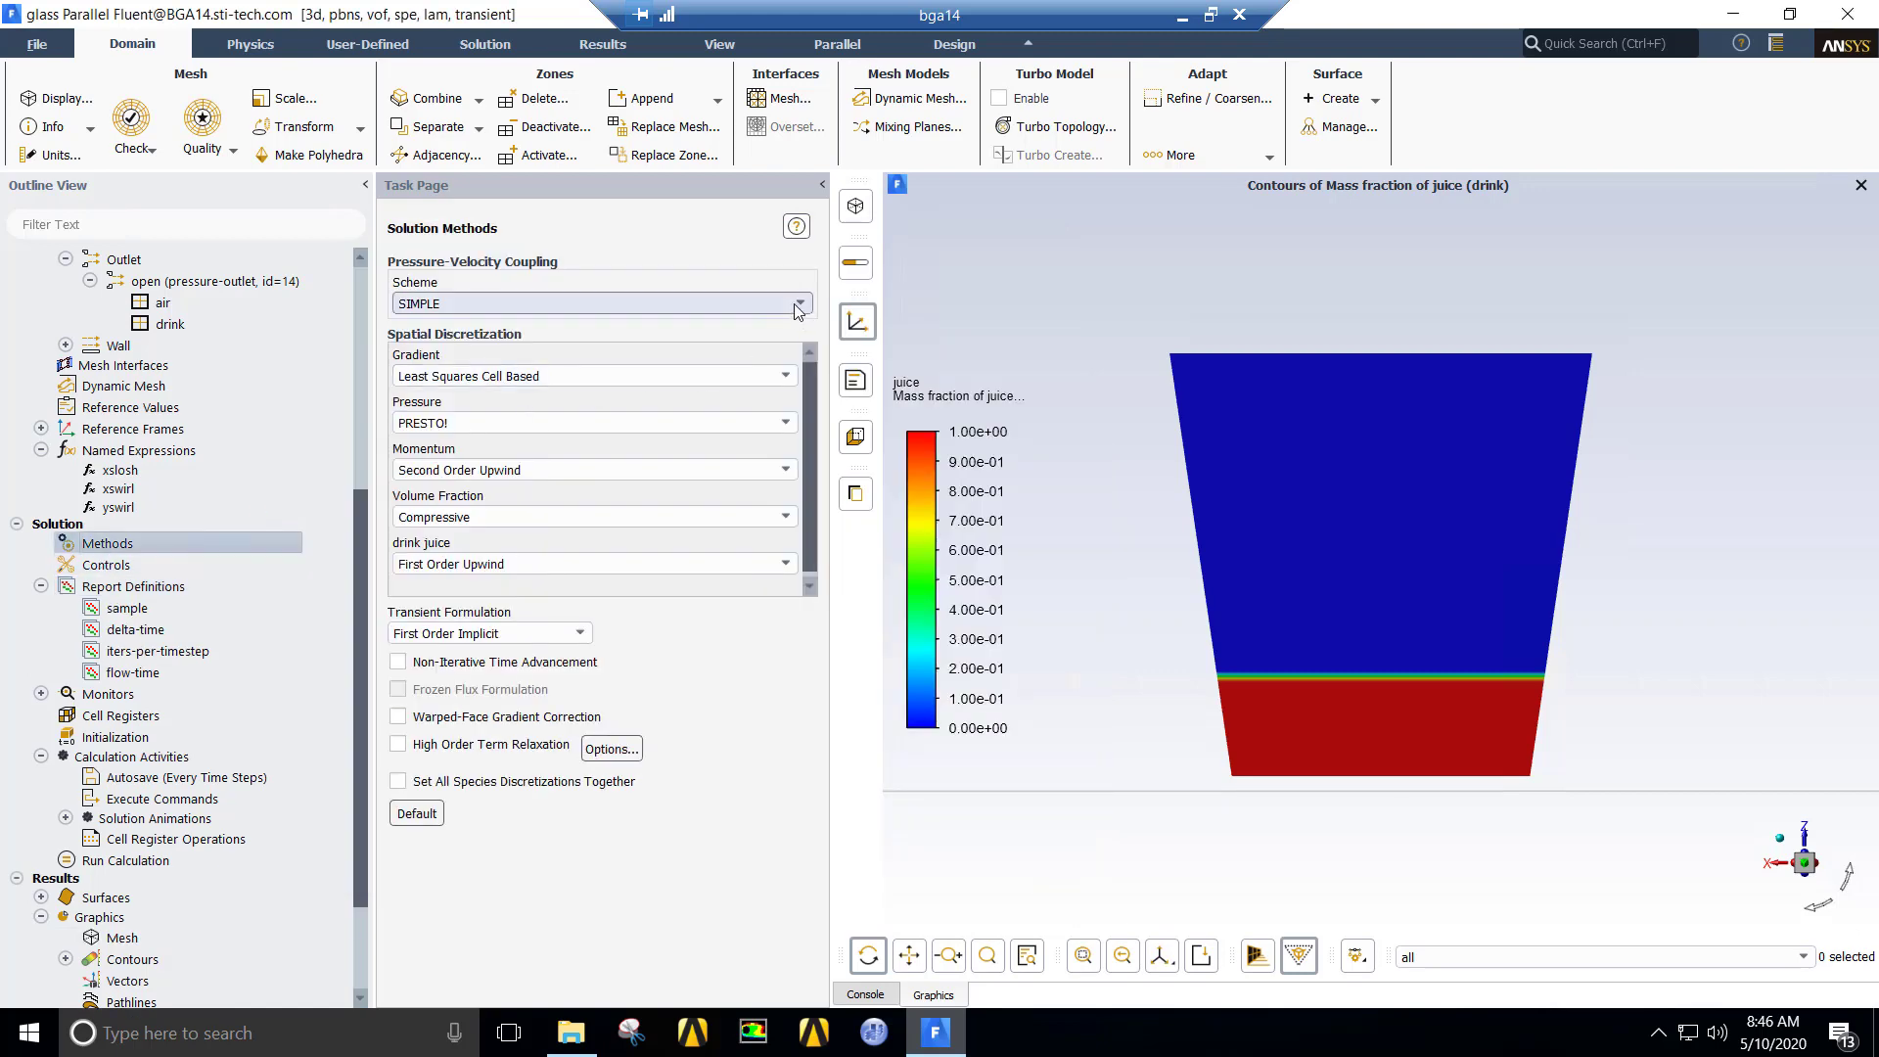
click(798, 304)
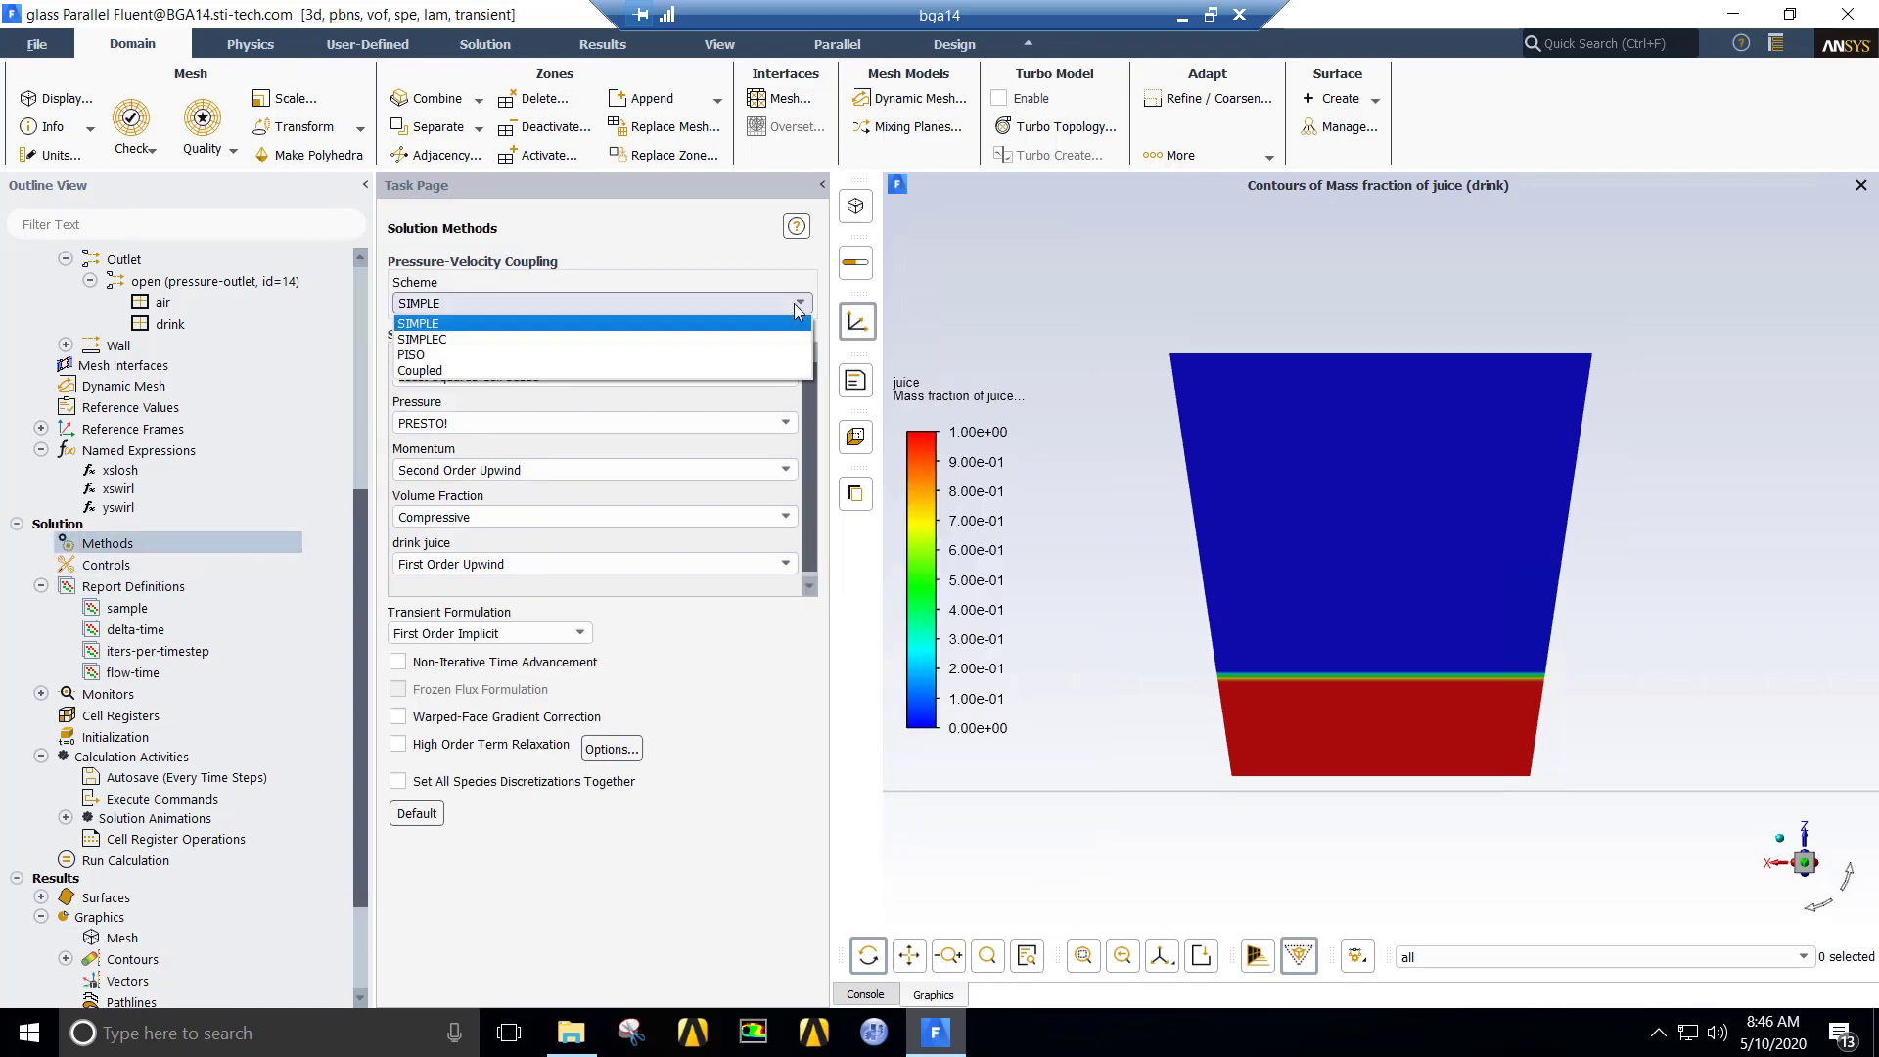
click(424, 355)
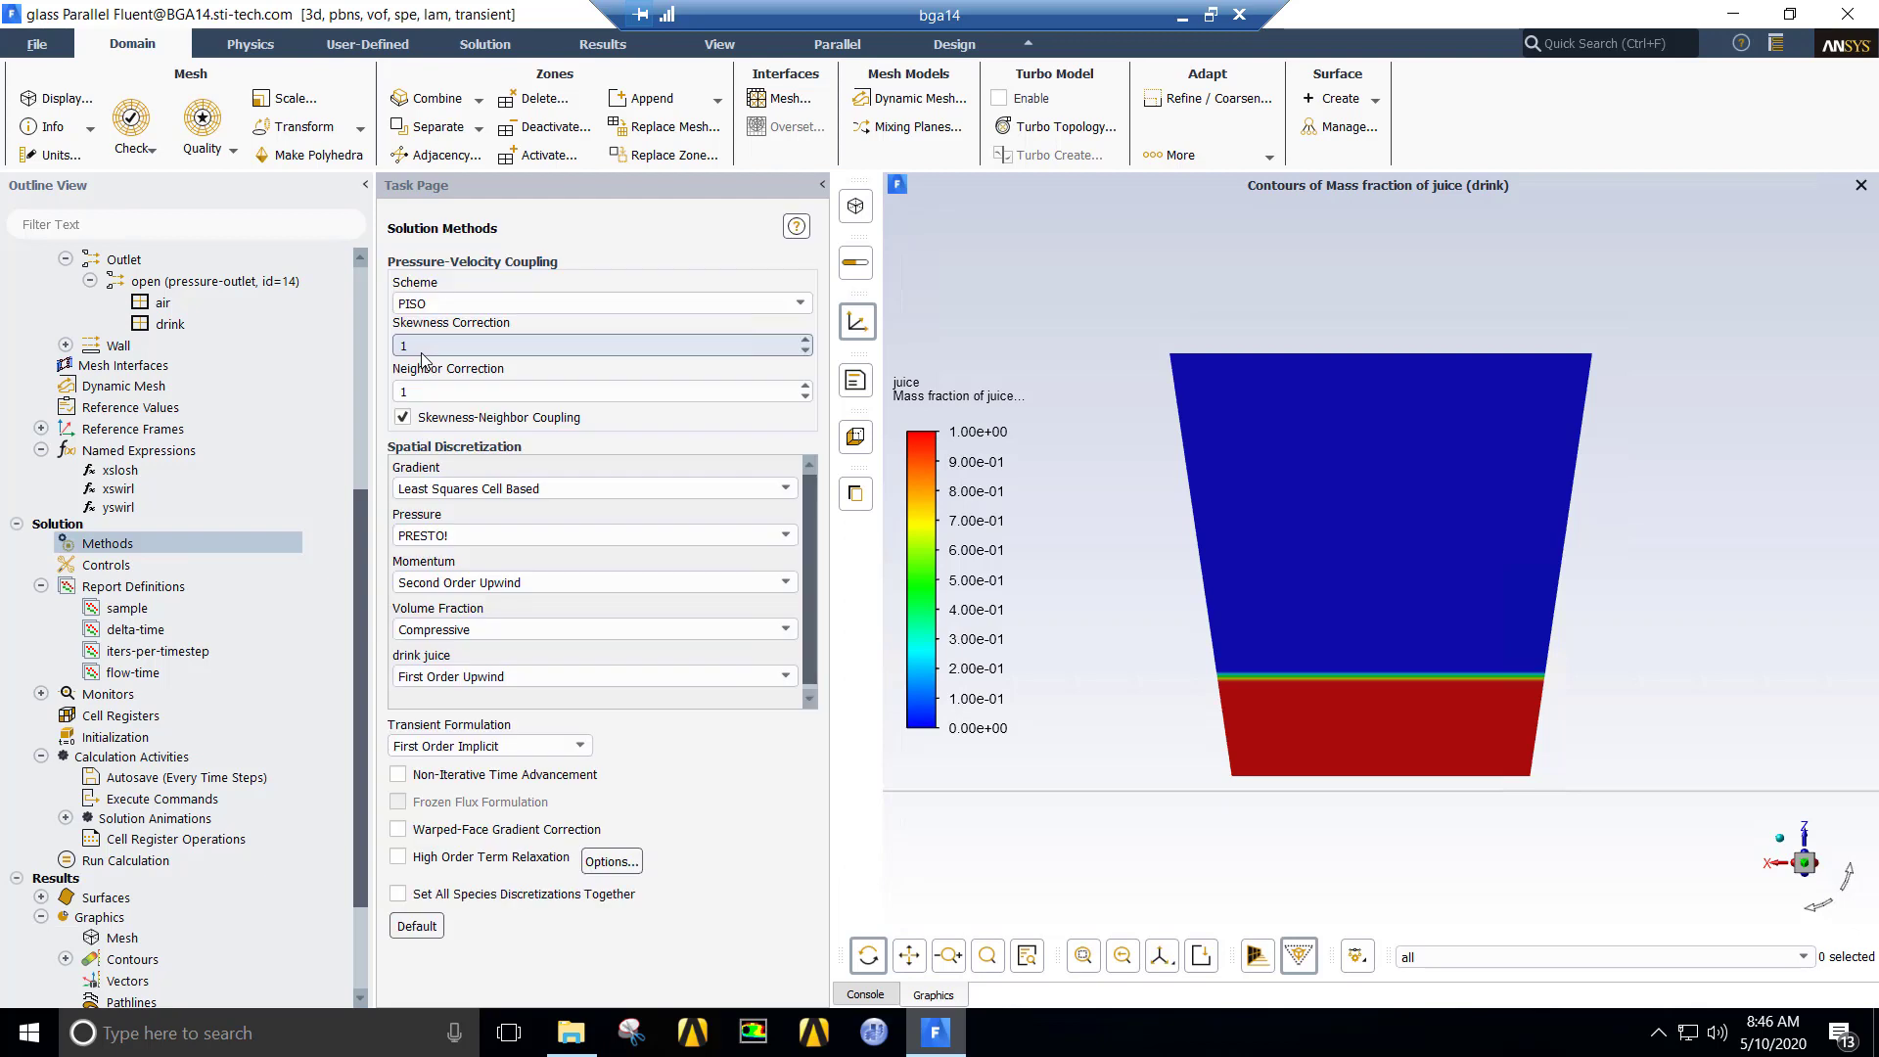
click(126, 866)
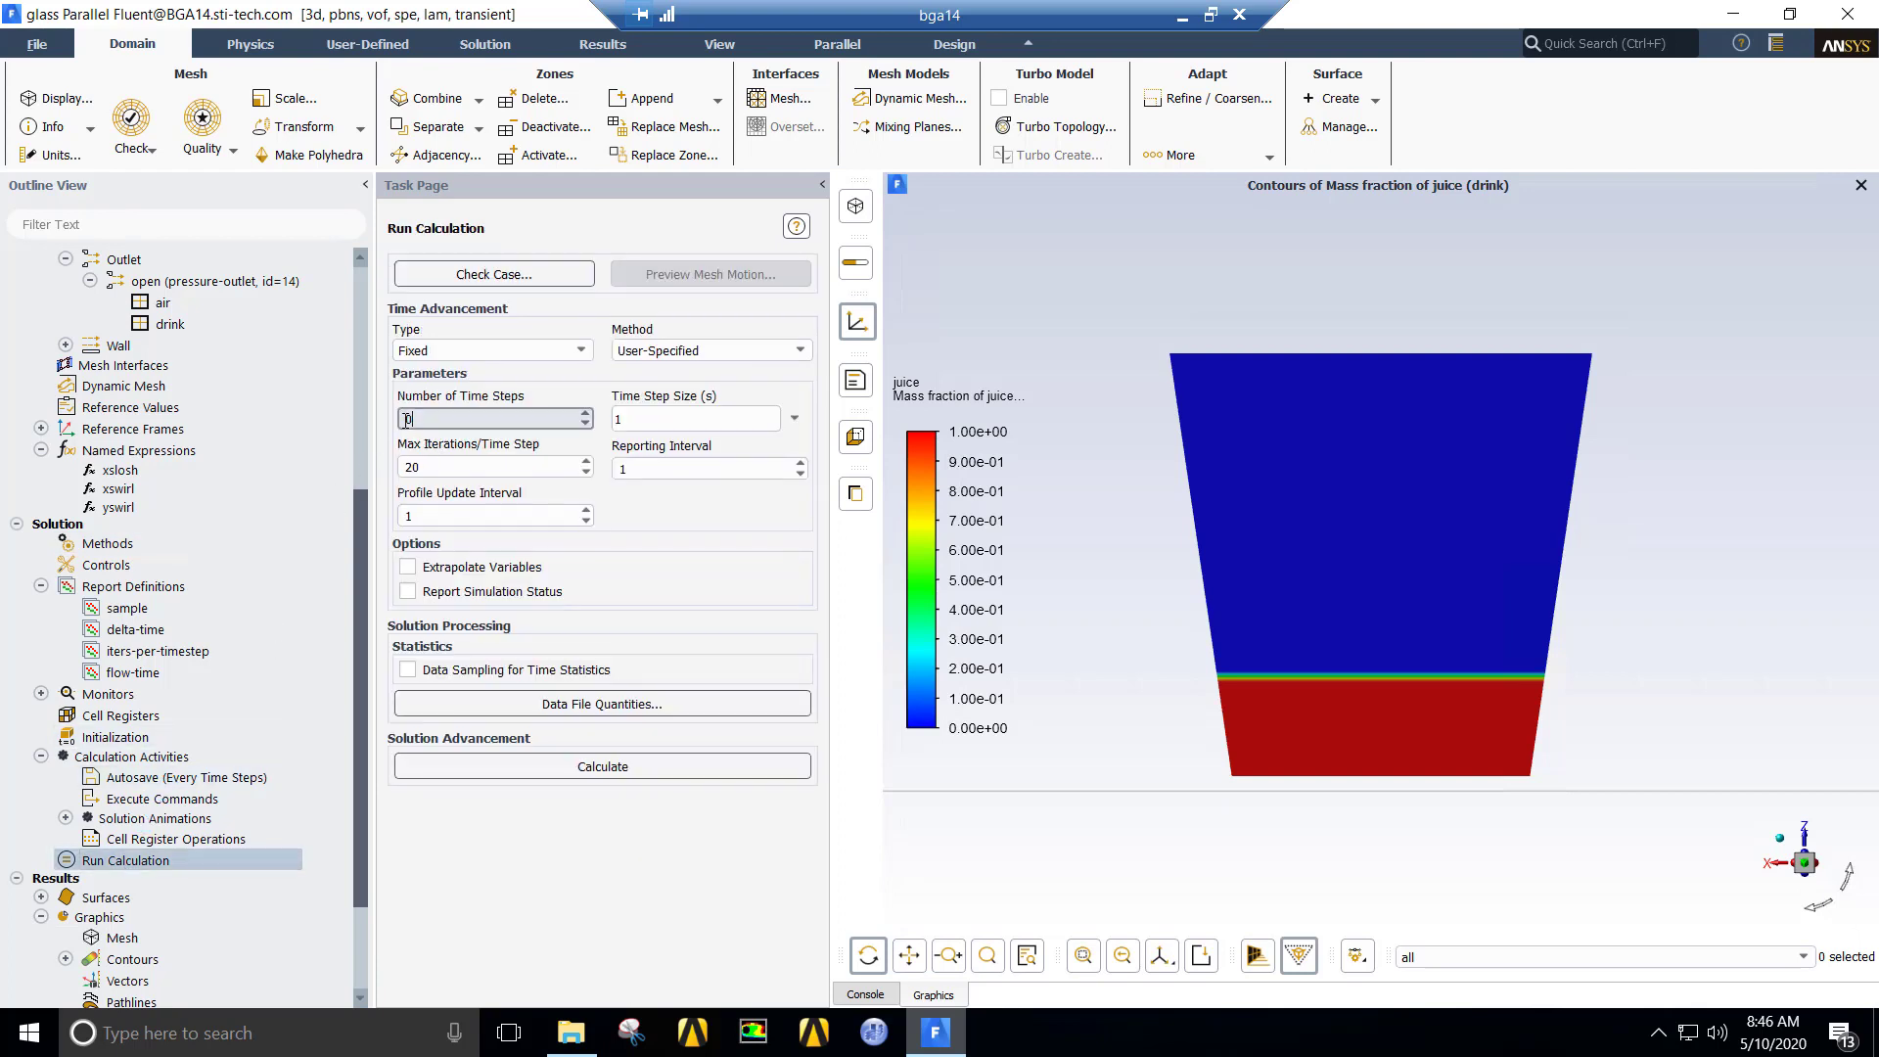
Step: Set 400 time steps with a time step size of 0.01 s
drag(421, 419, 382, 424)
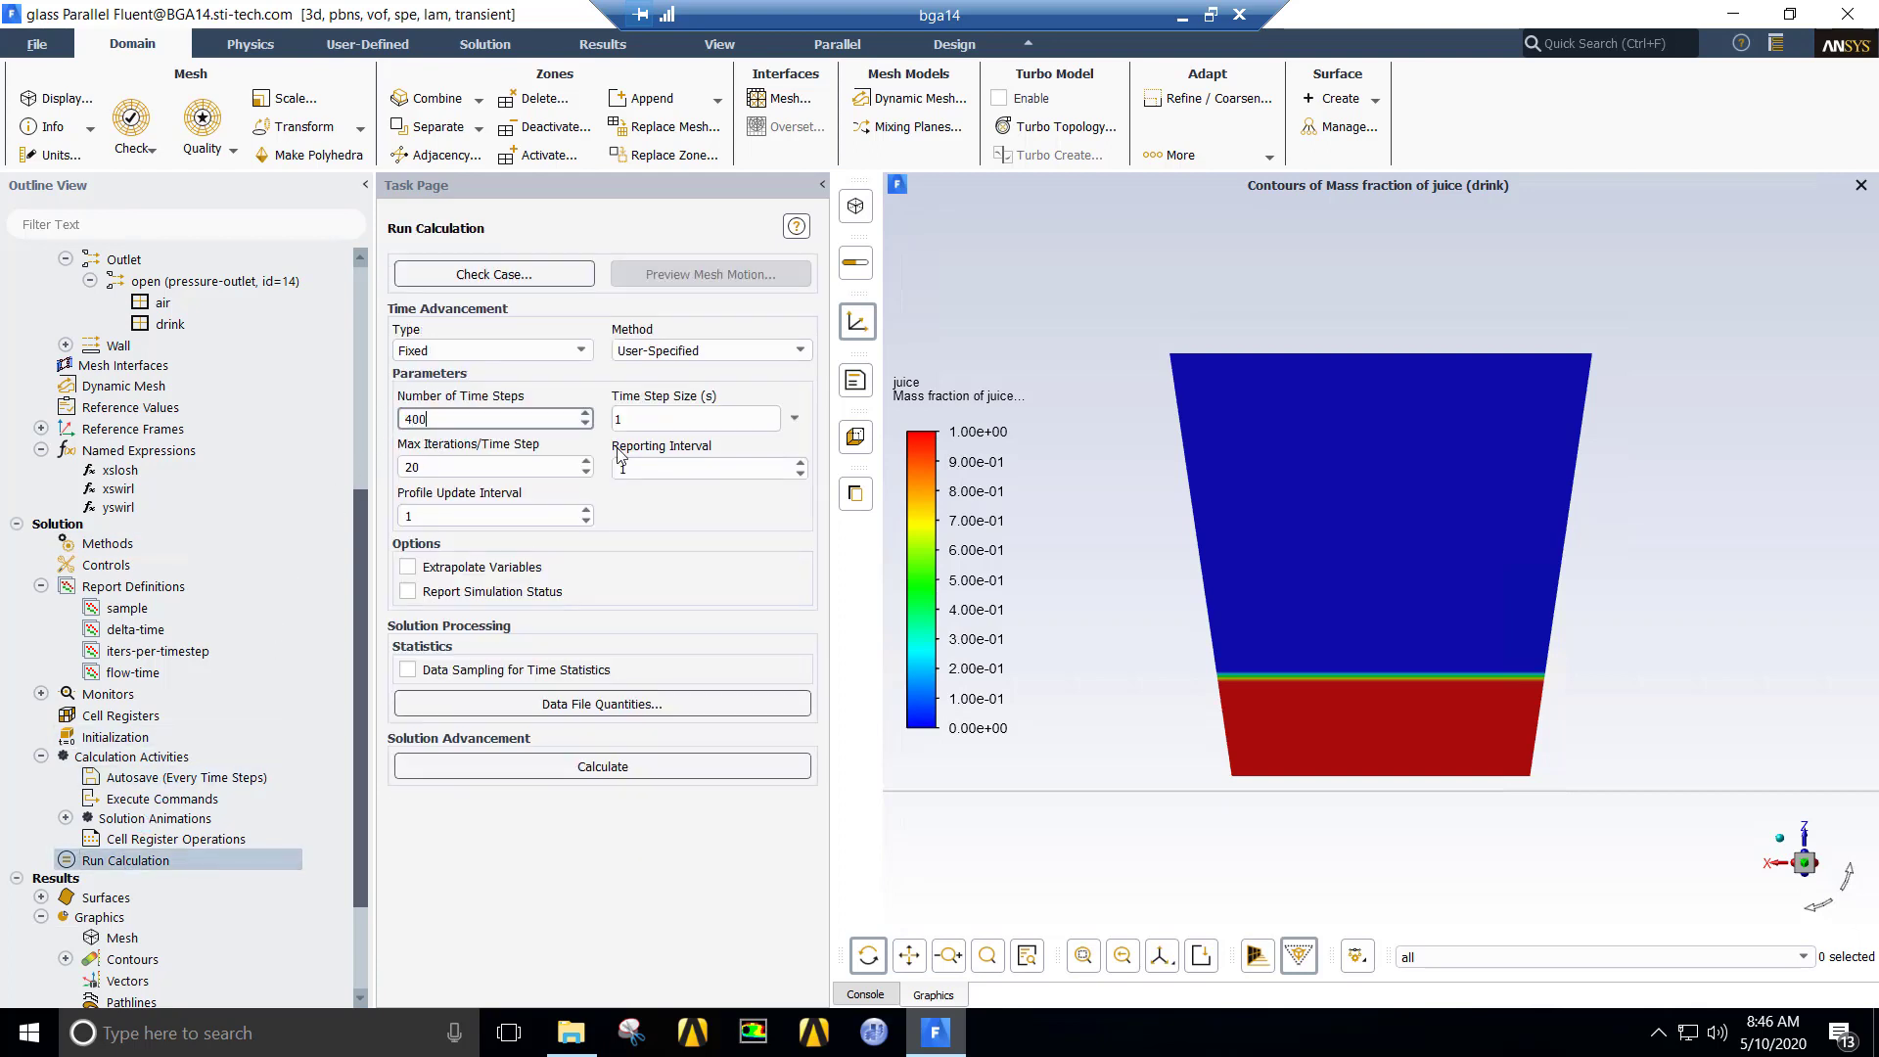
text(400)
drag(631, 419, 609, 418)
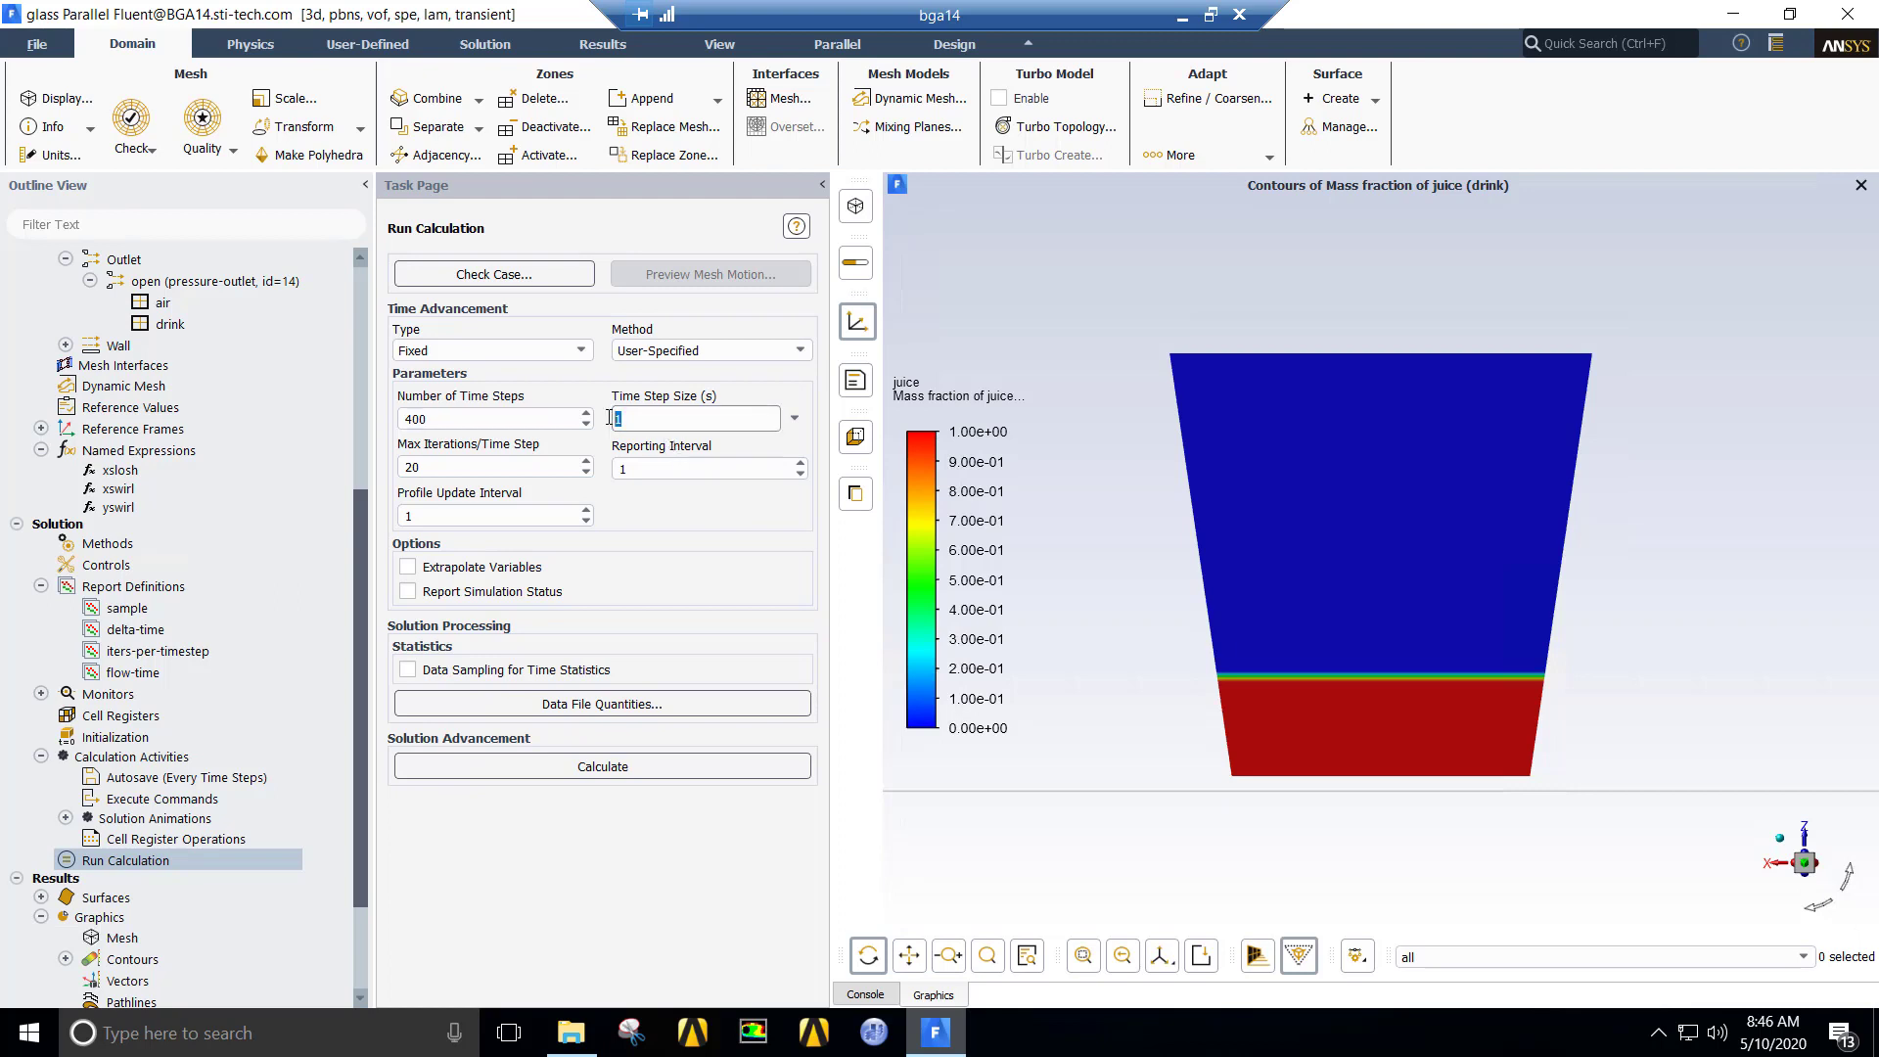
text(0.01)
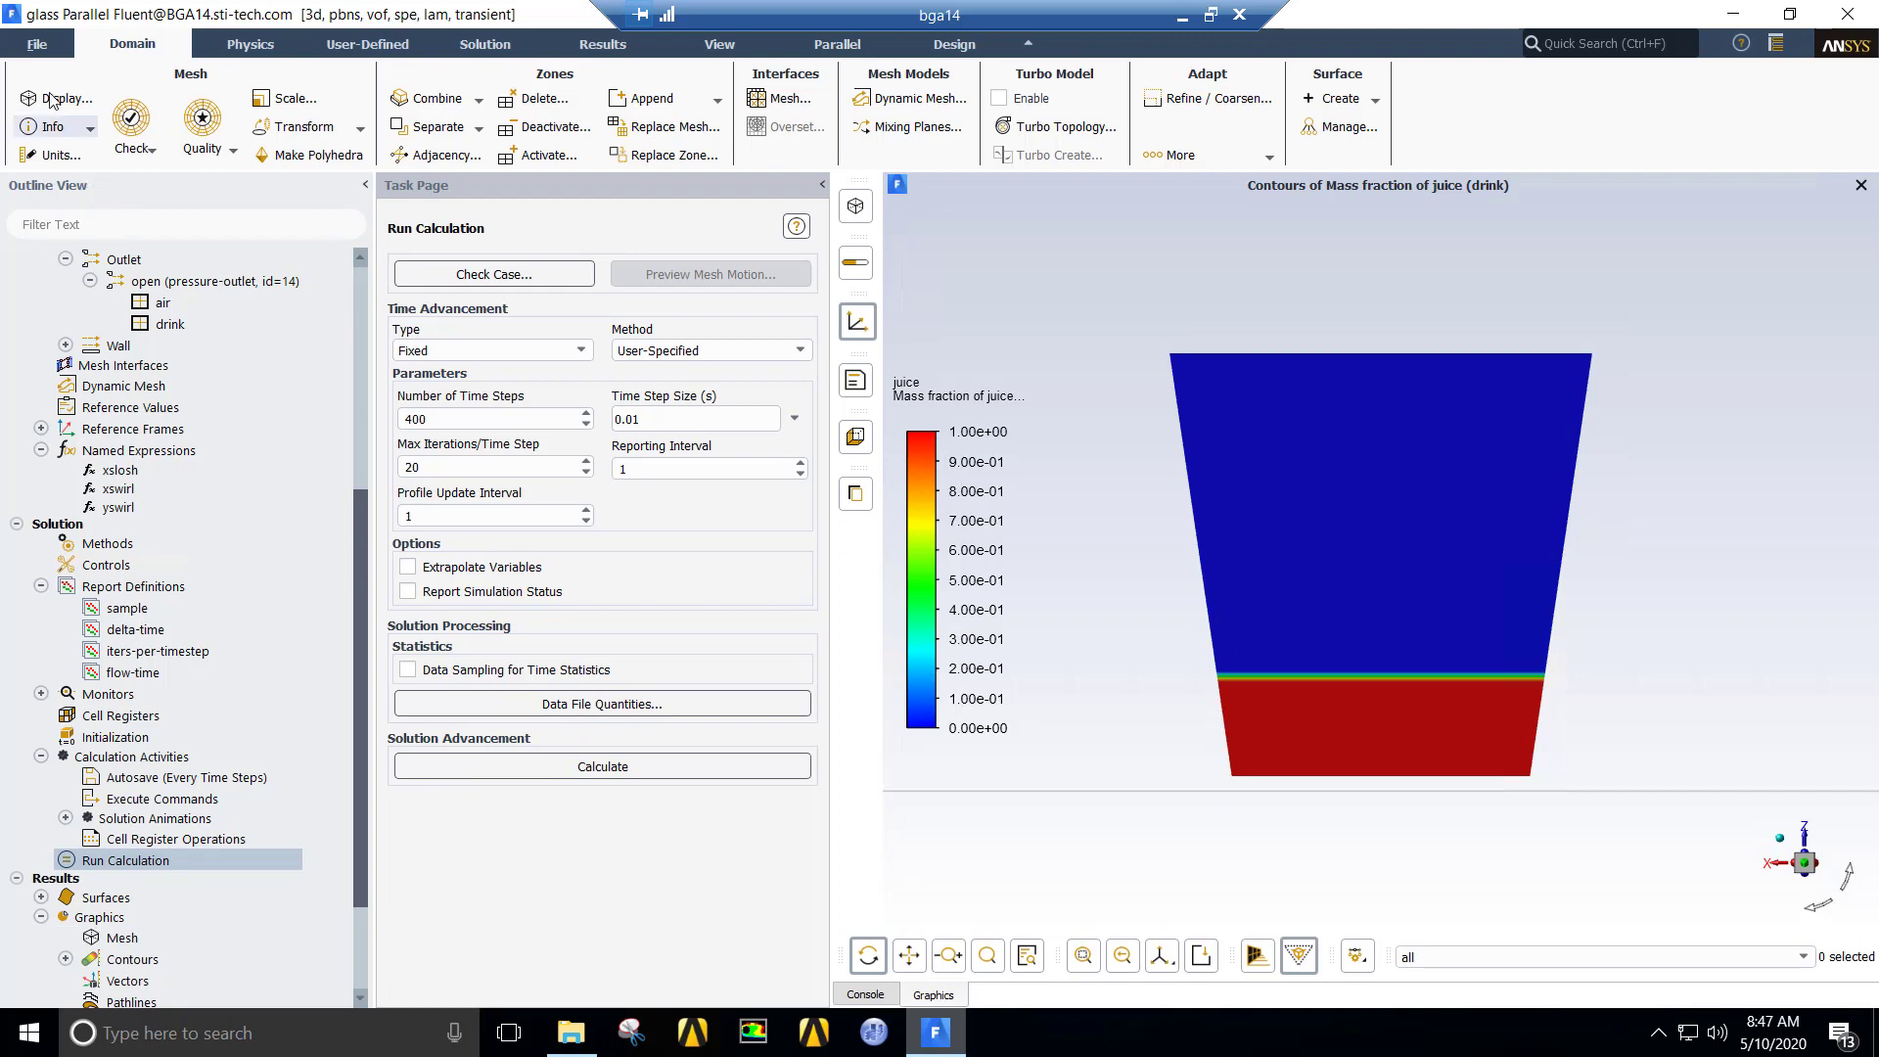
Step: Write the case file as slosh and start the transient calculation
click(37, 46)
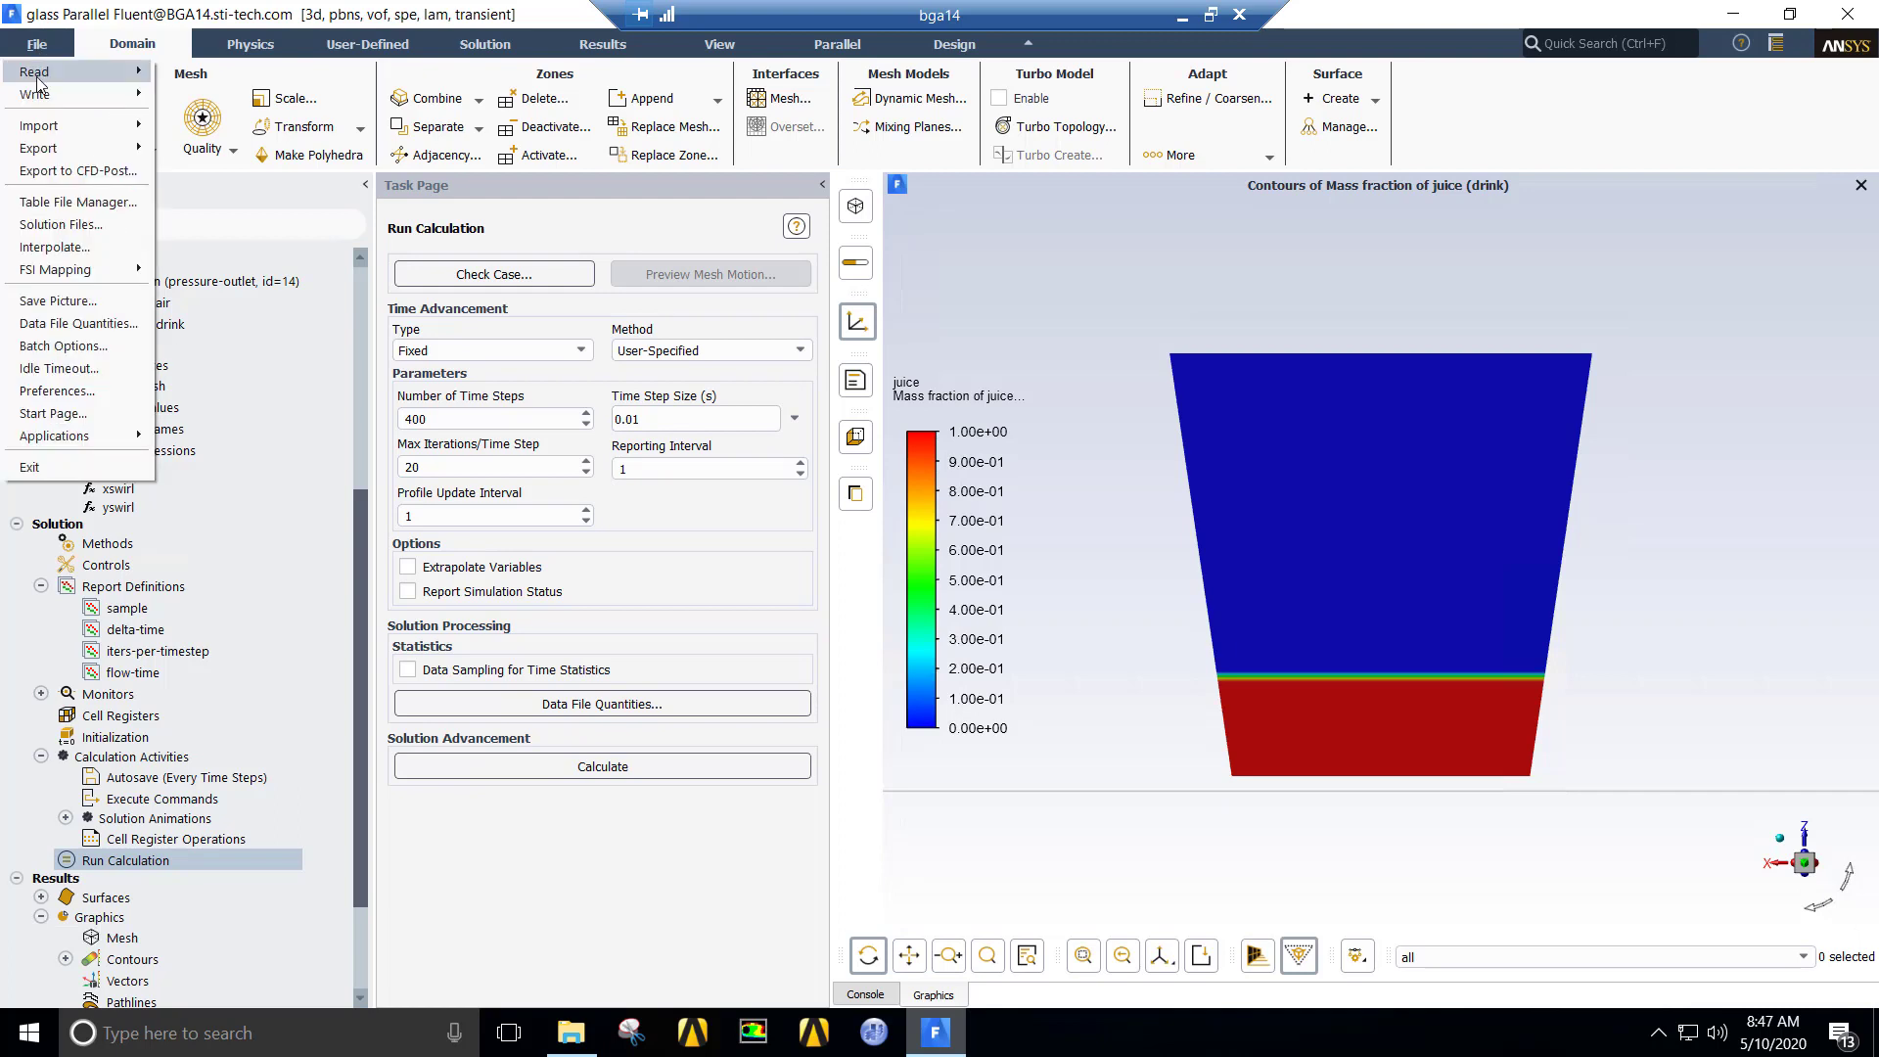
mouse_move(42, 98)
click(186, 100)
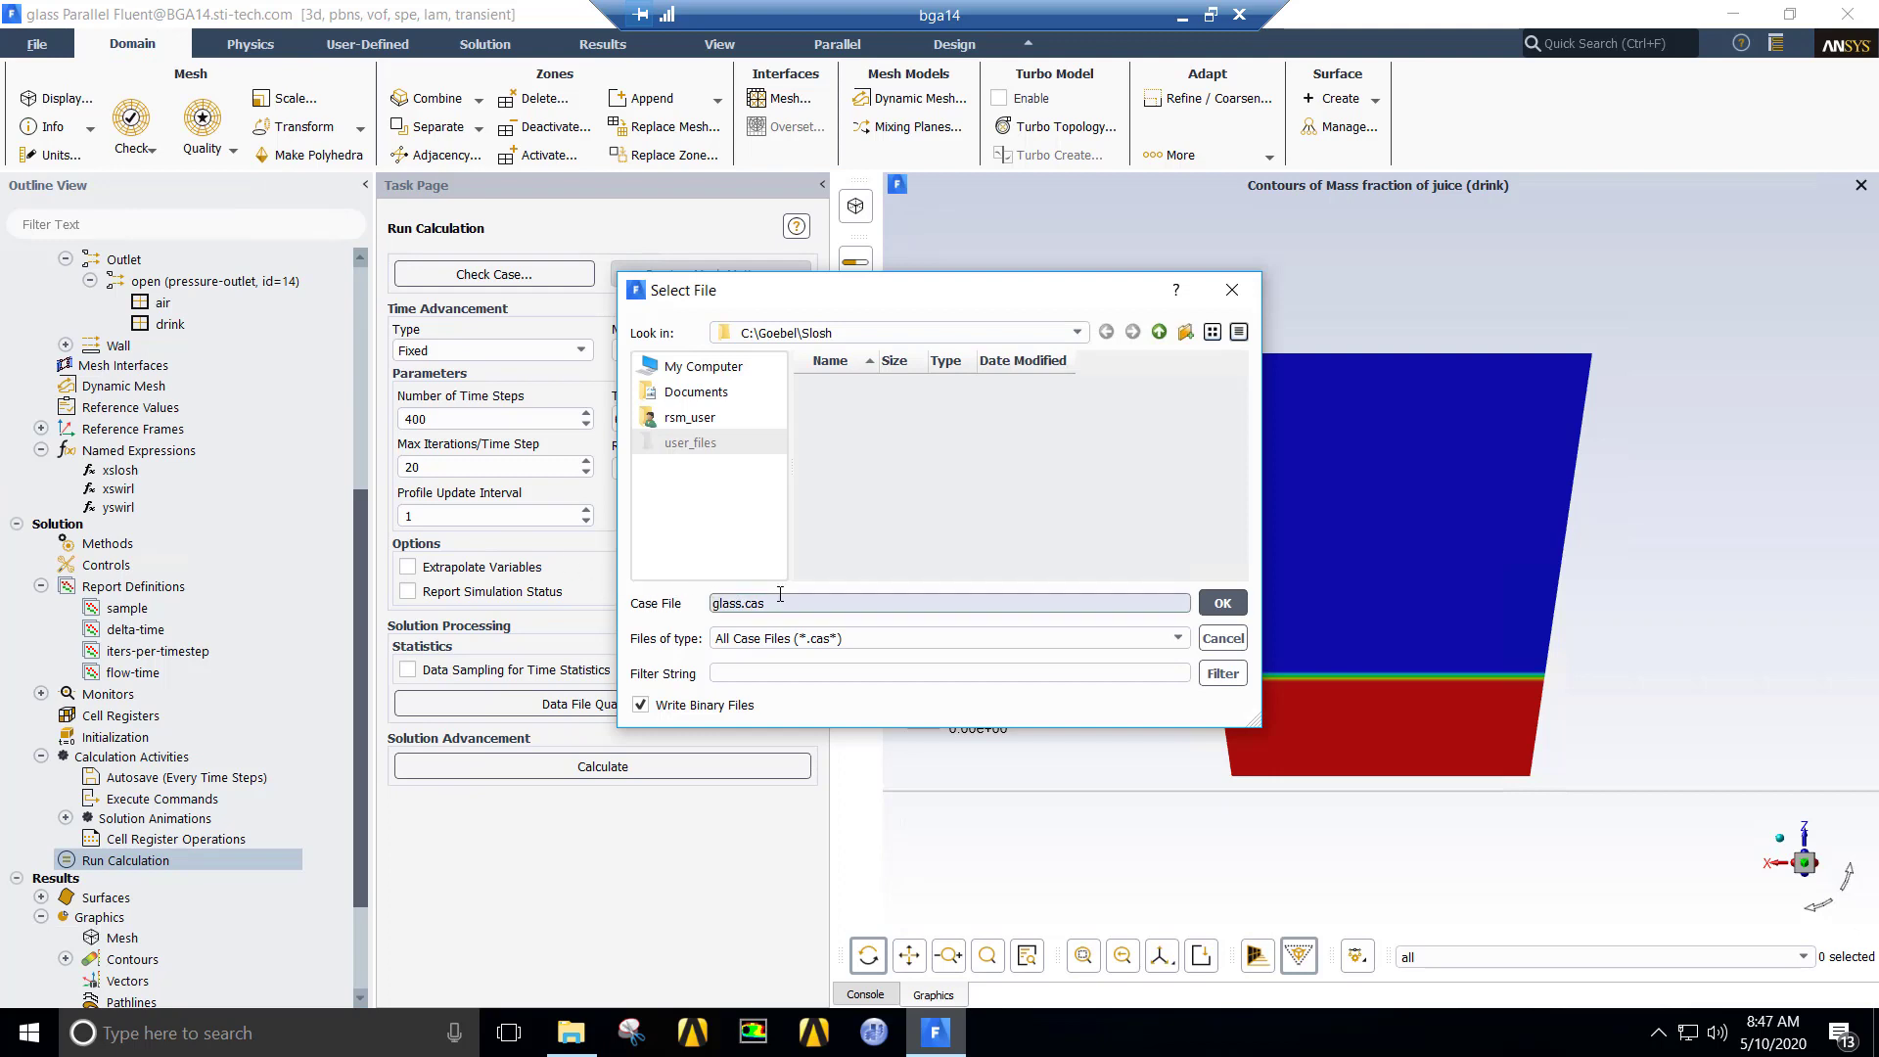
triple_click(767, 603)
text(slosh)
key(Return)
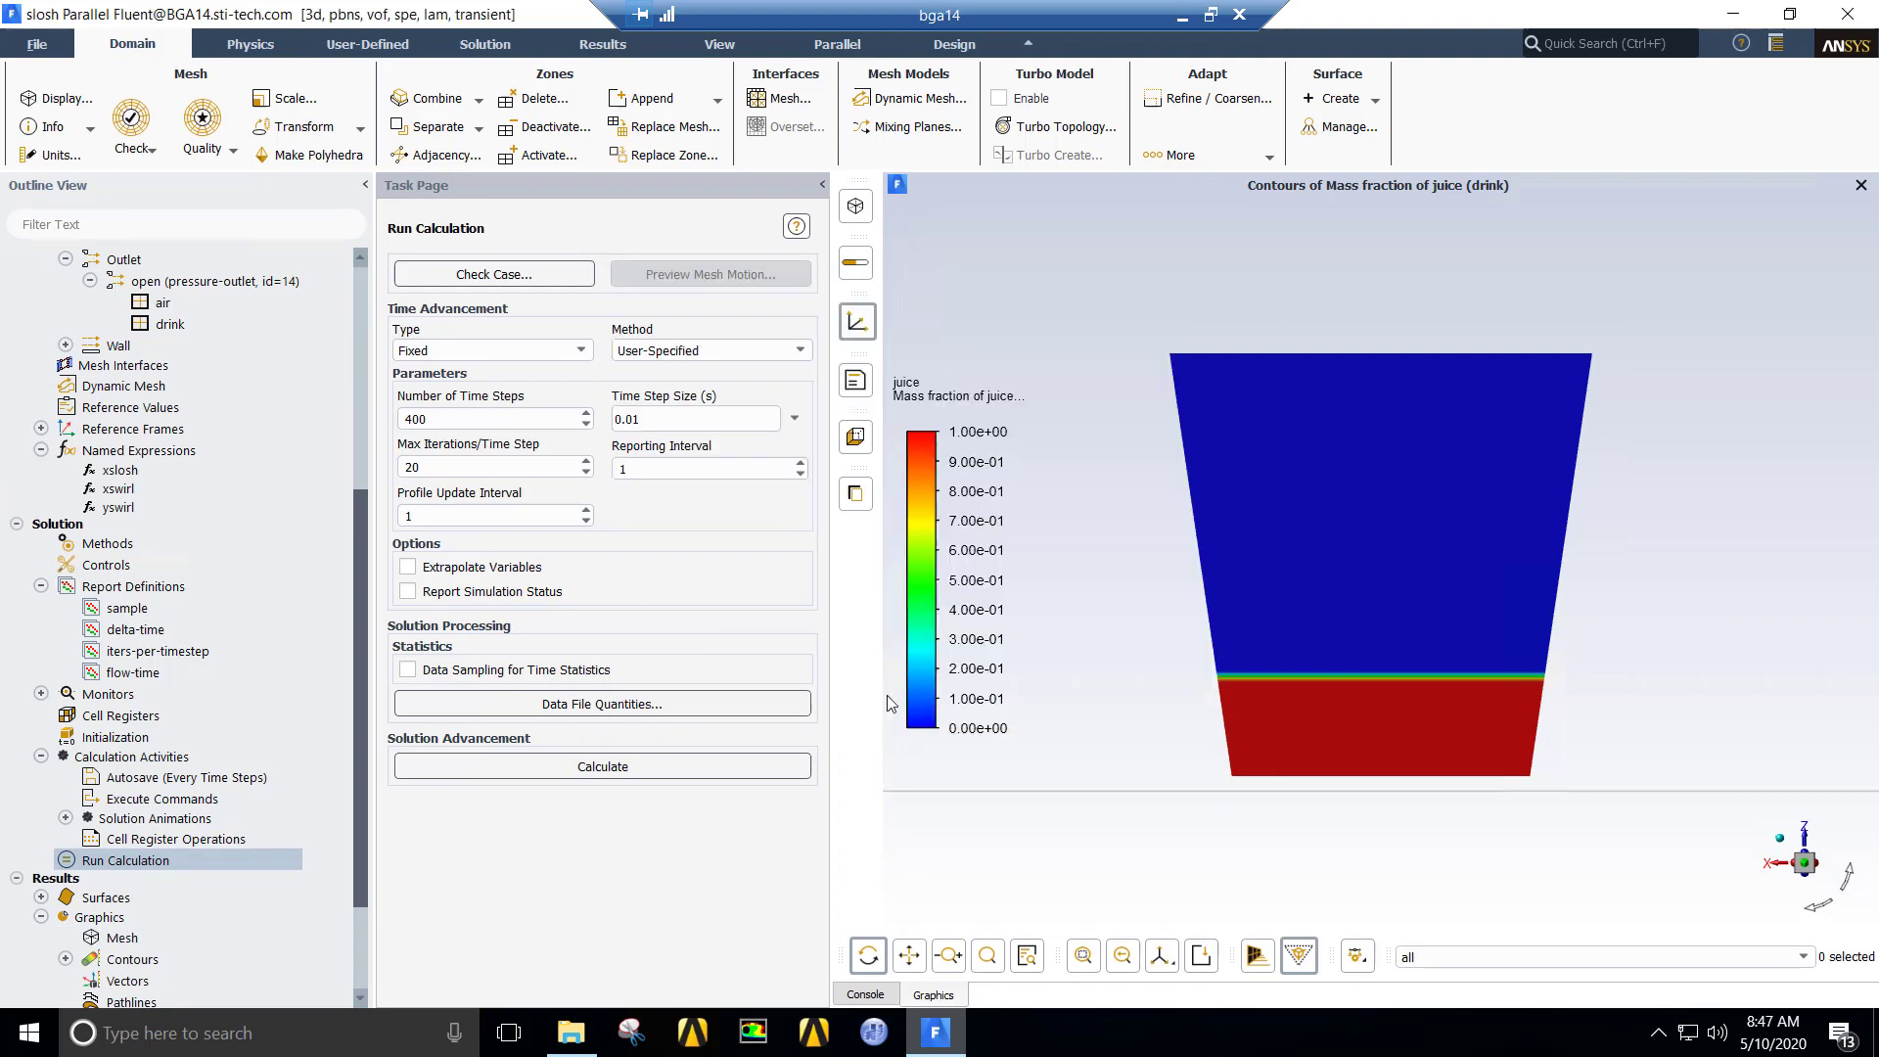
click(721, 773)
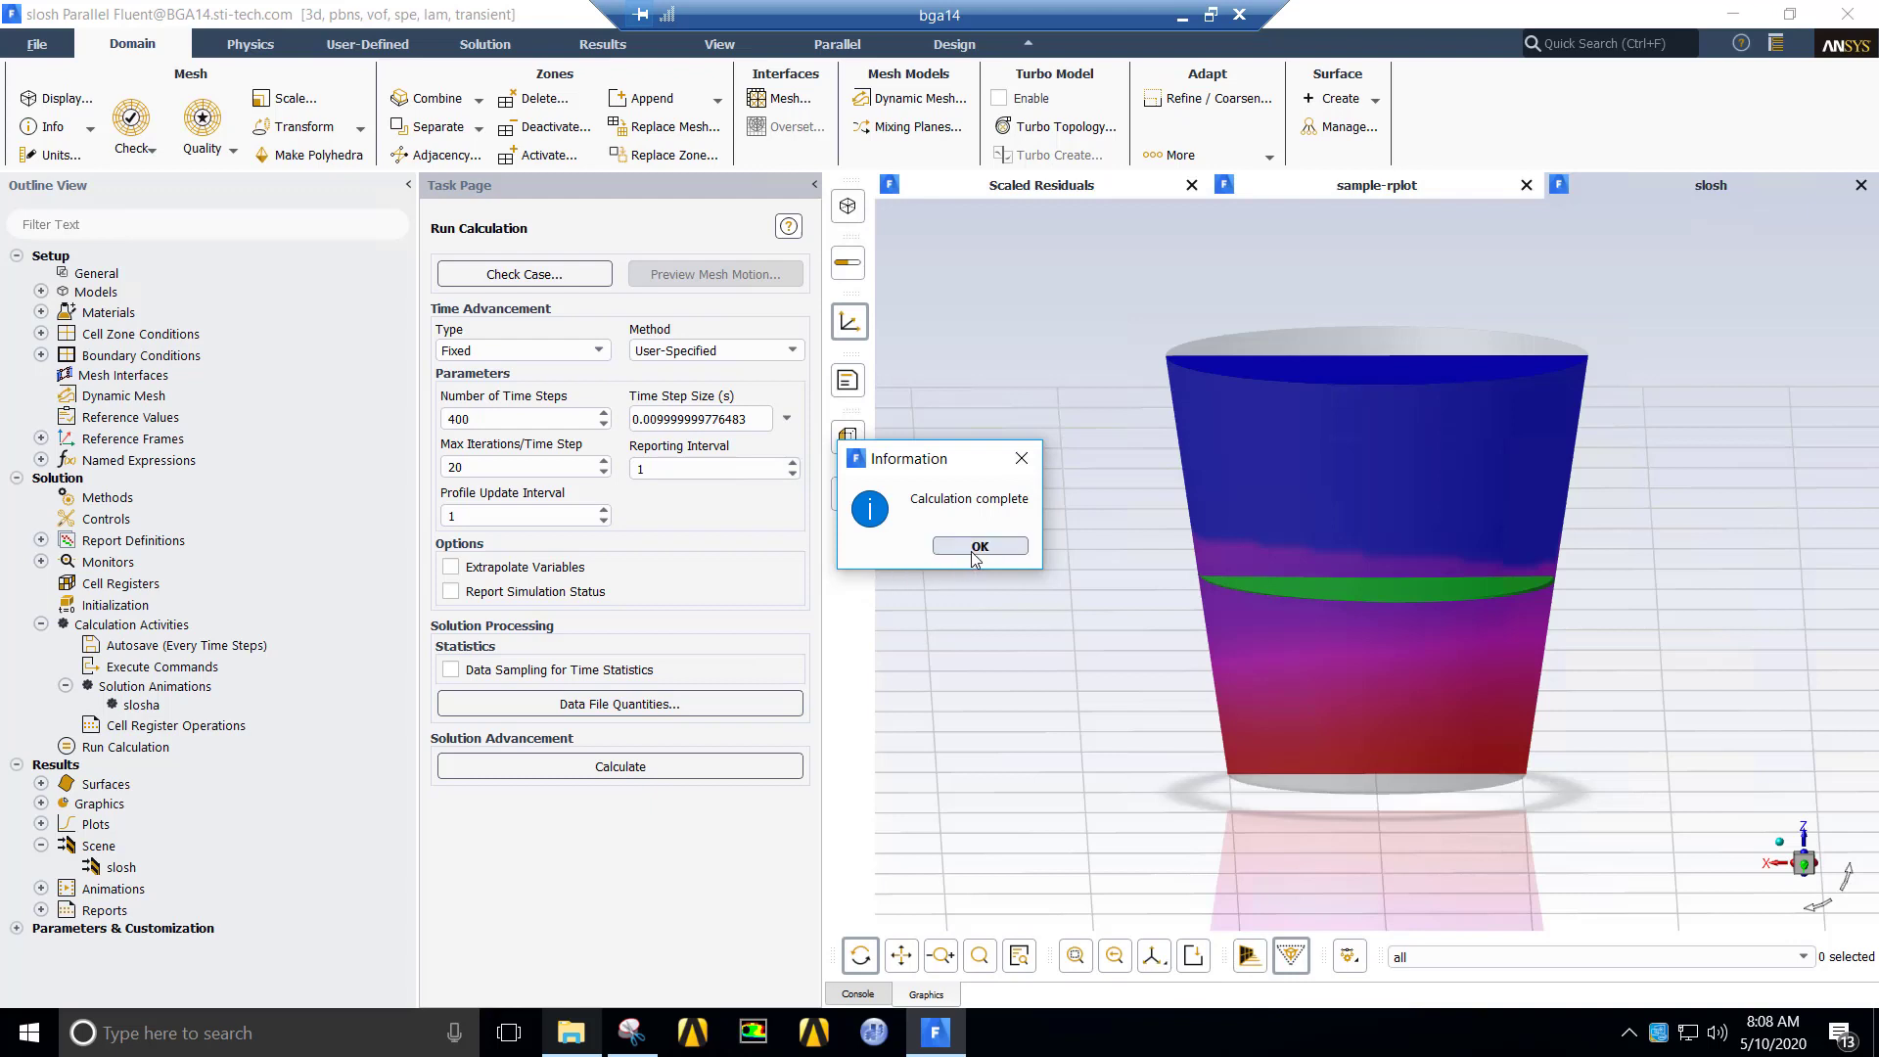
Step: Dismiss the completion message, view the sample-rplot of vodka fraction, and select animation Playback
click(978, 548)
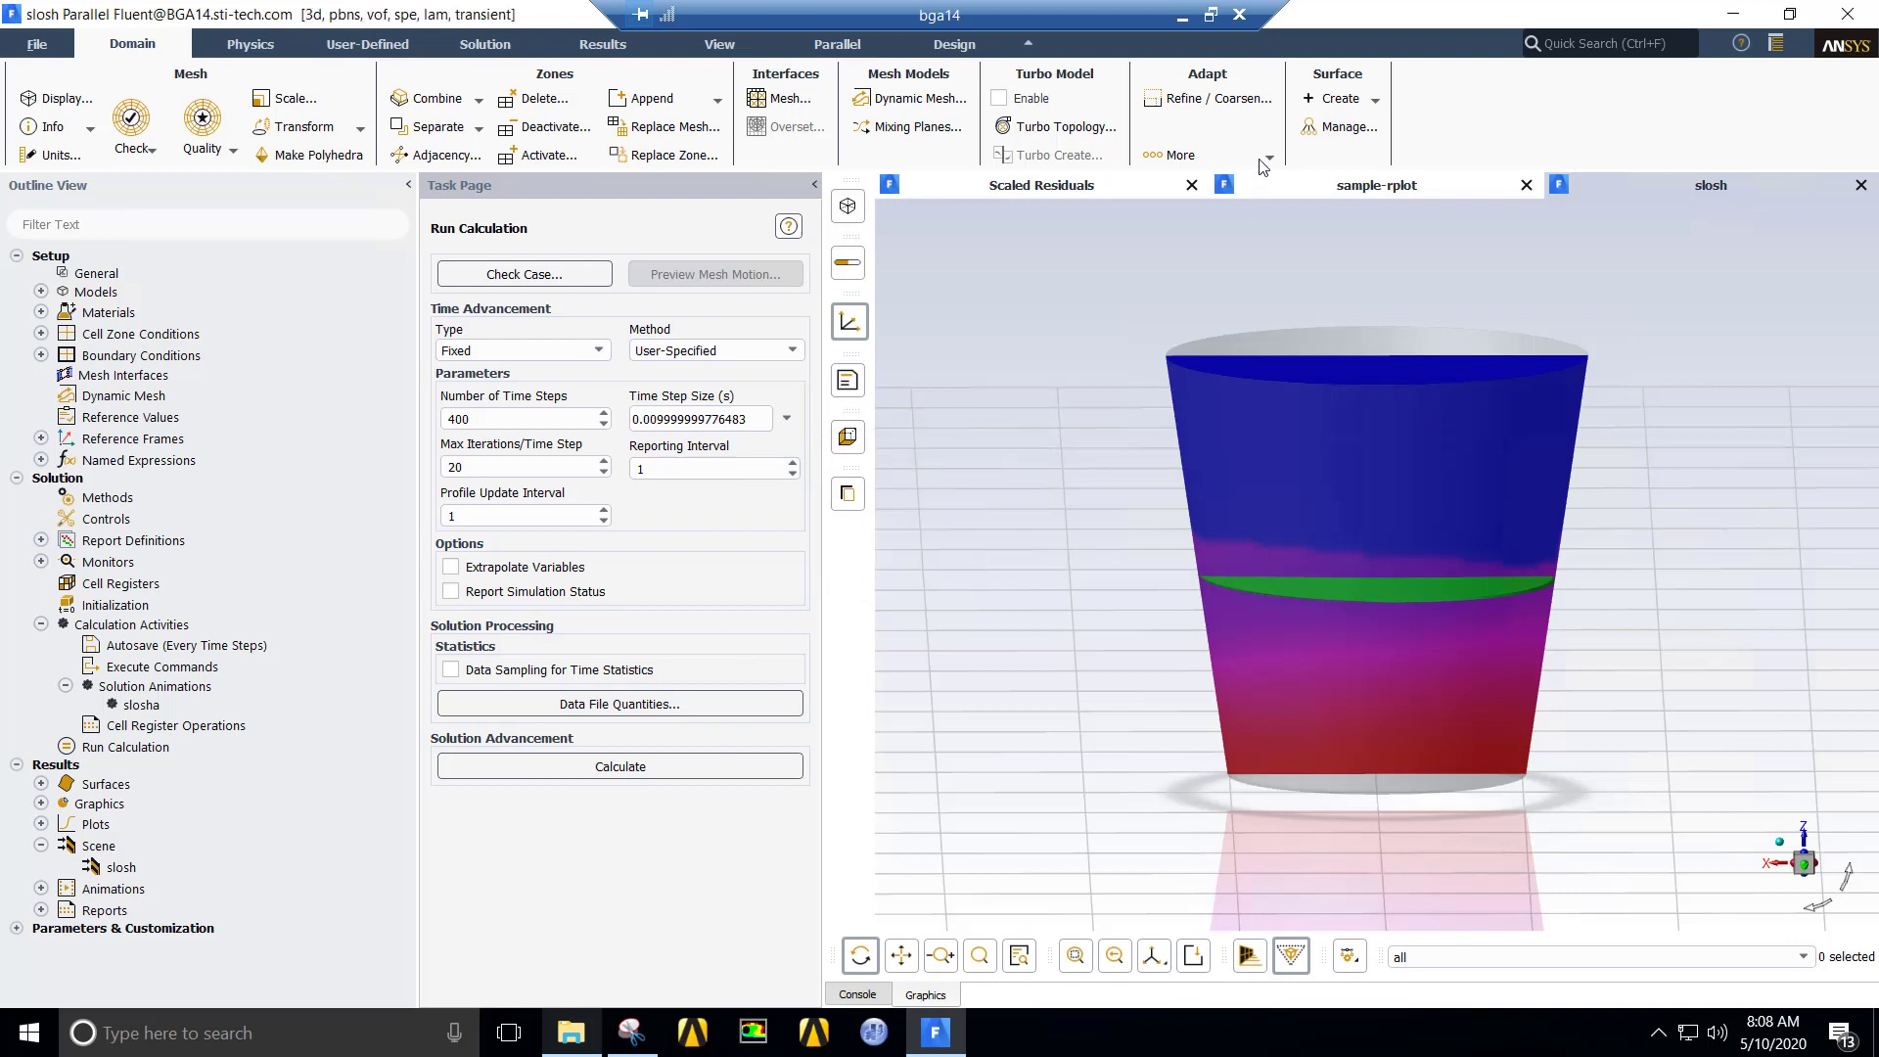
click(1288, 190)
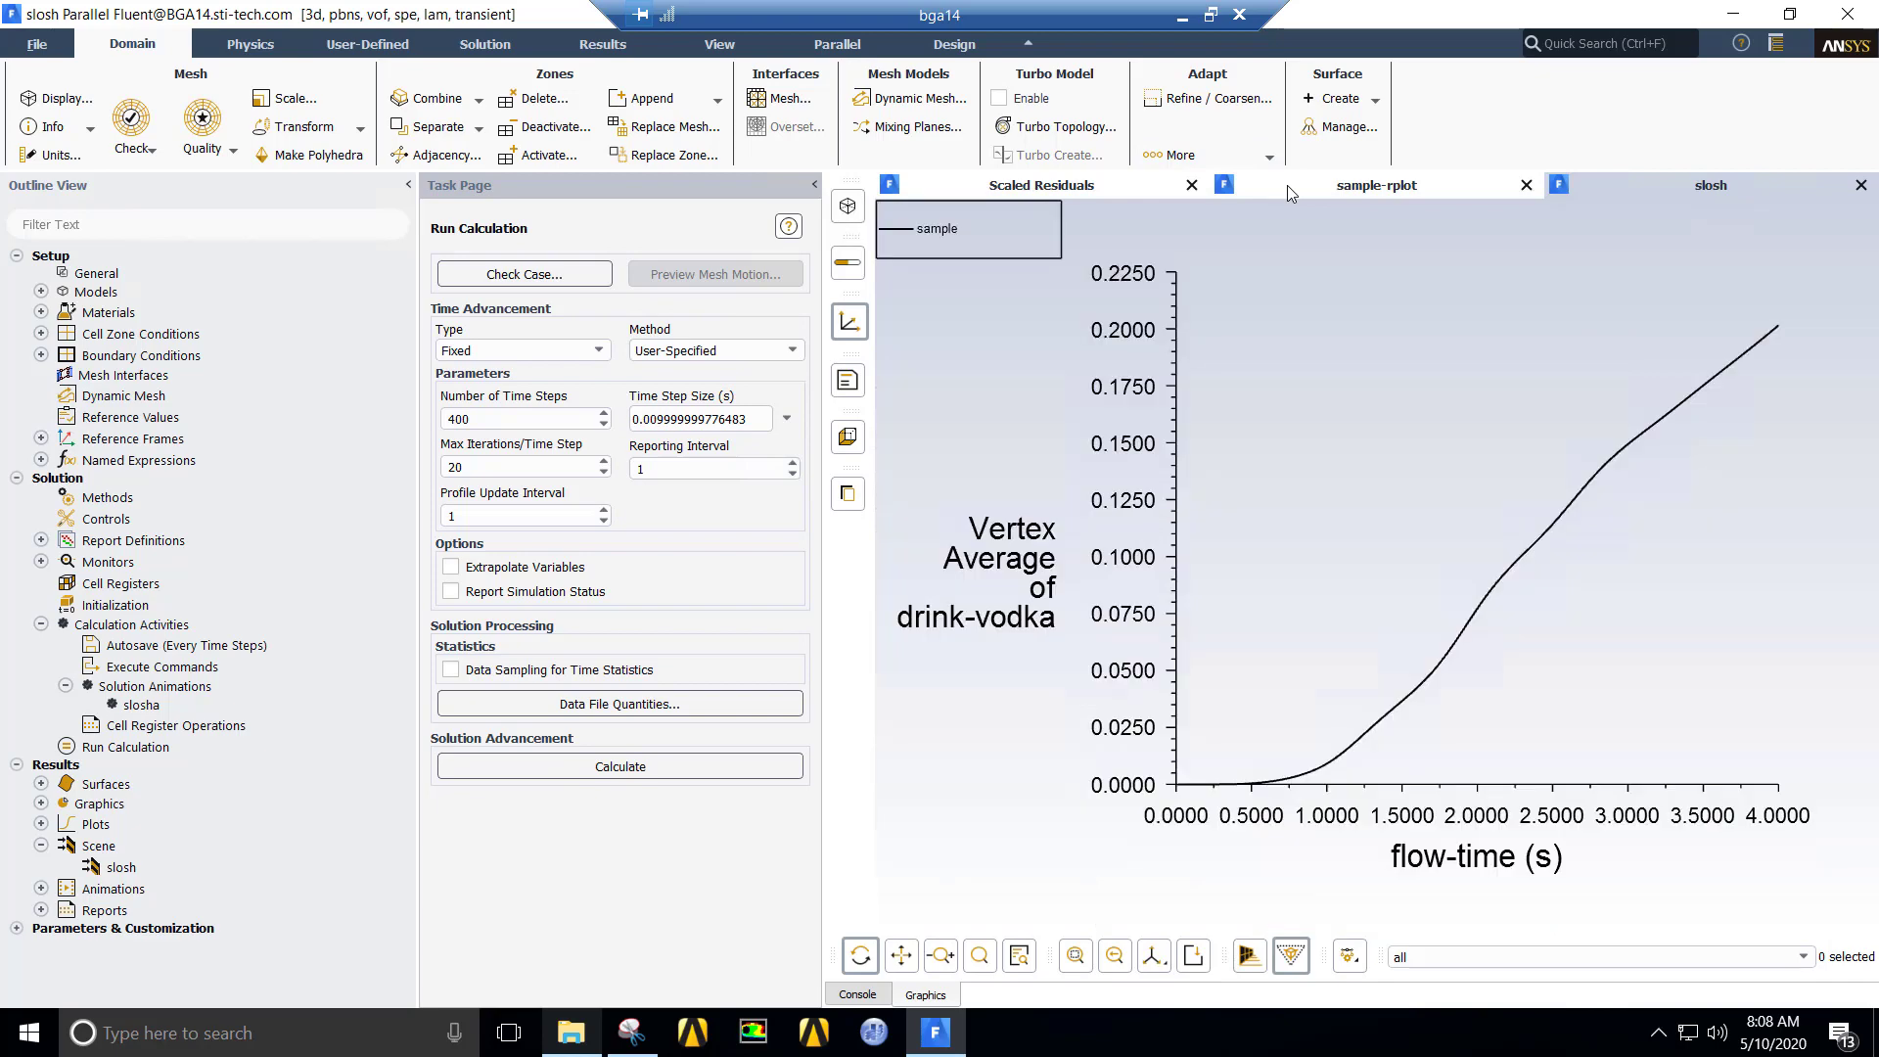
click(814, 185)
click(67, 889)
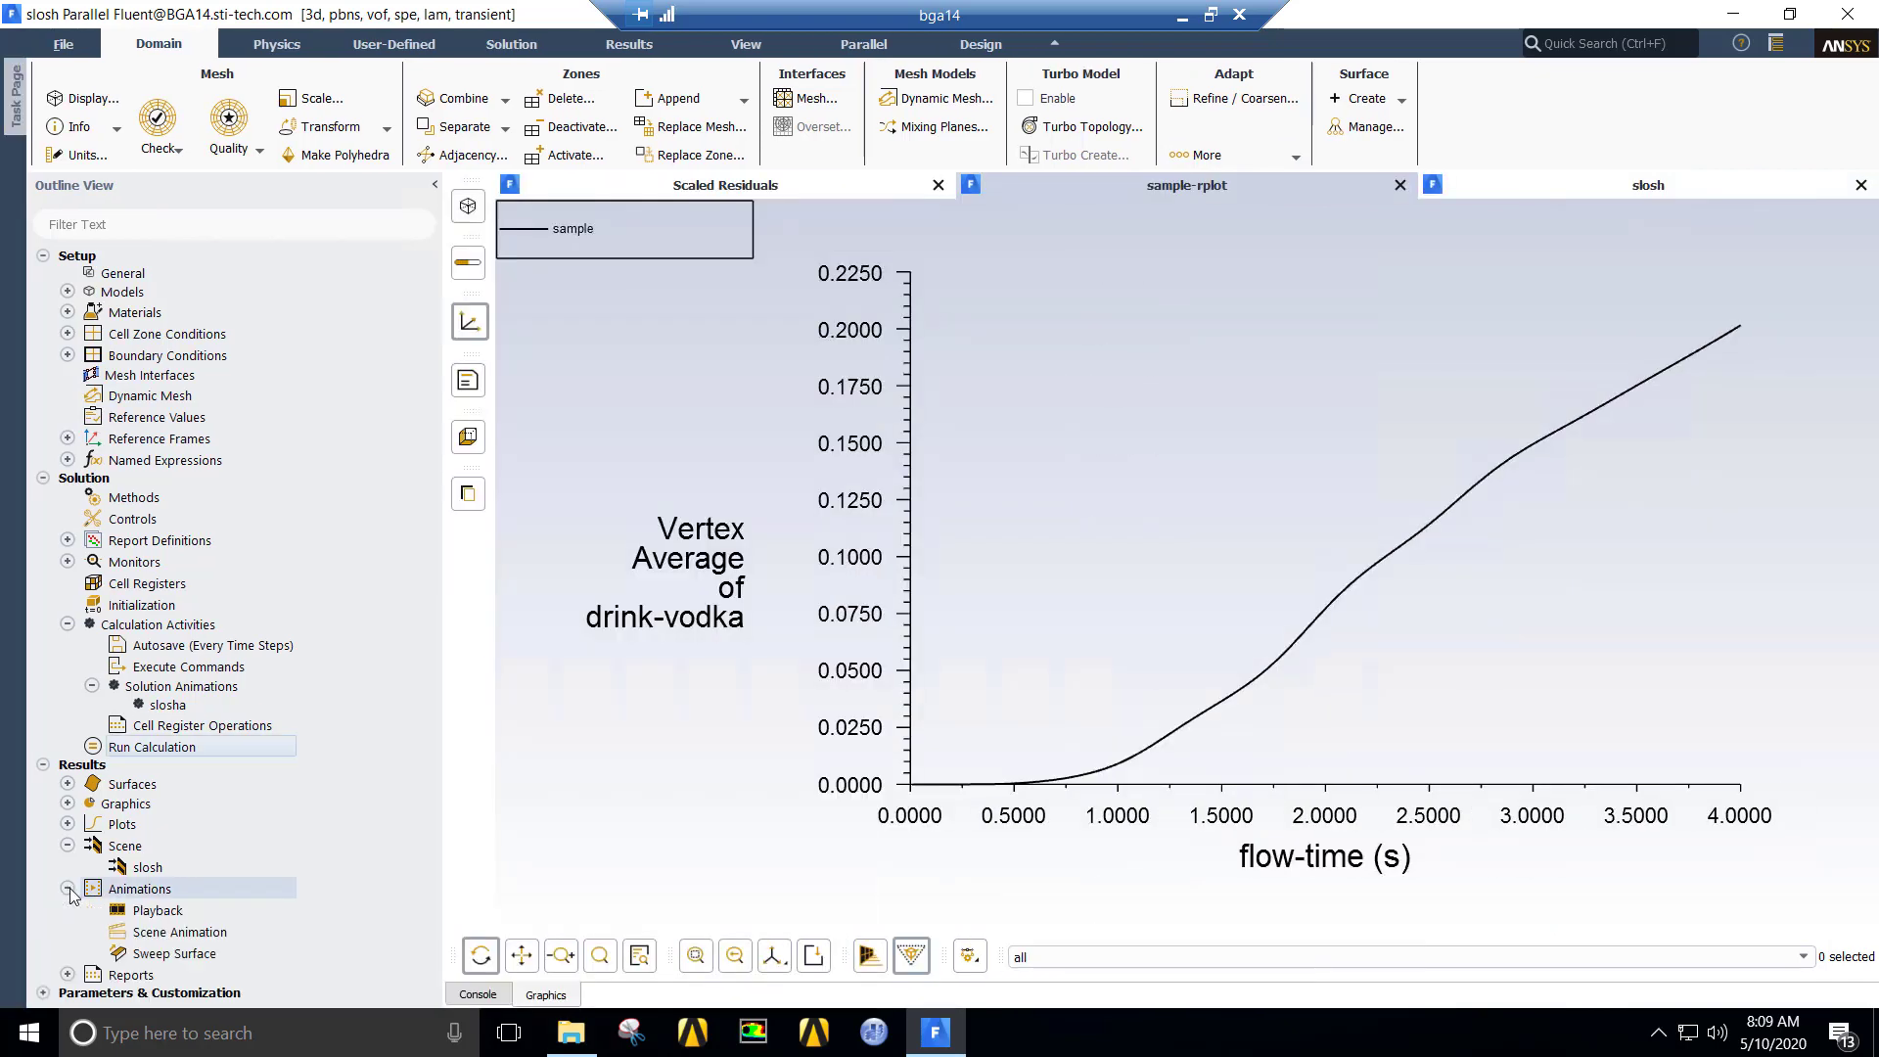
click(147, 912)
Step: Set the Playback write format to MPEG and write out the slosh animation movie
double_click(144, 911)
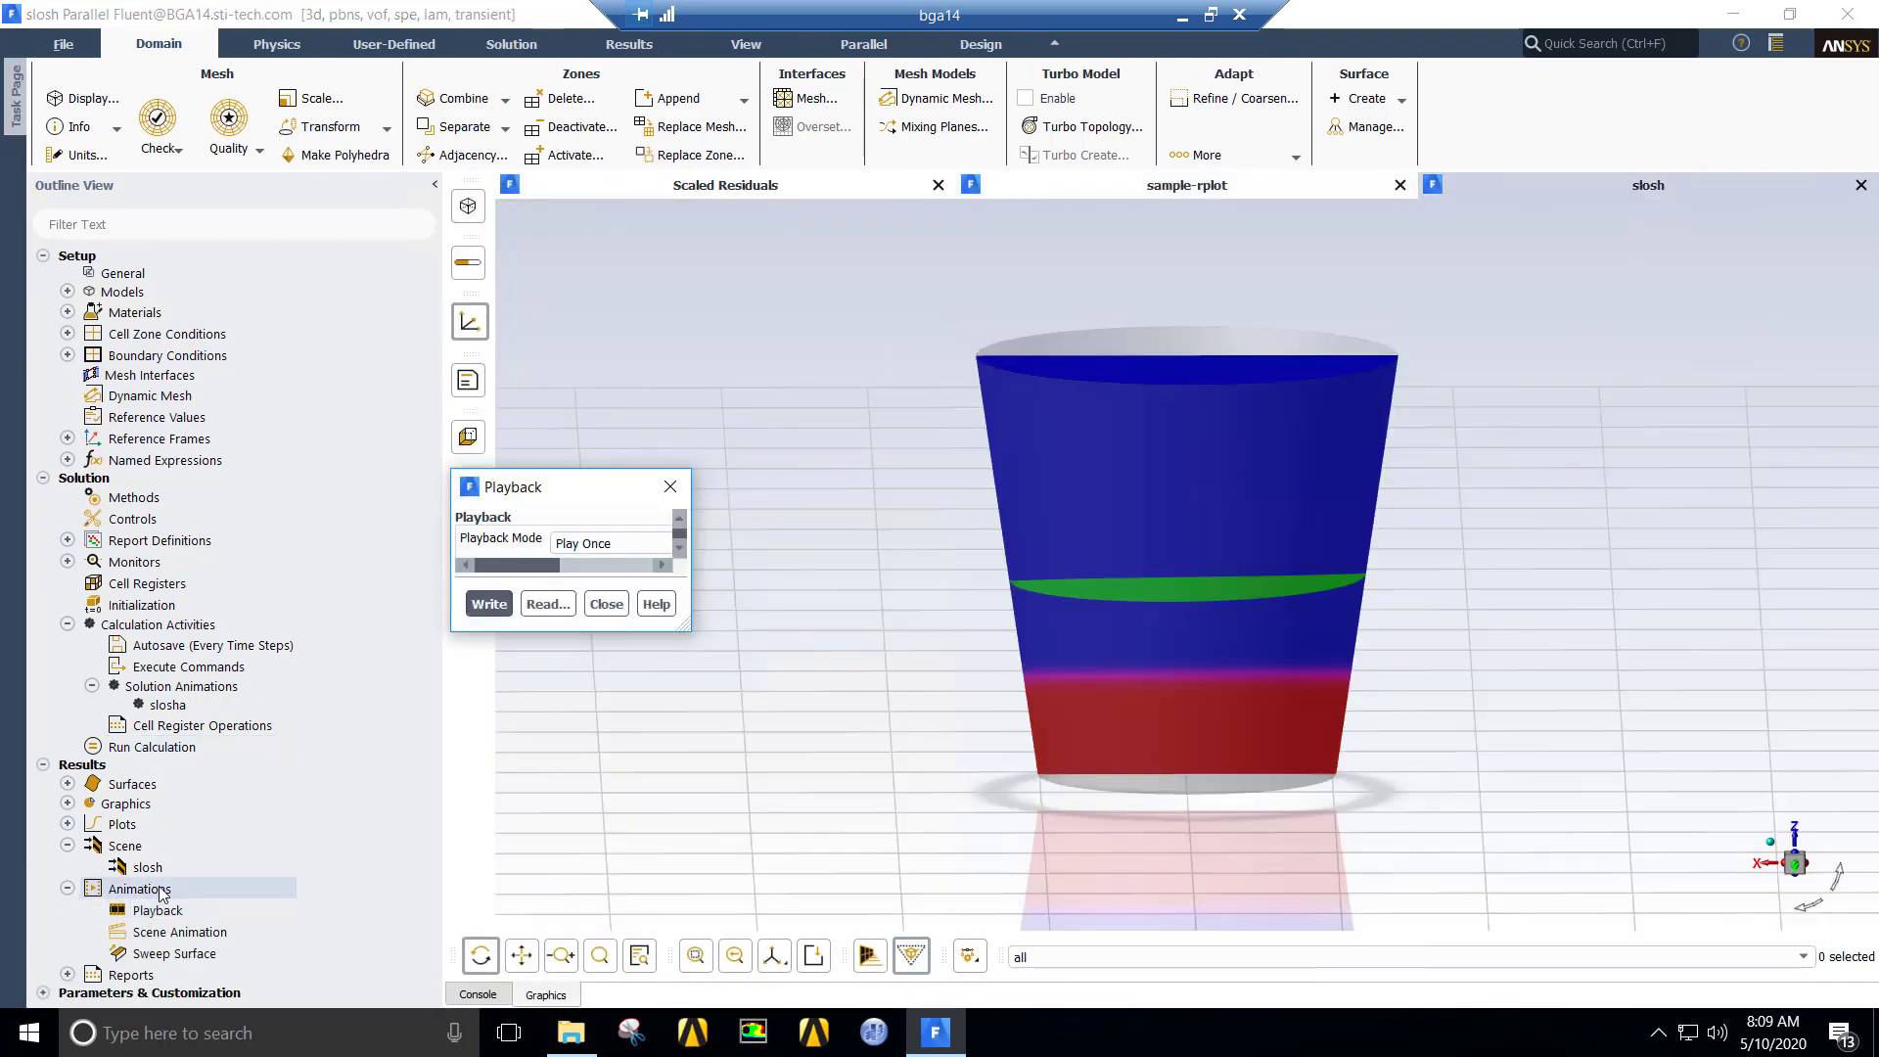
click(370, 695)
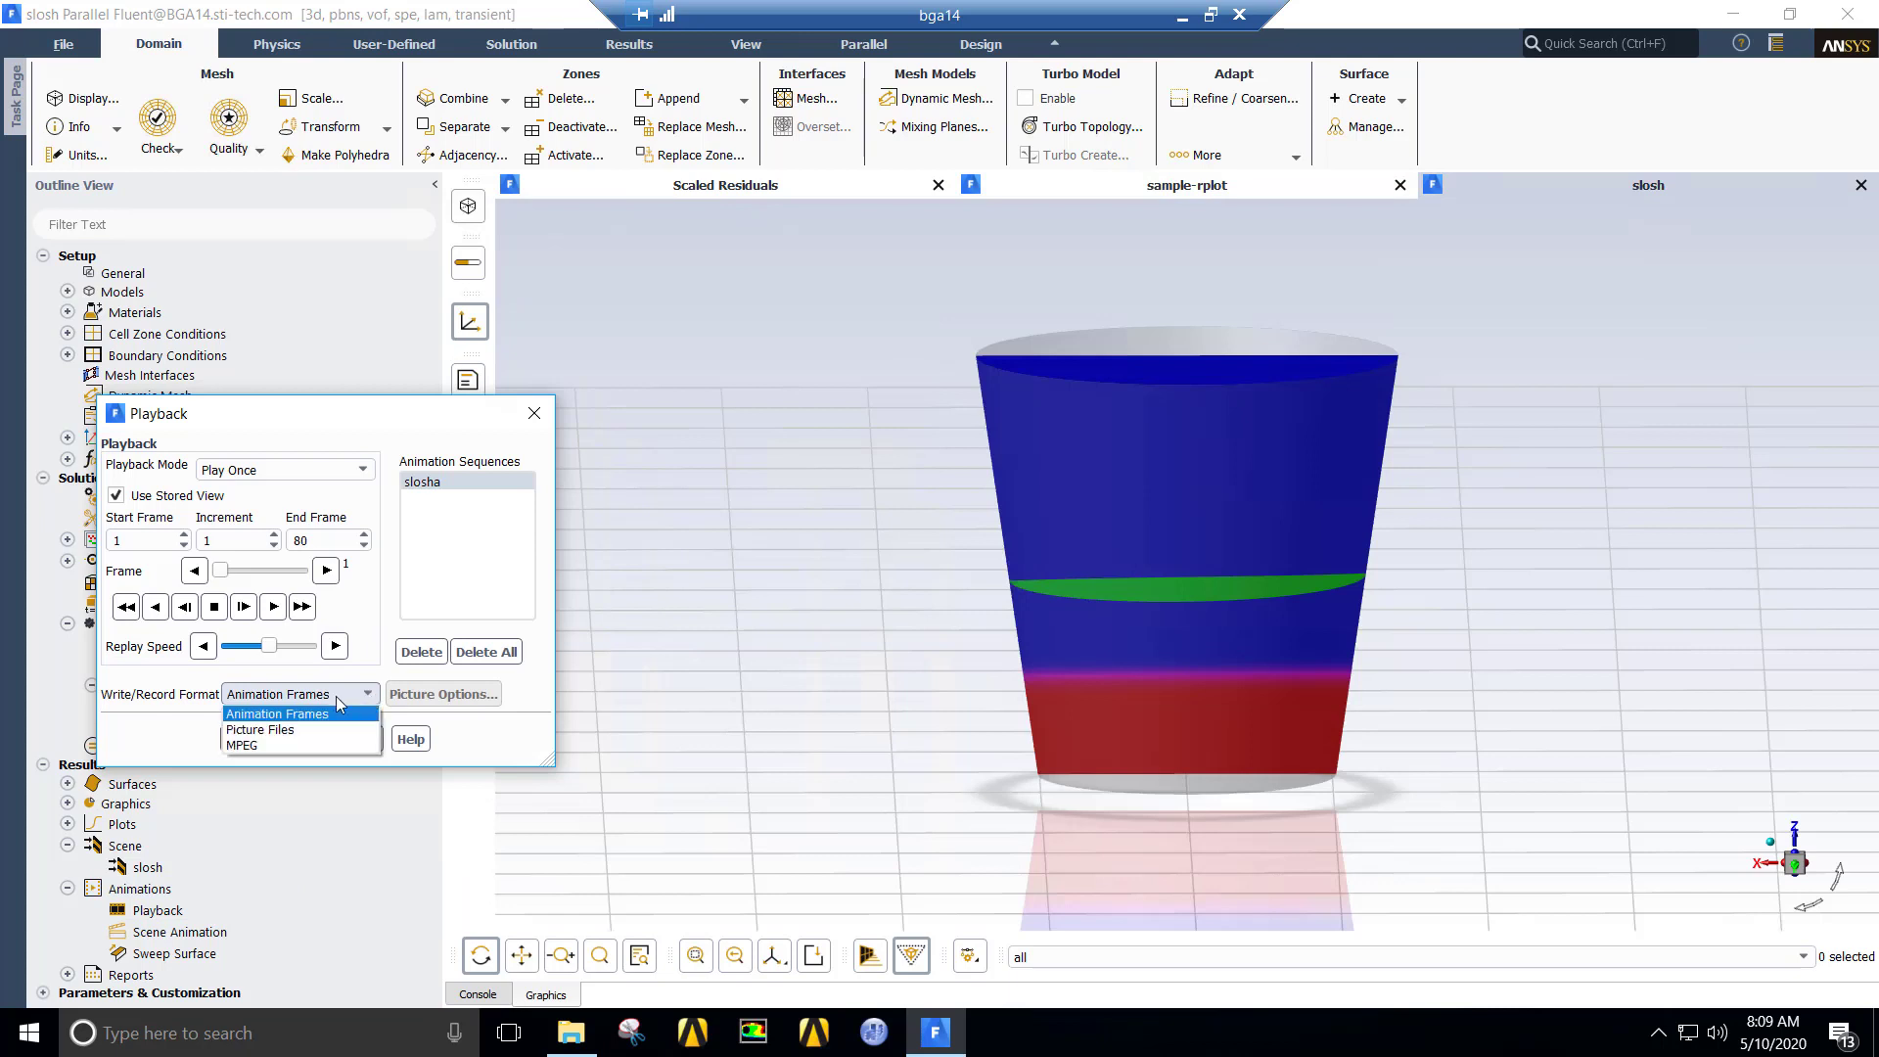
click(263, 749)
click(244, 741)
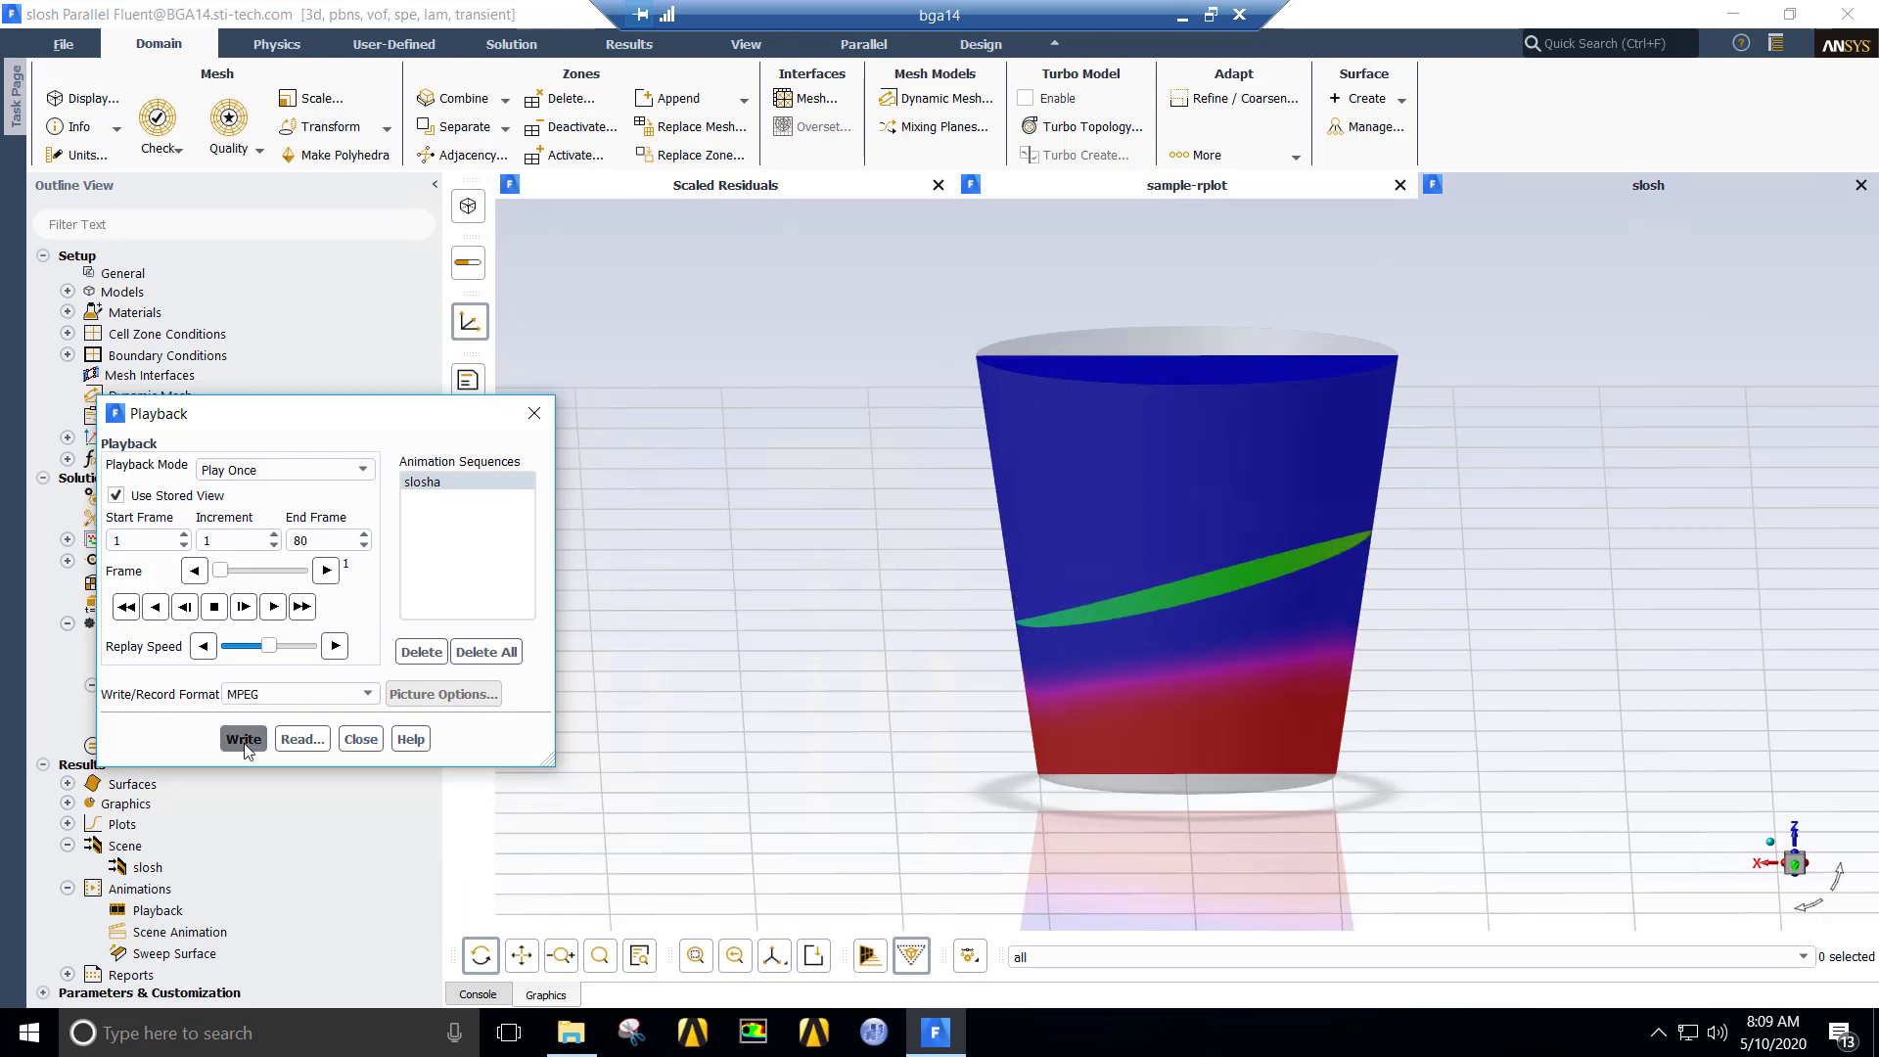